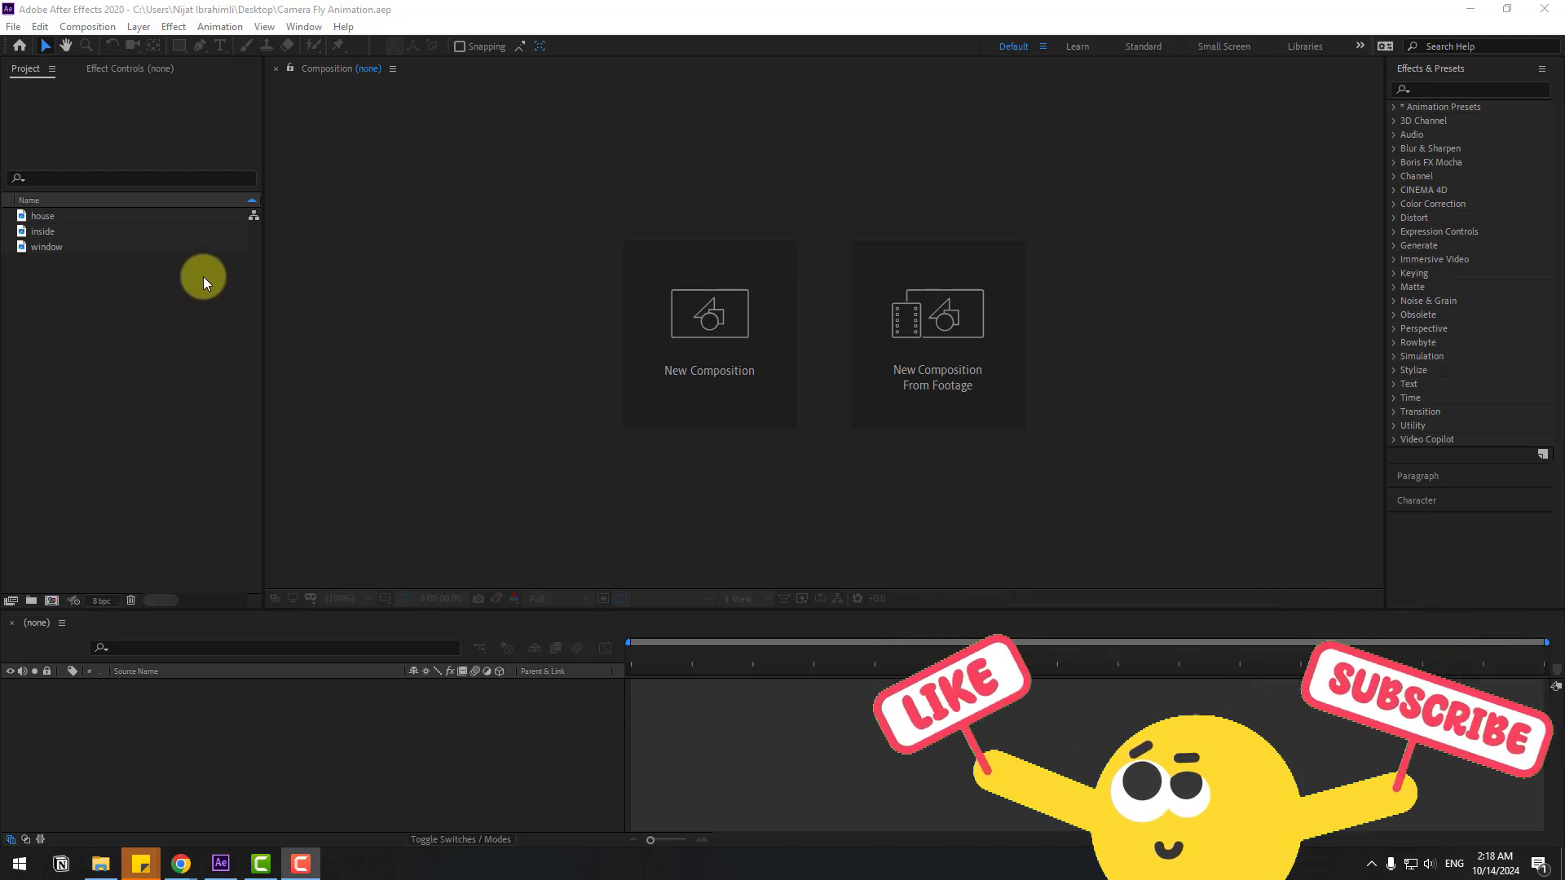
Preview the house, inside room and window images in an enlarged footage viewer, then close it.
{"action": "double_click", "coordinate": [43, 218]}
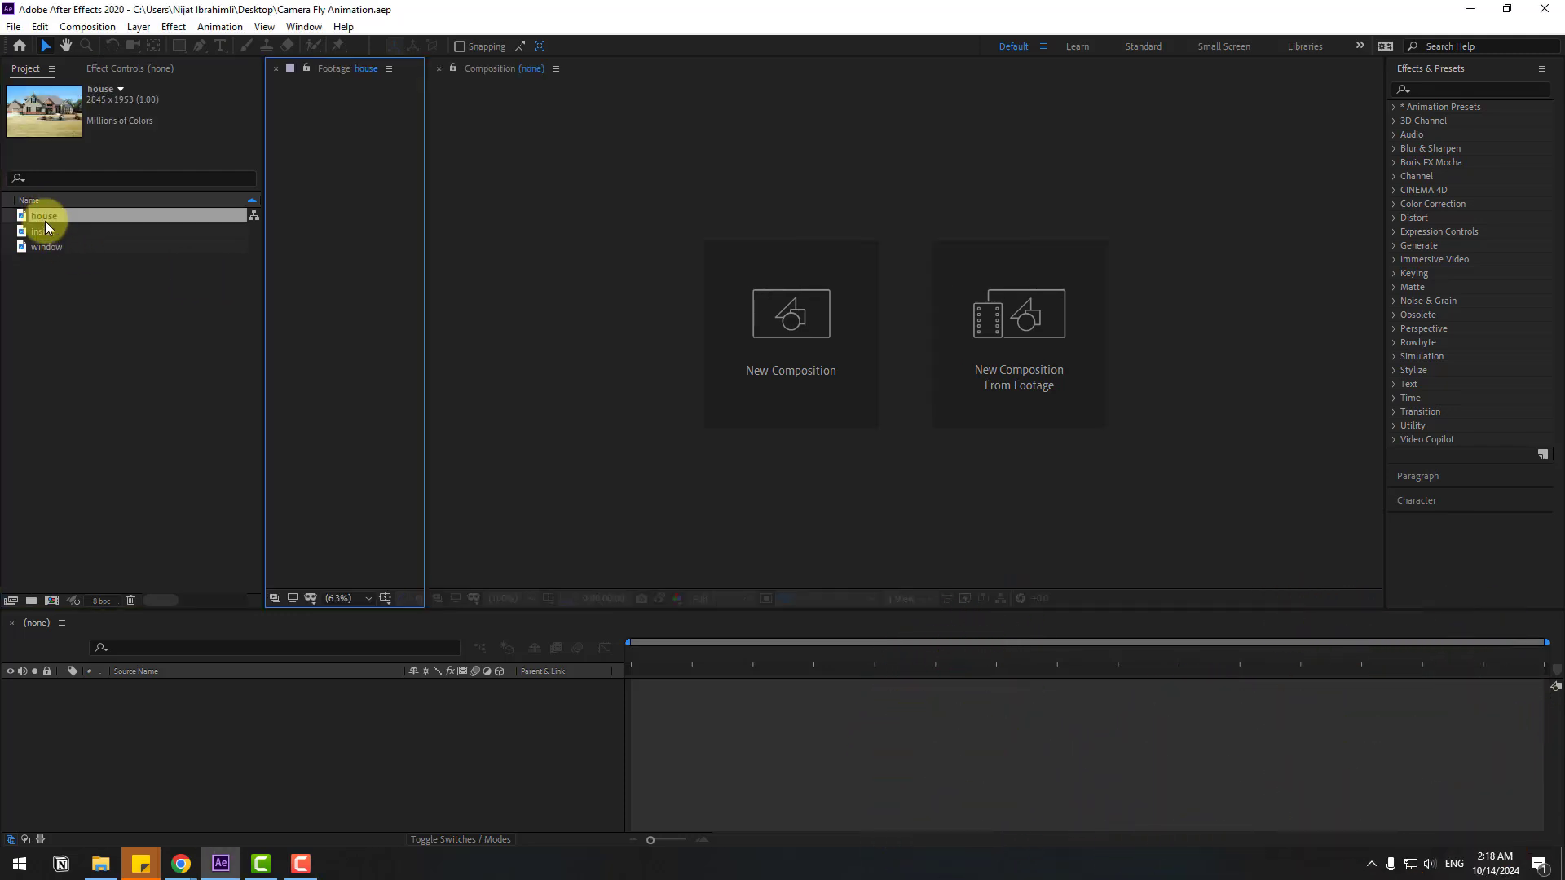
{"action": "left_click_drag", "start_coordinate": [427, 241], "coordinate": [923, 241]}
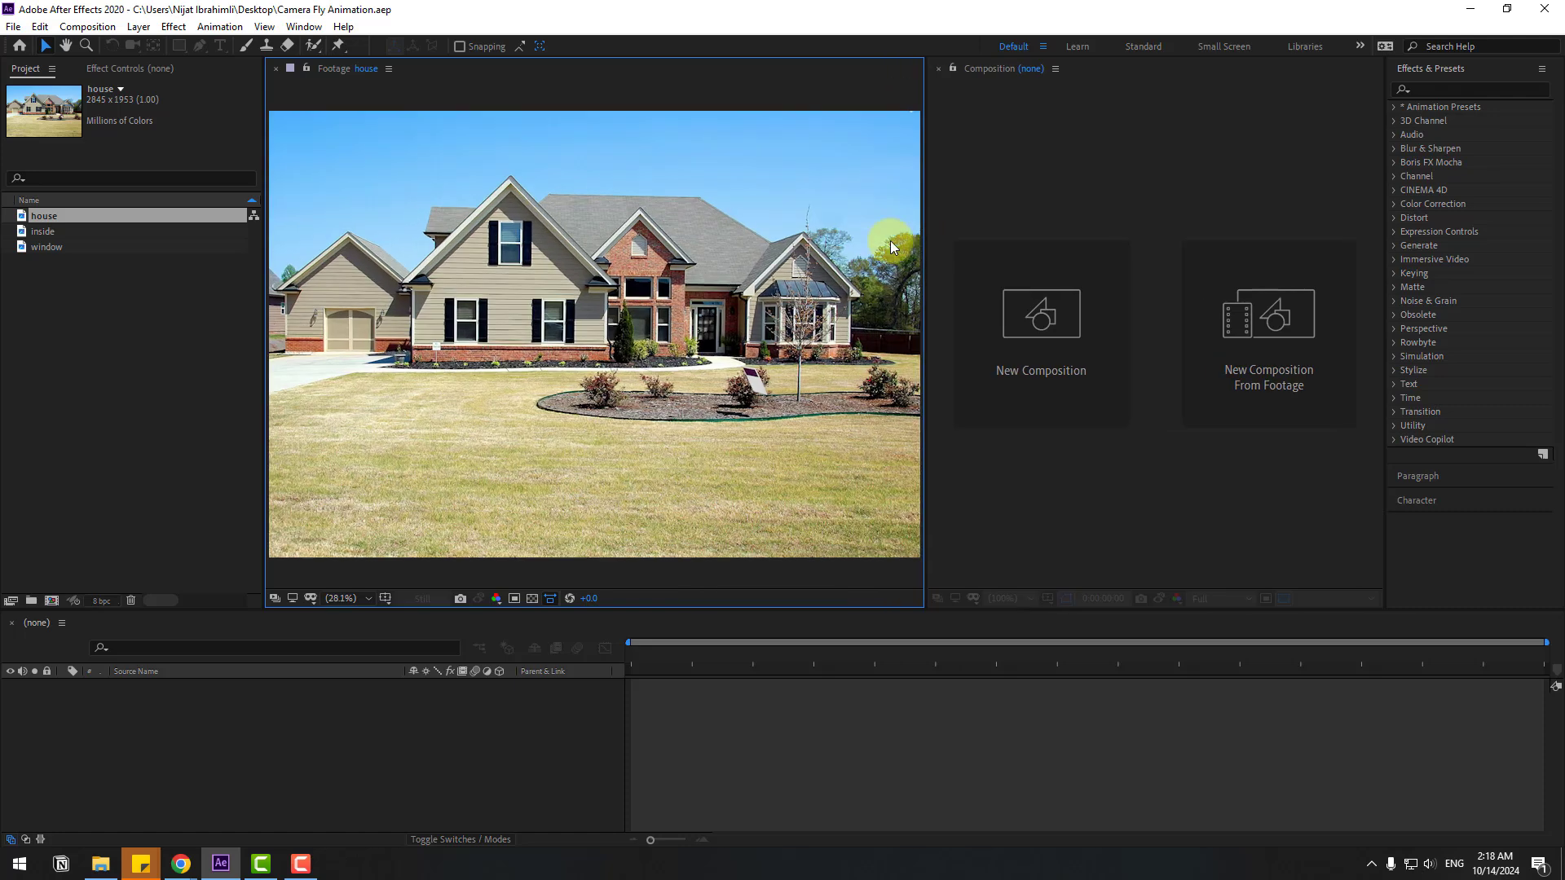
{"action": "double_click", "coordinate": [37, 233]}
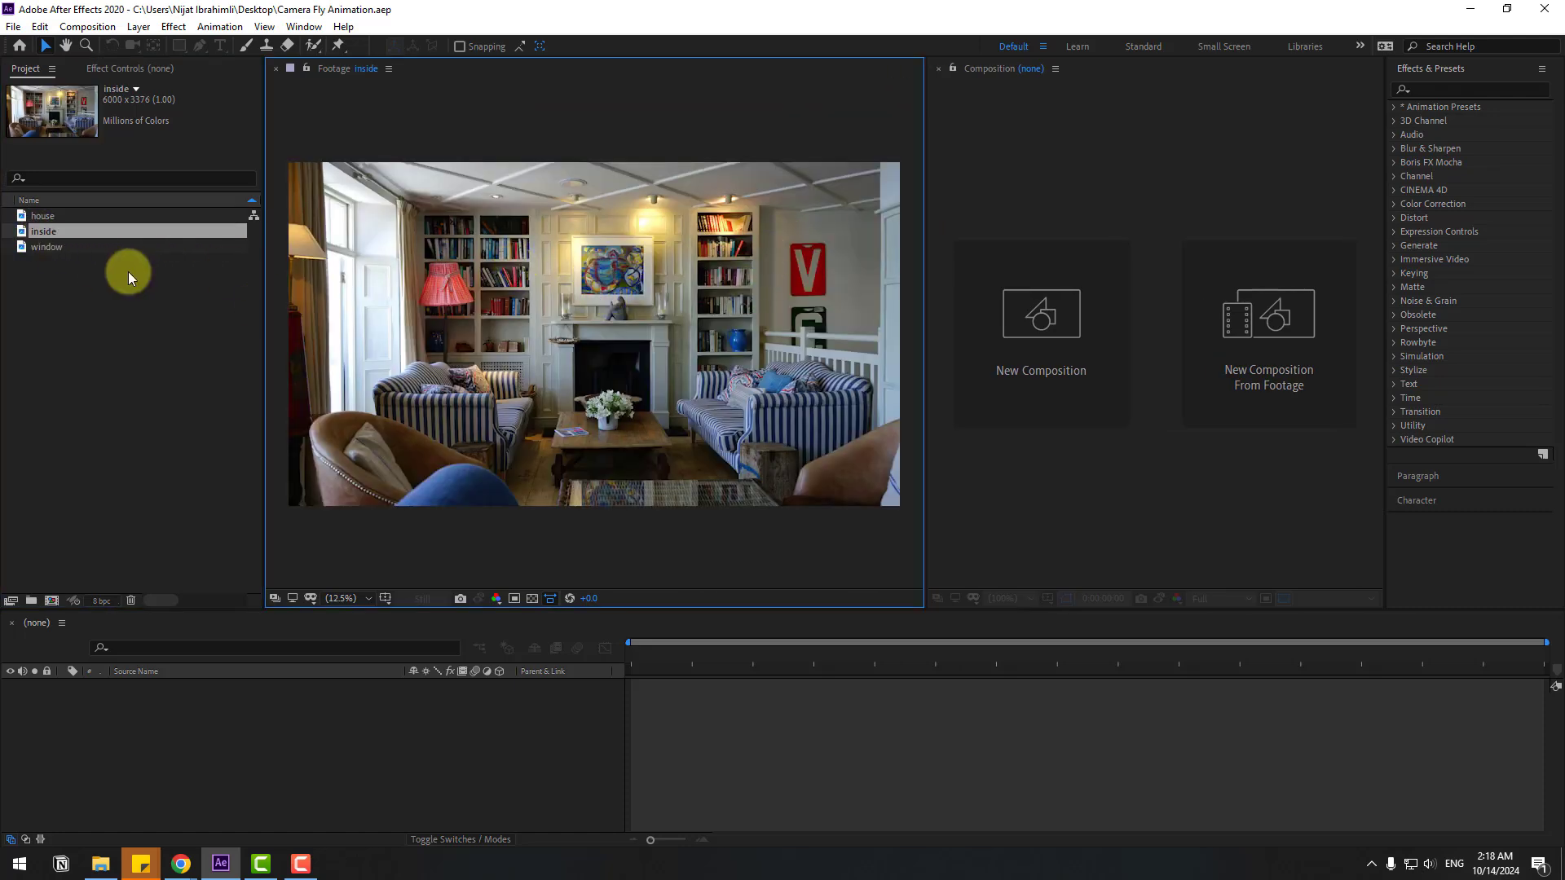
{"action": "double_click", "coordinate": [54, 252]}
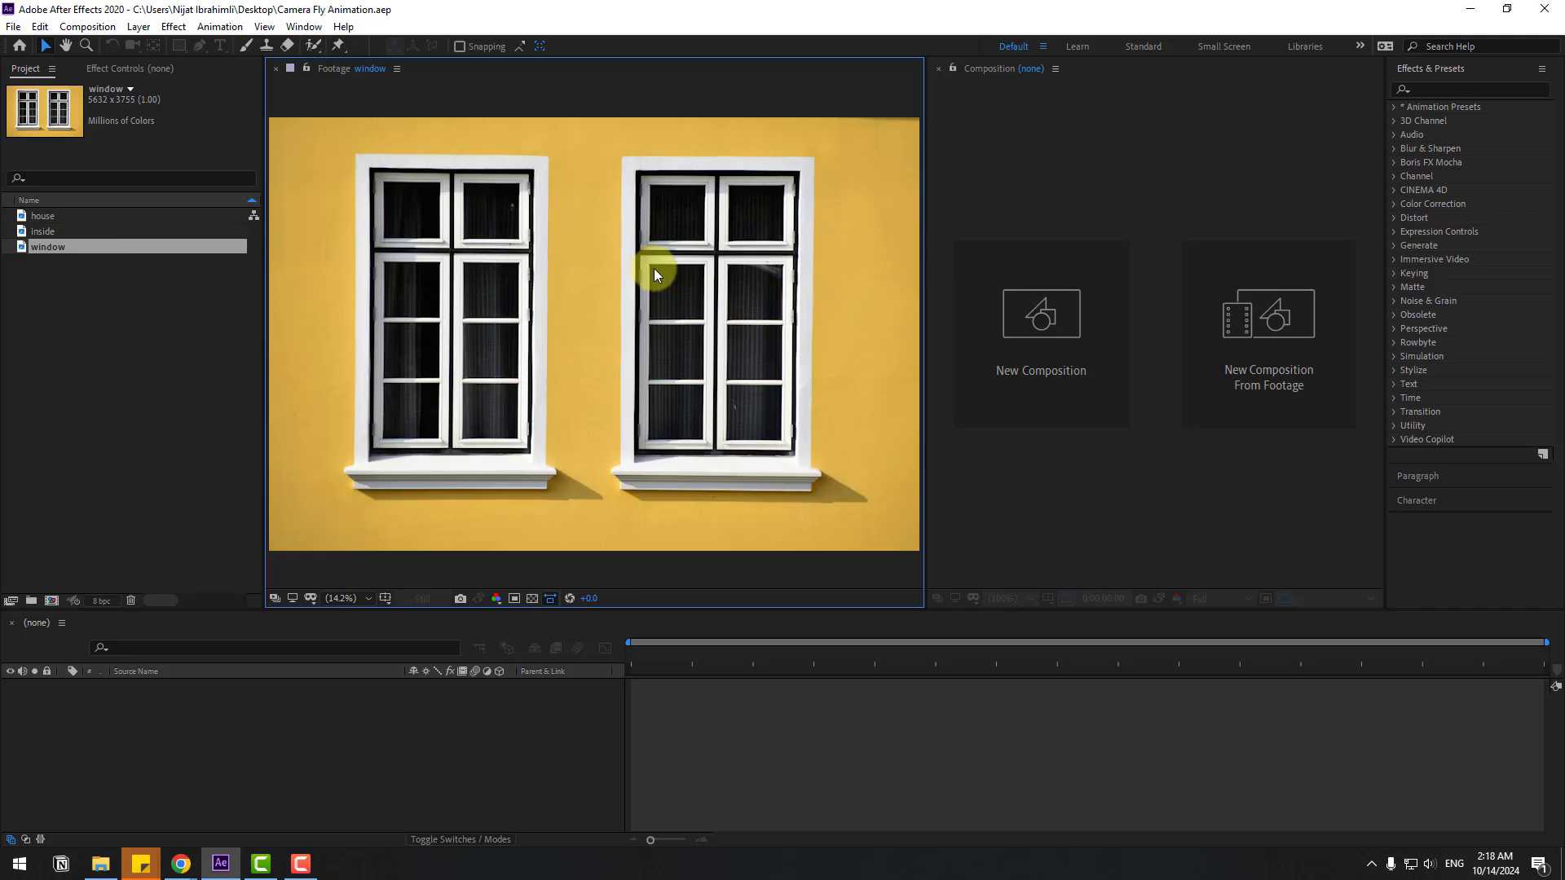
{"action": "left_click", "coordinate": [397, 70]}
{"action": "left_click", "coordinate": [417, 85]}
Create a composition named Camera, 1920×1080 HDTV 1080 25, 10 seconds long.
{"action": "left_click", "coordinate": [135, 303]}
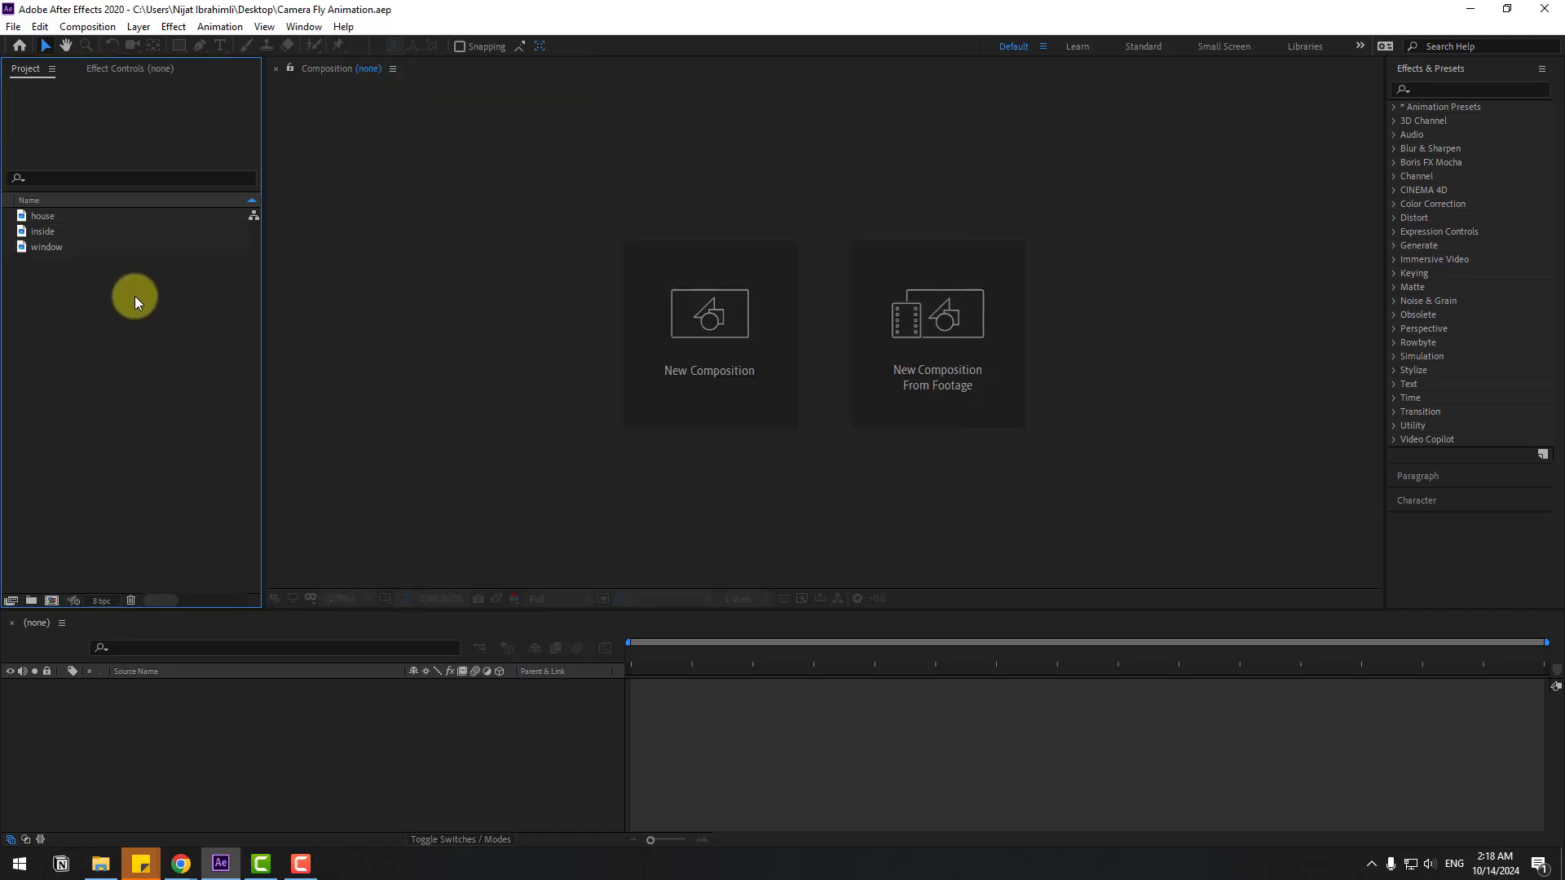
{"action": "right_click", "coordinate": [135, 302]}
{"action": "left_click", "coordinate": [154, 304]}
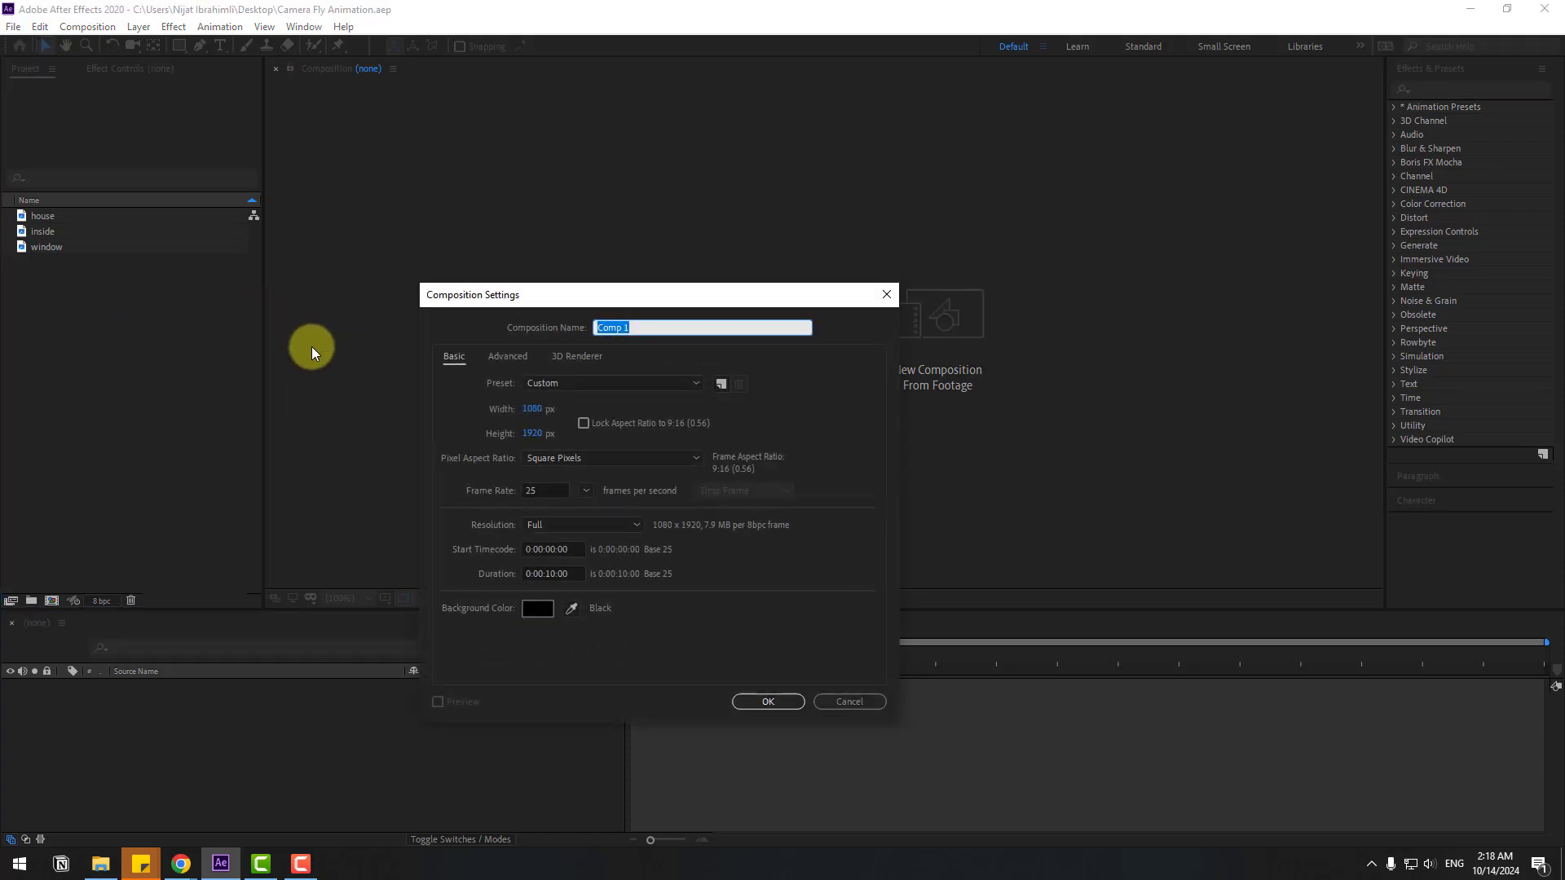
{"action": "type", "text": "Camera"}
{"action": "left_click", "coordinate": [532, 409]}
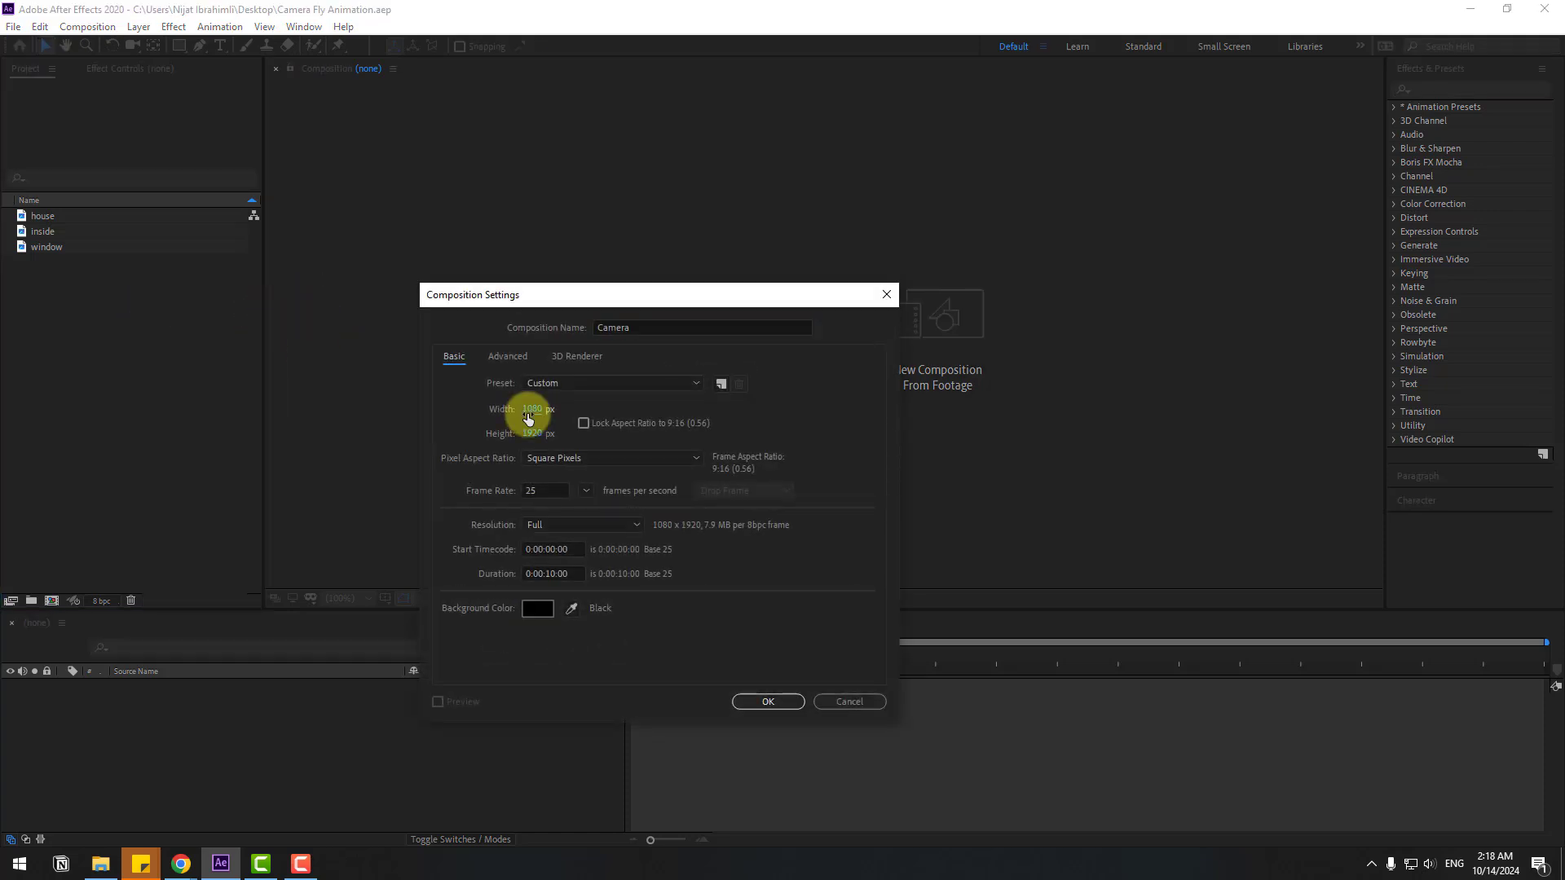
{"action": "type", "text": "192"}
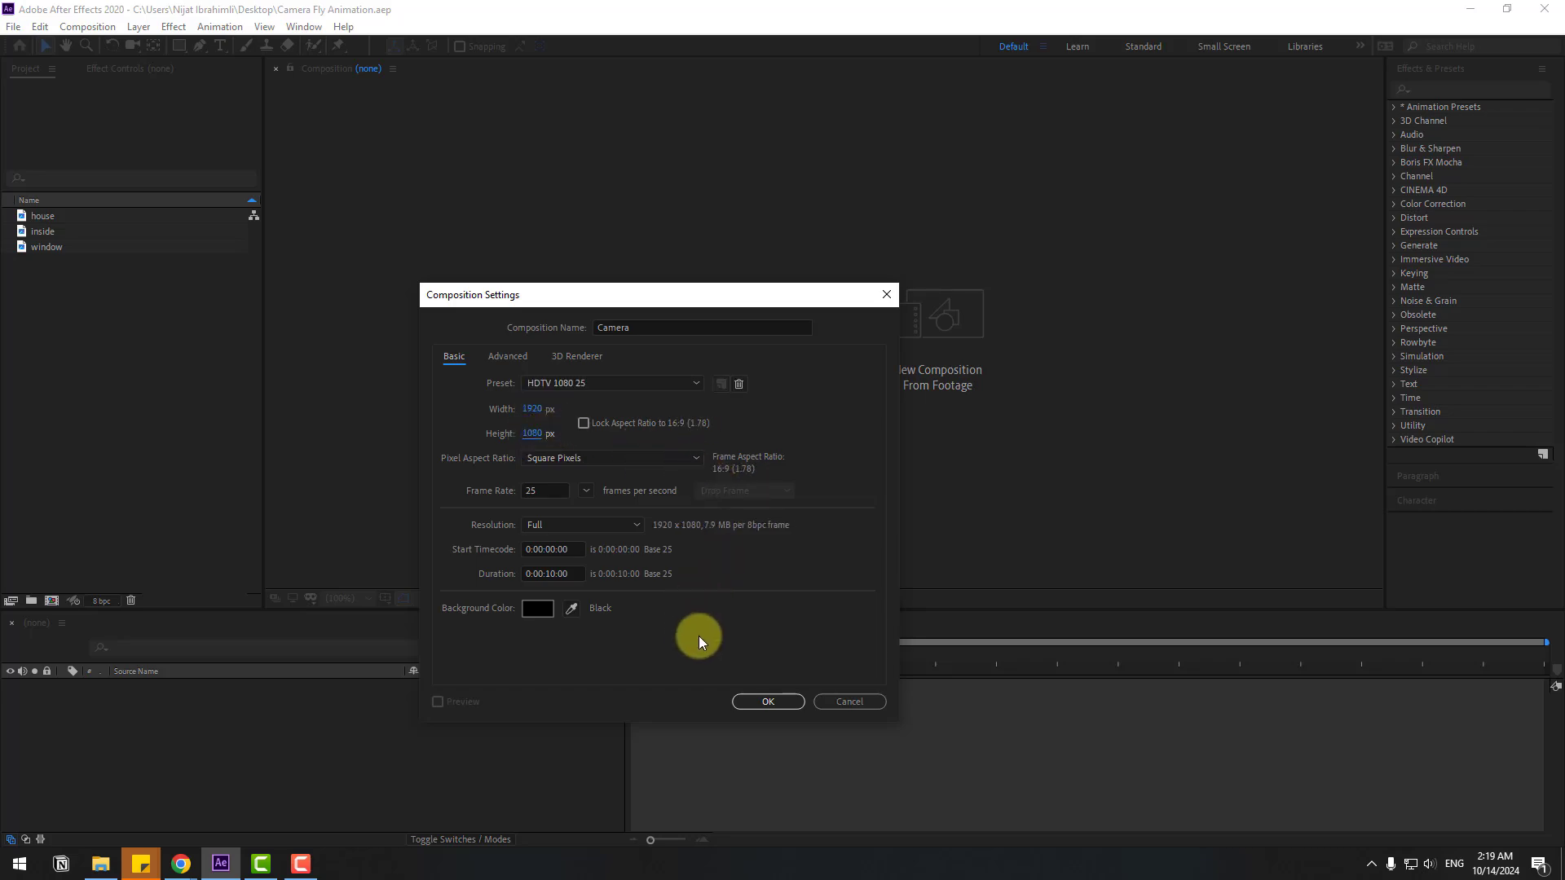
{"action": "left_click", "coordinate": [762, 701]}
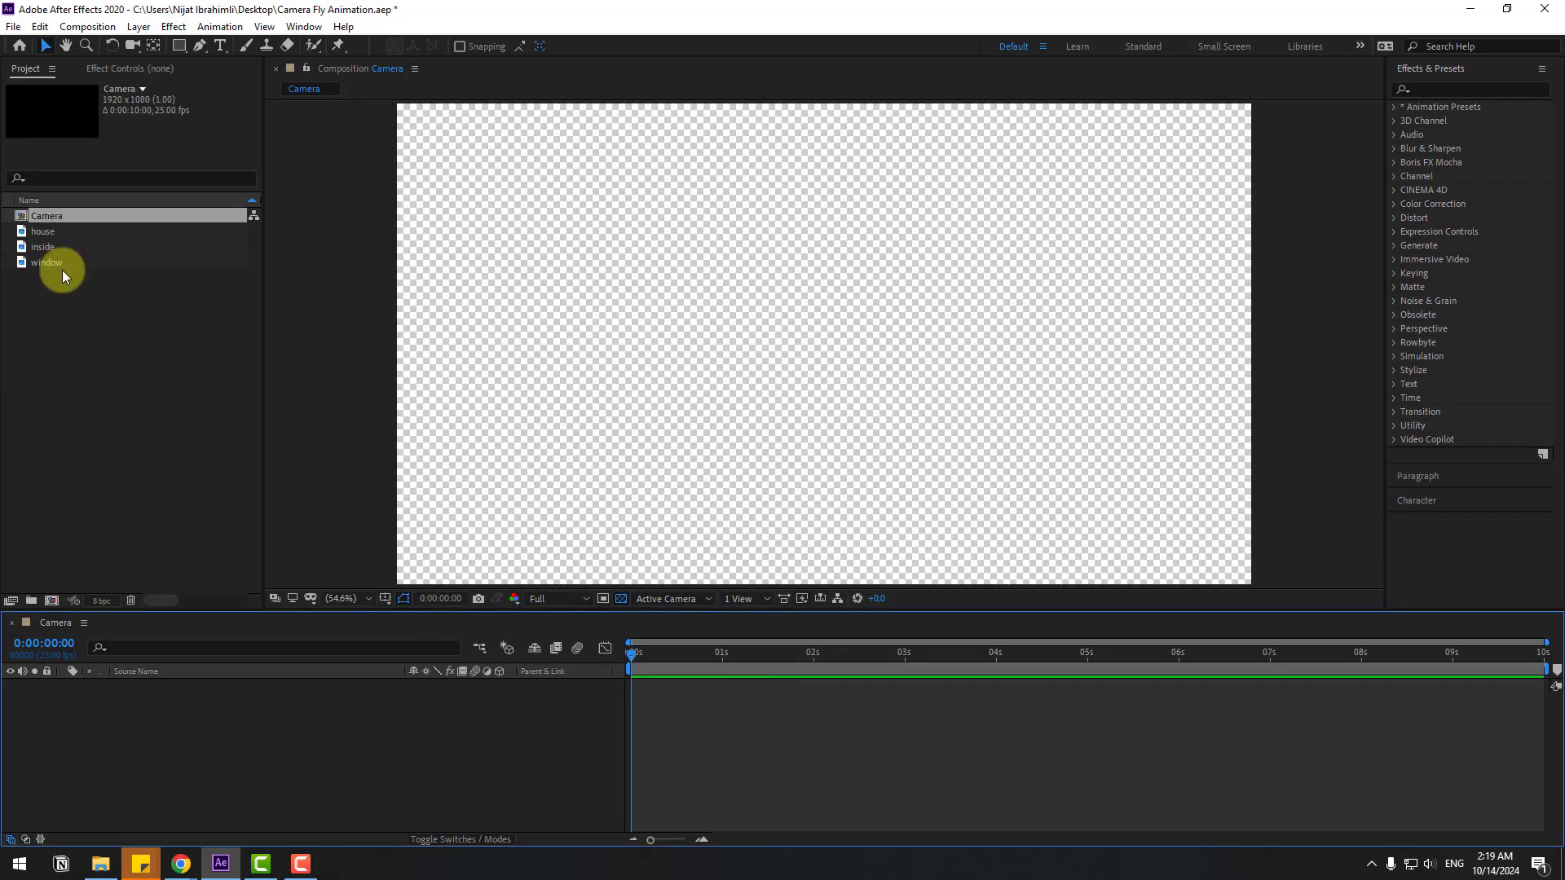
Add the house, inside and window images to the Camera timeline, window on top.
{"action": "left_click_drag", "start_coordinate": [46, 232], "coordinate": [189, 721]}
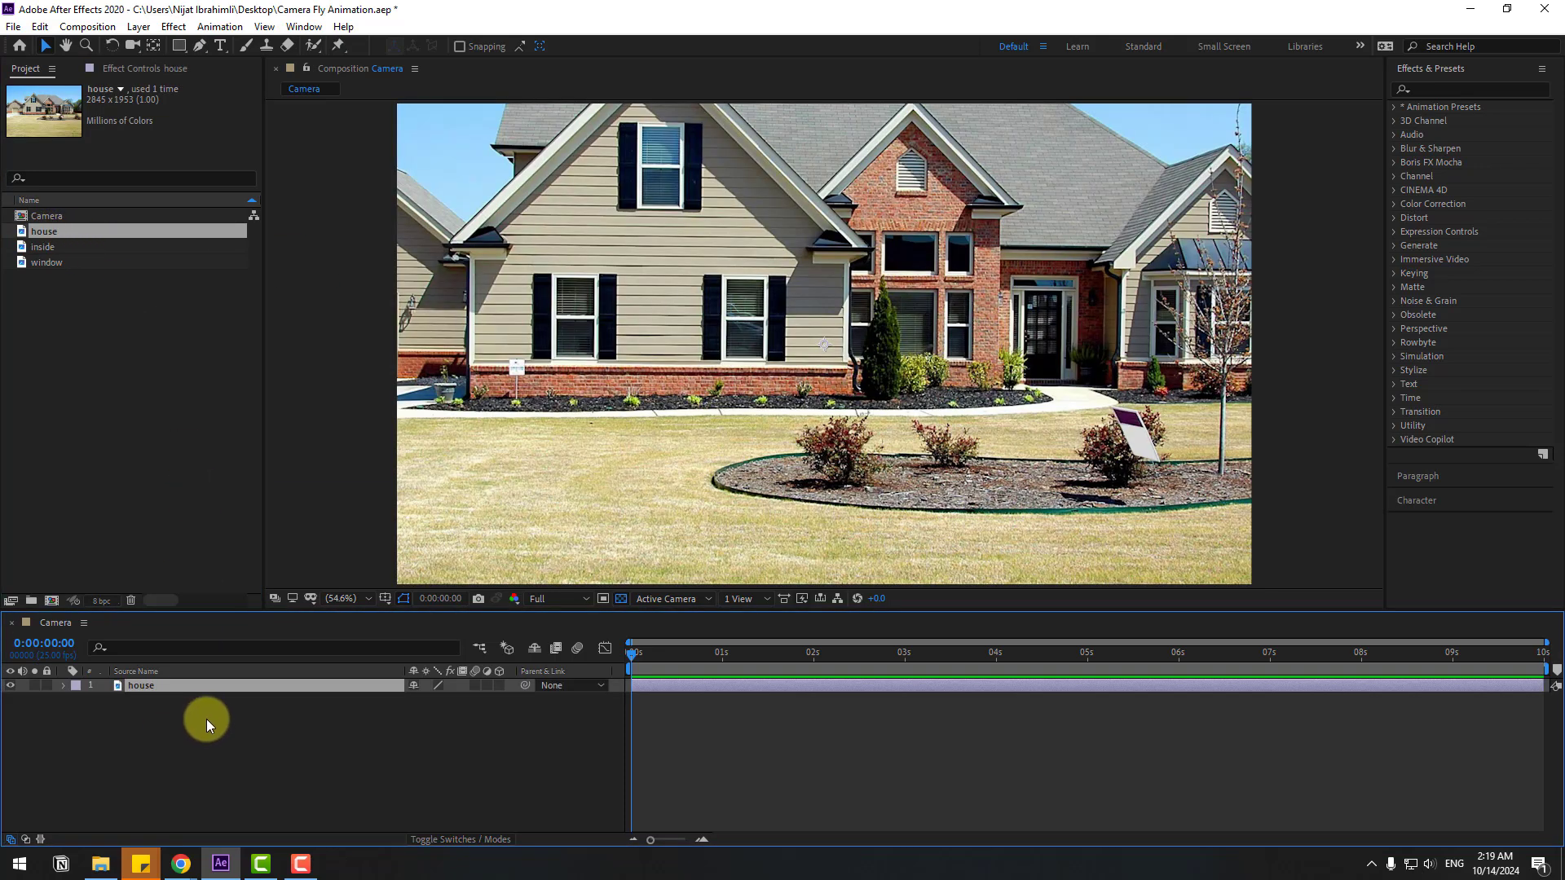
{"action": "scroll", "coordinate": [699, 422], "scroll_direction": "down", "scroll_amount": 3}
{"action": "scroll", "coordinate": [700, 423], "scroll_direction": "up", "scroll_amount": 2}
{"action": "scroll", "coordinate": [703, 429], "scroll_direction": "down", "scroll_amount": 2}
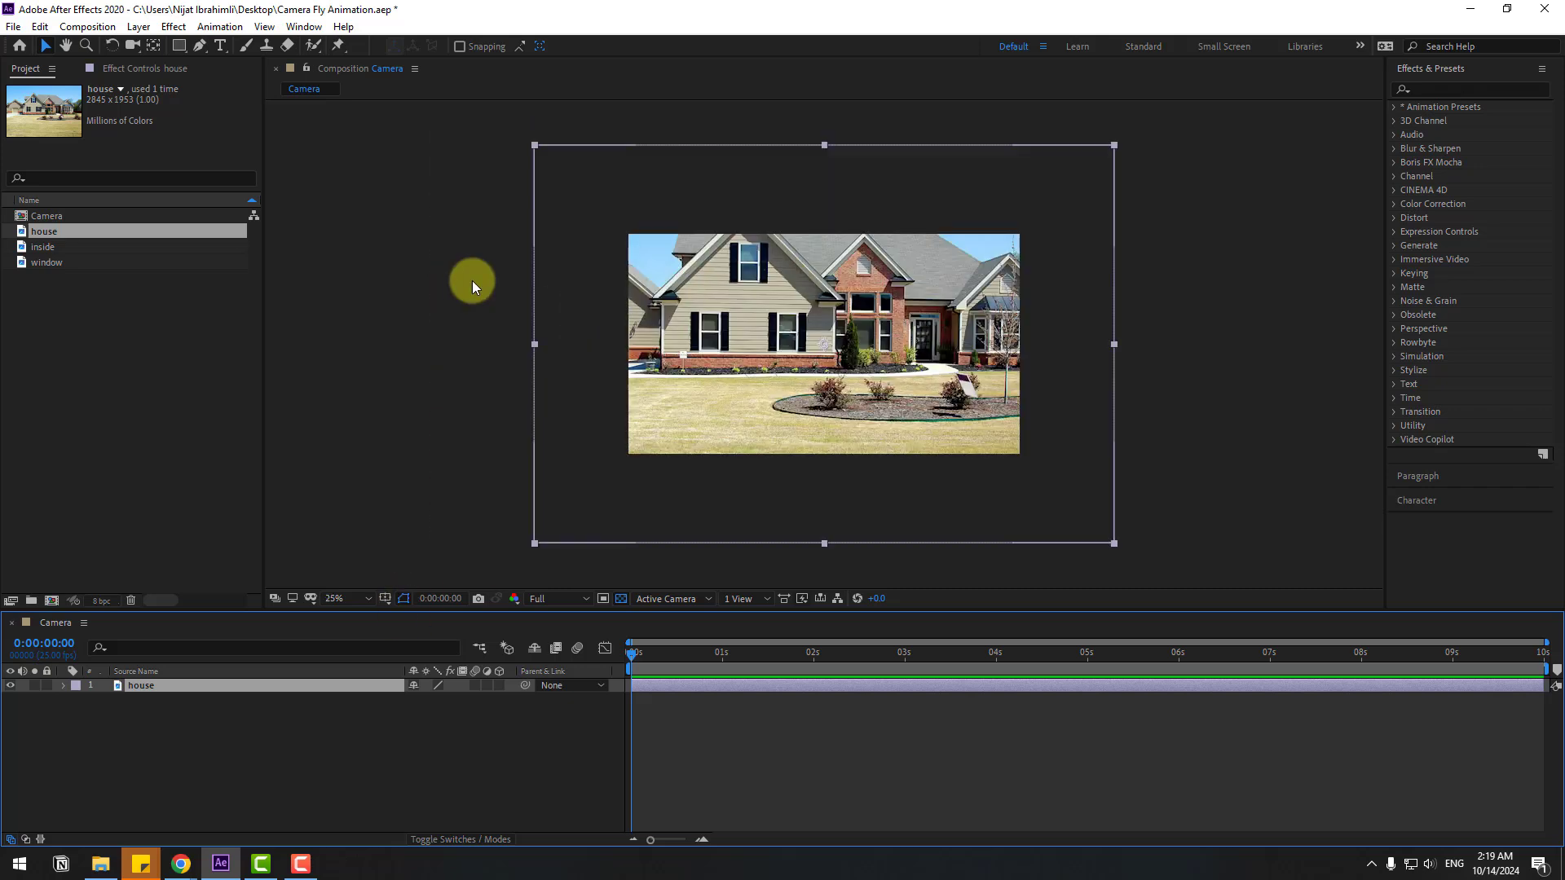
{"action": "left_click", "coordinate": [84, 249]}
{"action": "left_click_drag", "start_coordinate": [45, 245], "coordinate": [152, 677]}
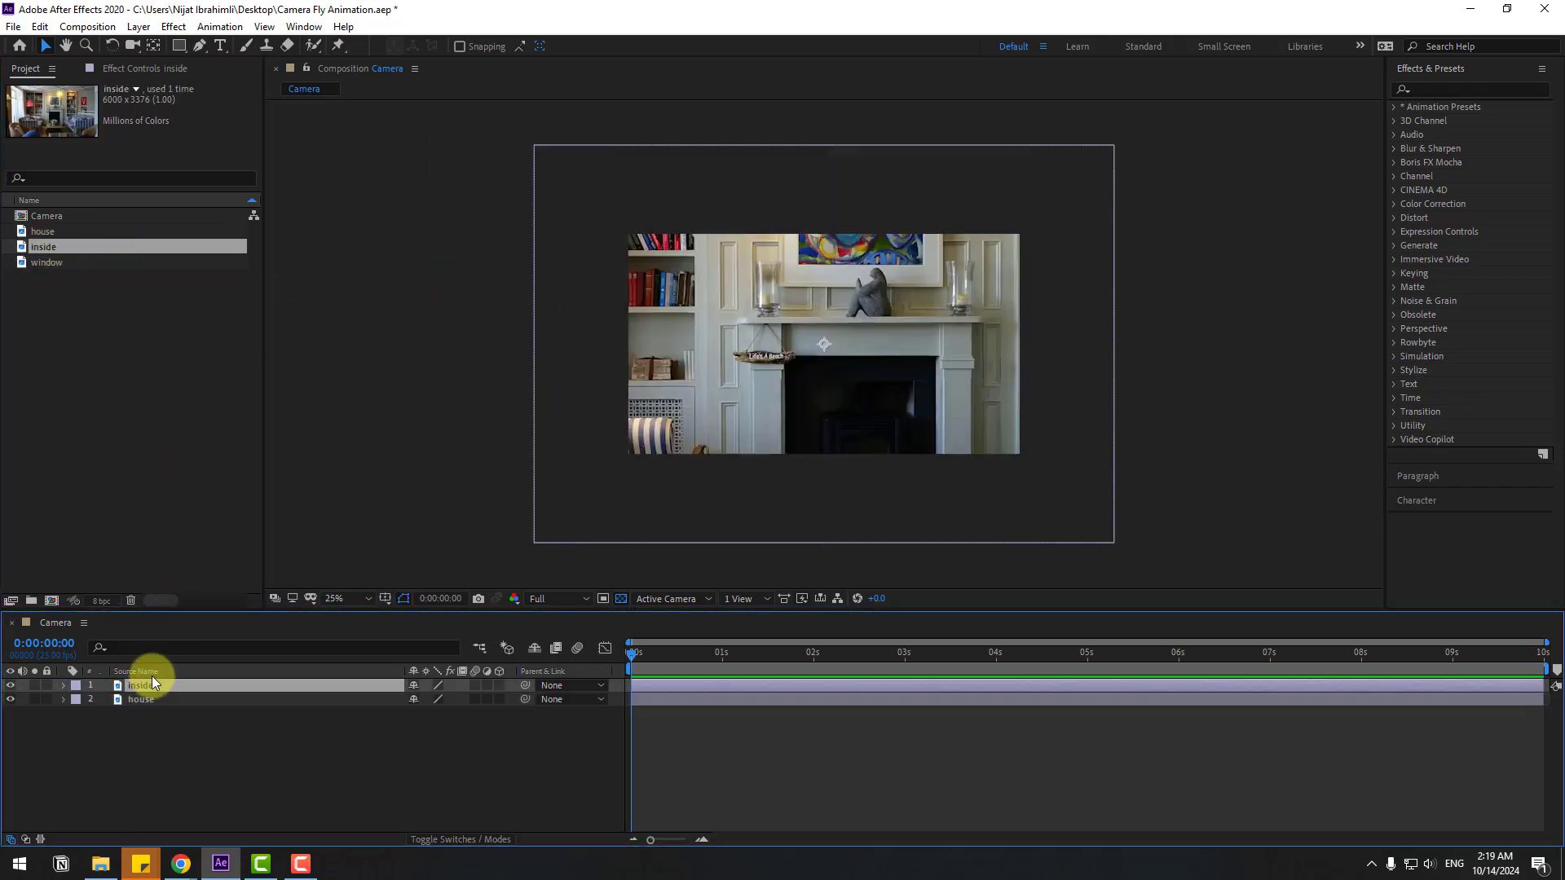
{"action": "left_click_drag", "start_coordinate": [54, 275], "coordinate": [155, 679]}
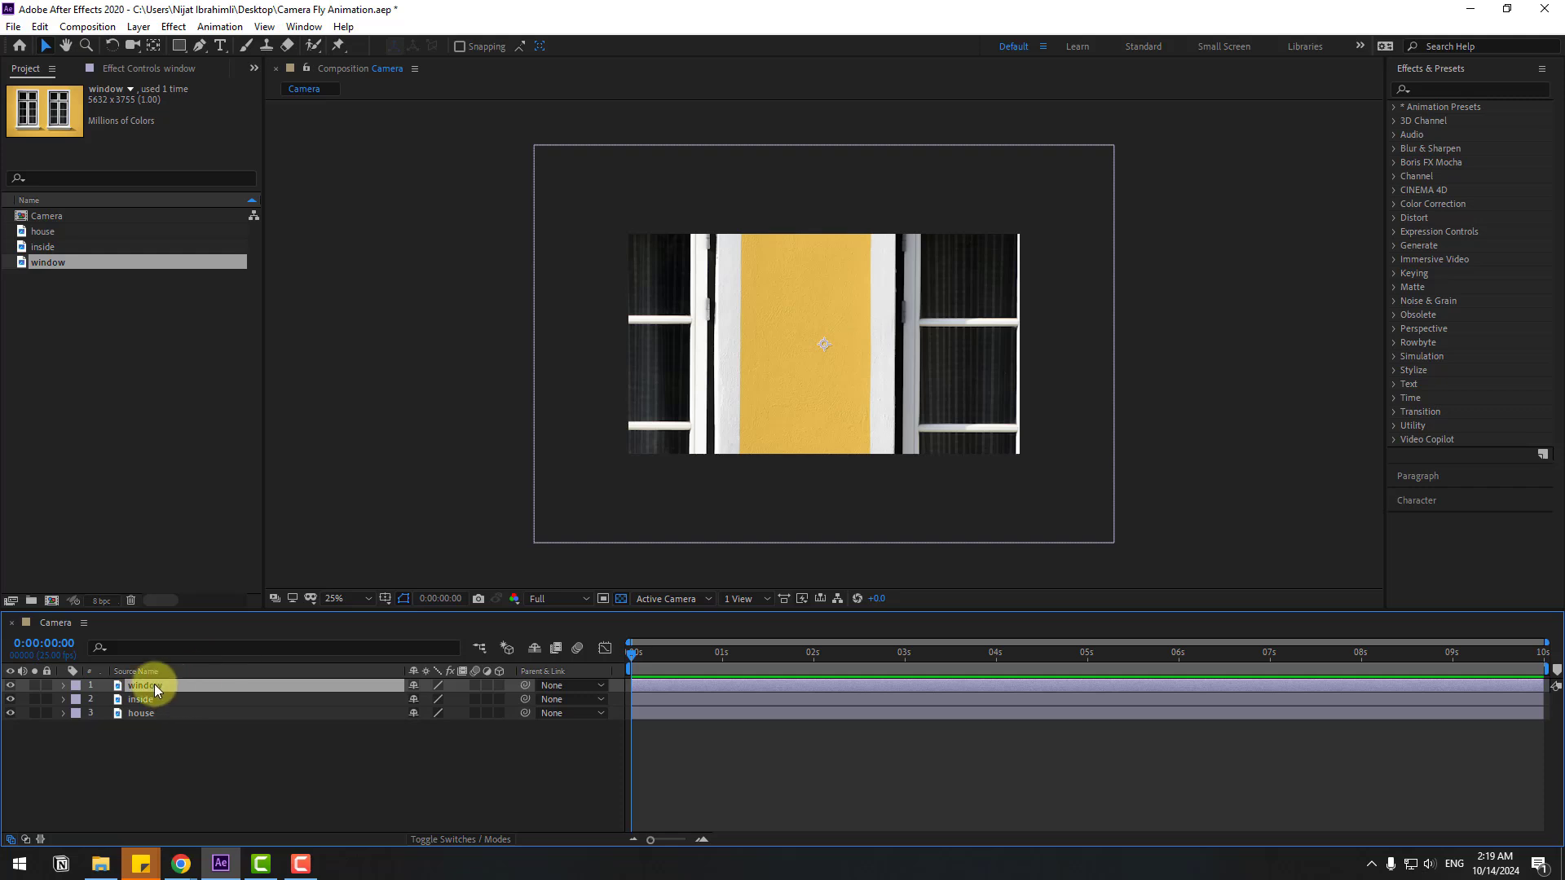
Scale the window layer down to 31% and zoom the view in on it.
{"action": "key", "text": "s"}
{"action": "left_click_drag", "start_coordinate": [433, 700], "coordinate": [379, 697]}
{"action": "key", "text": "period"}
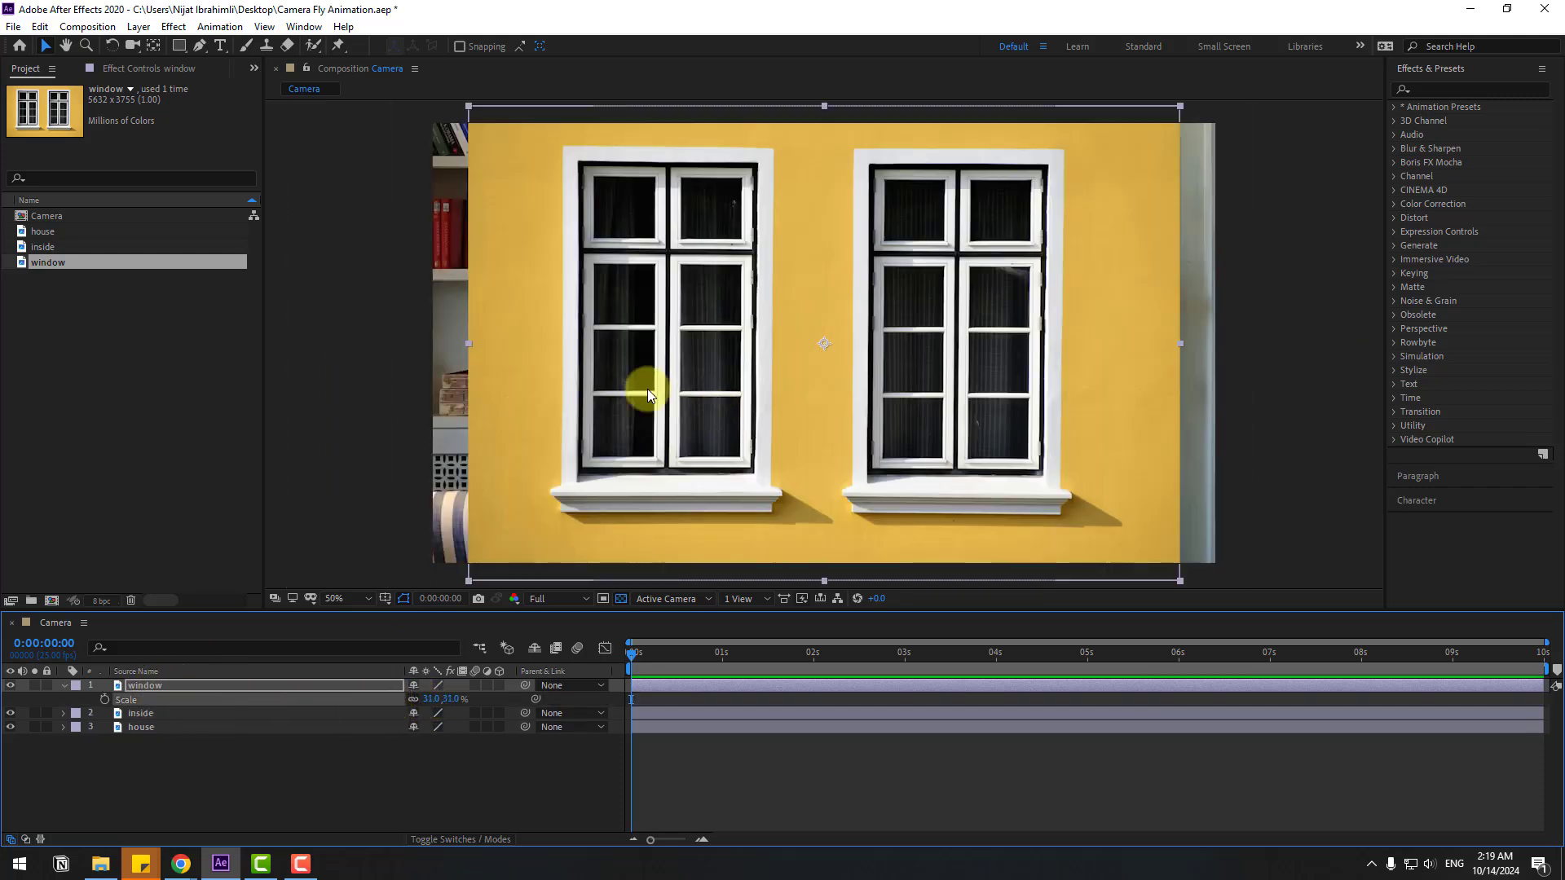
{"action": "scroll", "coordinate": [500, 257], "scroll_direction": "up", "scroll_amount": 2}
Draw a closed four-point Pen mask around the left window's corners on the window layer.
{"action": "left_click", "coordinate": [201, 47]}
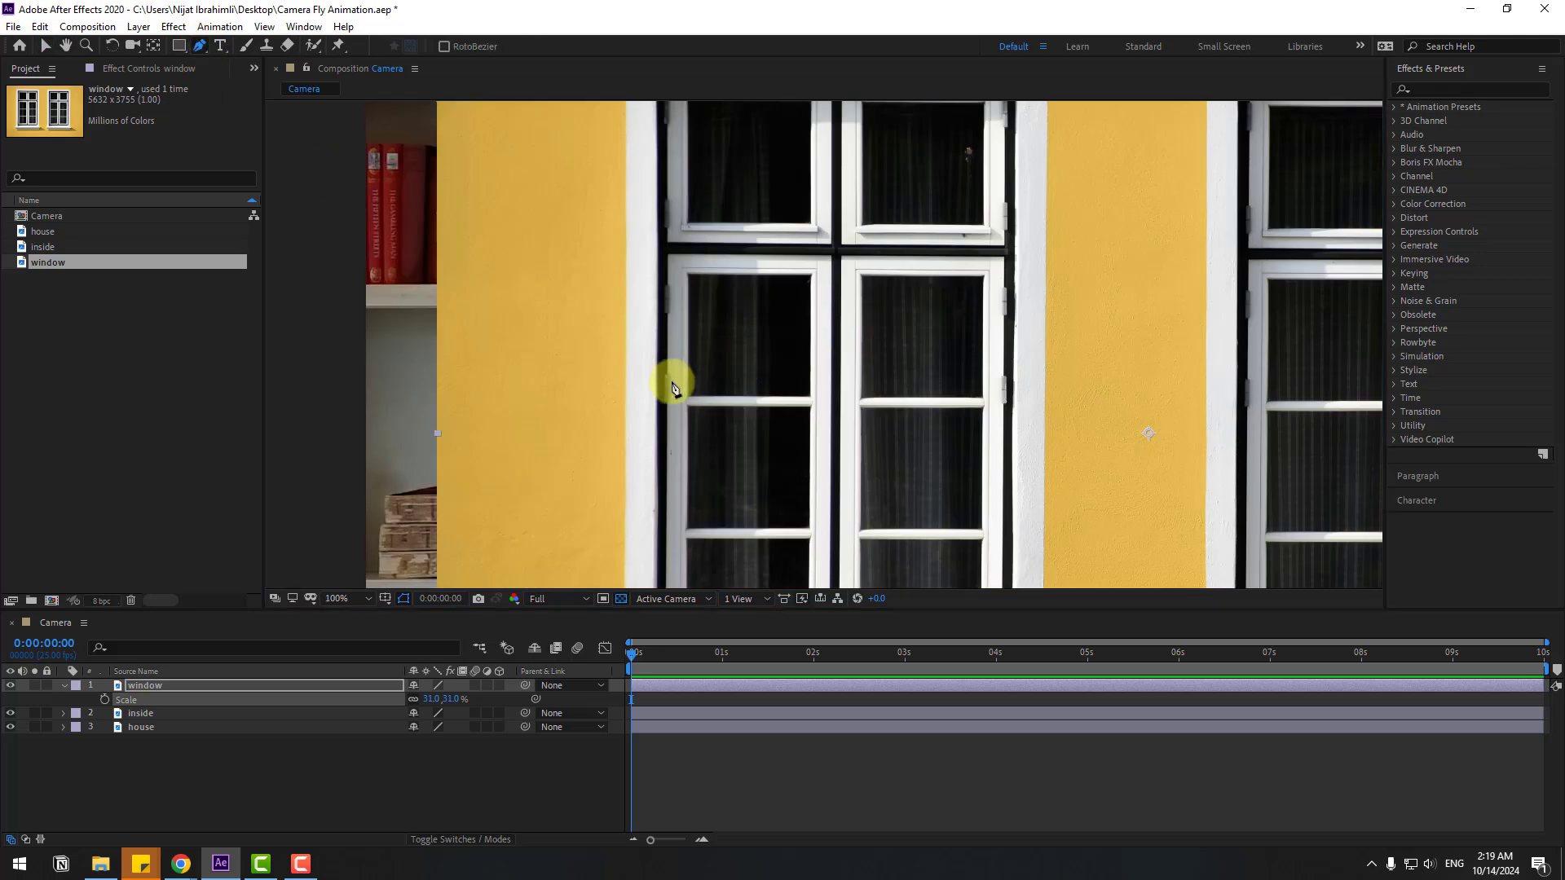
{"action": "scroll", "coordinate": [672, 387], "scroll_direction": "up", "scroll_amount": 3}
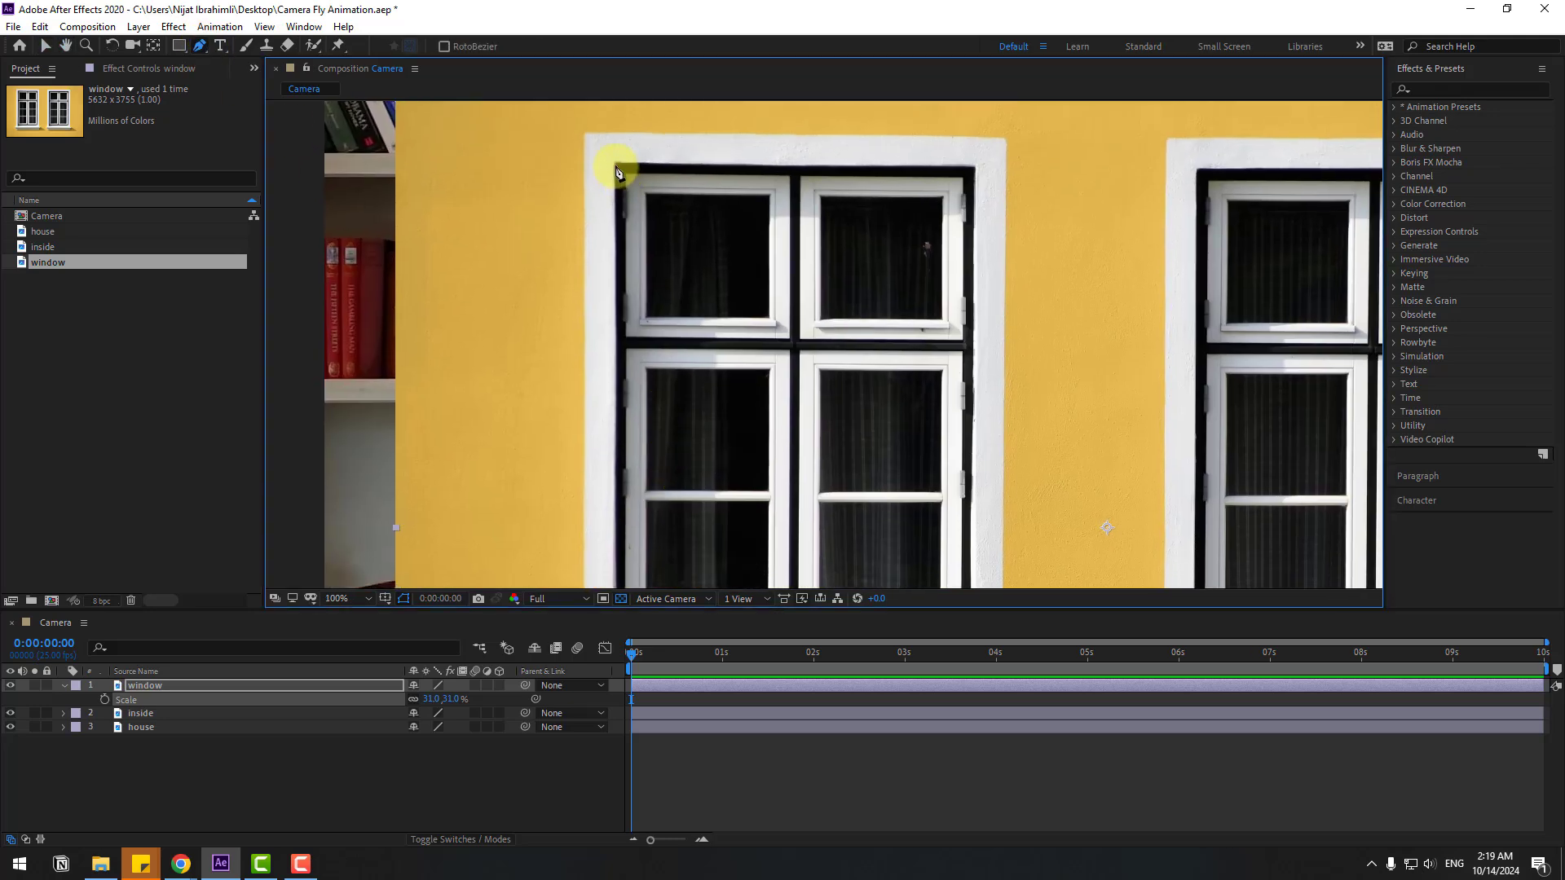
{"action": "left_click", "coordinate": [617, 169]}
{"action": "scroll", "coordinate": [611, 399], "scroll_direction": "down", "scroll_amount": 5}
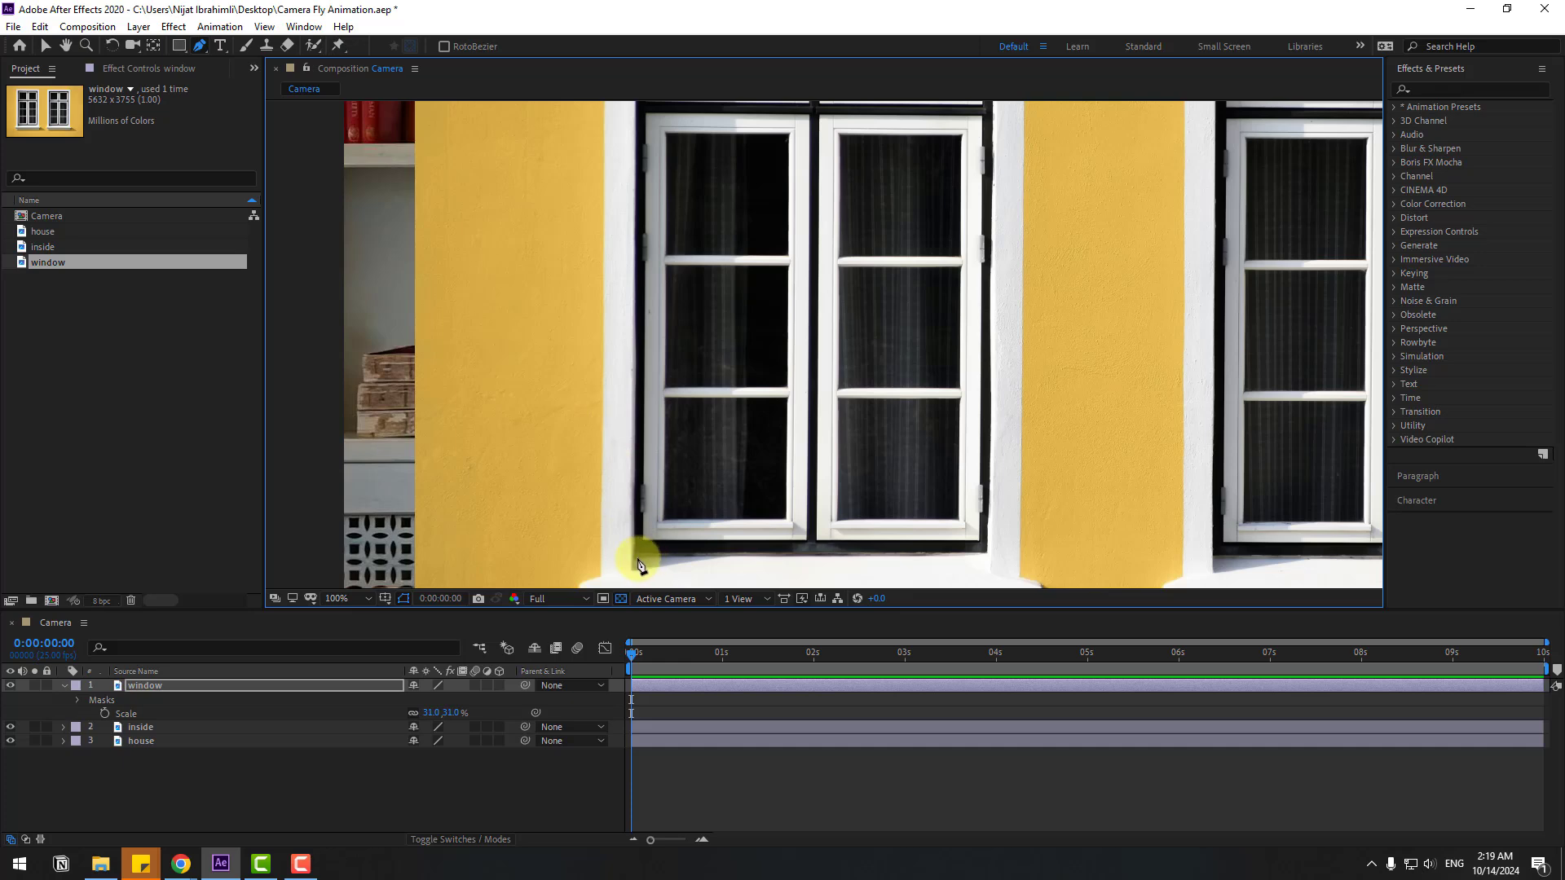
{"action": "left_click", "coordinate": [634, 559]}
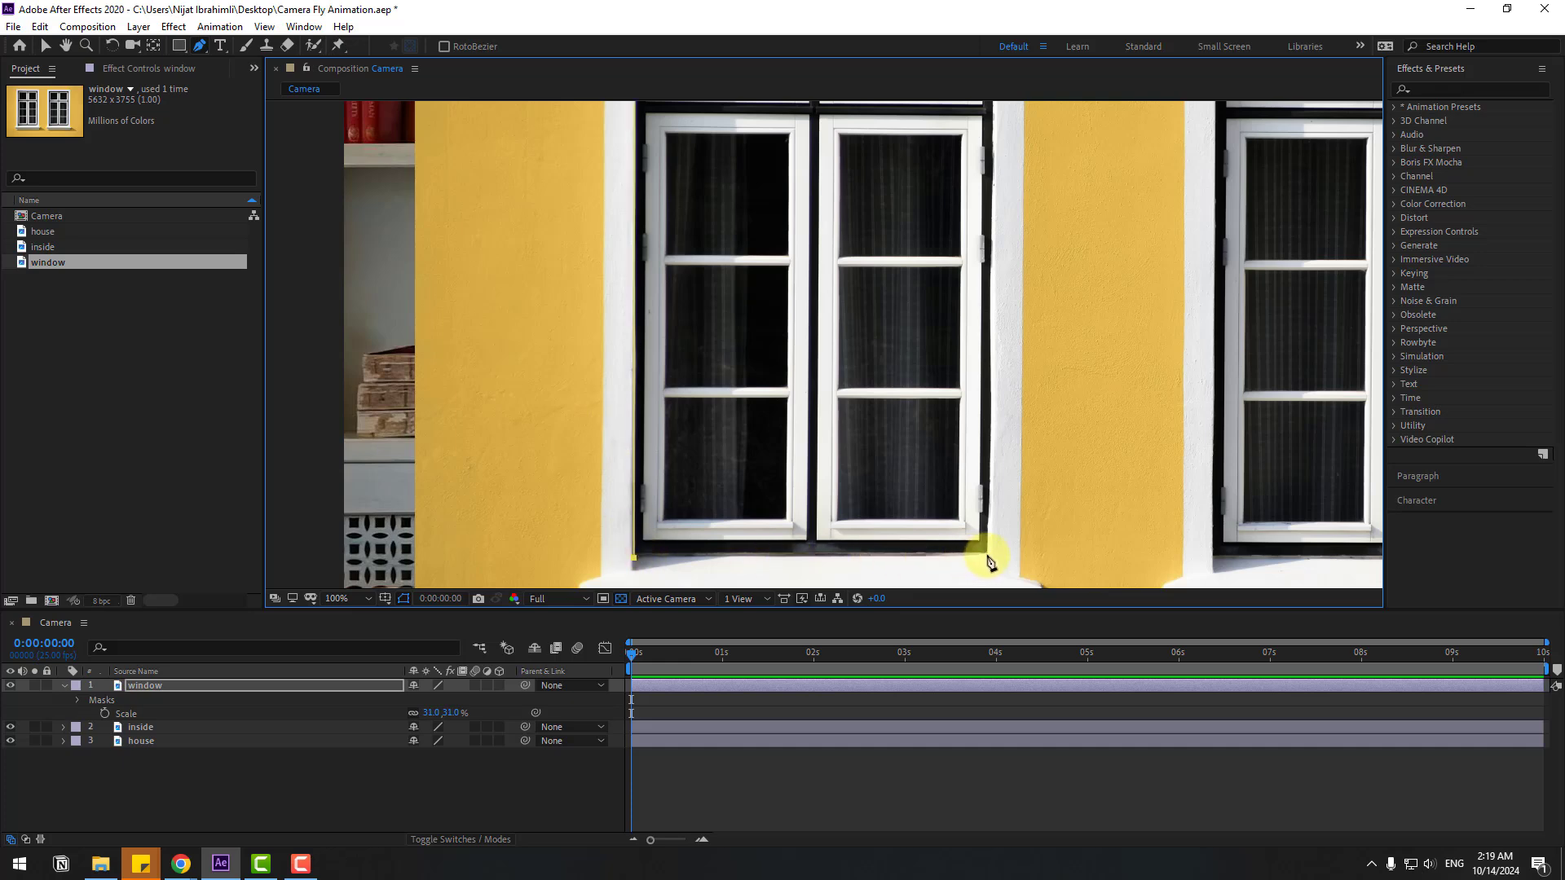
{"action": "left_click", "coordinate": [987, 554]}
{"action": "scroll", "coordinate": [1033, 325], "scroll_direction": "up", "scroll_amount": 5}
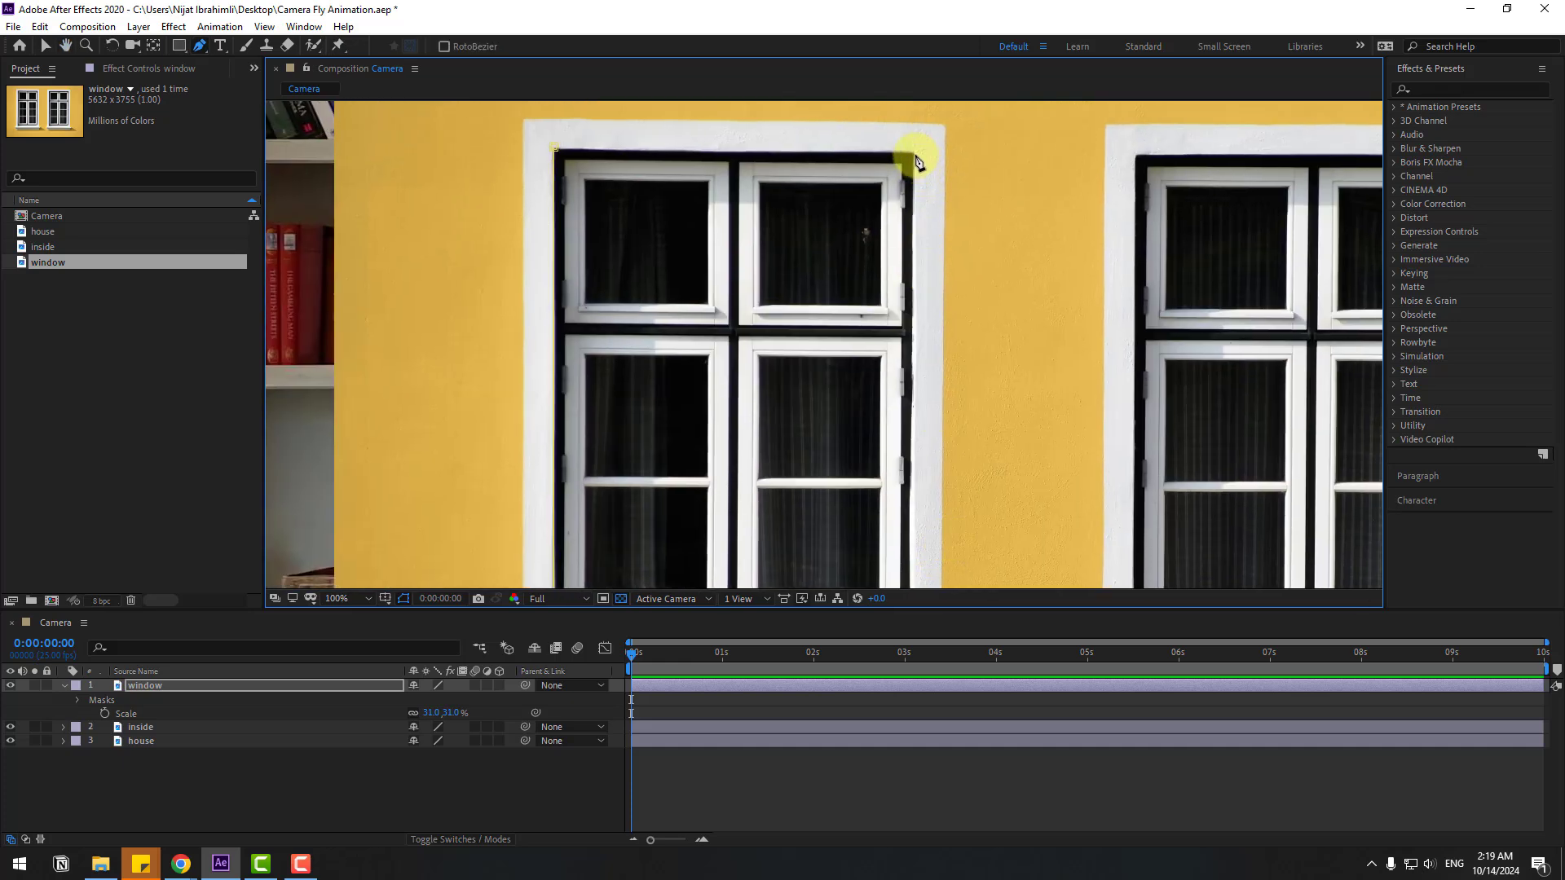
{"action": "left_click", "coordinate": [913, 153]}
{"action": "left_click", "coordinate": [555, 147]}
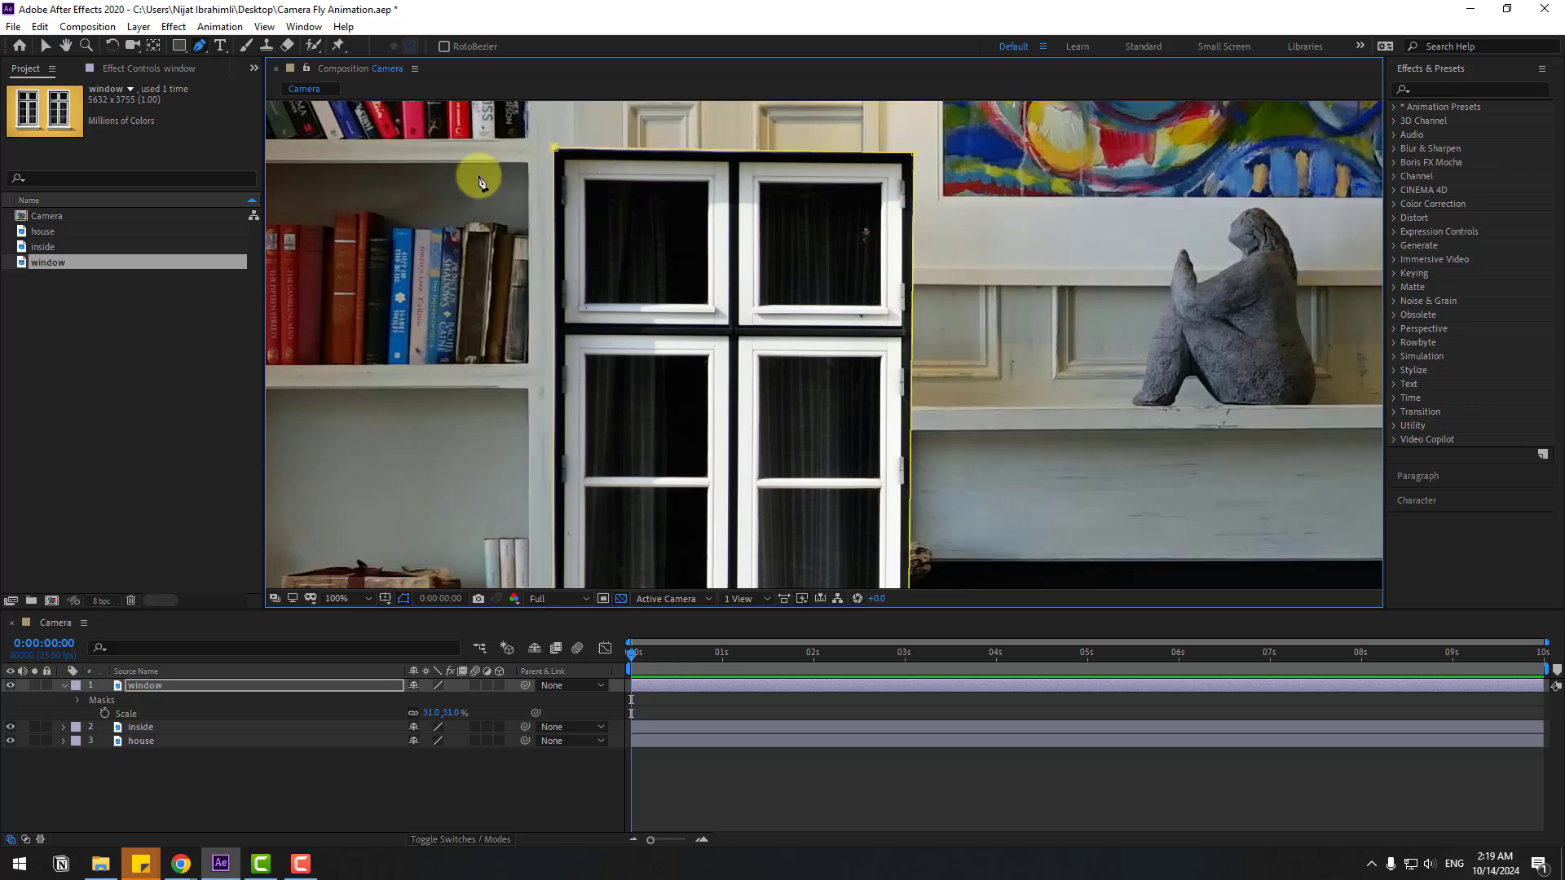
{"action": "left_click", "coordinate": [45, 46]}
{"action": "left_click", "coordinate": [262, 784]}
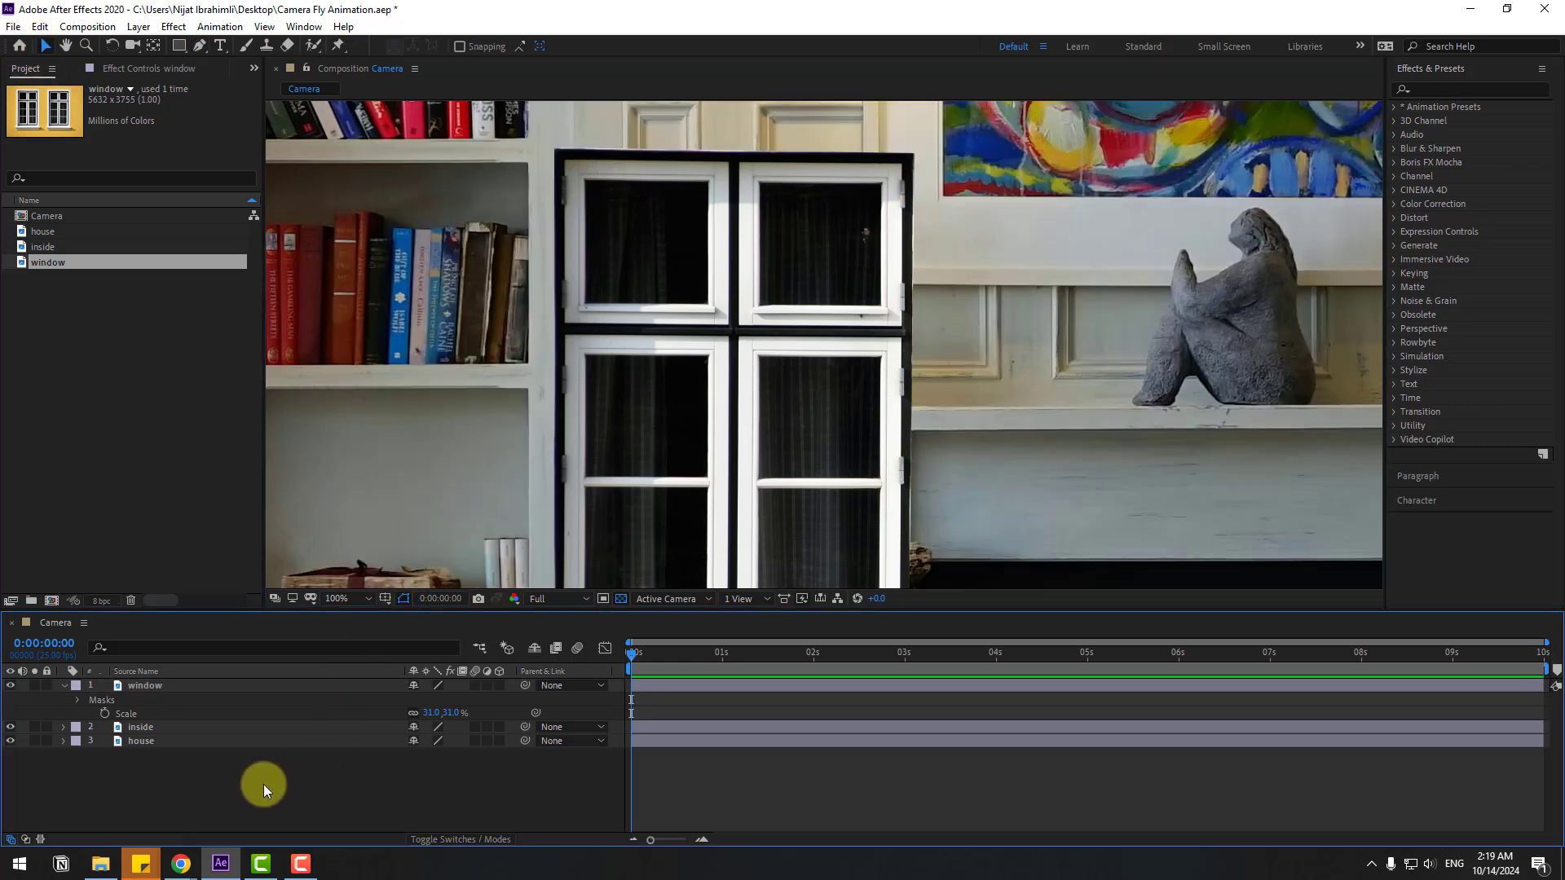
{"action": "left_click", "coordinate": [63, 687]}
Turn on the 3D switch for the window, inside and house layers.
{"action": "left_click_drag", "start_coordinate": [130, 766], "coordinate": [174, 675]}
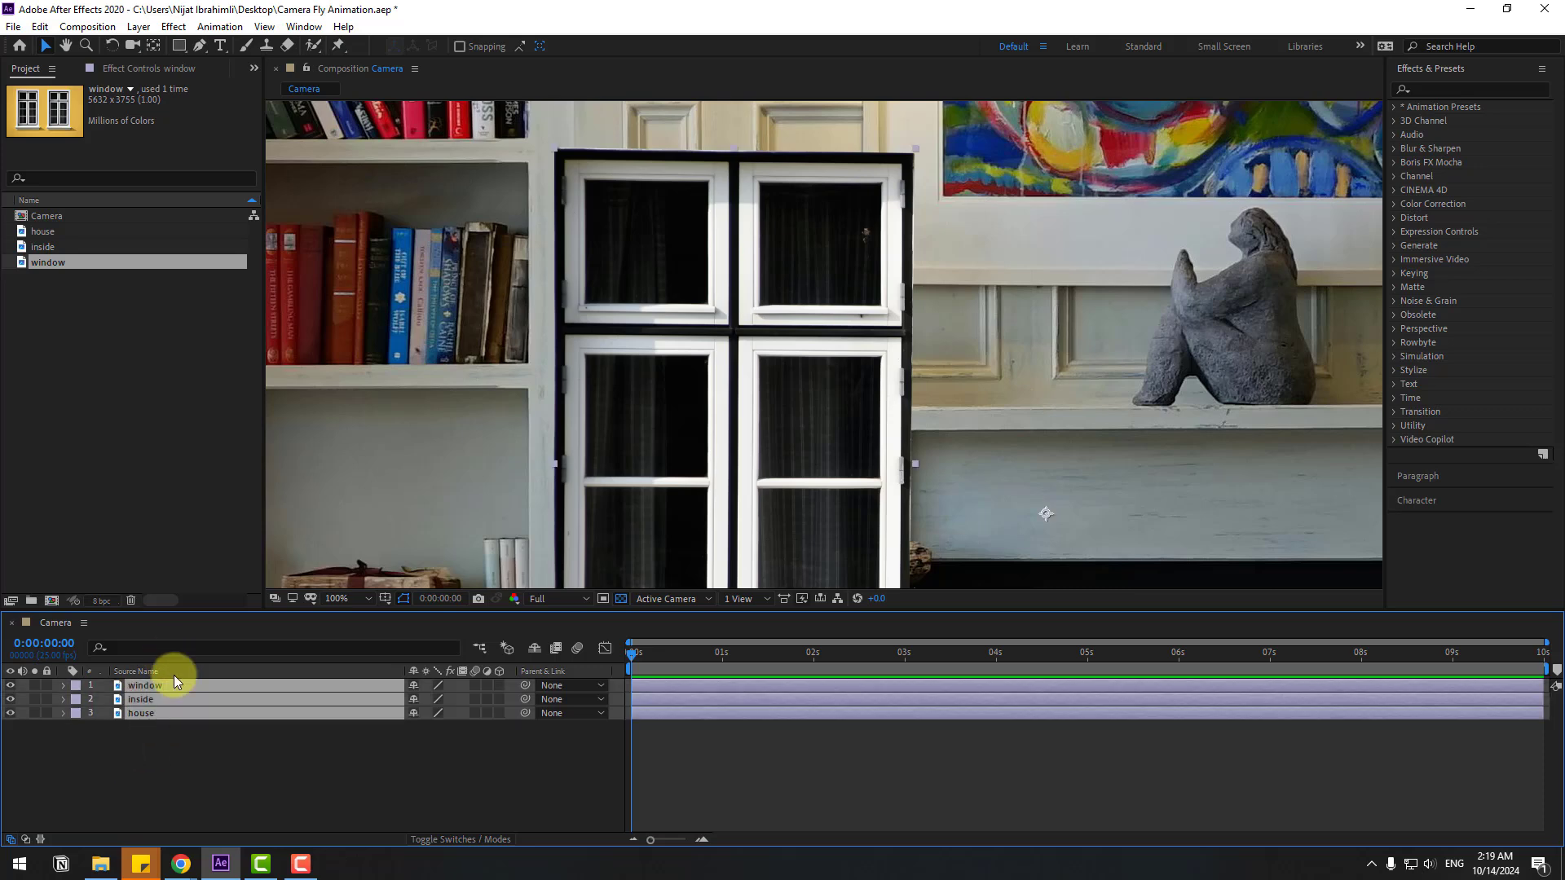
{"action": "left_click", "coordinate": [499, 688]}
{"action": "scroll", "coordinate": [996, 436], "scroll_direction": "down", "scroll_amount": 4}
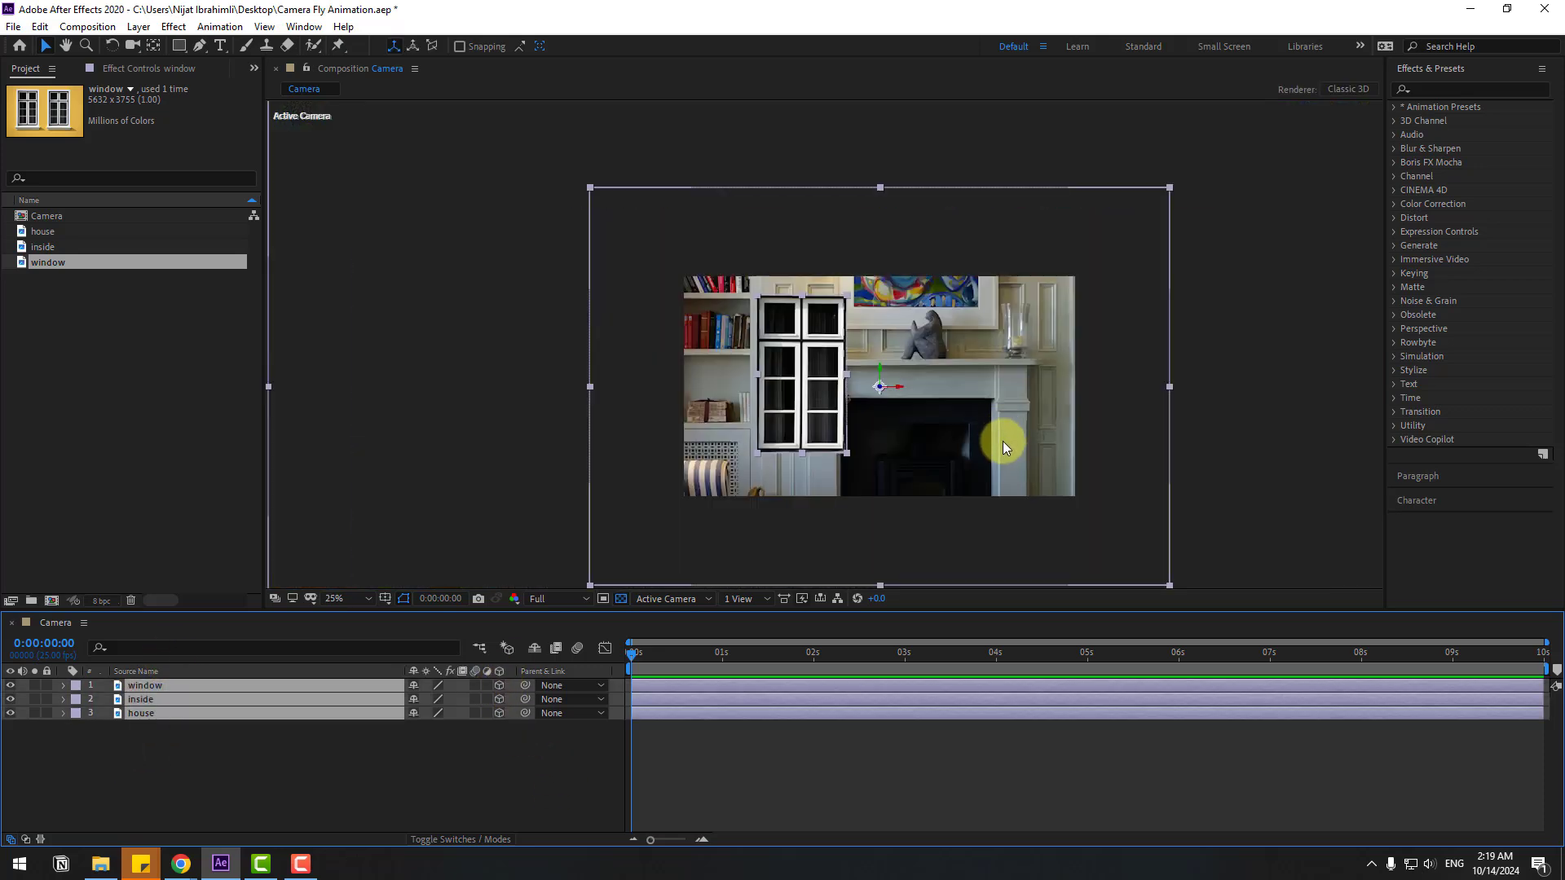
{"action": "left_click", "coordinate": [447, 751]}
Move the inside layer below house and set its Position to 960, 540, 1530.
{"action": "left_click", "coordinate": [143, 701]}
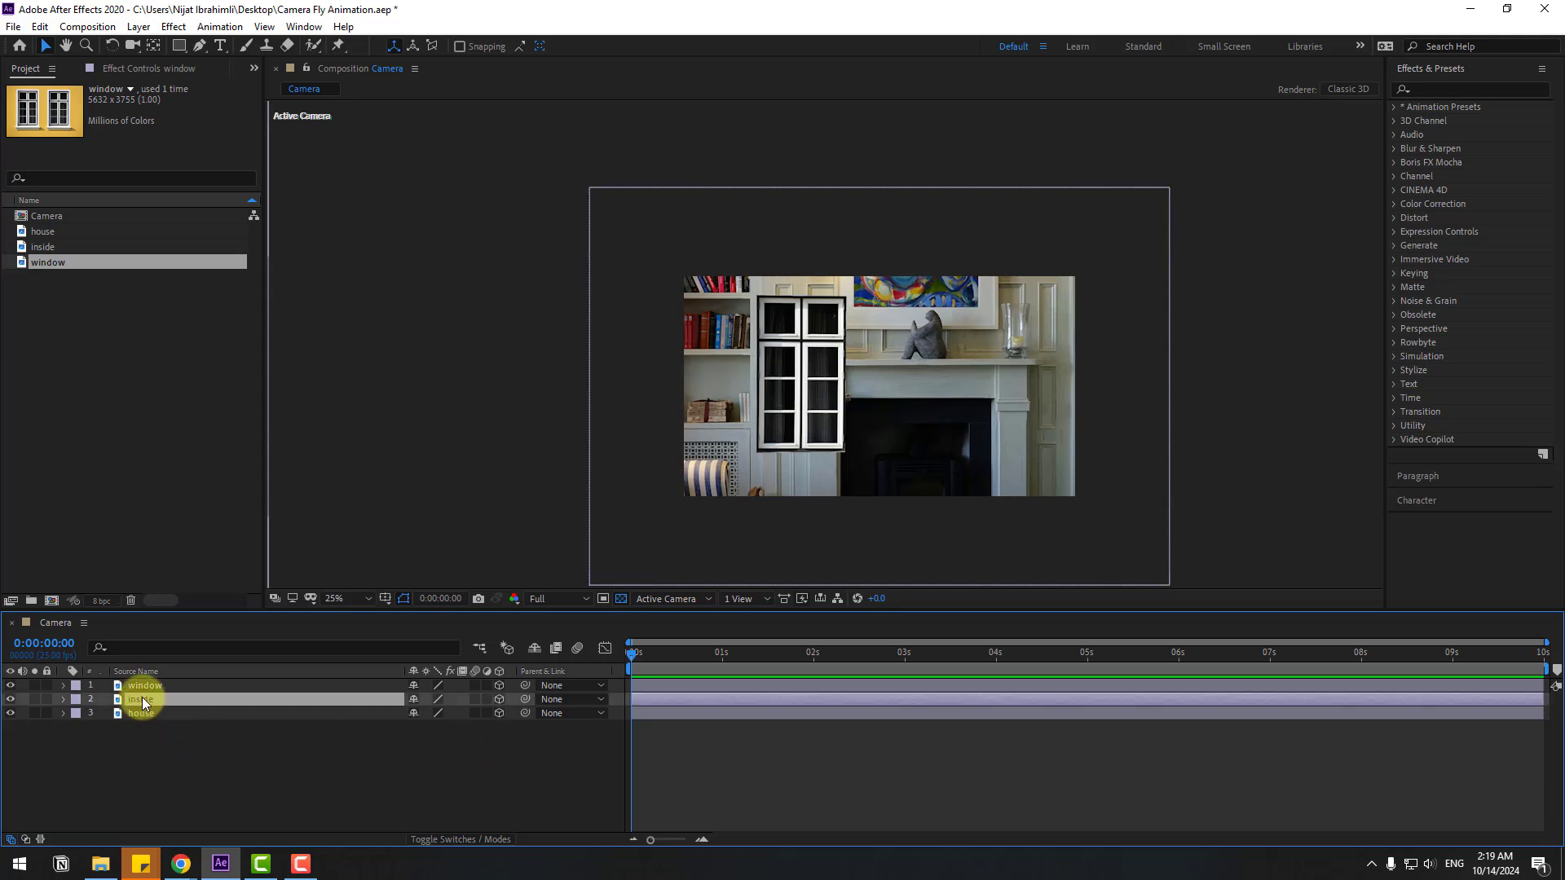
{"action": "left_click_drag", "start_coordinate": [164, 718], "coordinate": [162, 722]}
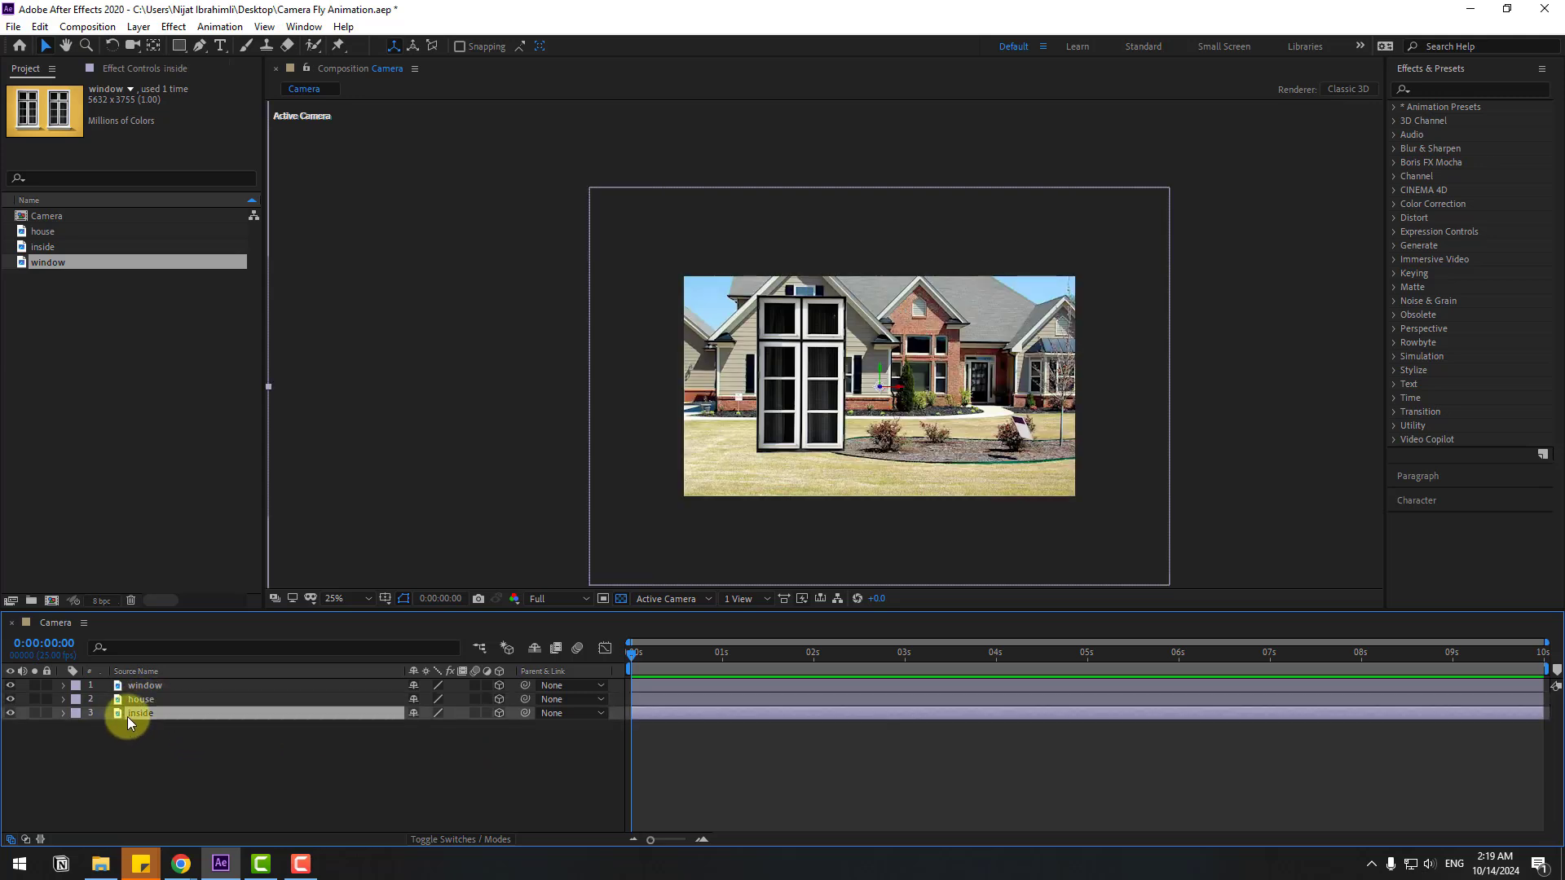
{"action": "key", "text": "p"}
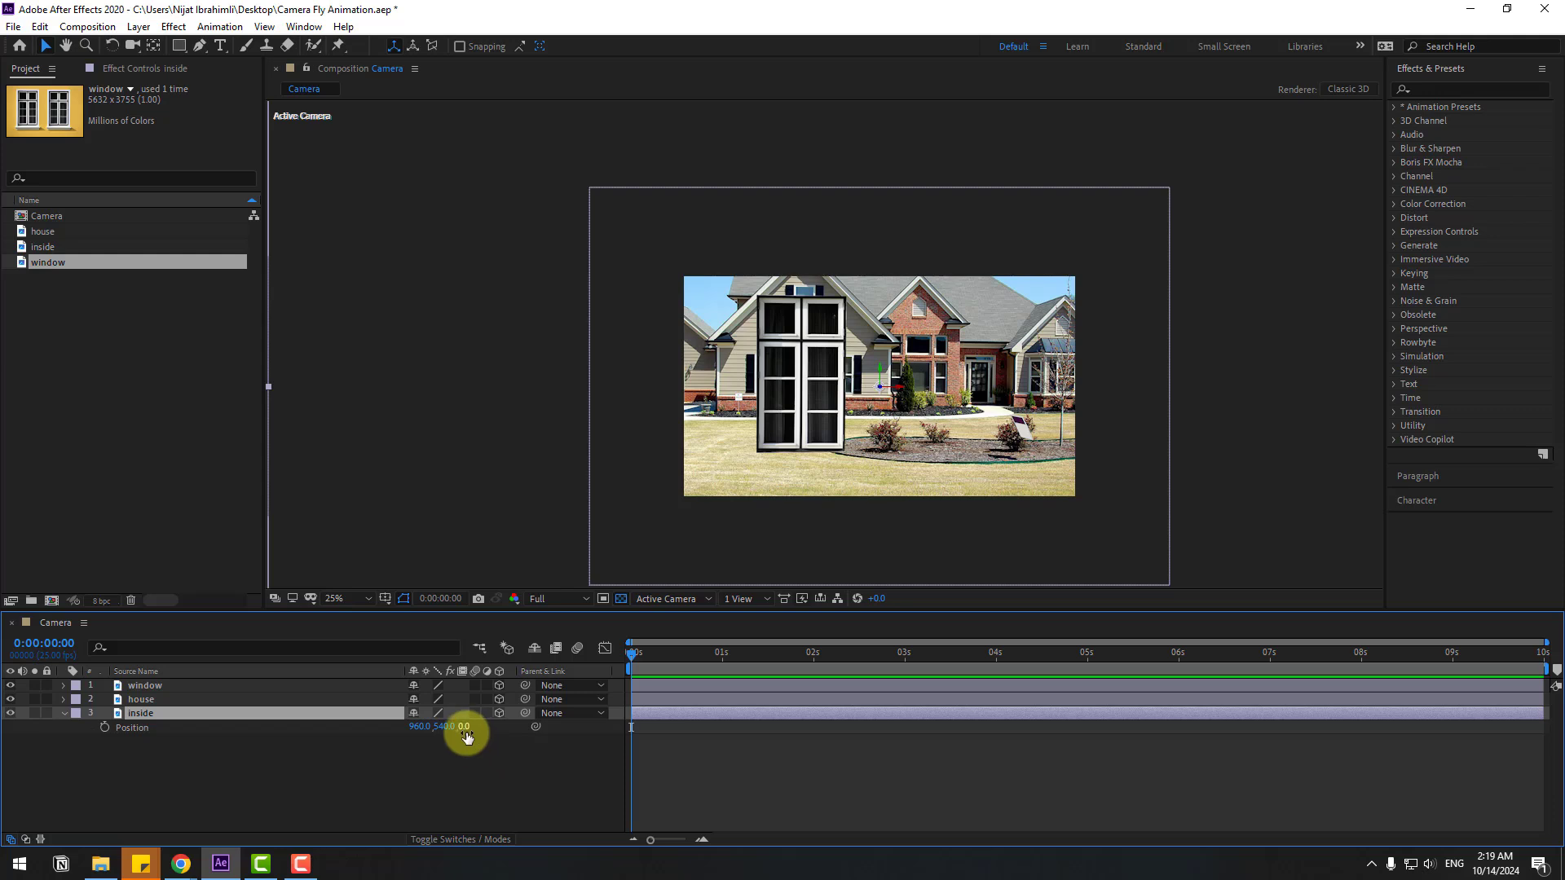
{"action": "left_click_drag", "start_coordinate": [467, 736], "coordinate": [583, 726]}
{"action": "left_click", "coordinate": [179, 785]}
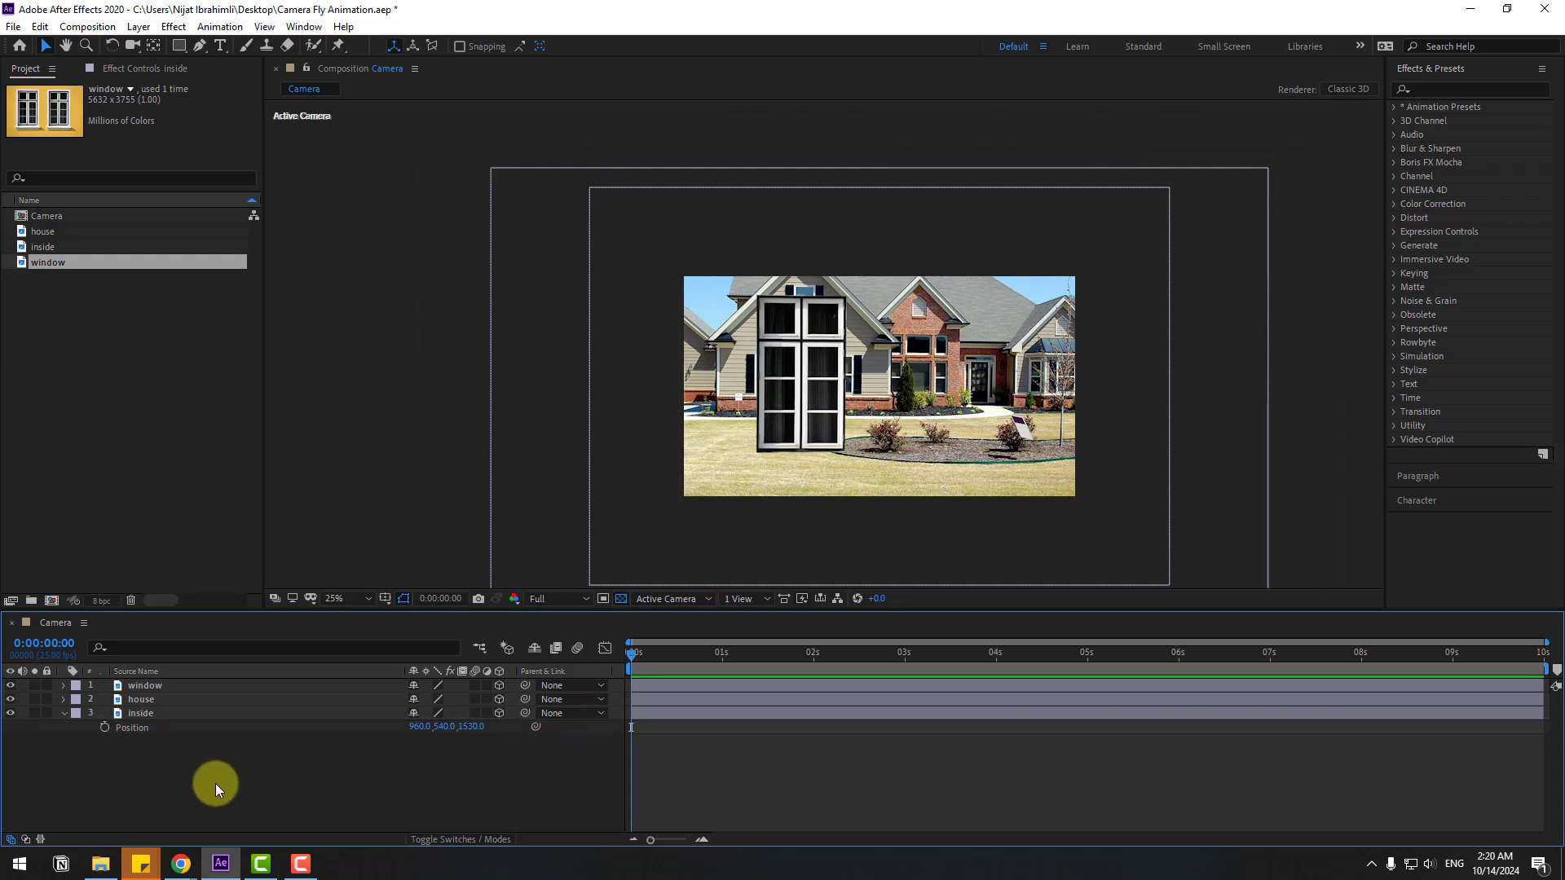
{"action": "right_click", "coordinate": [215, 784]}
Open a second viewer of the Camera composition set to the Top view.
{"action": "mouse_move", "coordinate": [365, 604]}
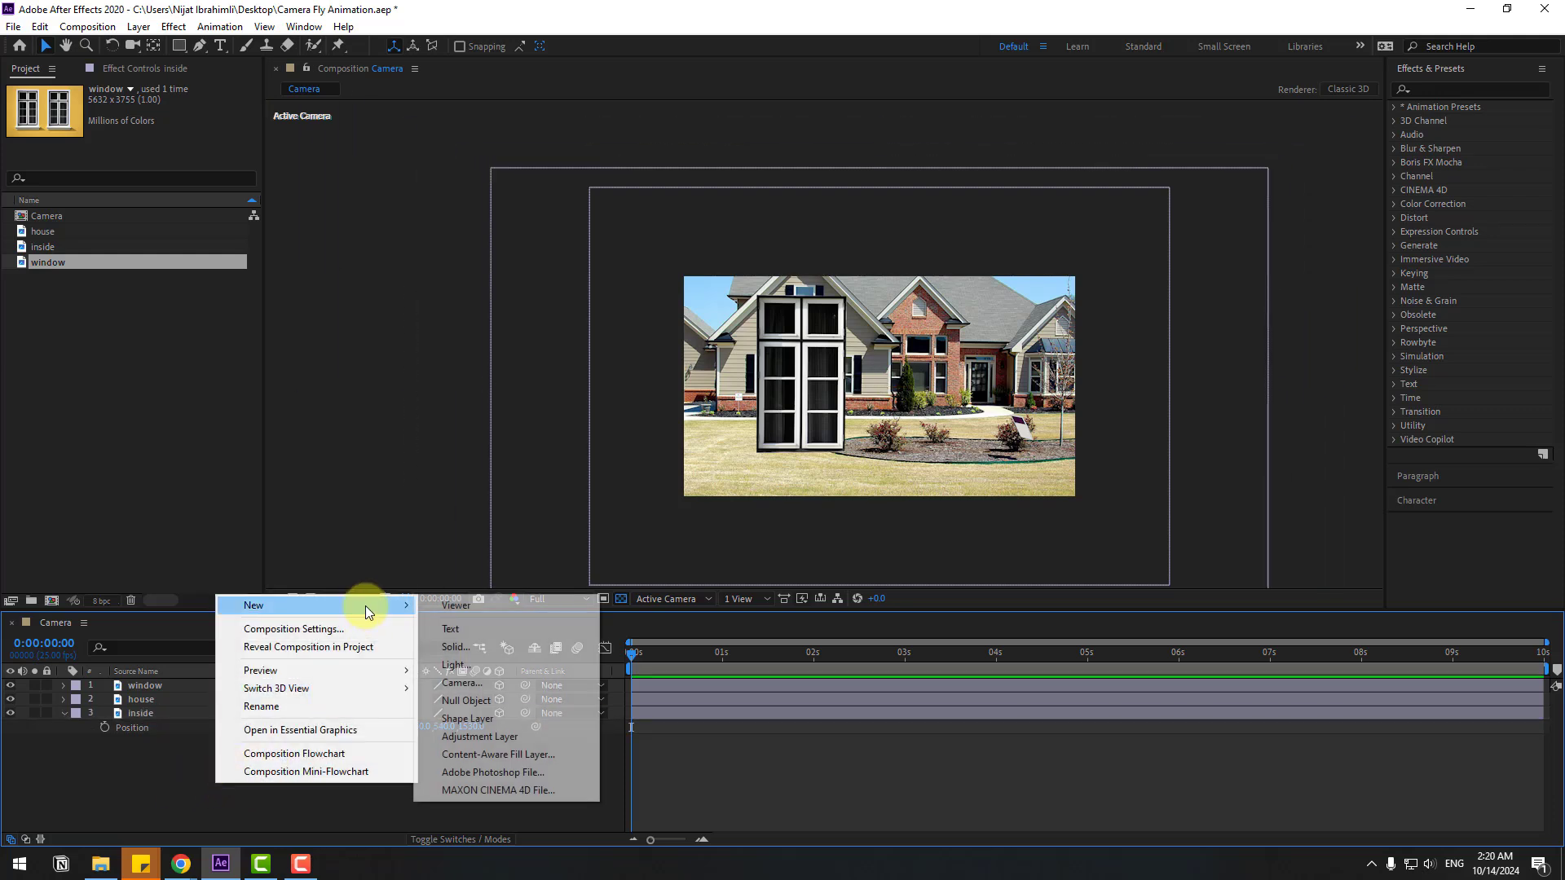
{"action": "left_click", "coordinate": [455, 605]}
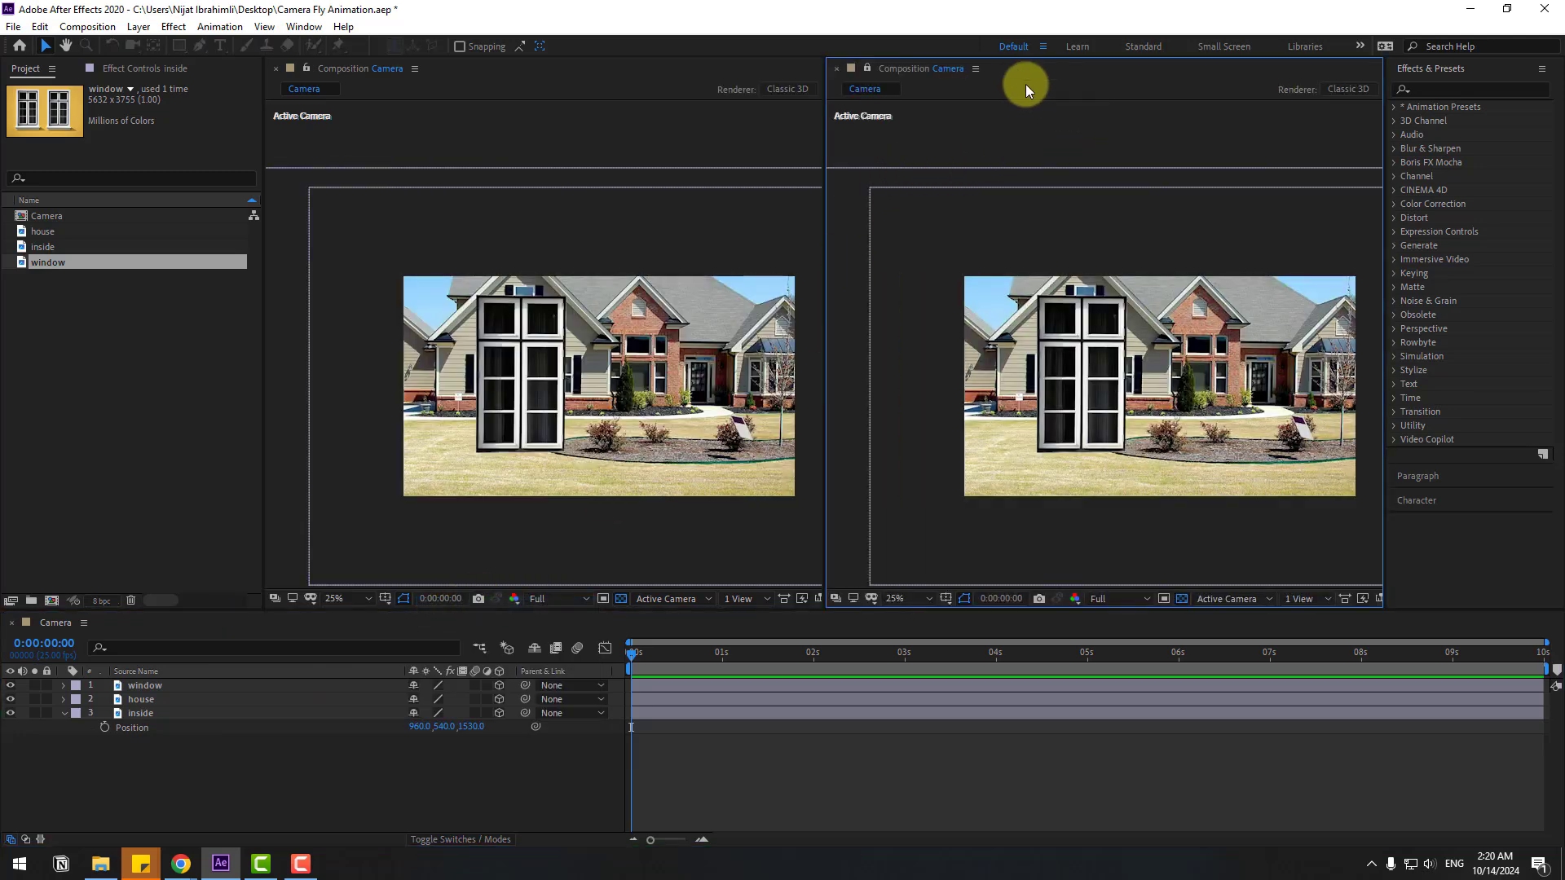
{"action": "left_click", "coordinate": [1218, 601]}
{"action": "left_click", "coordinate": [1220, 674]}
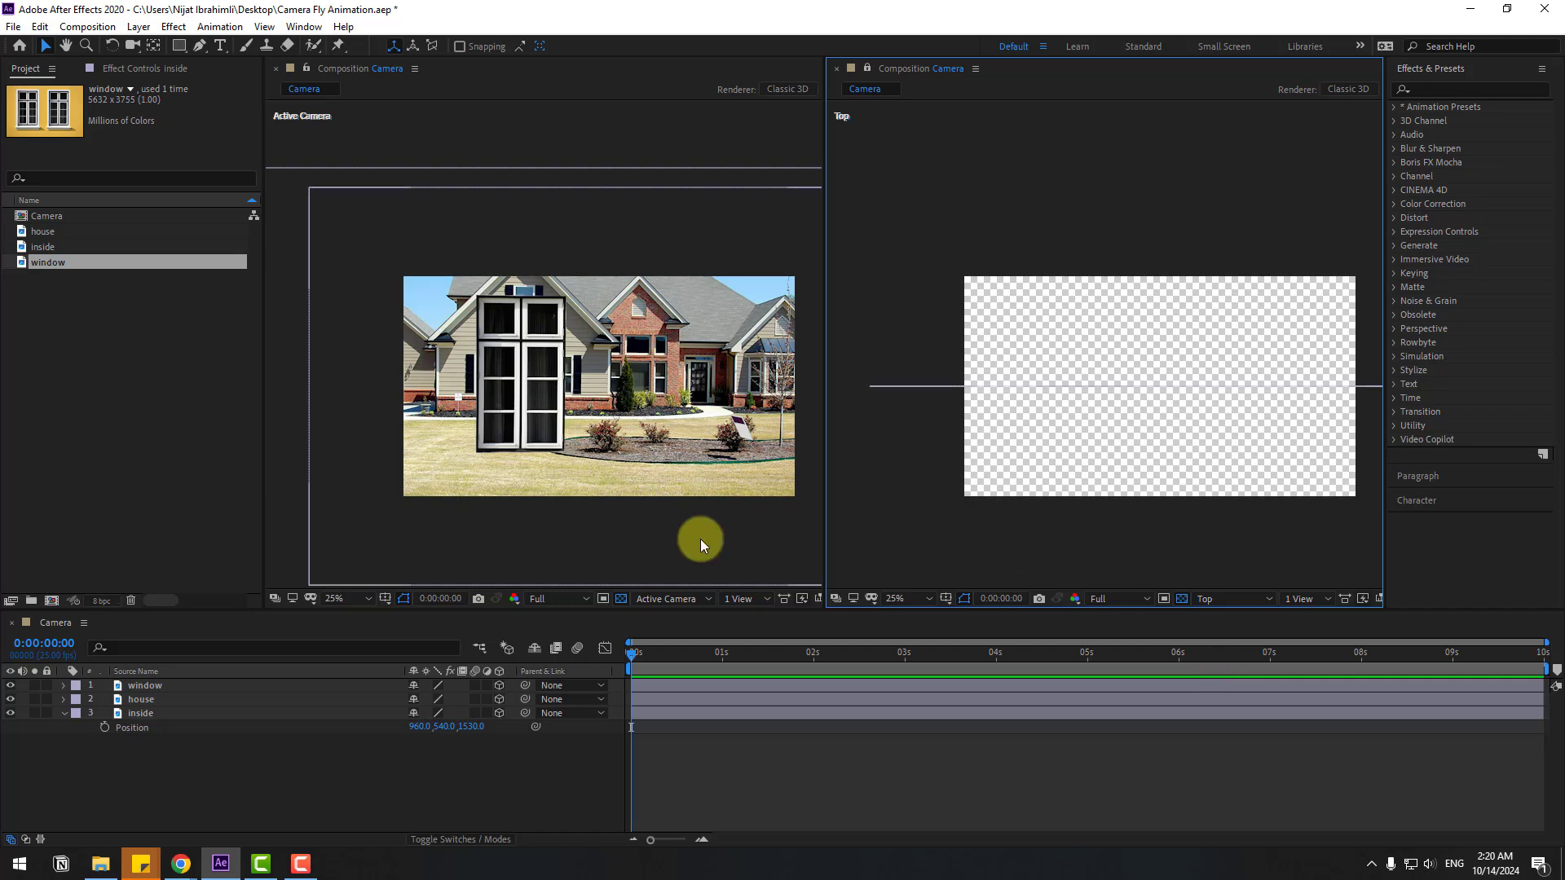
Push the inside layer back to Position Z 7507, behind the house.
{"action": "left_click", "coordinate": [140, 714]}
{"action": "scroll", "coordinate": [1219, 281], "scroll_direction": "down", "scroll_amount": 4}
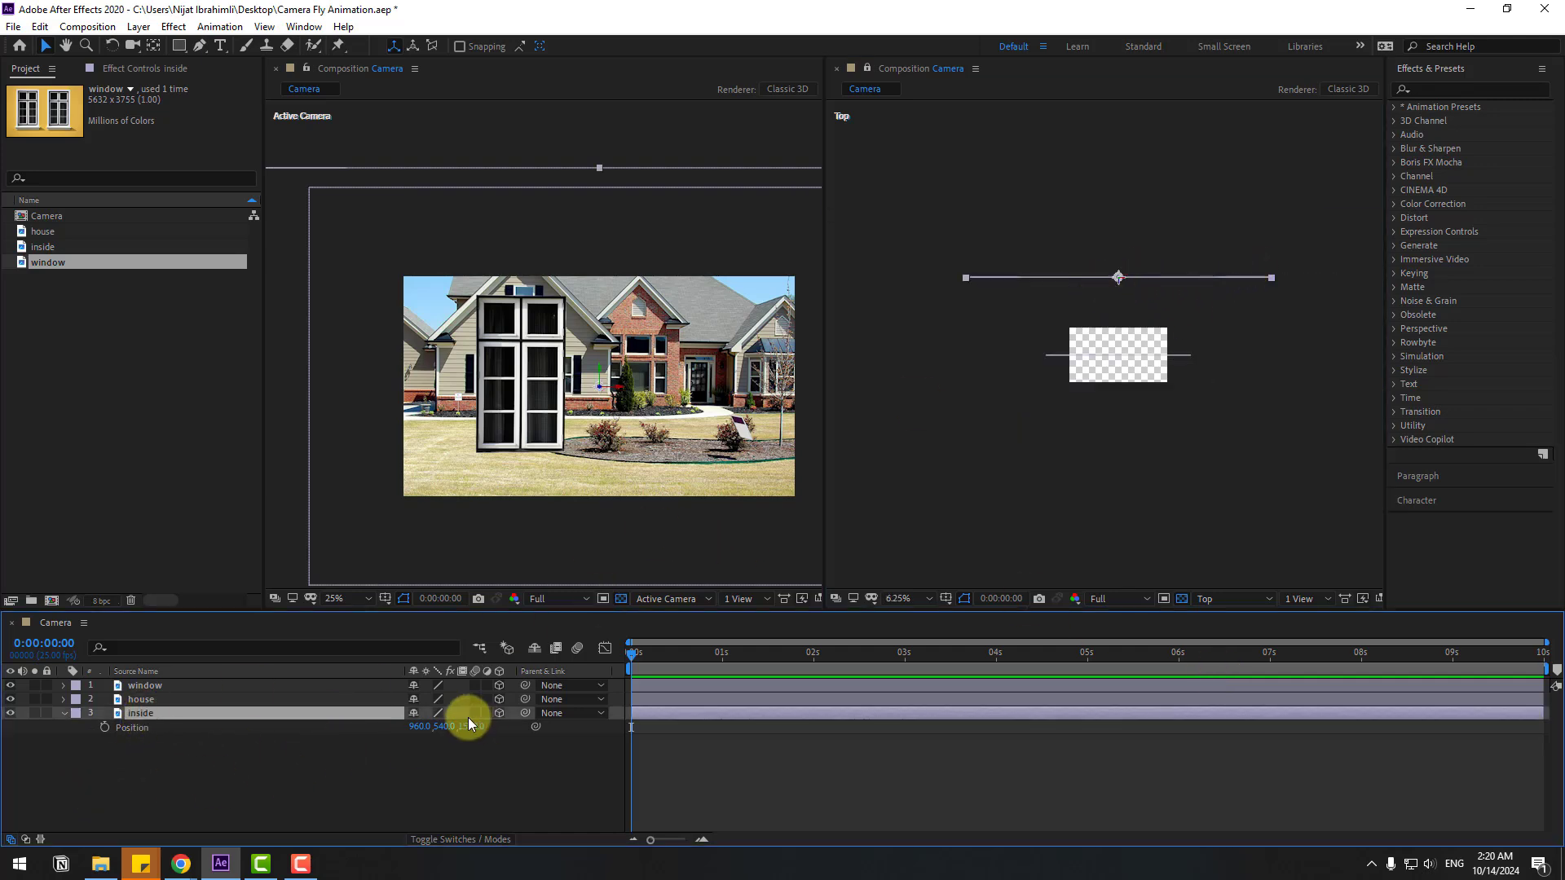
{"action": "left_click_drag", "start_coordinate": [471, 727], "coordinate": [818, 564]}
{"action": "key", "text": "comma"}
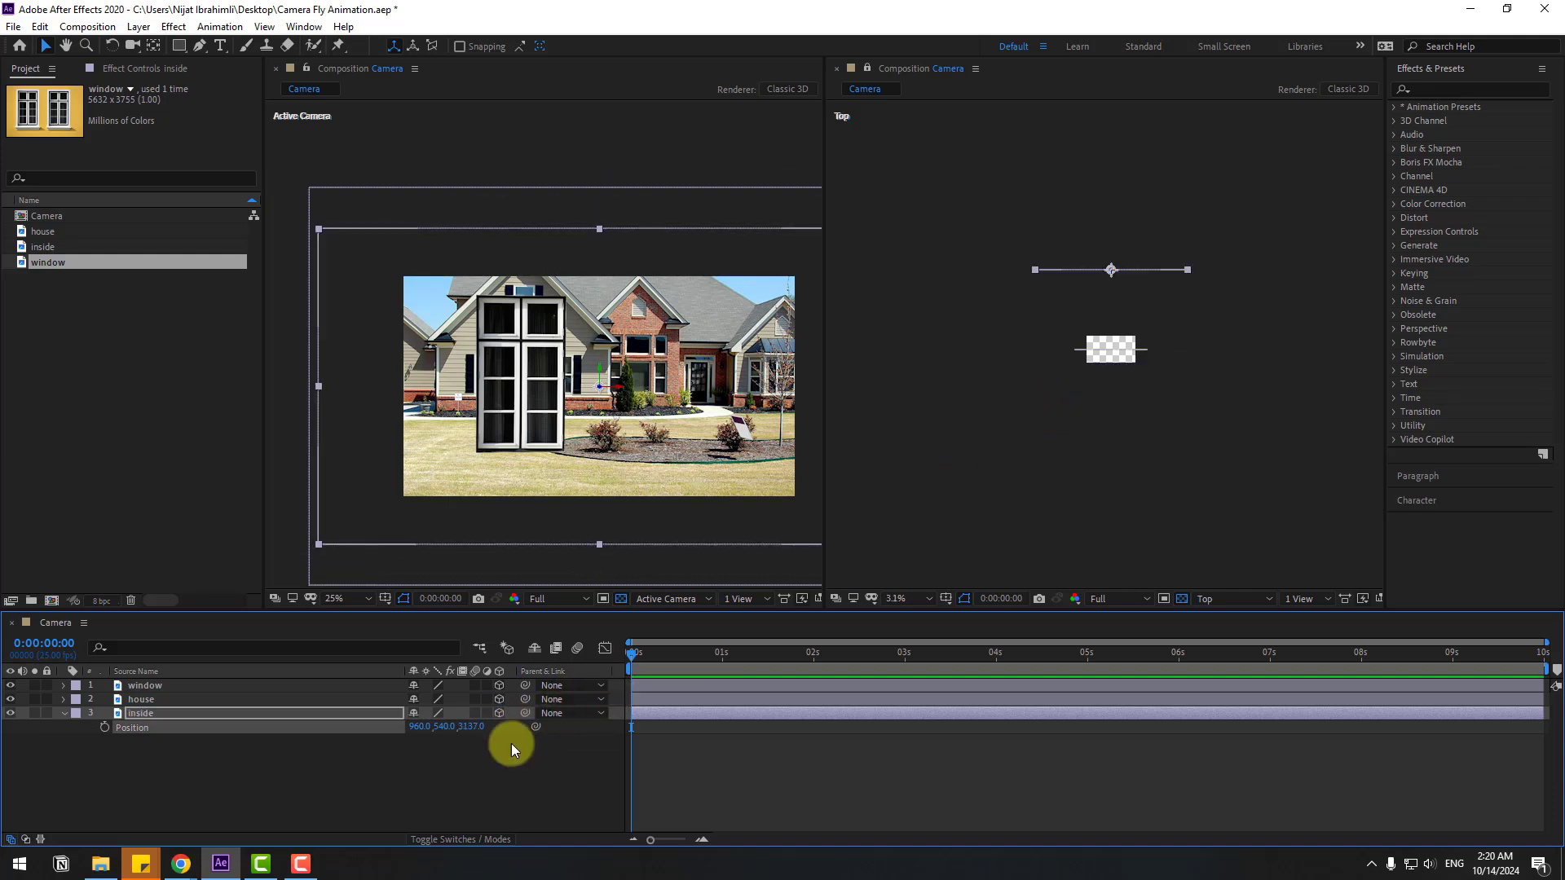
{"action": "left_click_drag", "start_coordinate": [524, 718], "coordinate": [773, 678]}
{"action": "left_click", "coordinate": [144, 714]}
{"action": "left_click", "coordinate": [130, 699]}
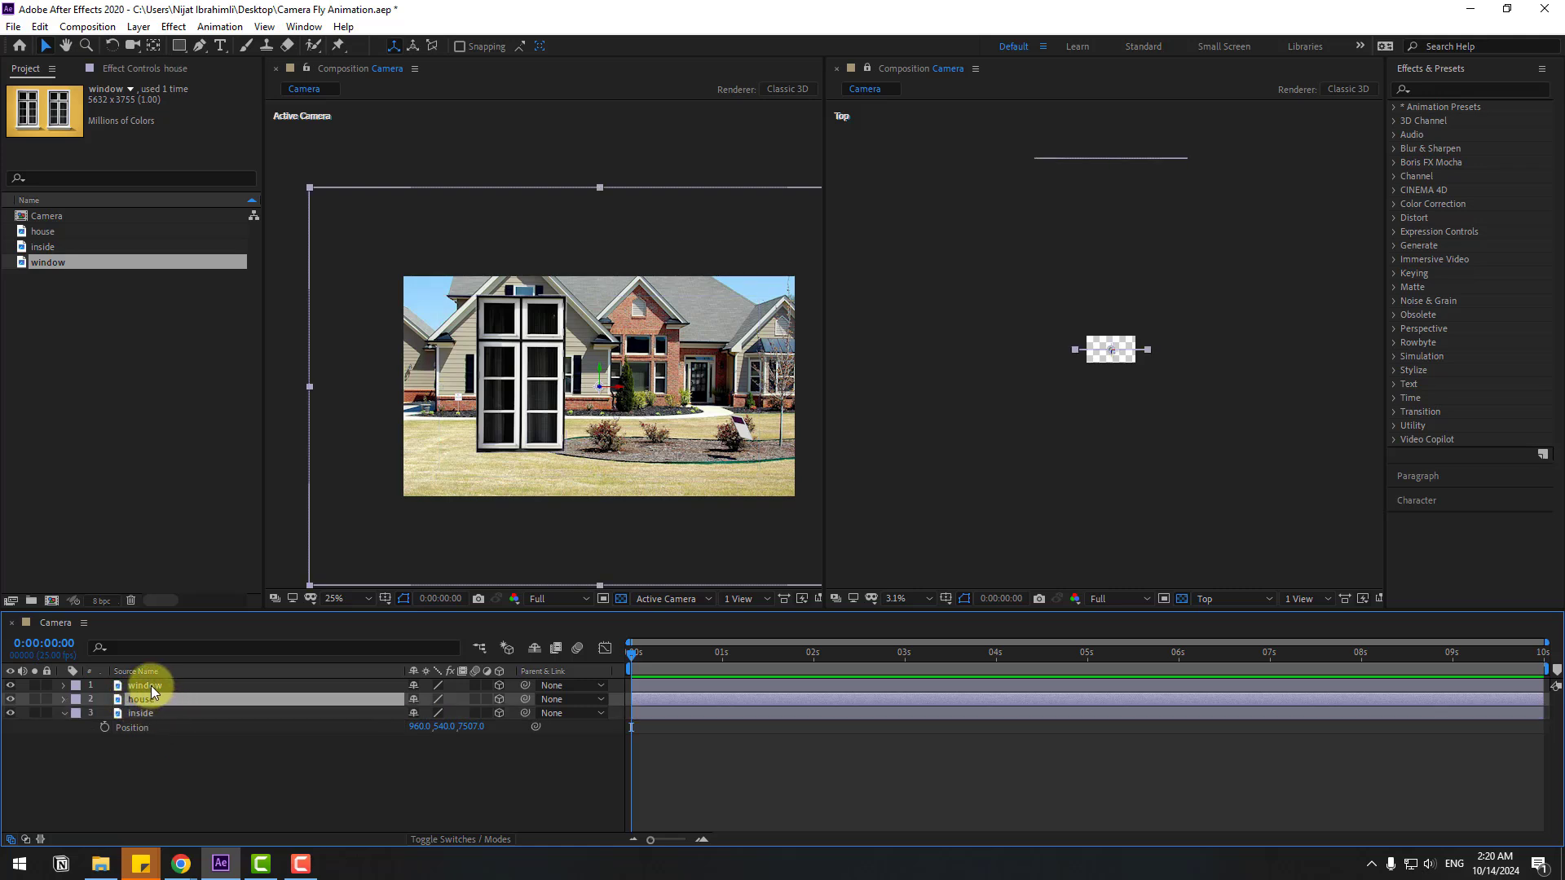
Parent the window layer to house and set house Position to 960, 540, 5470.
{"action": "left_click", "coordinate": [150, 686]}
{"action": "left_click_drag", "start_coordinate": [511, 685], "coordinate": [150, 699]}
{"action": "key", "text": "p"}
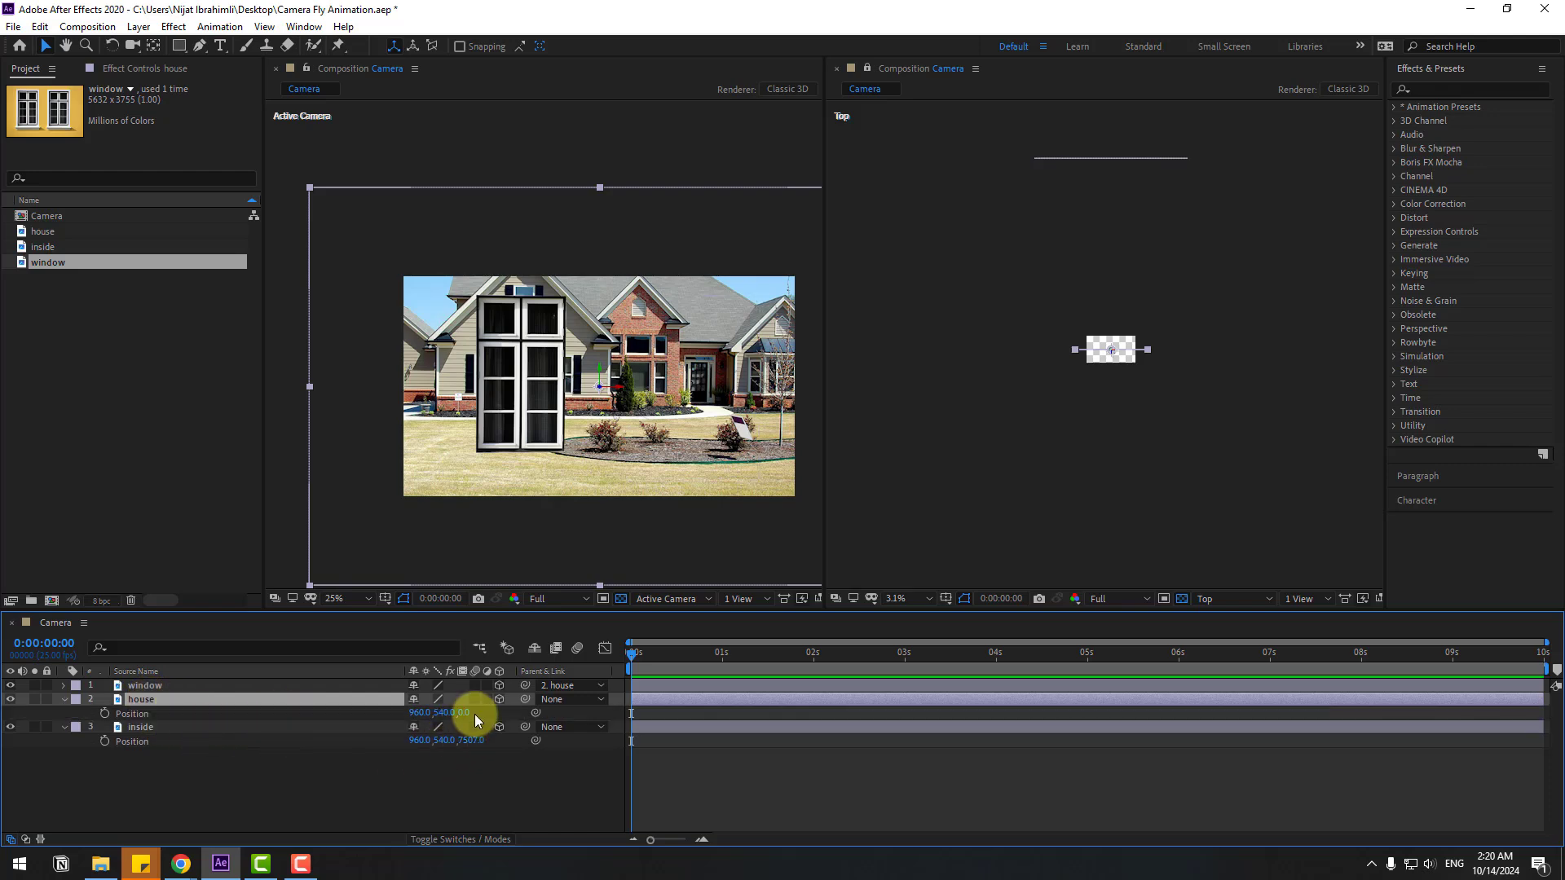
{"action": "left_click_drag", "start_coordinate": [464, 712], "coordinate": [835, 653]}
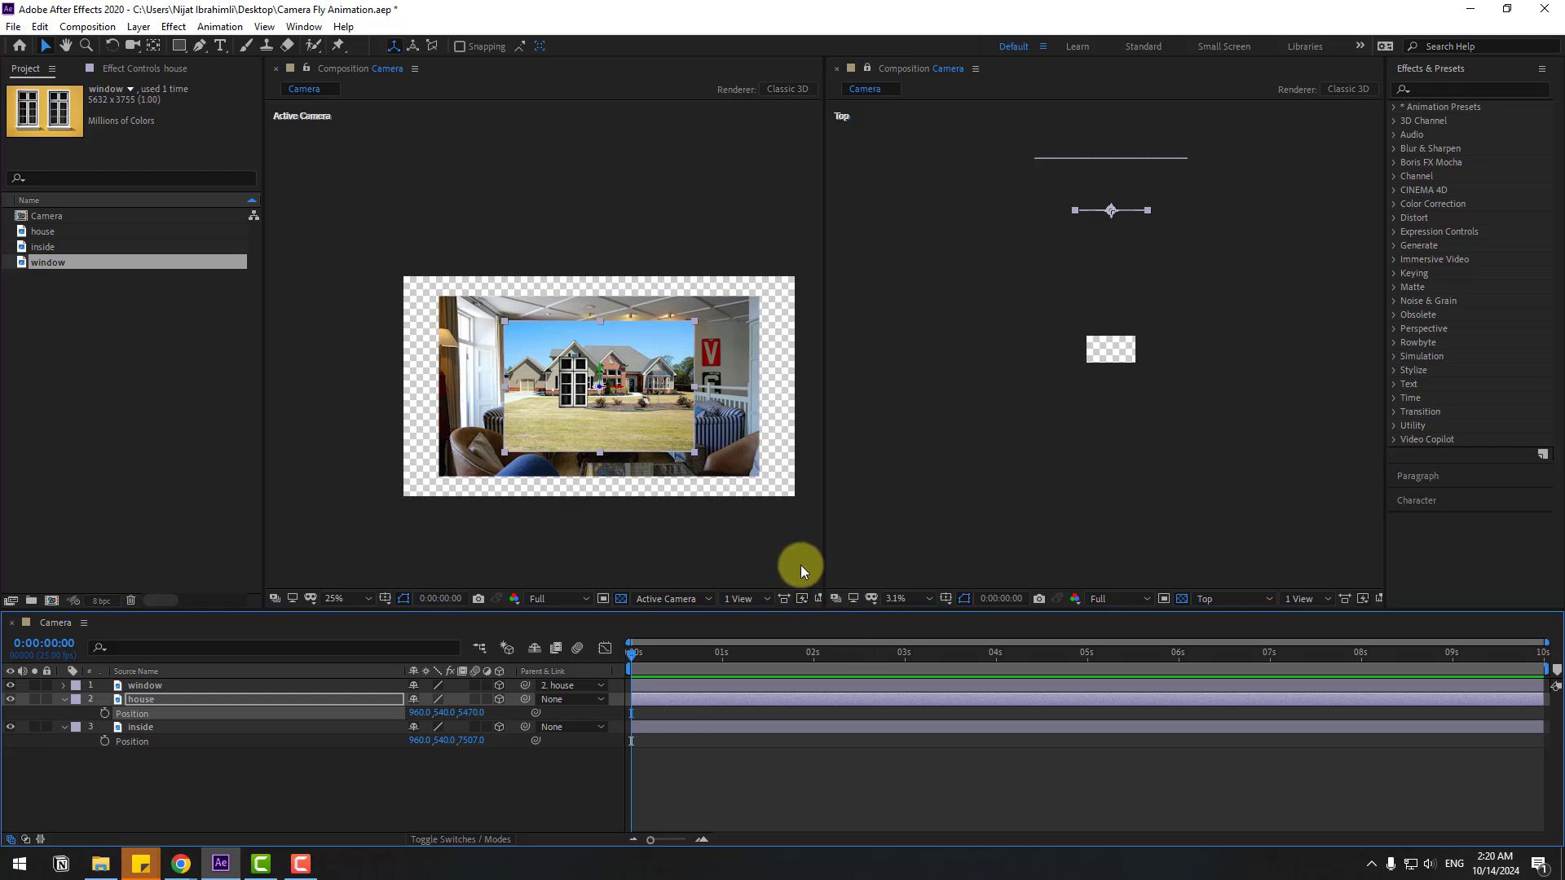
{"action": "scroll", "coordinate": [594, 515], "scroll_direction": "up", "scroll_amount": 4}
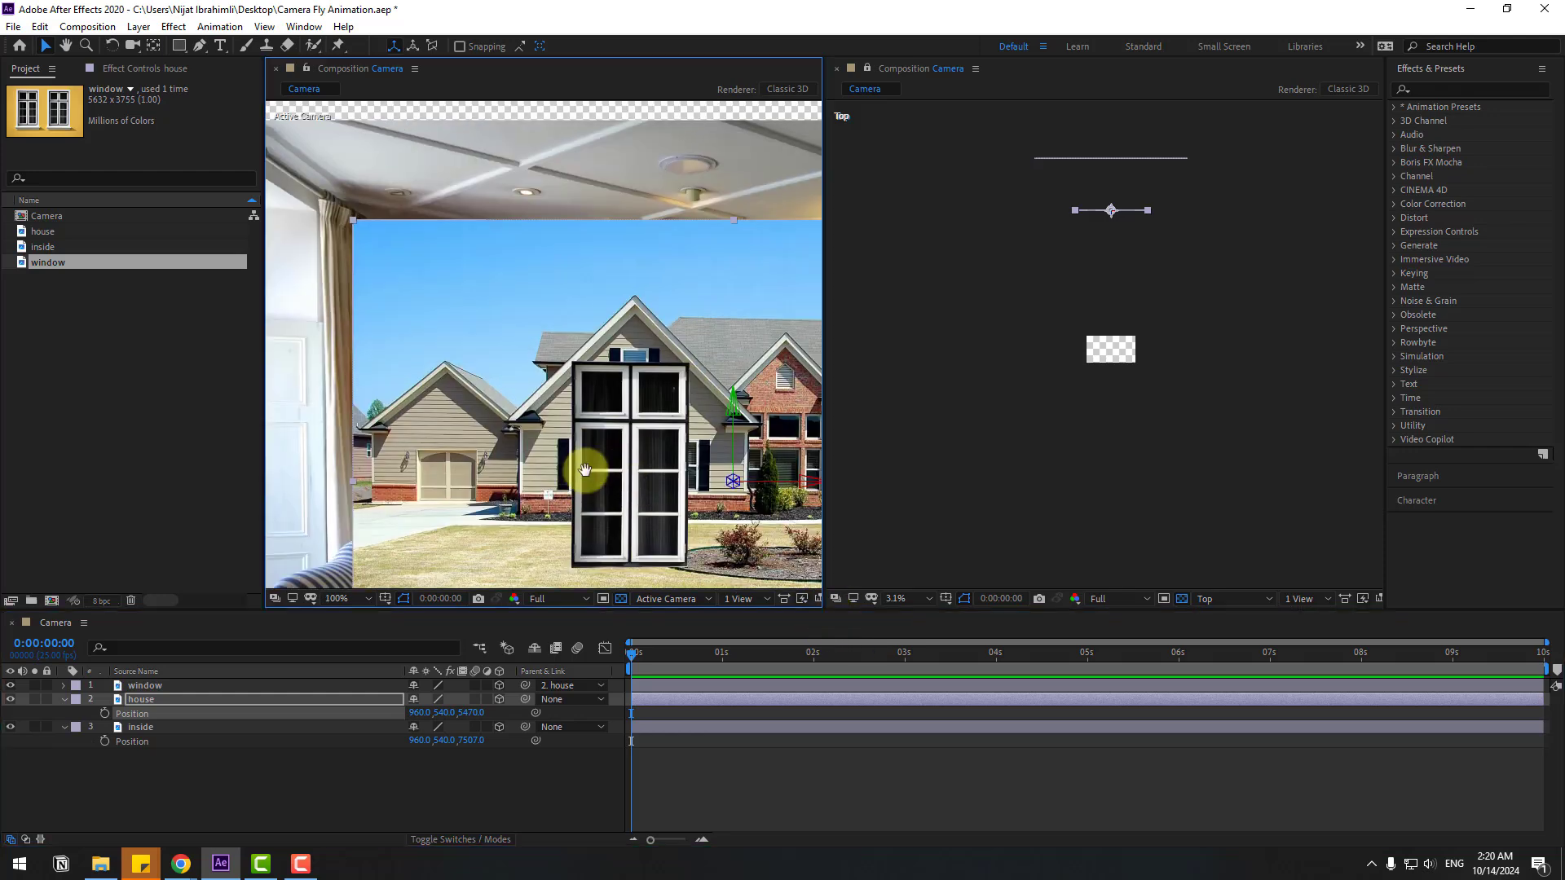
{"action": "left_click", "coordinate": [145, 685]}
{"action": "left_click_drag", "start_coordinate": [571, 526], "coordinate": [472, 521]}
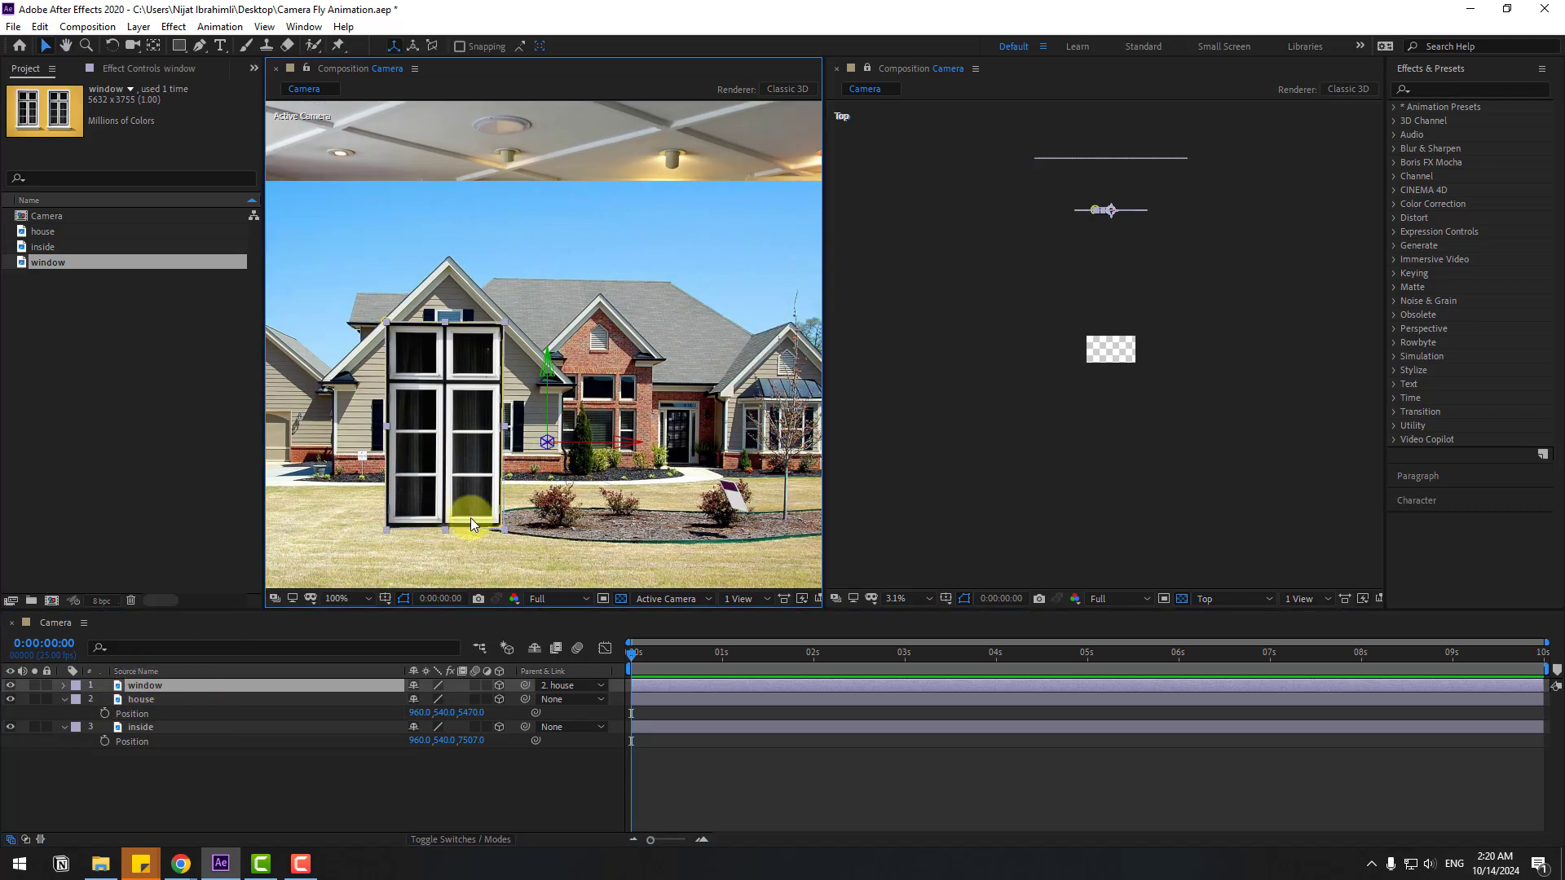
{"action": "left_click", "coordinate": [154, 47]}
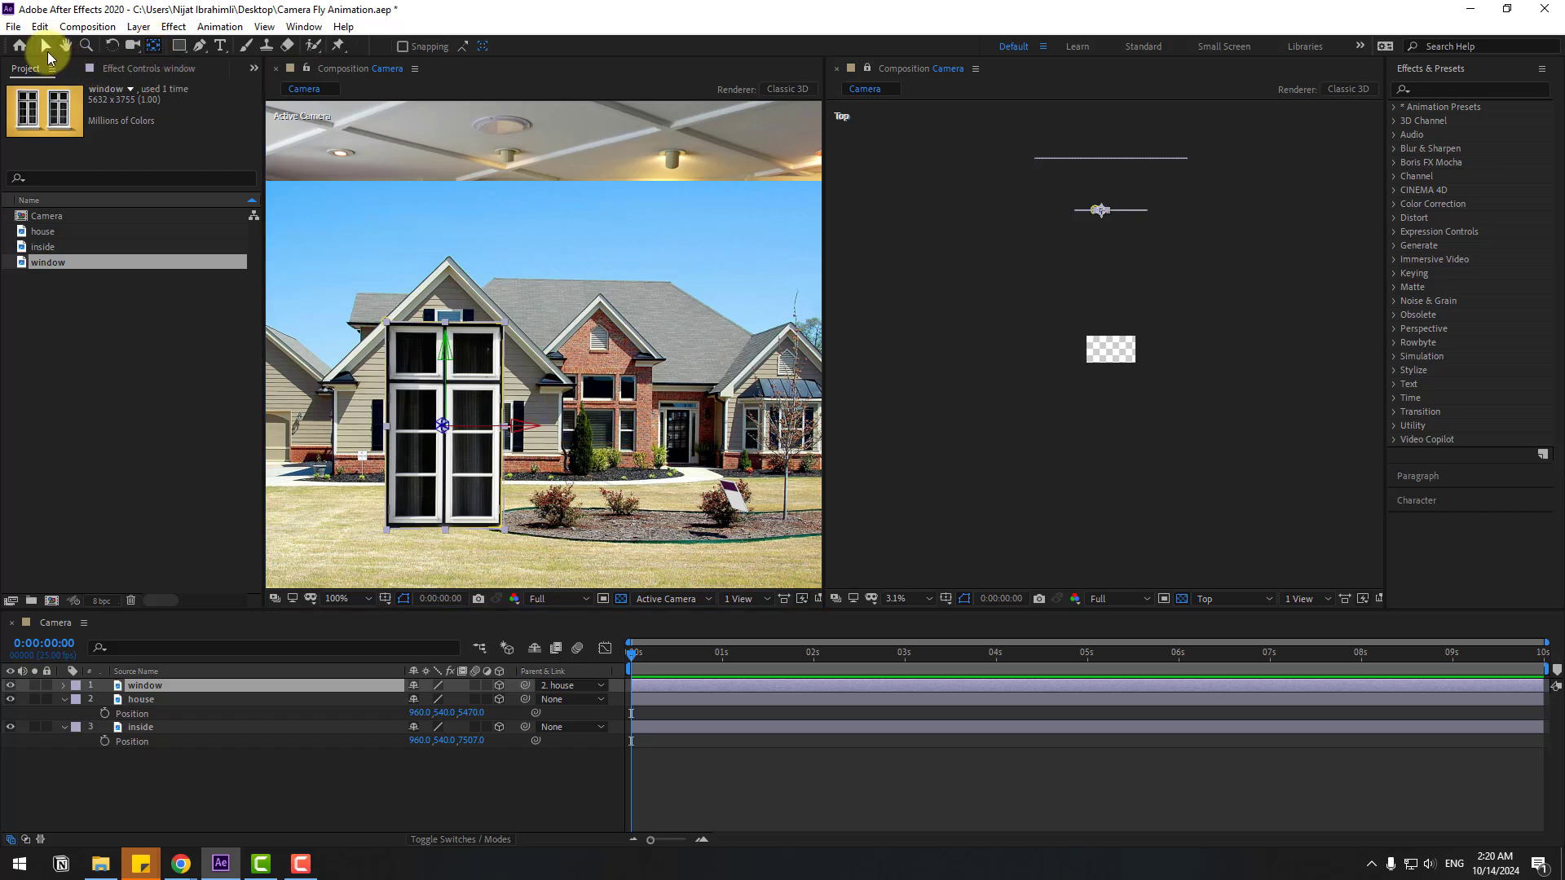
Move the window layer over the house and shrink it to 9%, zooming onto the door.
{"action": "left_click", "coordinate": [48, 52]}
{"action": "left_click_drag", "start_coordinate": [437, 468], "coordinate": [644, 494]}
{"action": "key", "text": "s"}
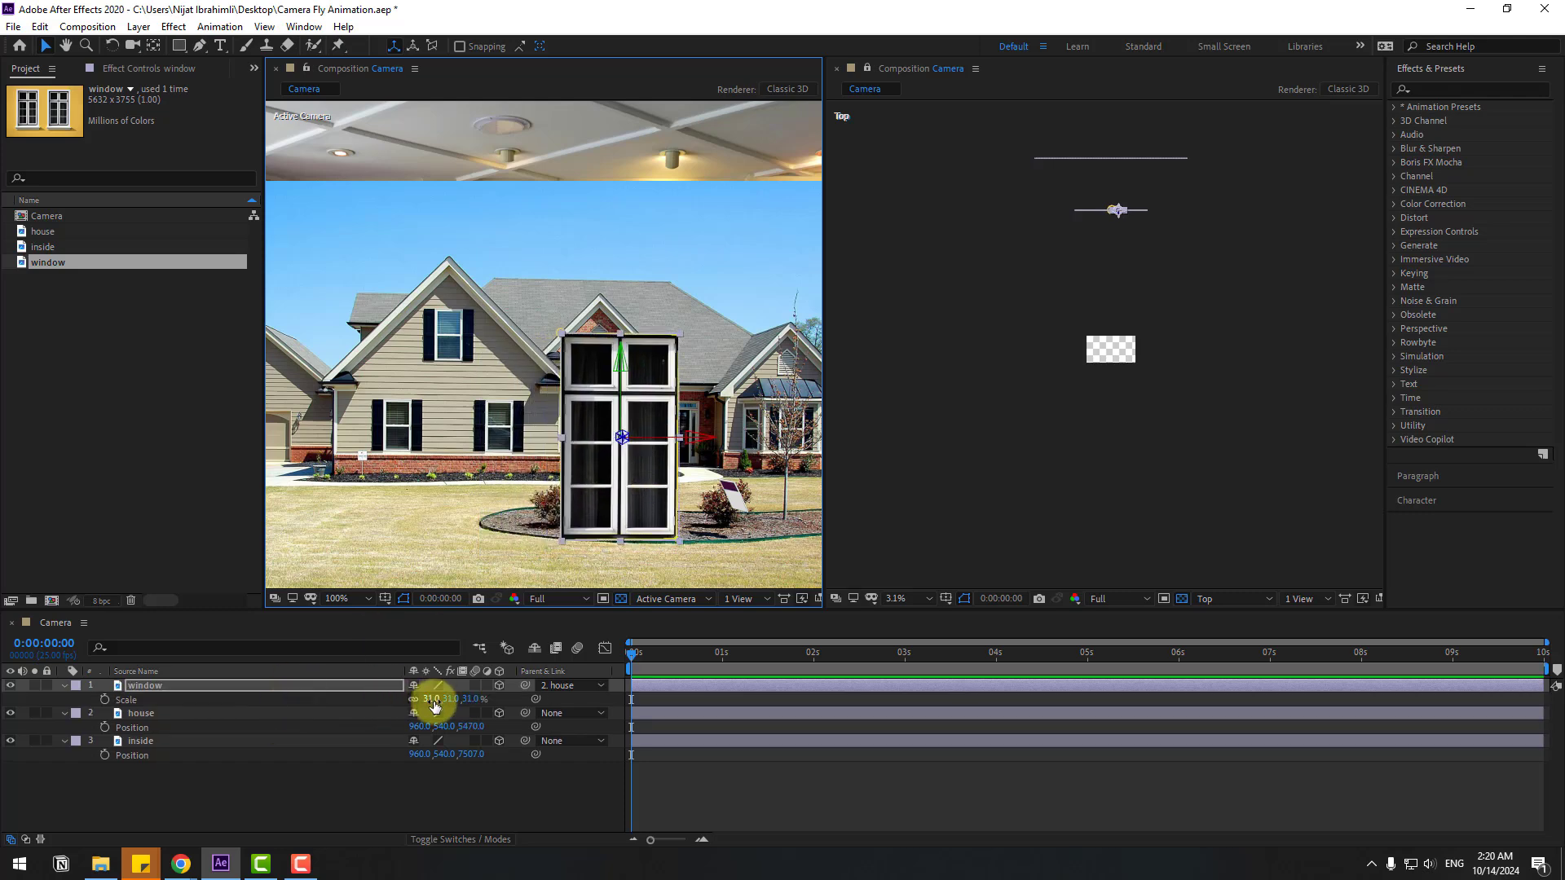
{"action": "left_click_drag", "start_coordinate": [434, 706], "coordinate": [396, 702]}
{"action": "key", "text": "period"}
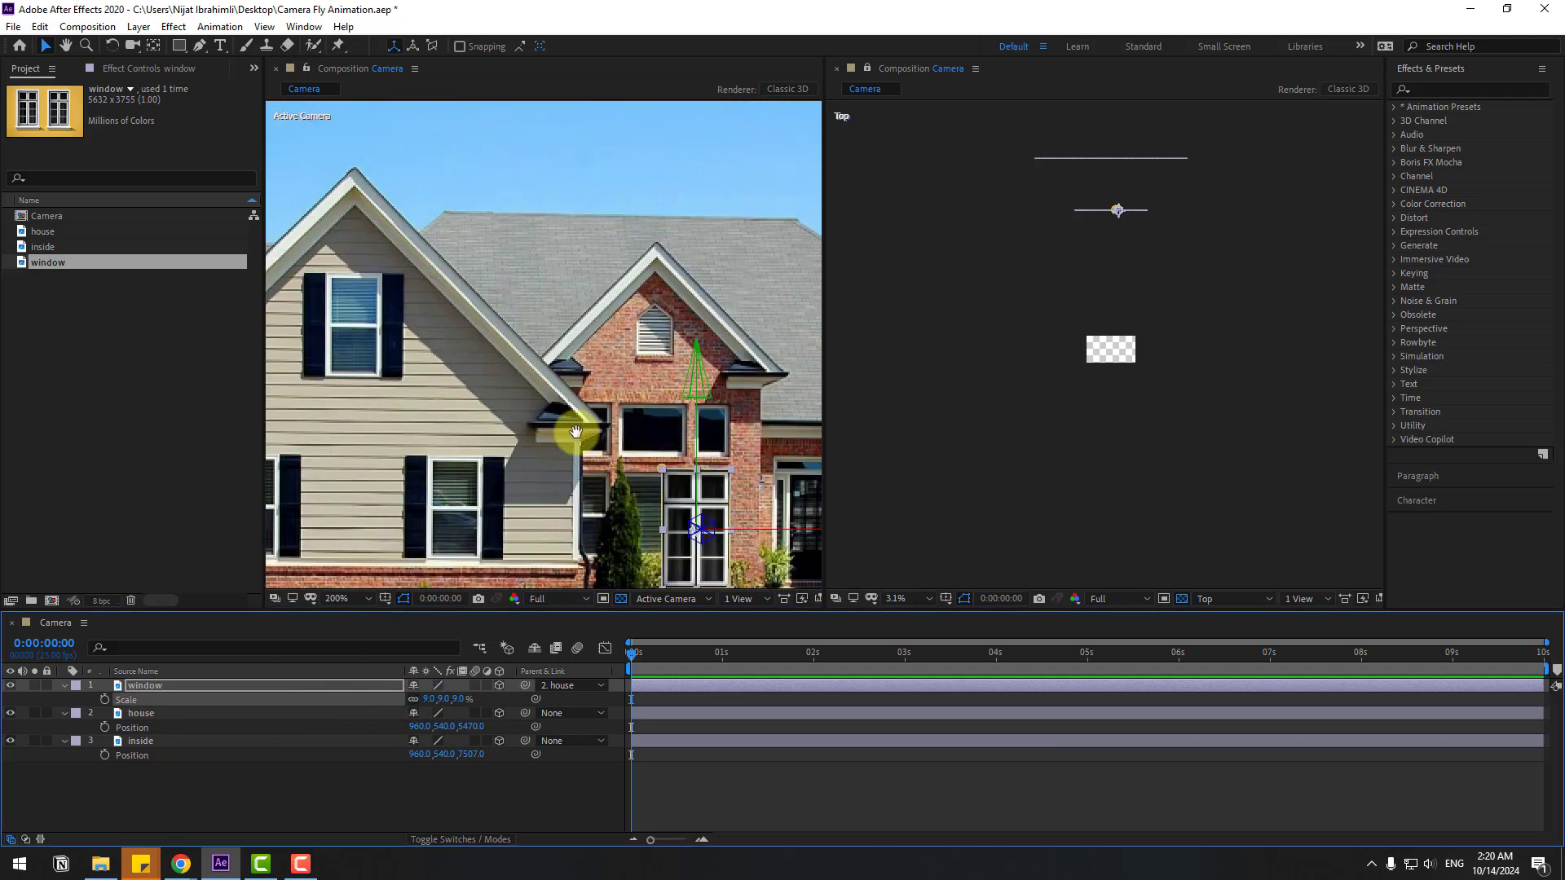
{"action": "key", "text": "period"}
{"action": "left_click_drag", "start_coordinate": [575, 432], "coordinate": [603, 330]}
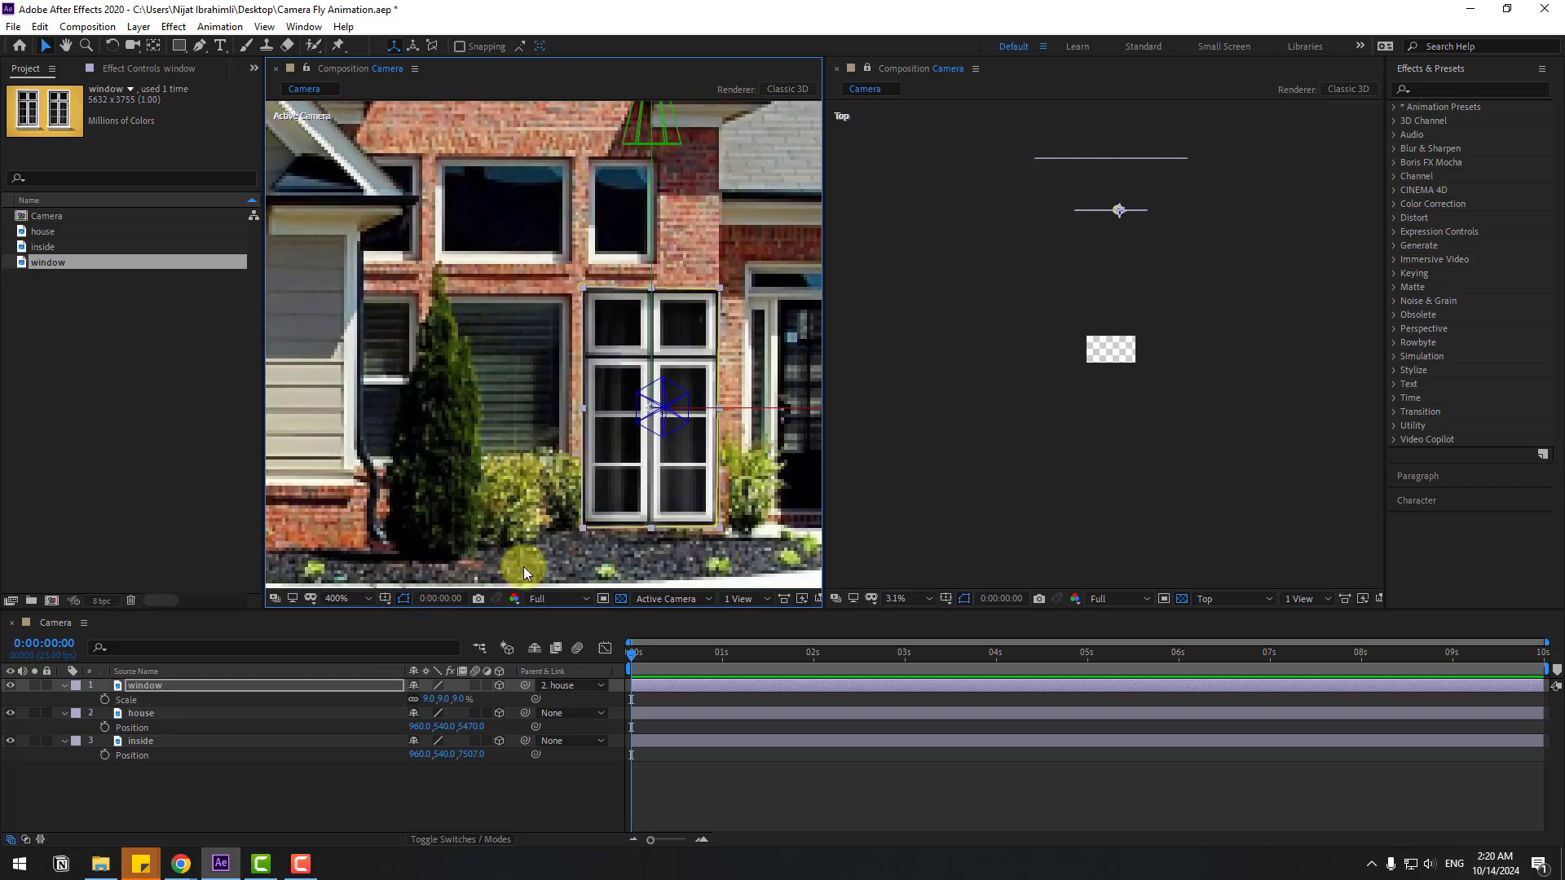
Refine the window layer to 6% over the window beside the door, then hide it.
{"action": "left_click_drag", "start_coordinate": [431, 699], "coordinate": [412, 699]}
{"action": "left_click_drag", "start_coordinate": [653, 483], "coordinate": [639, 457]}
{"action": "mouse_move", "coordinate": [434, 714]}
{"action": "left_mouse_down"}
{"action": "mouse_move", "coordinate": [426, 688]}
{"action": "mouse_move", "coordinate": [409, 710]}
{"action": "left_mouse_up"}
{"action": "left_click_drag", "start_coordinate": [655, 438], "coordinate": [644, 427]}
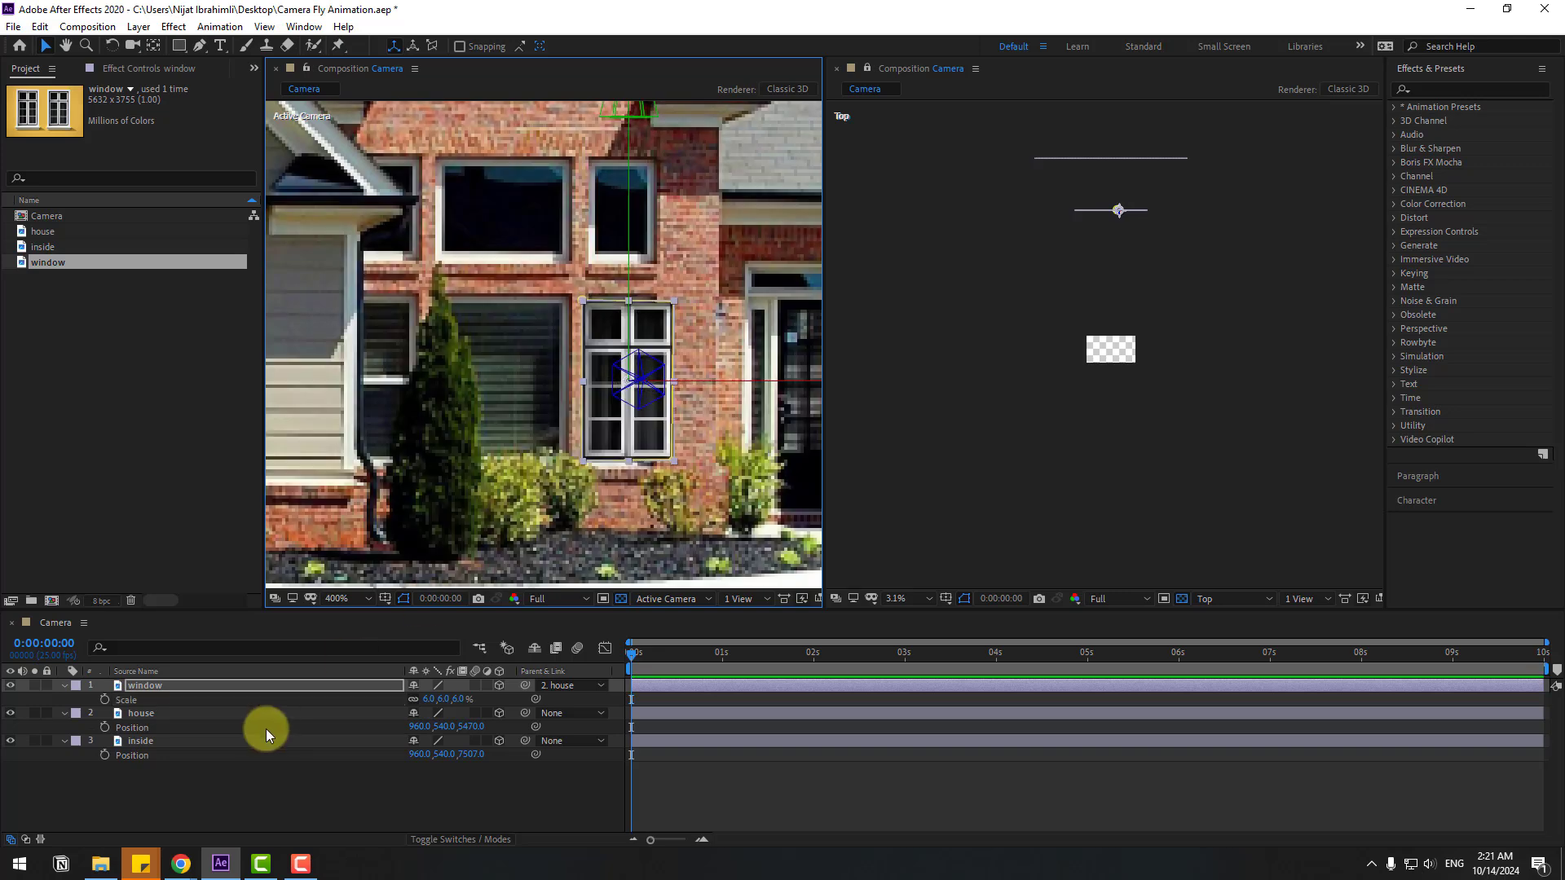
{"action": "left_click", "coordinate": [65, 686]}
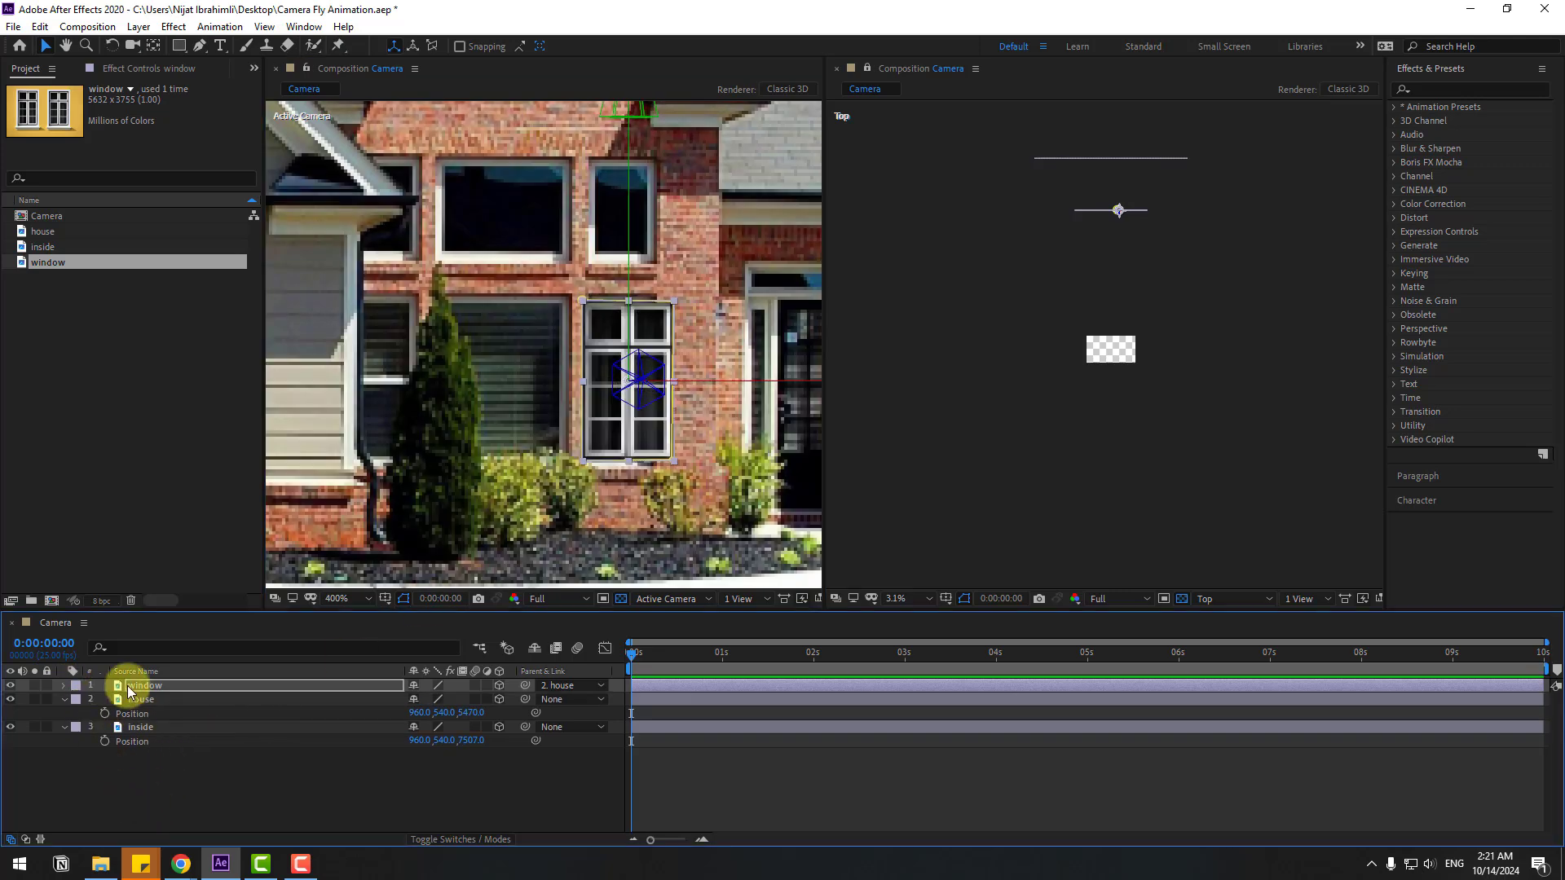
{"action": "left_click", "coordinate": [12, 686]}
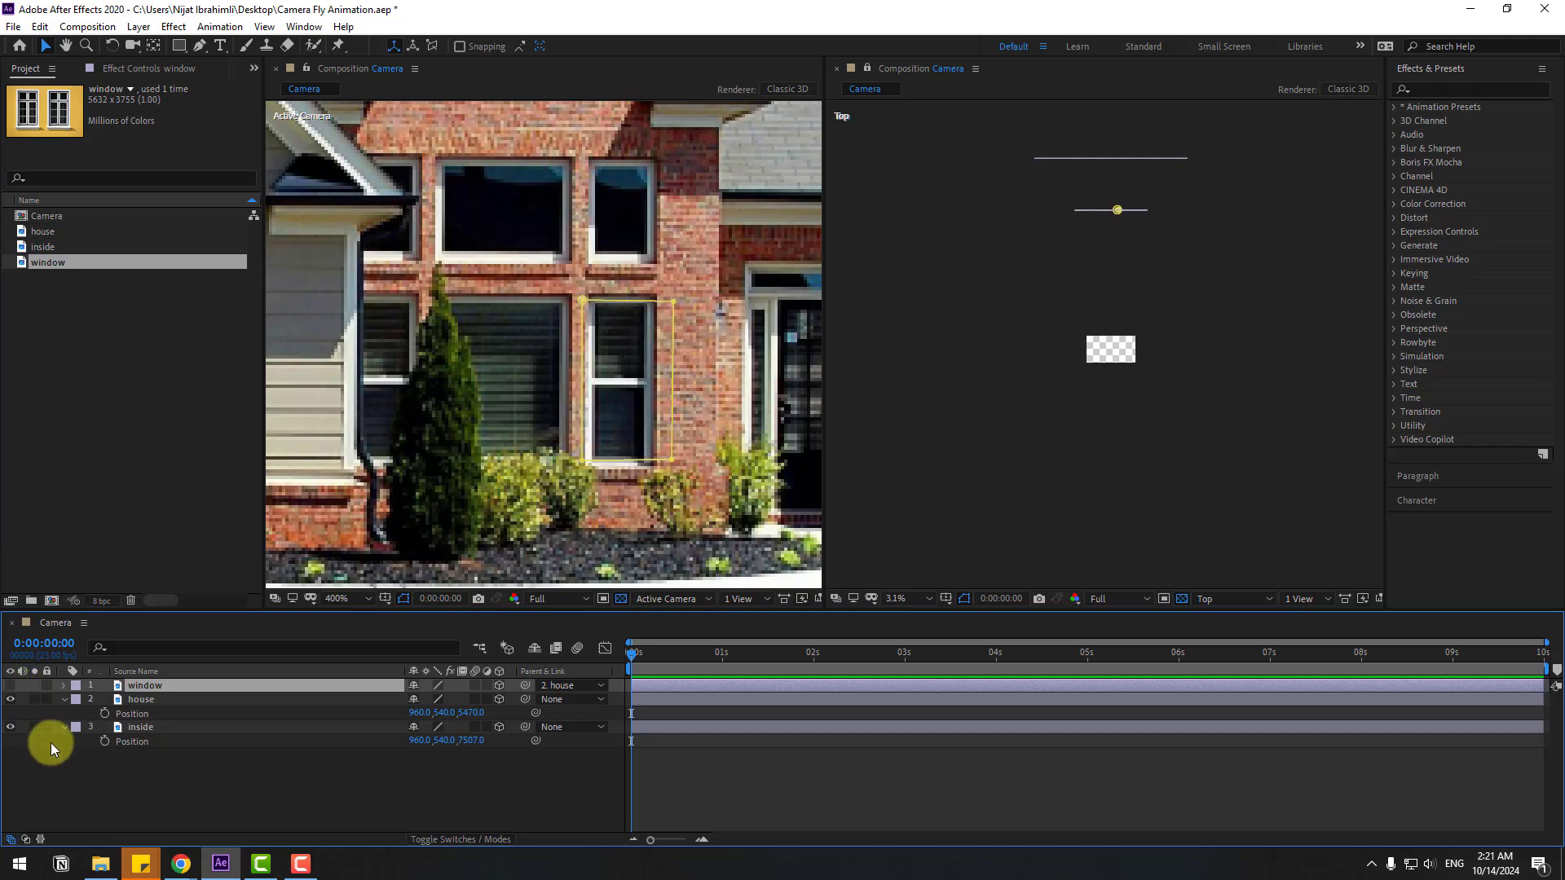
Draw a closed four-point mask on the house layer around the upper window pane.
{"action": "left_click", "coordinate": [119, 699]}
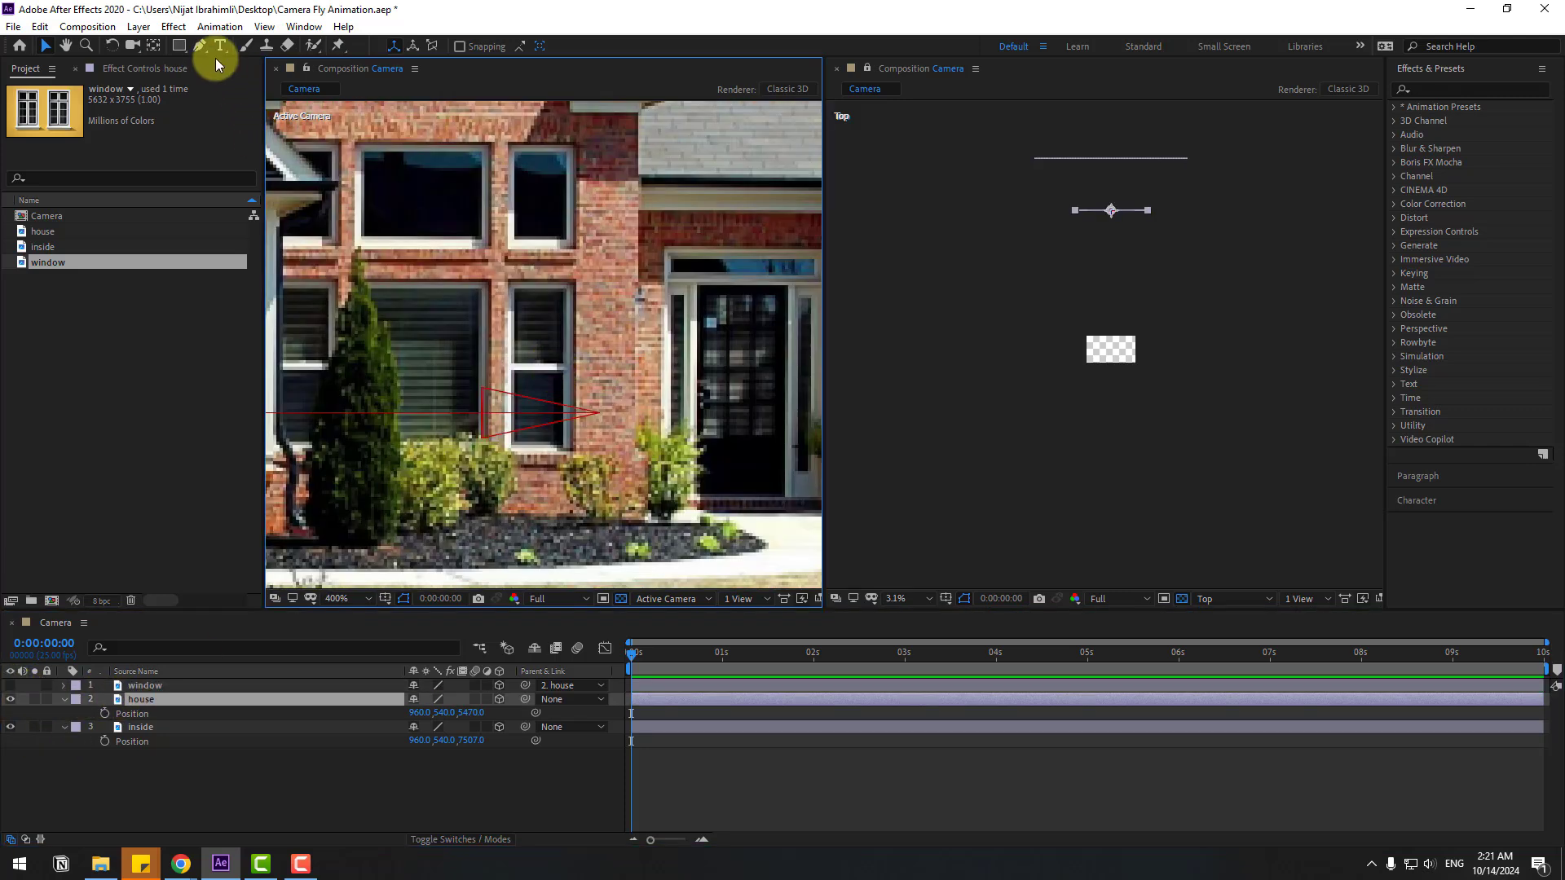
{"action": "scroll", "coordinate": [587, 348], "scroll_direction": "up", "scroll_amount": 1}
{"action": "key", "text": "g"}
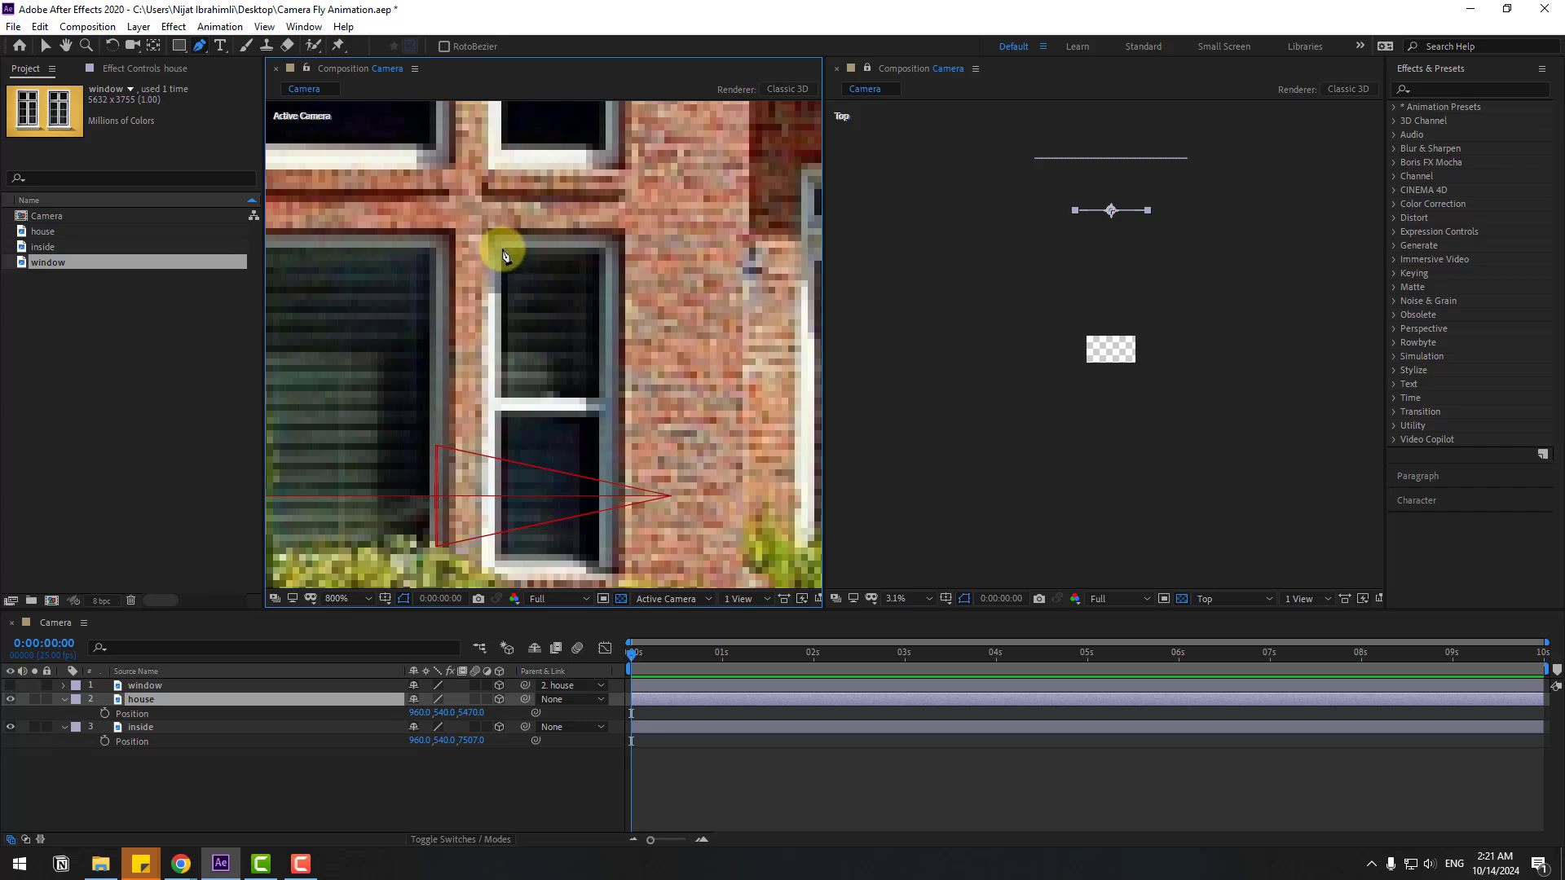
{"action": "left_click", "coordinate": [502, 247]}
{"action": "left_click", "coordinate": [605, 404]}
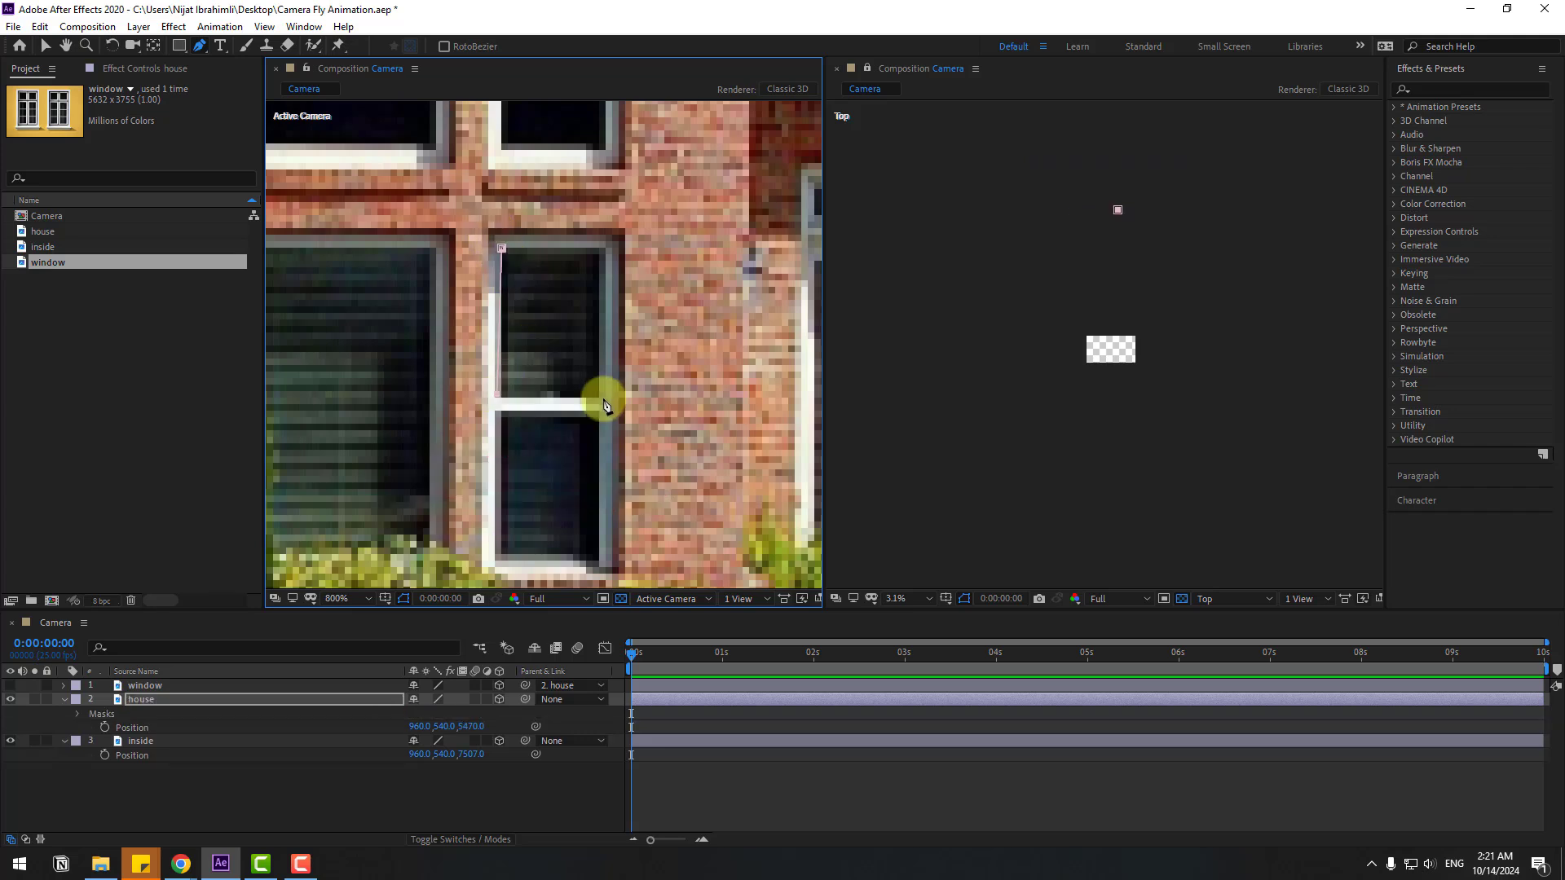
{"action": "left_click", "coordinate": [601, 254]}
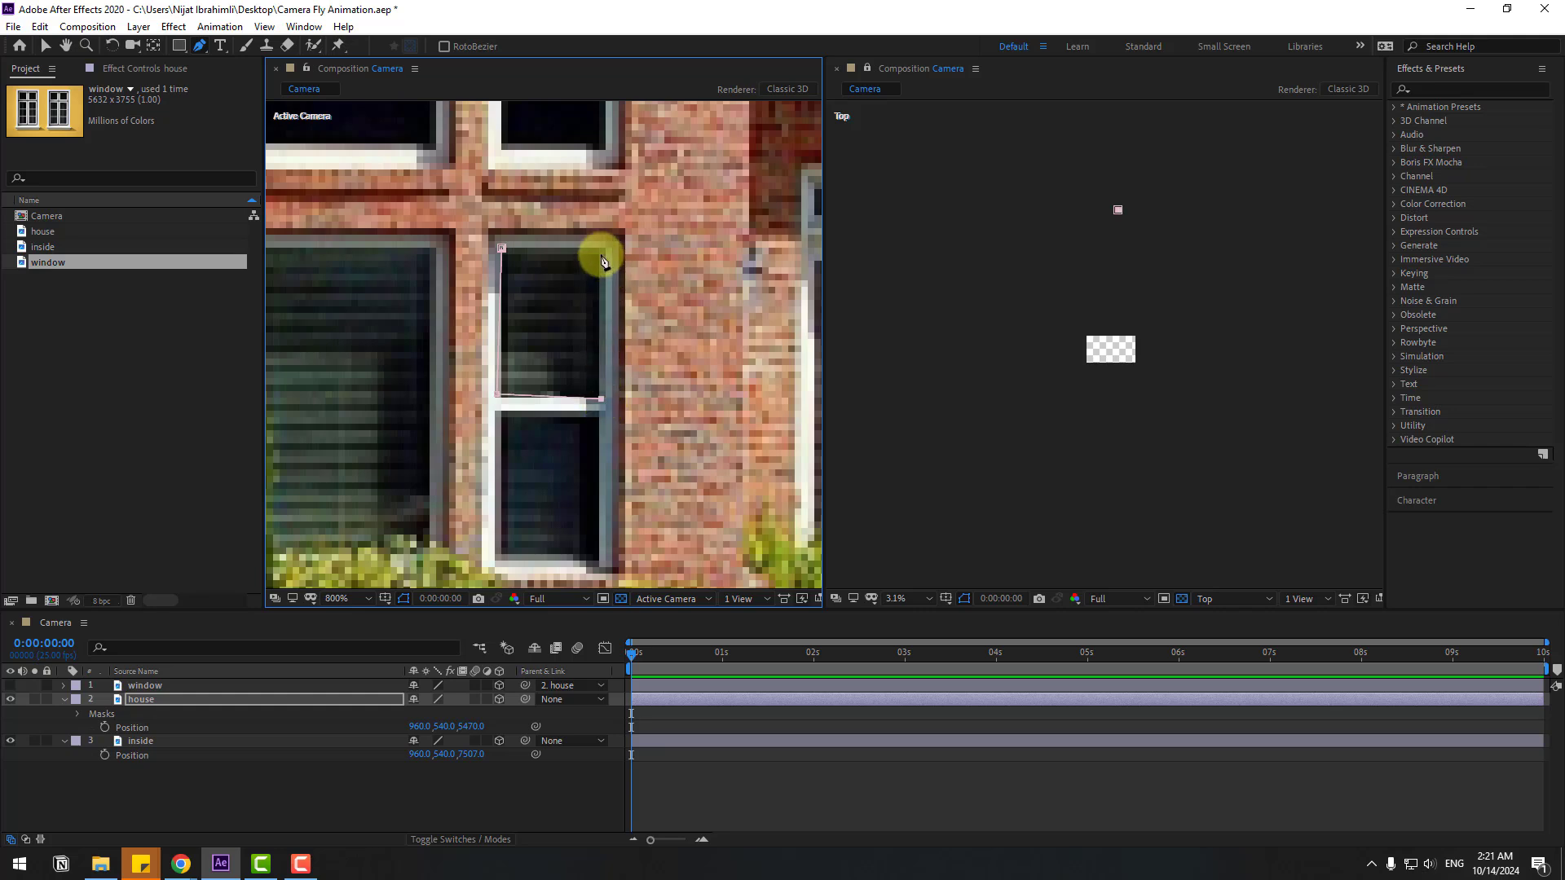
{"action": "left_click", "coordinate": [501, 249]}
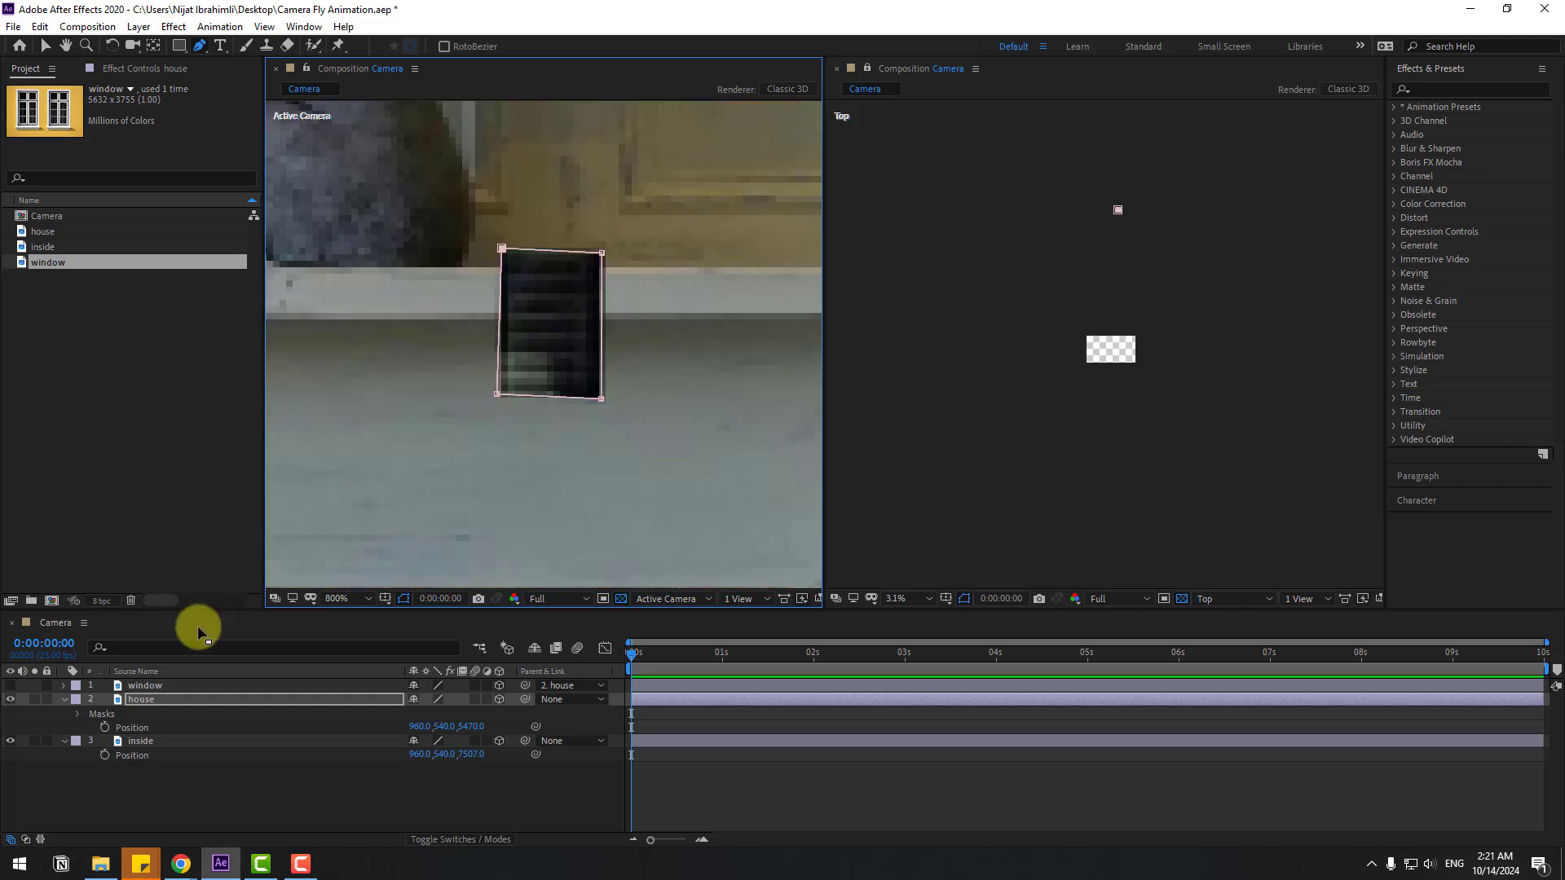
Set the house layer's Mask 1 to Inverted so the room shows through the pane.
{"action": "left_click", "coordinate": [155, 698]}
{"action": "left_click", "coordinate": [106, 724]}
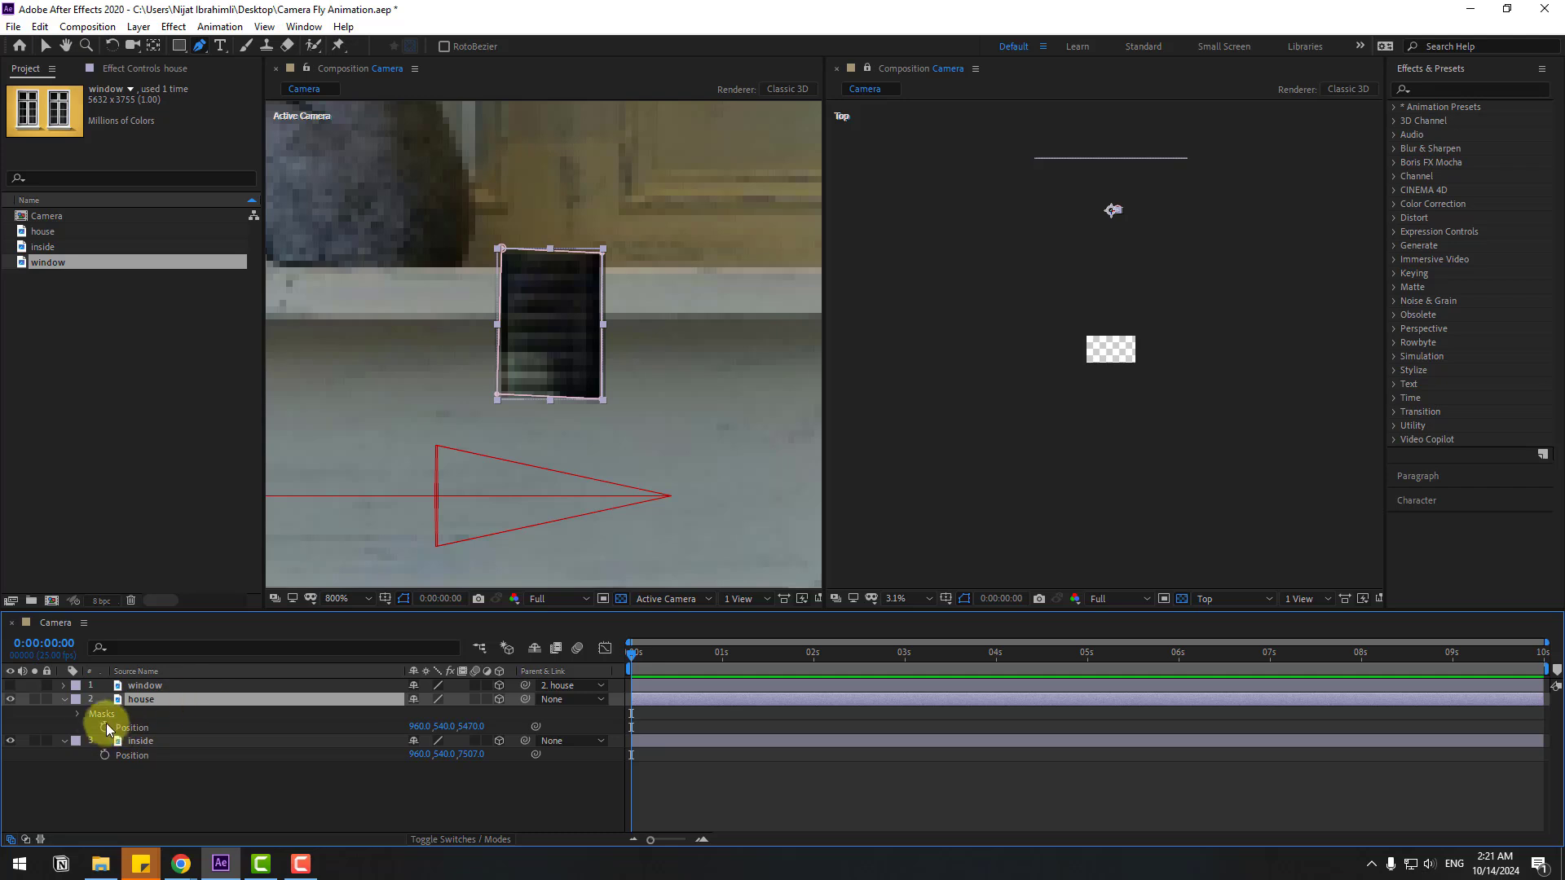
{"action": "left_click", "coordinate": [79, 715]}
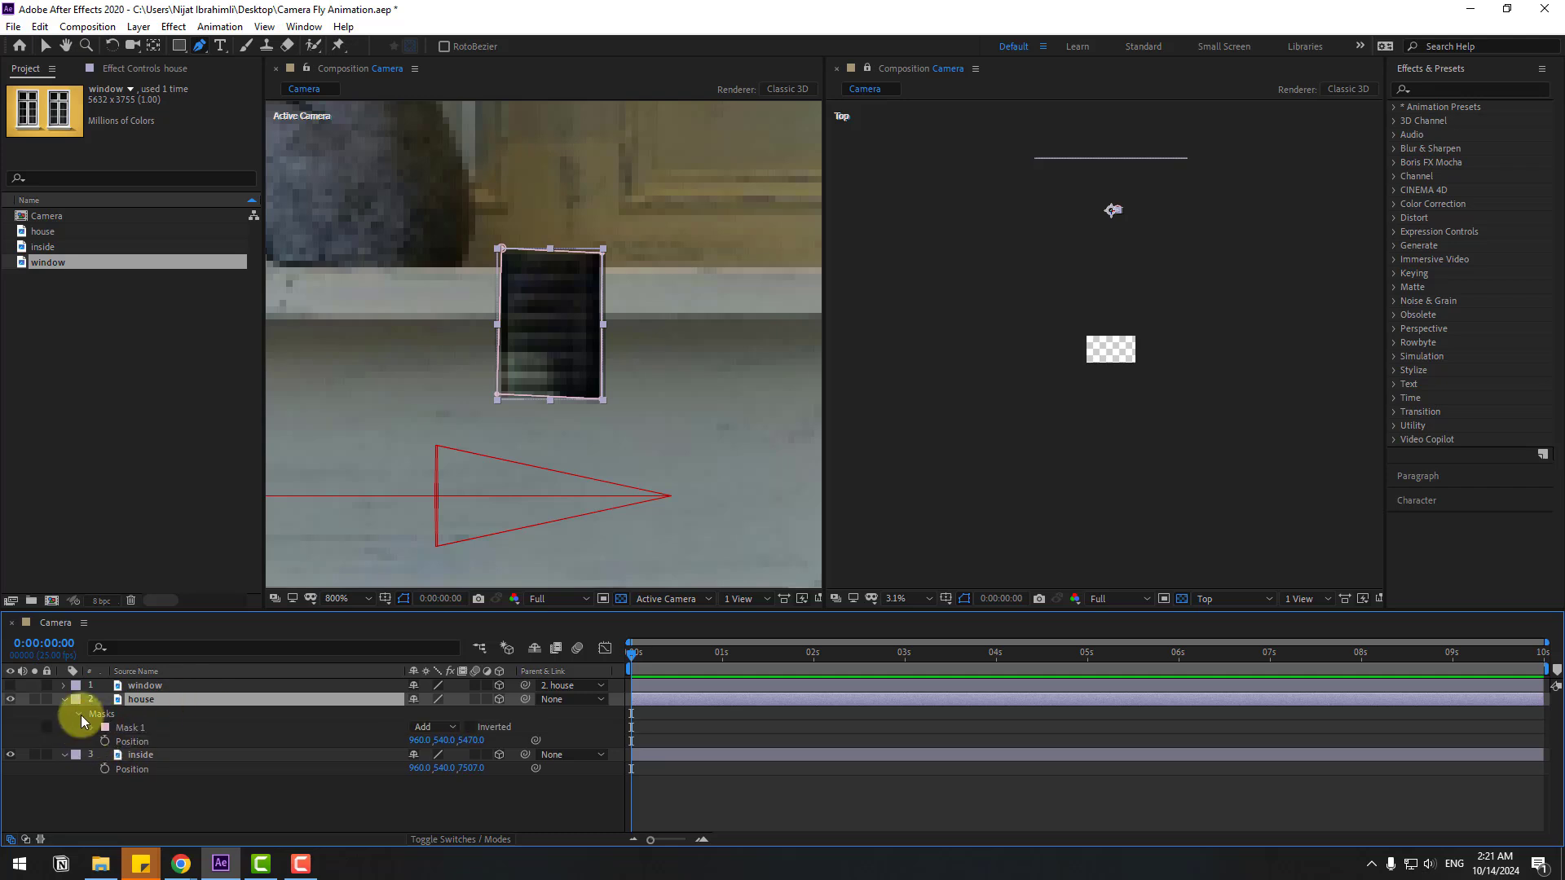
{"action": "left_click", "coordinate": [469, 727]}
{"action": "left_click", "coordinate": [281, 804]}
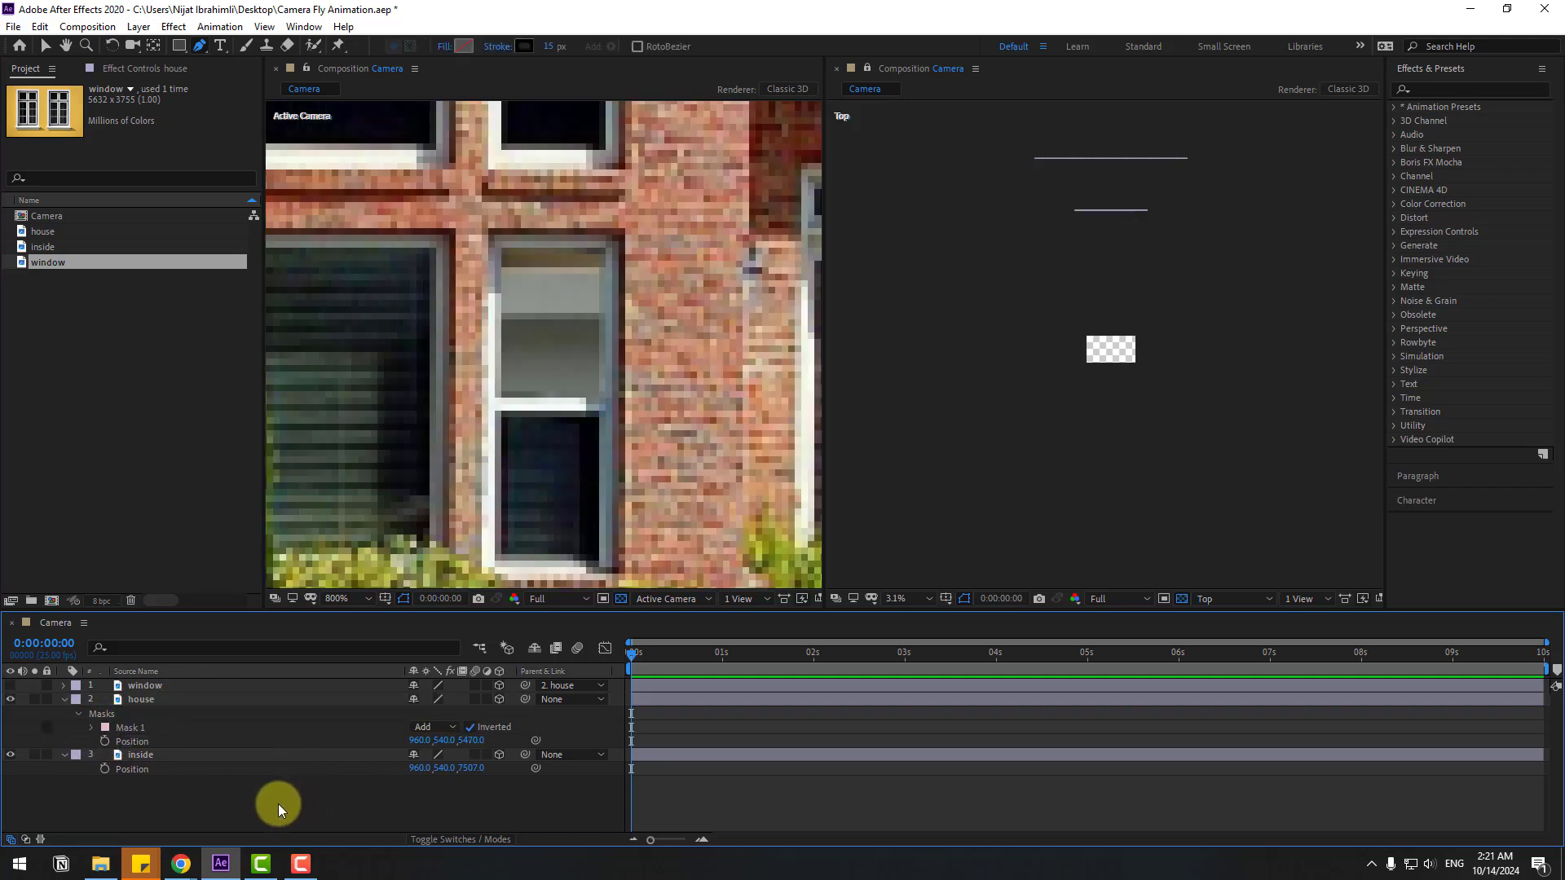
{"action": "left_click", "coordinate": [65, 699]}
{"action": "left_click", "coordinate": [189, 687]}
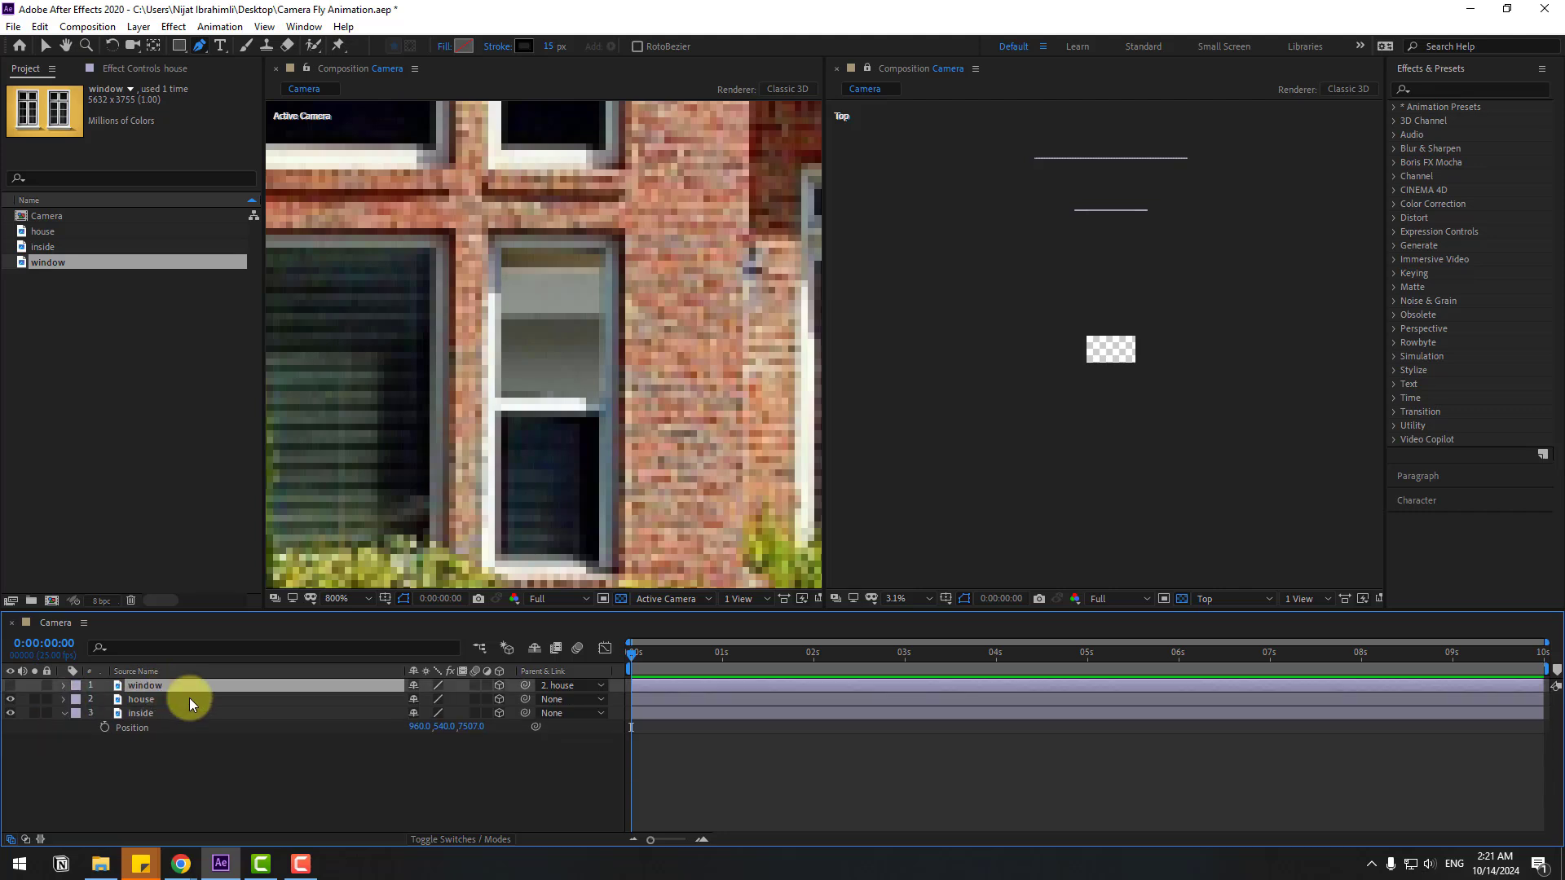
Unhide the window layer, move it right and down, and lower its Opacity to 73%.
{"action": "left_click", "coordinate": [10, 686]}
{"action": "left_click", "coordinate": [541, 349]}
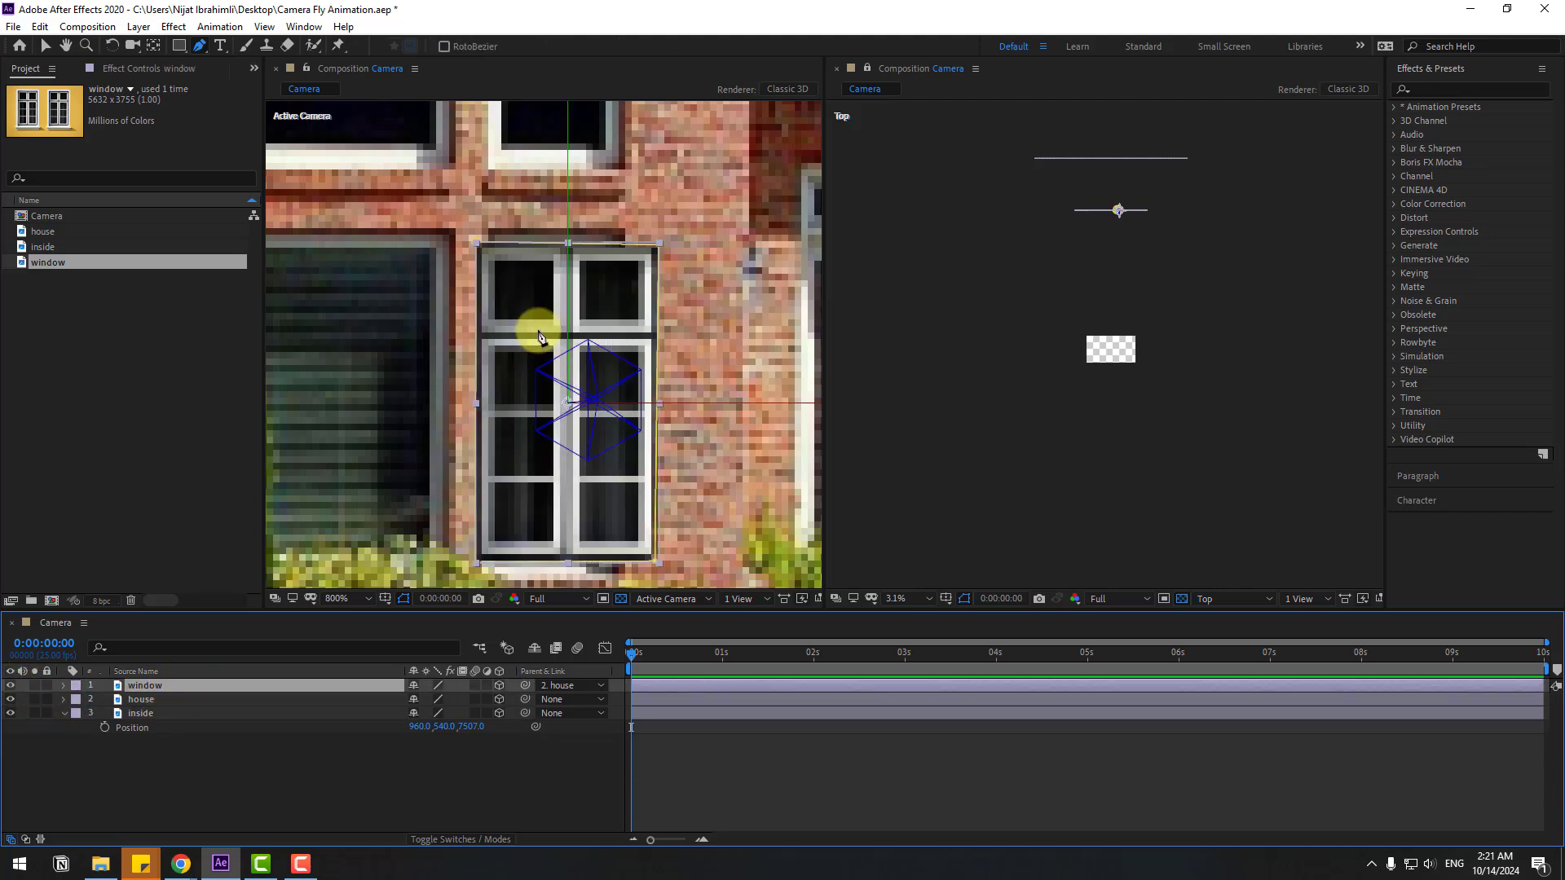
{"action": "key", "text": "v"}
{"action": "left_click_drag", "start_coordinate": [513, 336], "coordinate": [579, 360]}
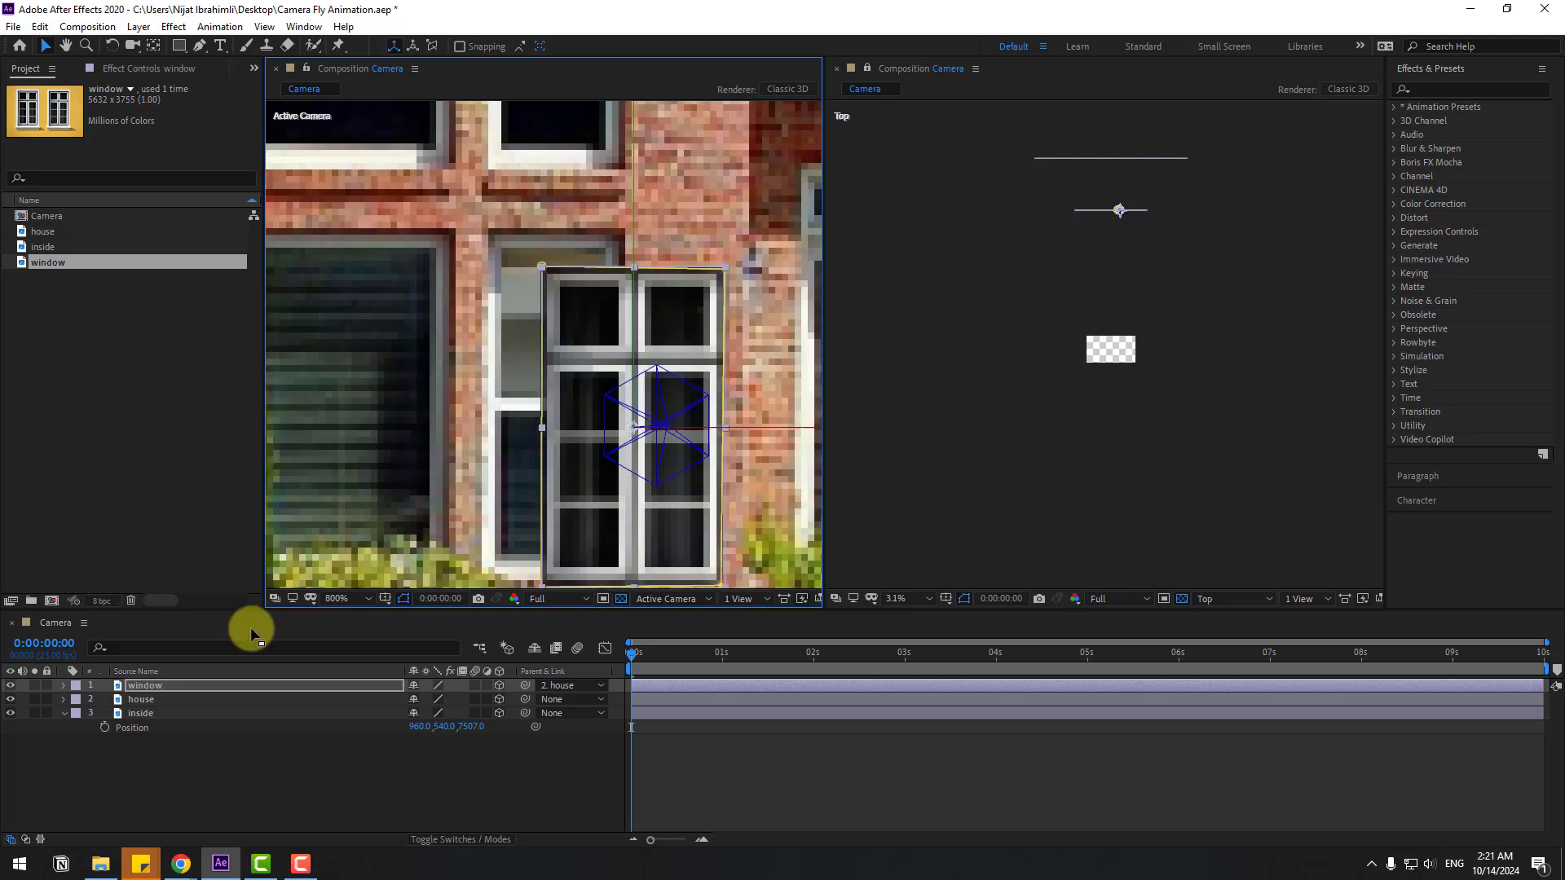
{"action": "key", "text": "t"}
{"action": "left_click_drag", "start_coordinate": [420, 706], "coordinate": [392, 695]}
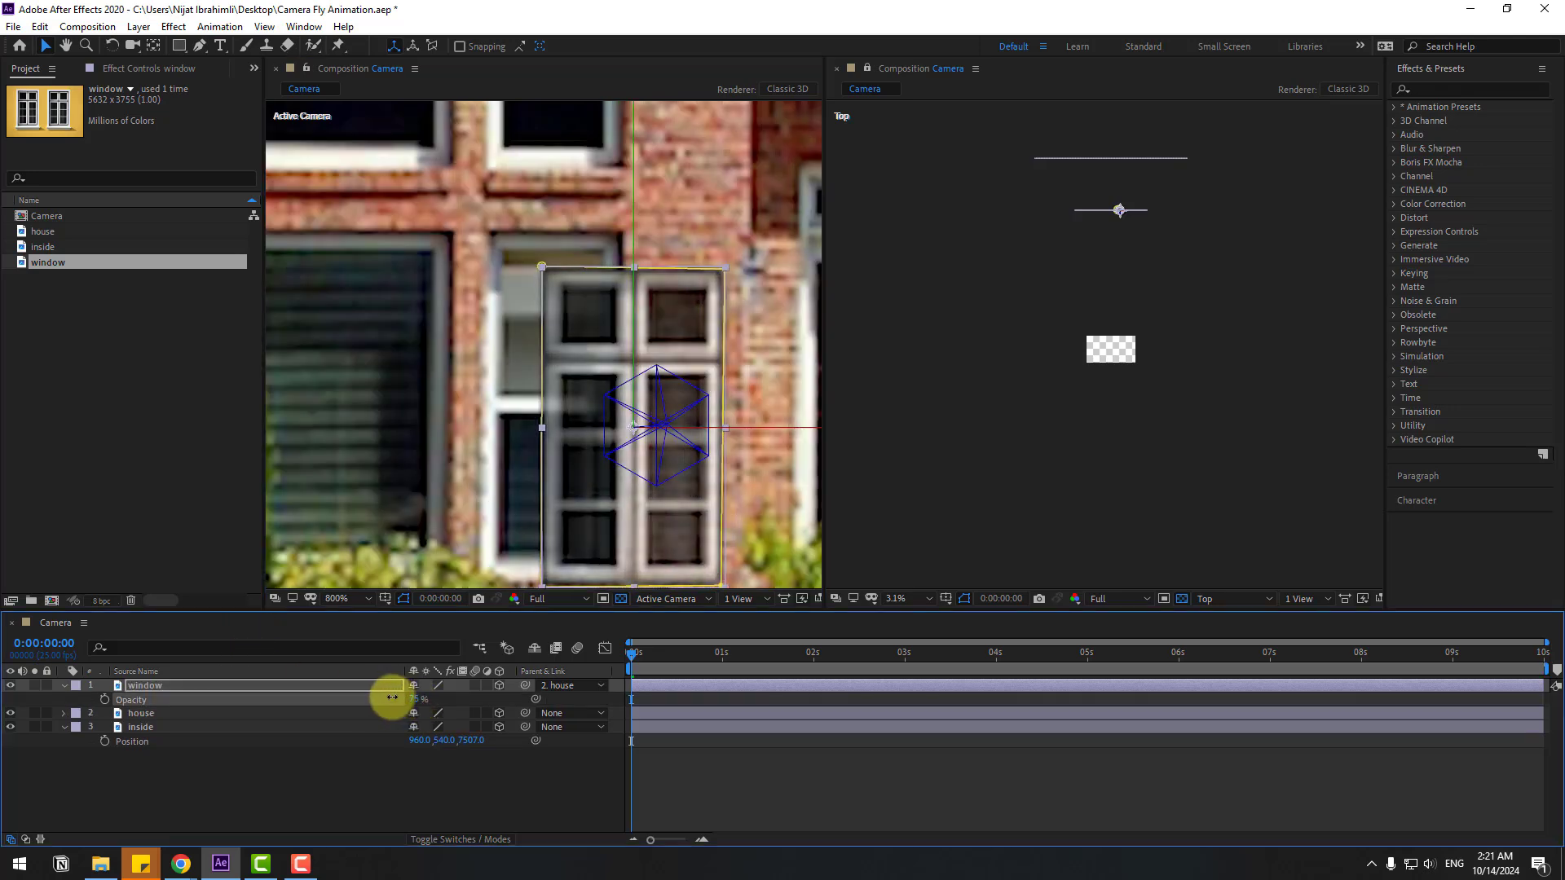
Nudge the window layer up and left to line up with the masked opening.
{"action": "left_click", "coordinate": [574, 399]}
{"action": "left_click_drag", "start_coordinate": [575, 398], "coordinate": [543, 375]}
{"action": "scroll", "coordinate": [545, 337], "scroll_direction": "up", "scroll_amount": 1}
{"action": "left_click_drag", "start_coordinate": [508, 471], "coordinate": [517, 407]}
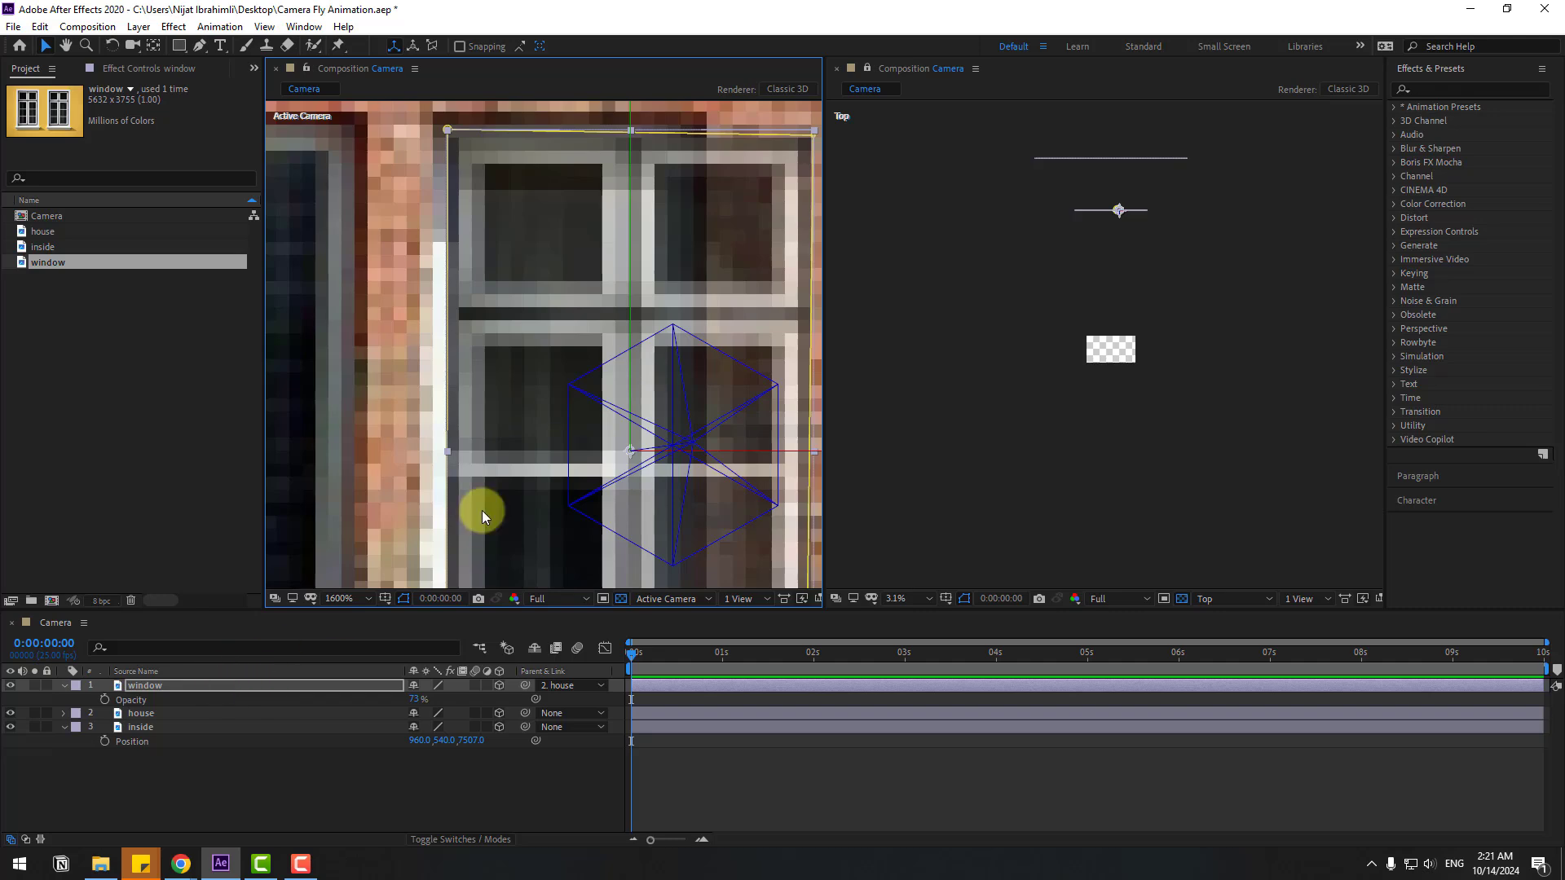
{"action": "scroll", "coordinate": [482, 510], "scroll_direction": "down", "scroll_amount": 1}
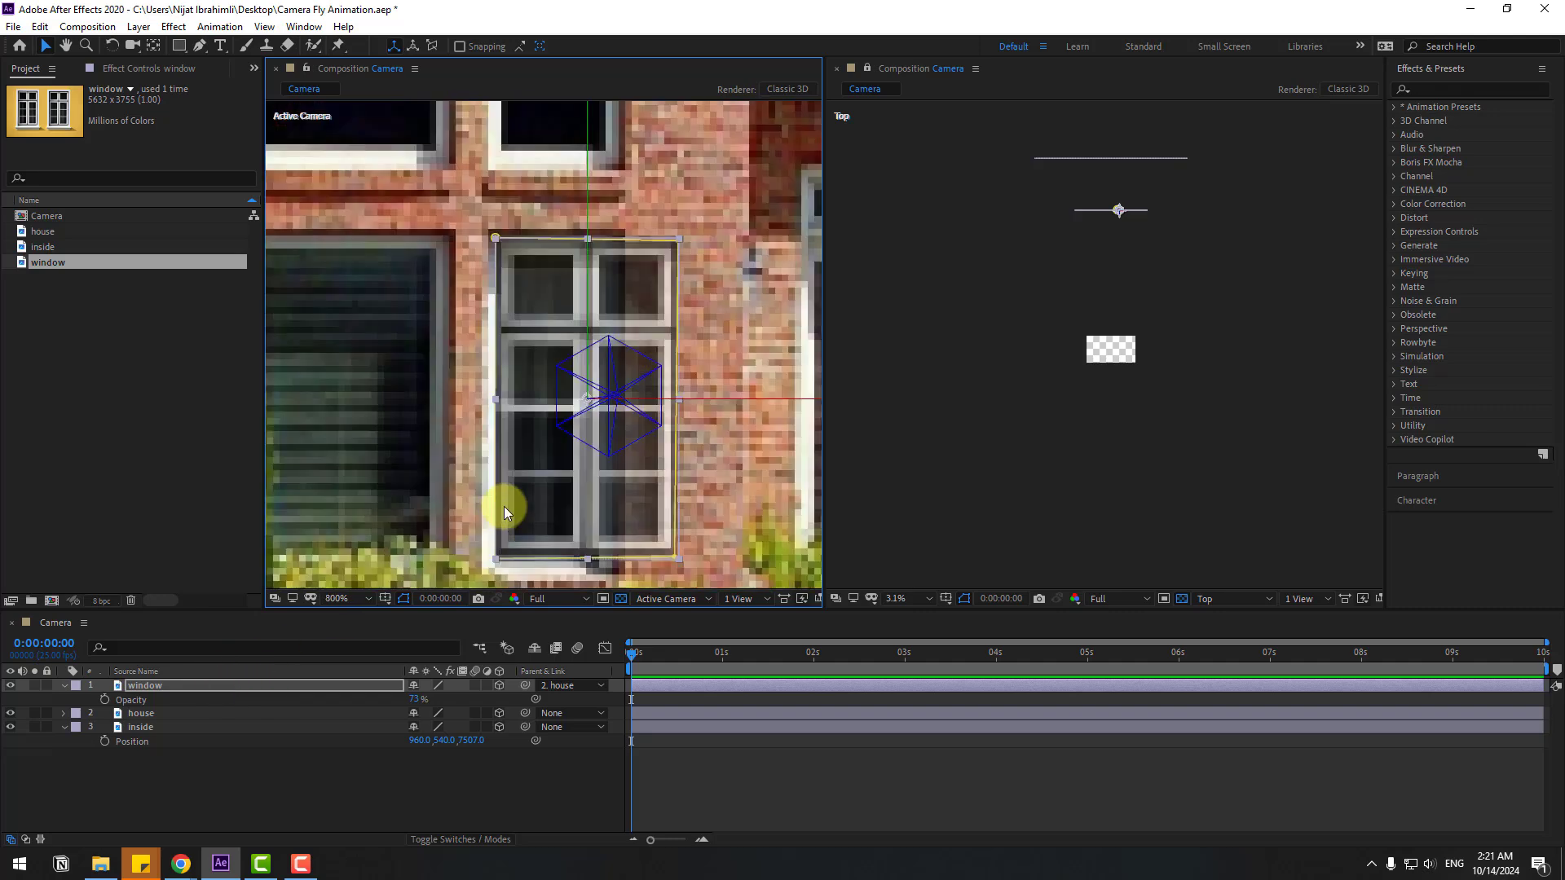
Draw a rectangular Pen mask around one upper pane of the window layer.
{"action": "left_click", "coordinate": [200, 49]}
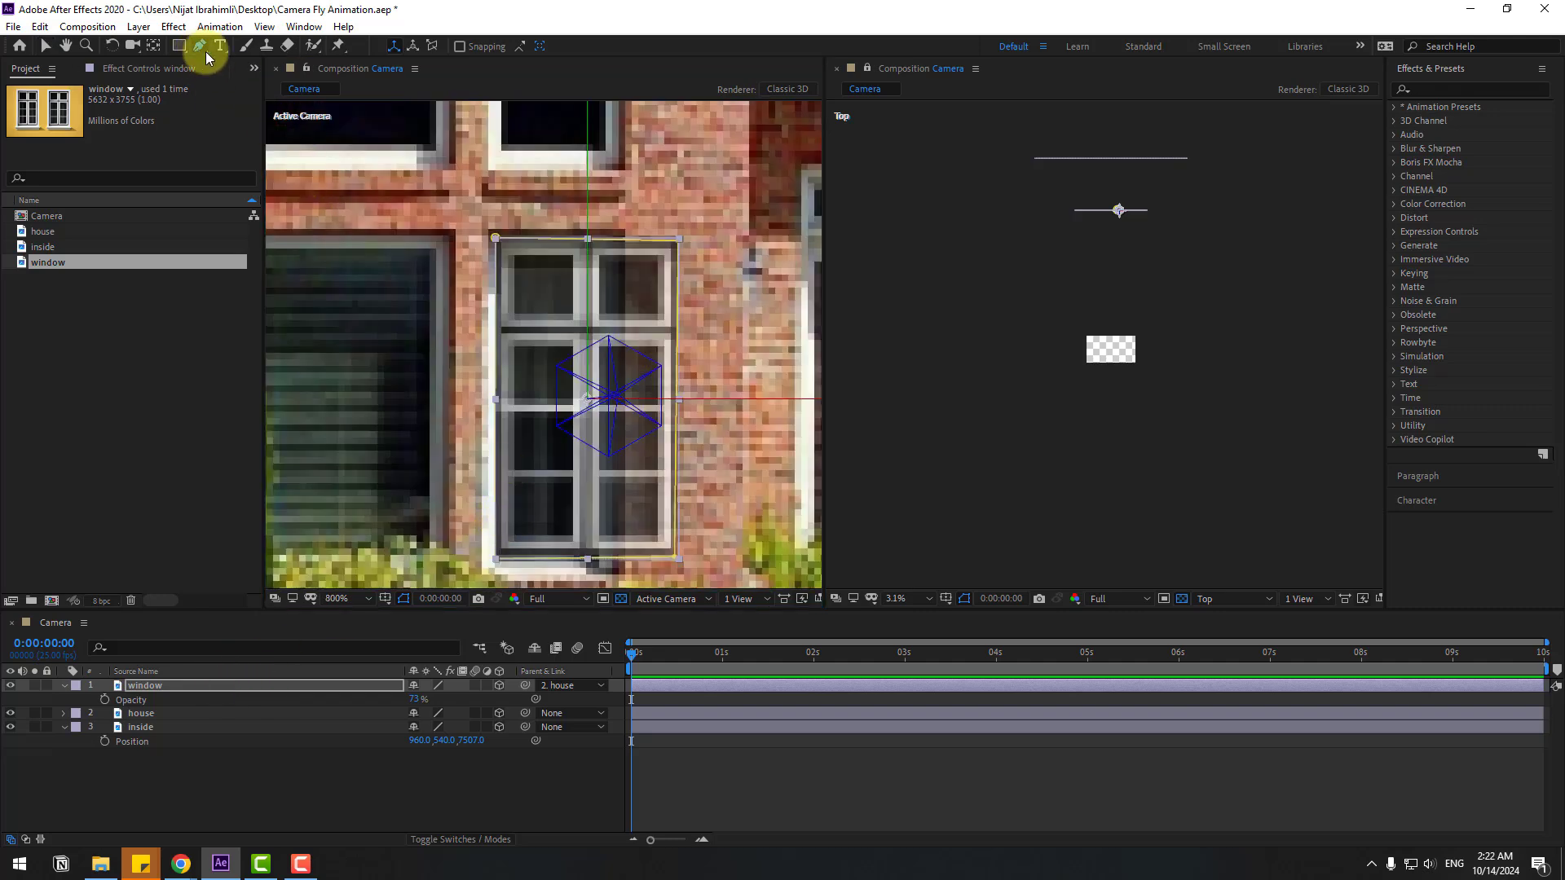
{"action": "left_click", "coordinate": [508, 343]}
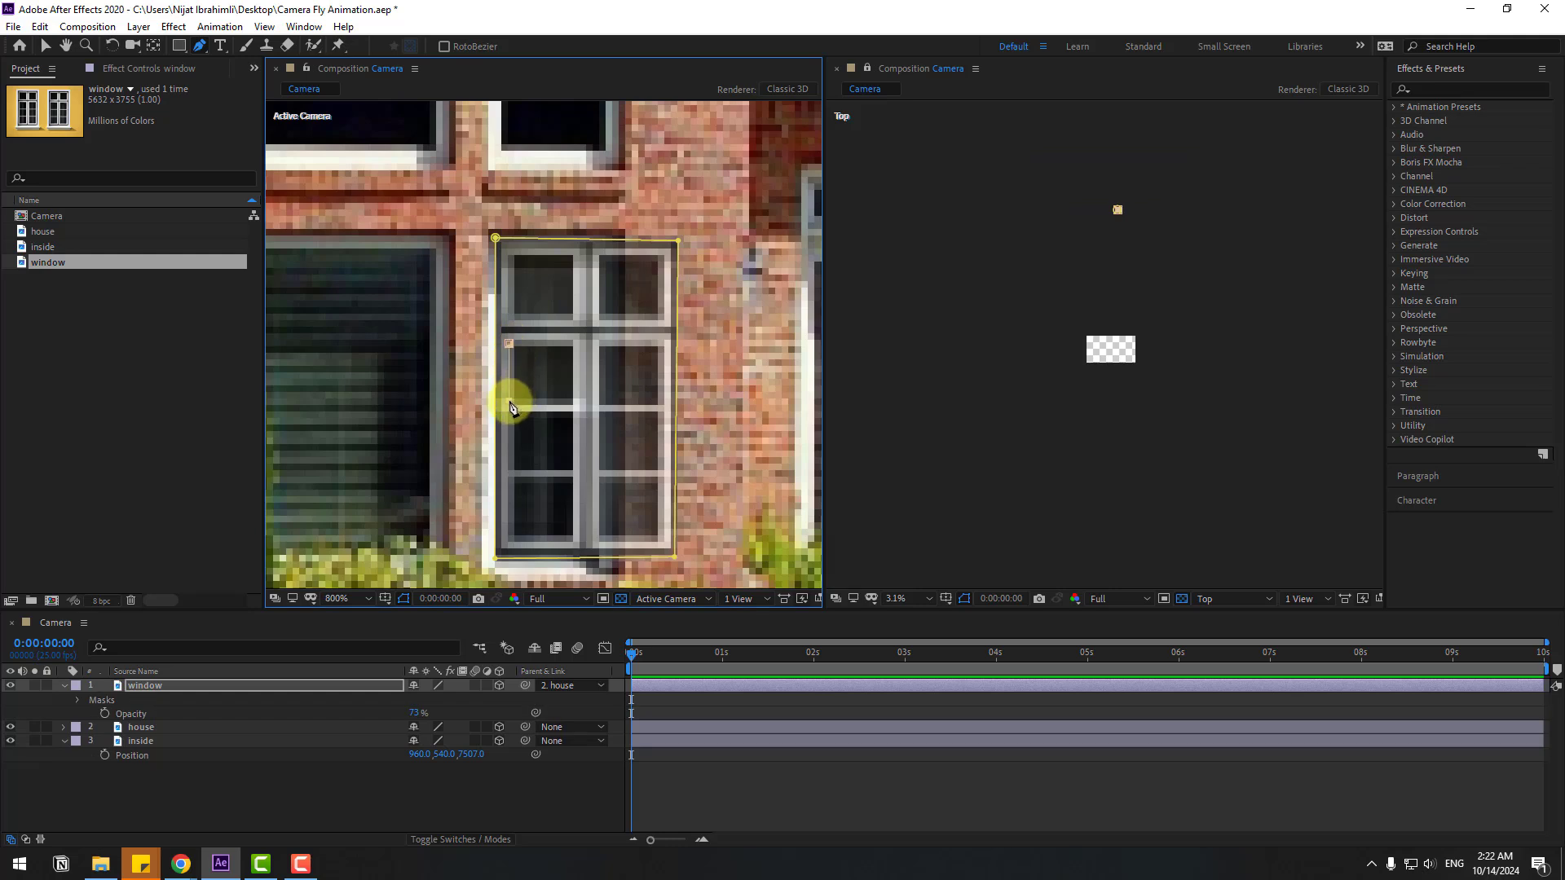
{"action": "left_click", "coordinate": [571, 400]}
{"action": "left_click", "coordinate": [571, 346]}
{"action": "left_click", "coordinate": [509, 343]}
Set Mask 2 to Subtract, then collapse the window layer's properties.
{"action": "left_click", "coordinate": [76, 700]}
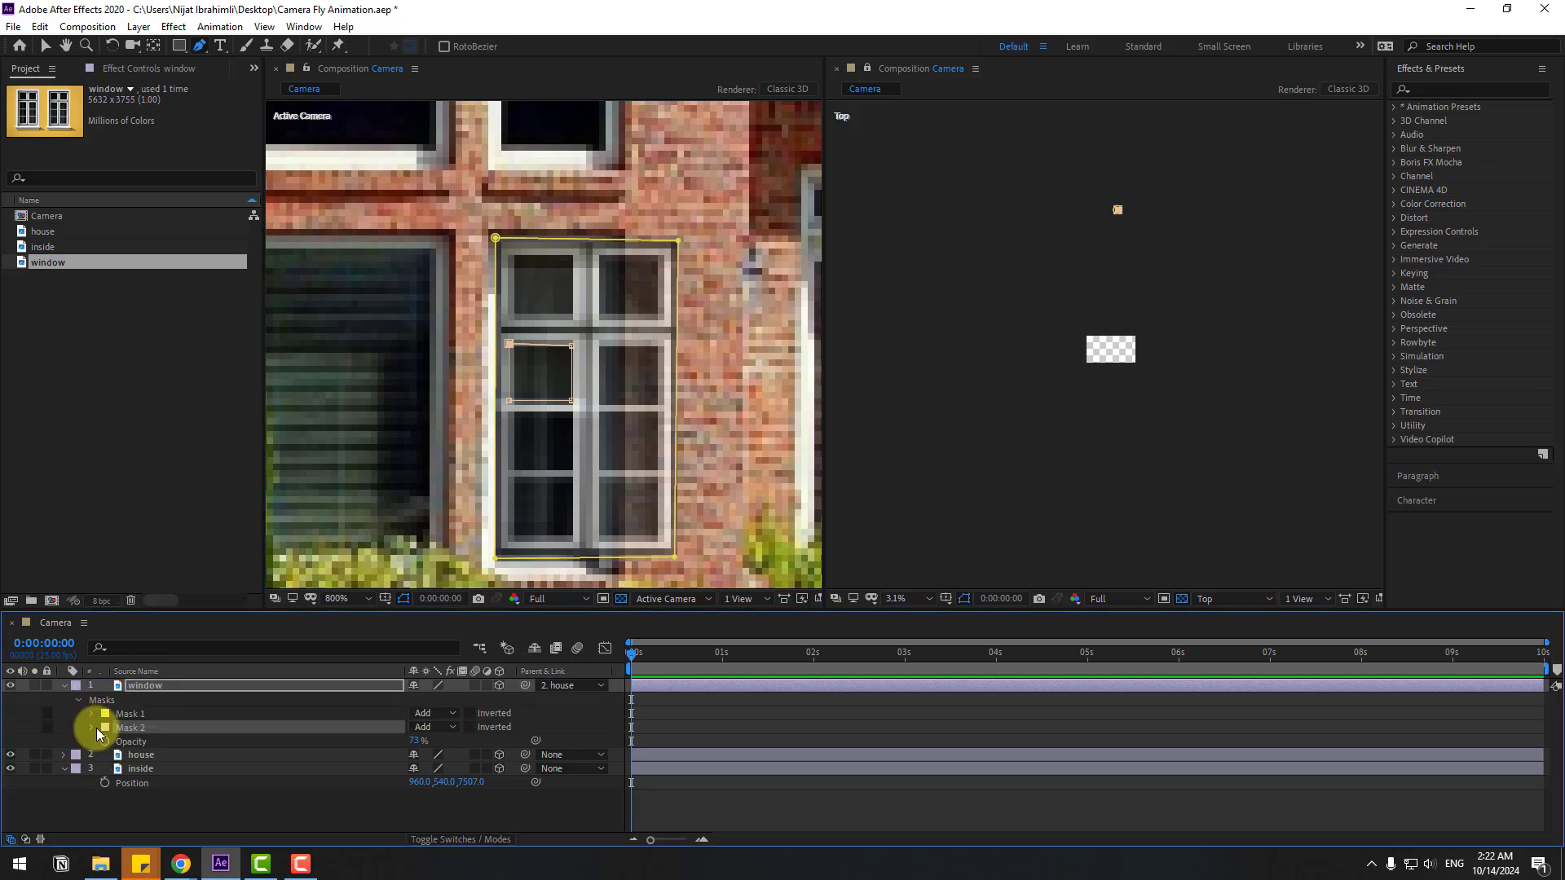
{"action": "left_click", "coordinate": [444, 726]}
{"action": "left_click", "coordinate": [467, 641]}
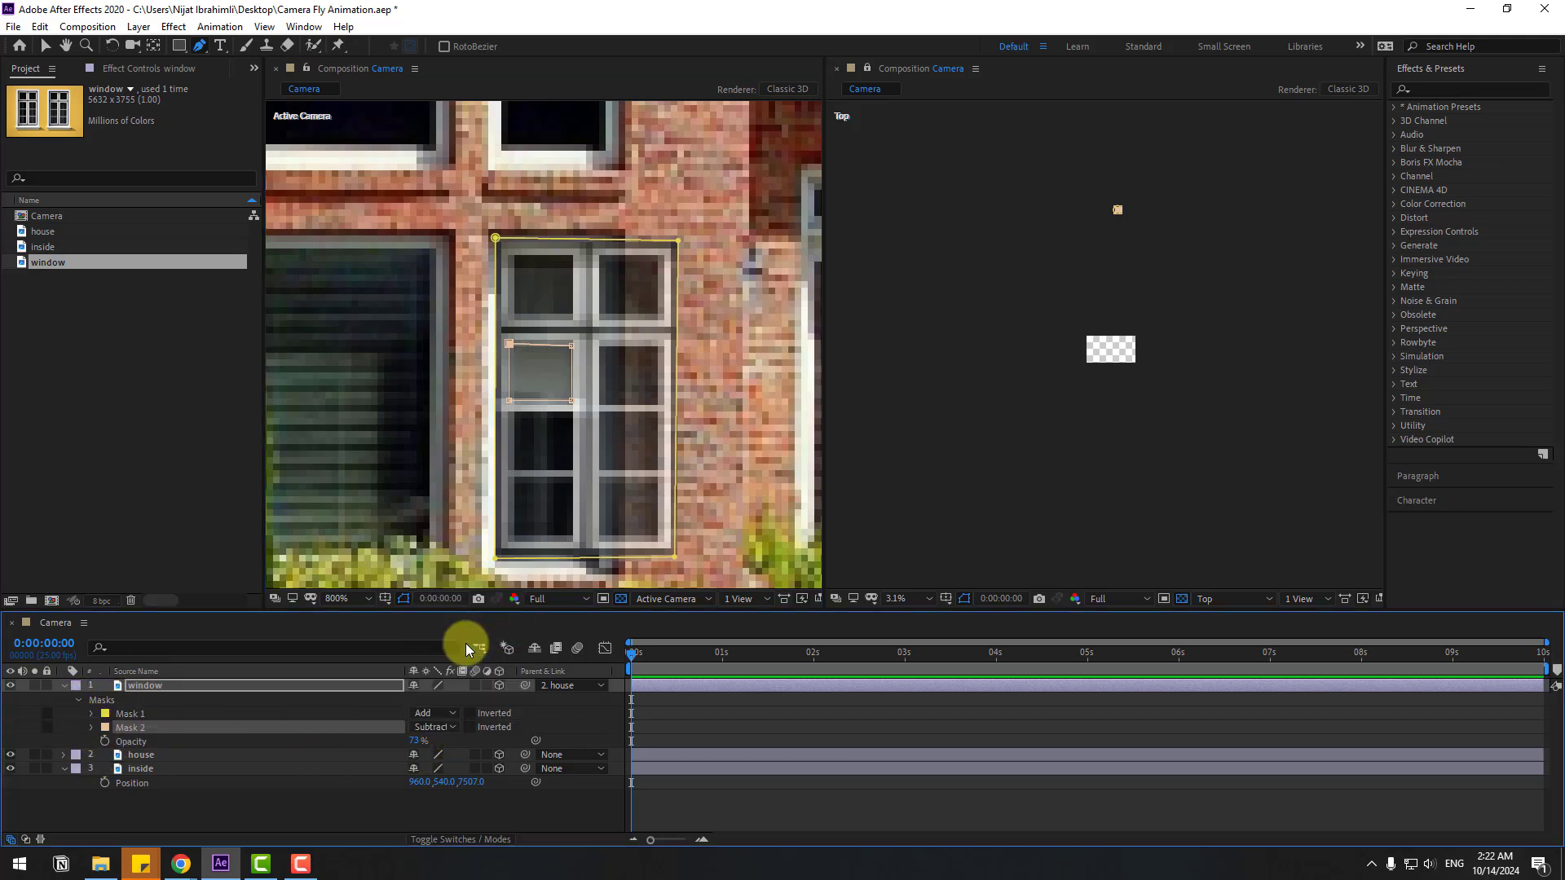
{"action": "left_click", "coordinate": [313, 794]}
{"action": "key", "text": "v"}
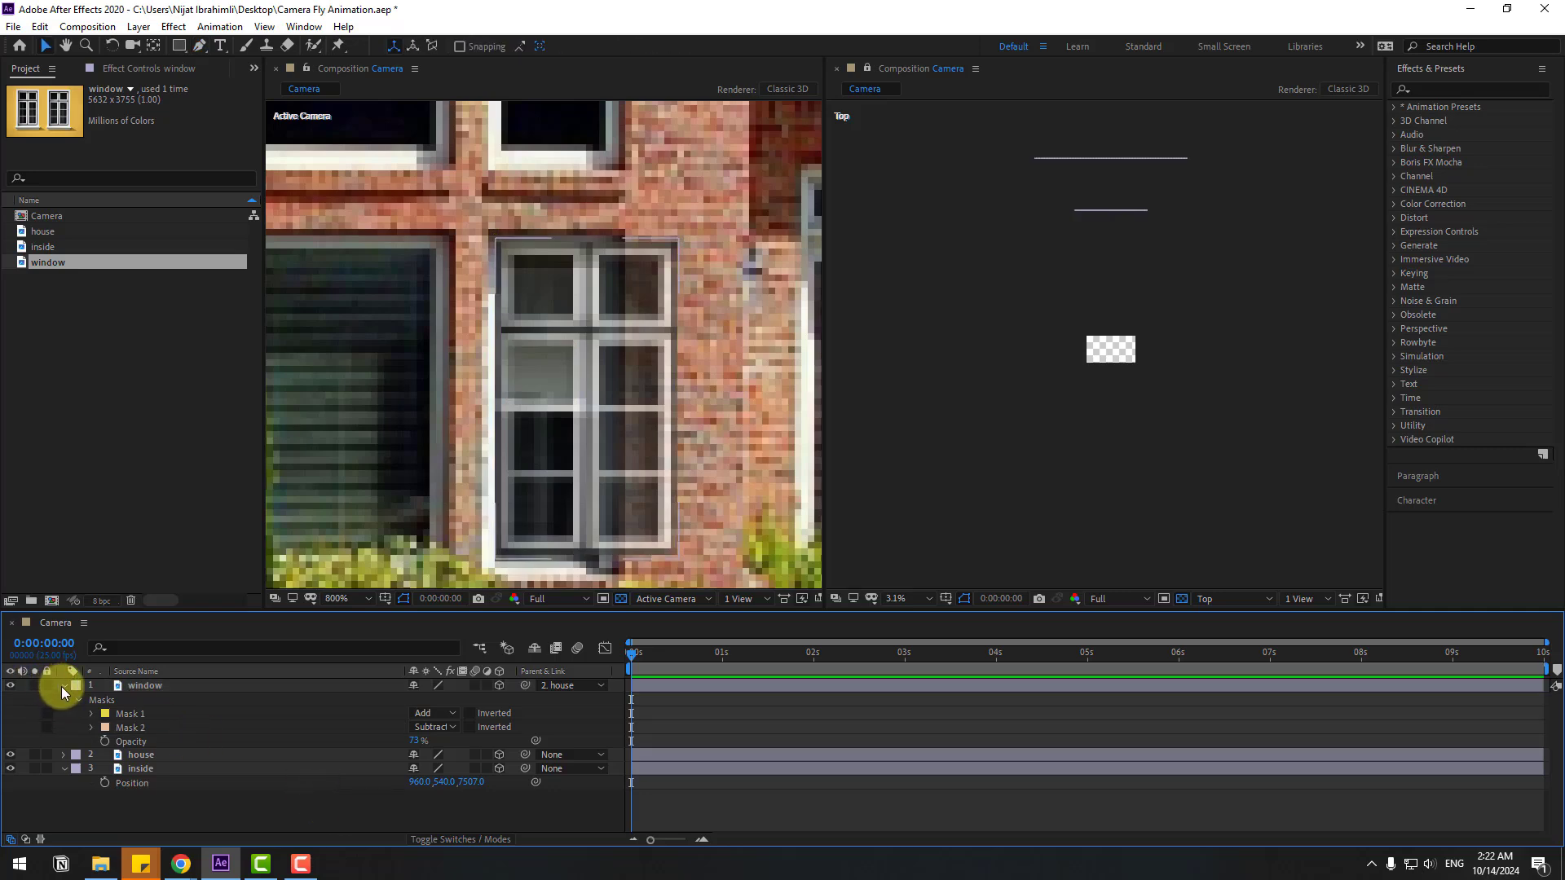
{"action": "left_click", "coordinate": [63, 686]}
{"action": "scroll", "coordinate": [609, 480], "scroll_direction": "down", "scroll_amount": 5}
{"action": "scroll", "coordinate": [619, 470], "scroll_direction": "down", "scroll_amount": 2}
Nudge the window layer left and slightly down over the house's window.
{"action": "scroll", "coordinate": [520, 525], "scroll_direction": "up", "scroll_amount": 6}
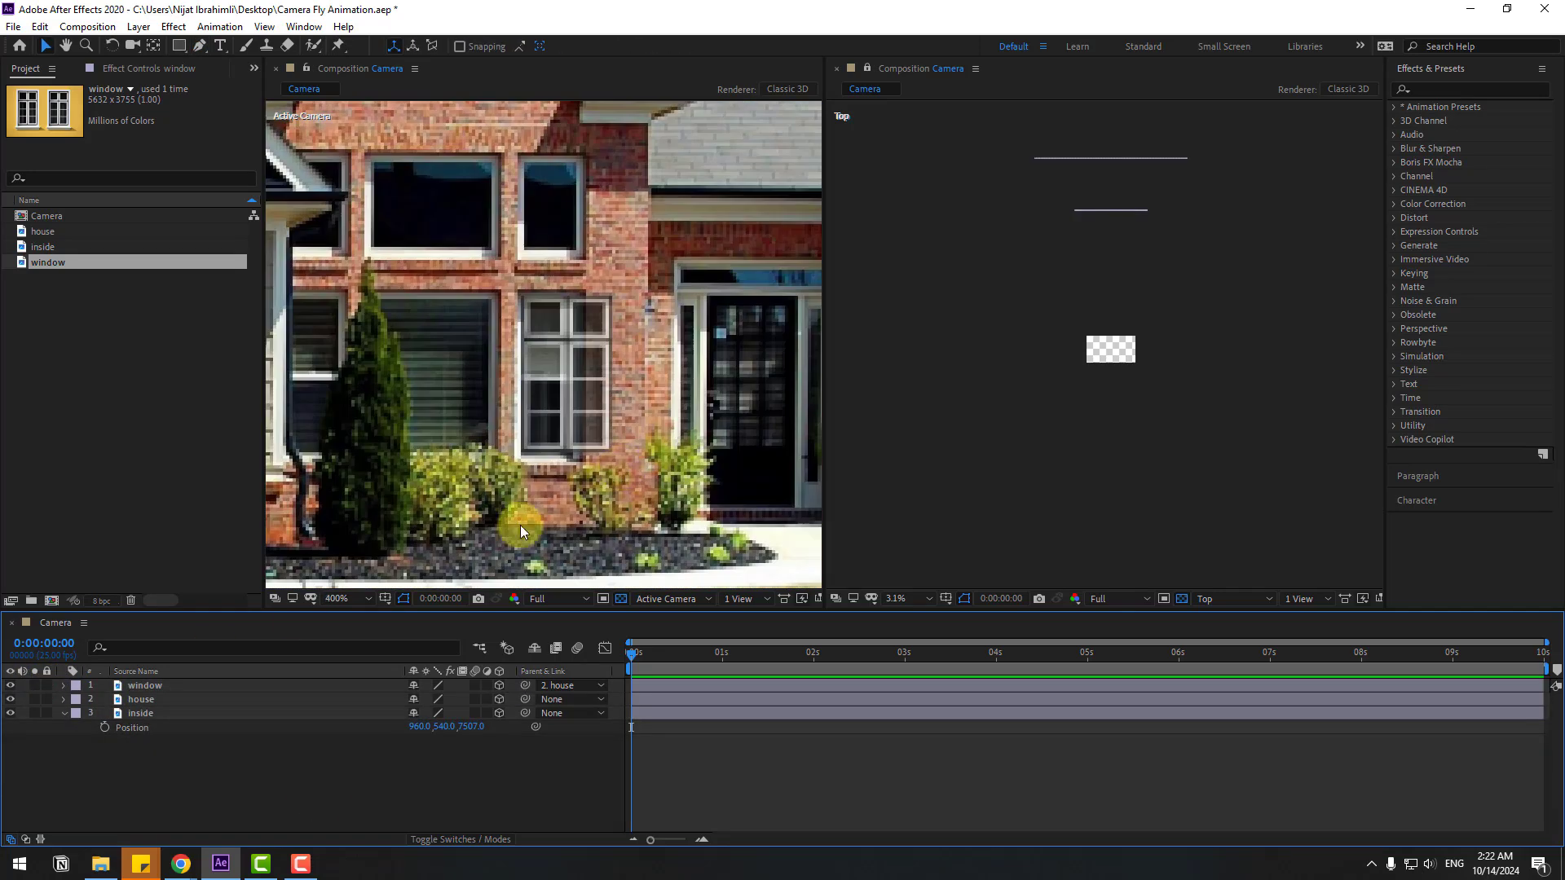
{"action": "left_click", "coordinate": [141, 687]}
{"action": "key", "text": "period"}
{"action": "left_click_drag", "start_coordinate": [541, 494], "coordinate": [533, 507]}
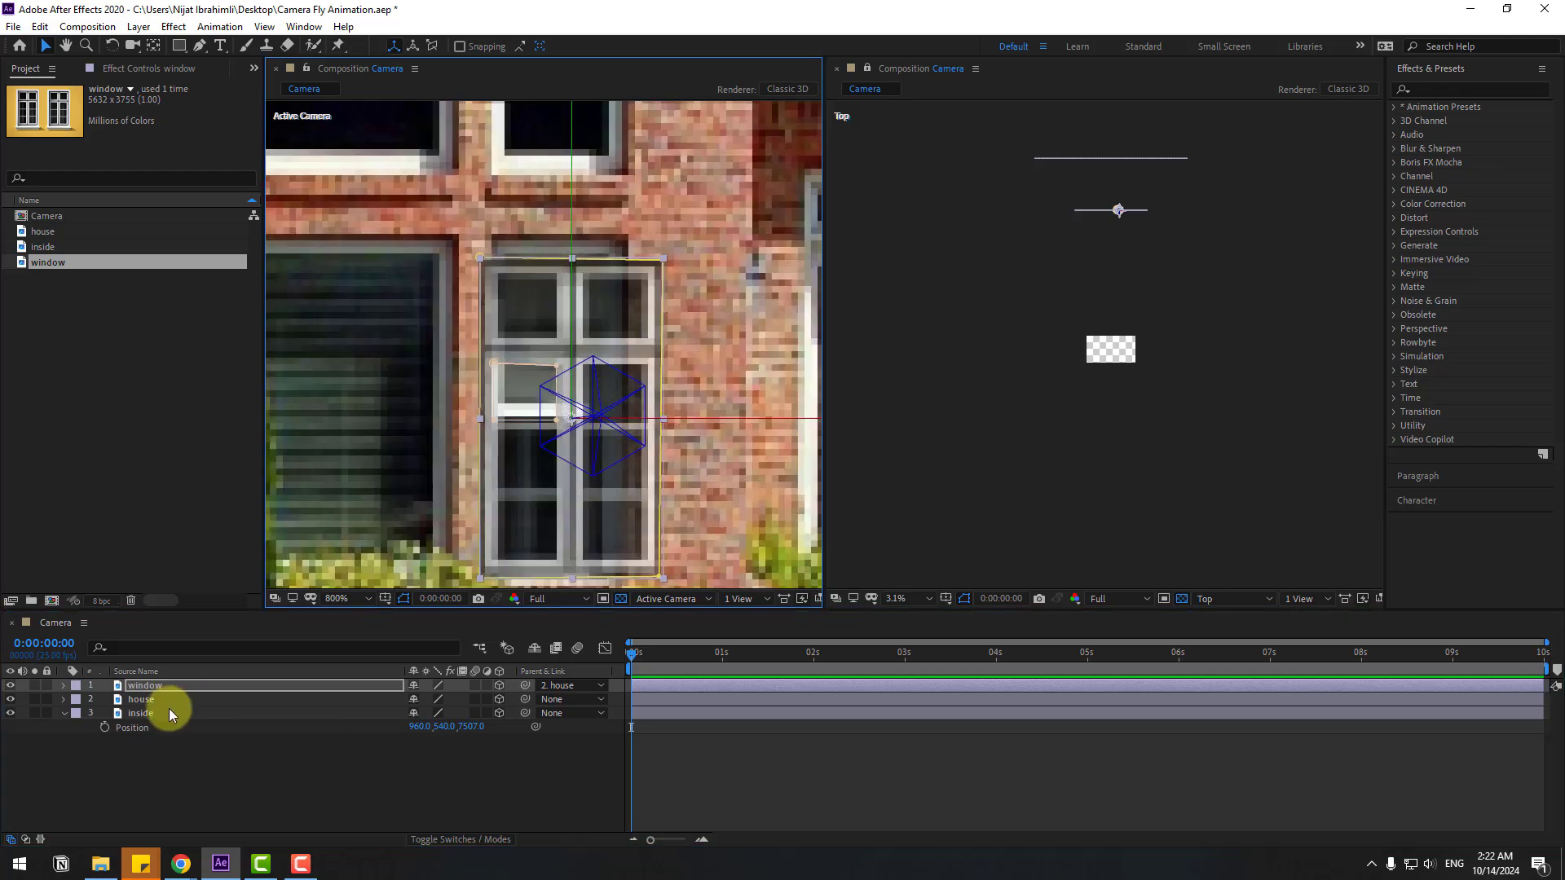
Set the window layer's Scale to 7%, trying 8% first.
{"action": "left_click", "coordinate": [169, 688]}
{"action": "key", "text": "s"}
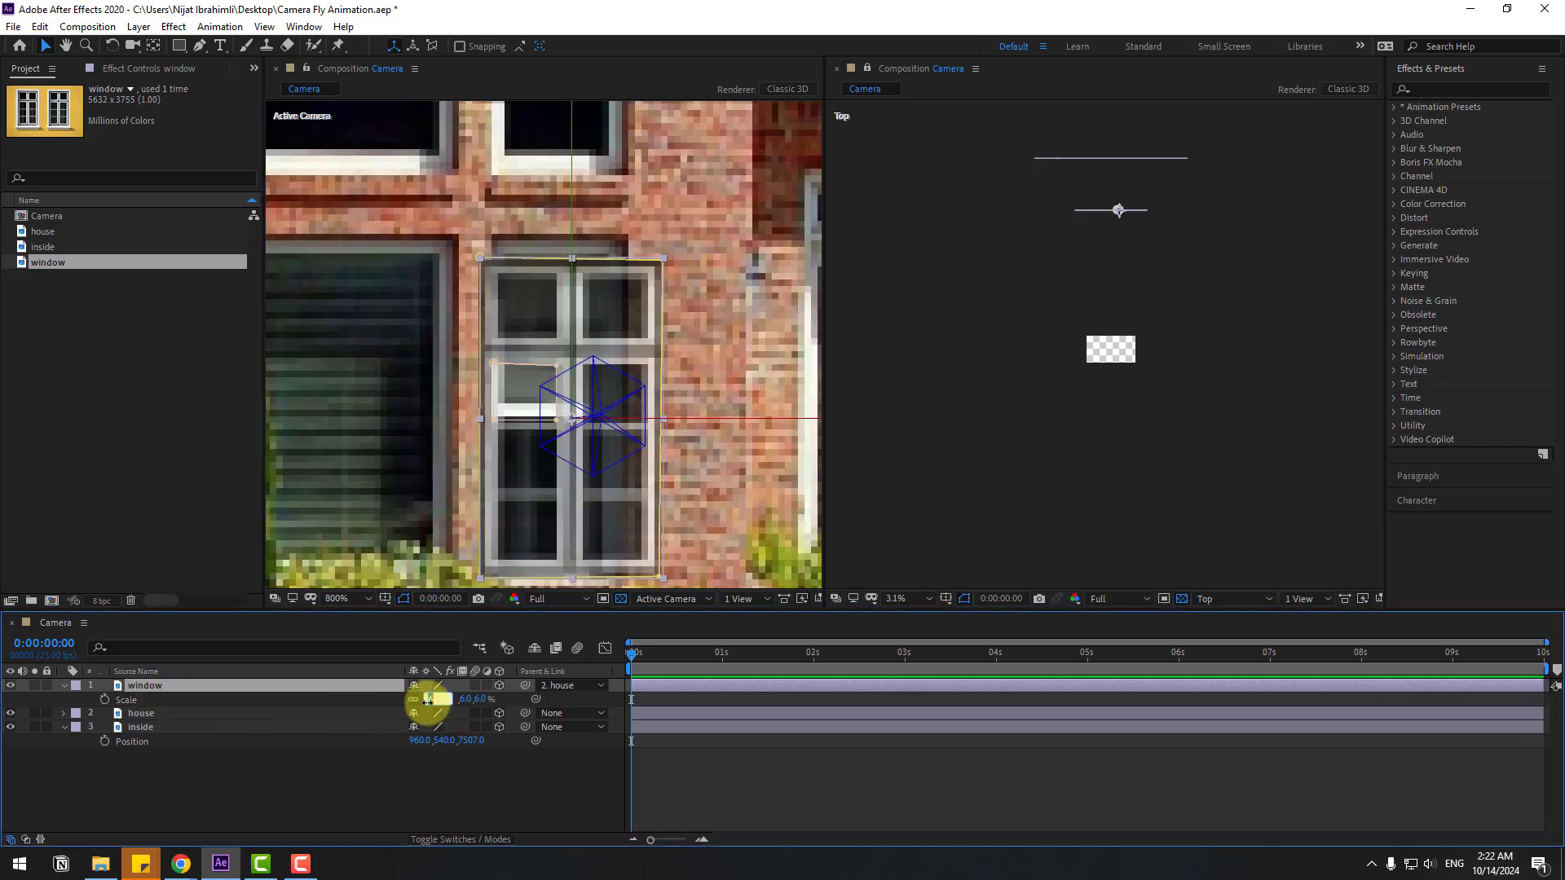
{"action": "left_click_drag", "start_coordinate": [427, 701], "coordinate": [506, 486]}
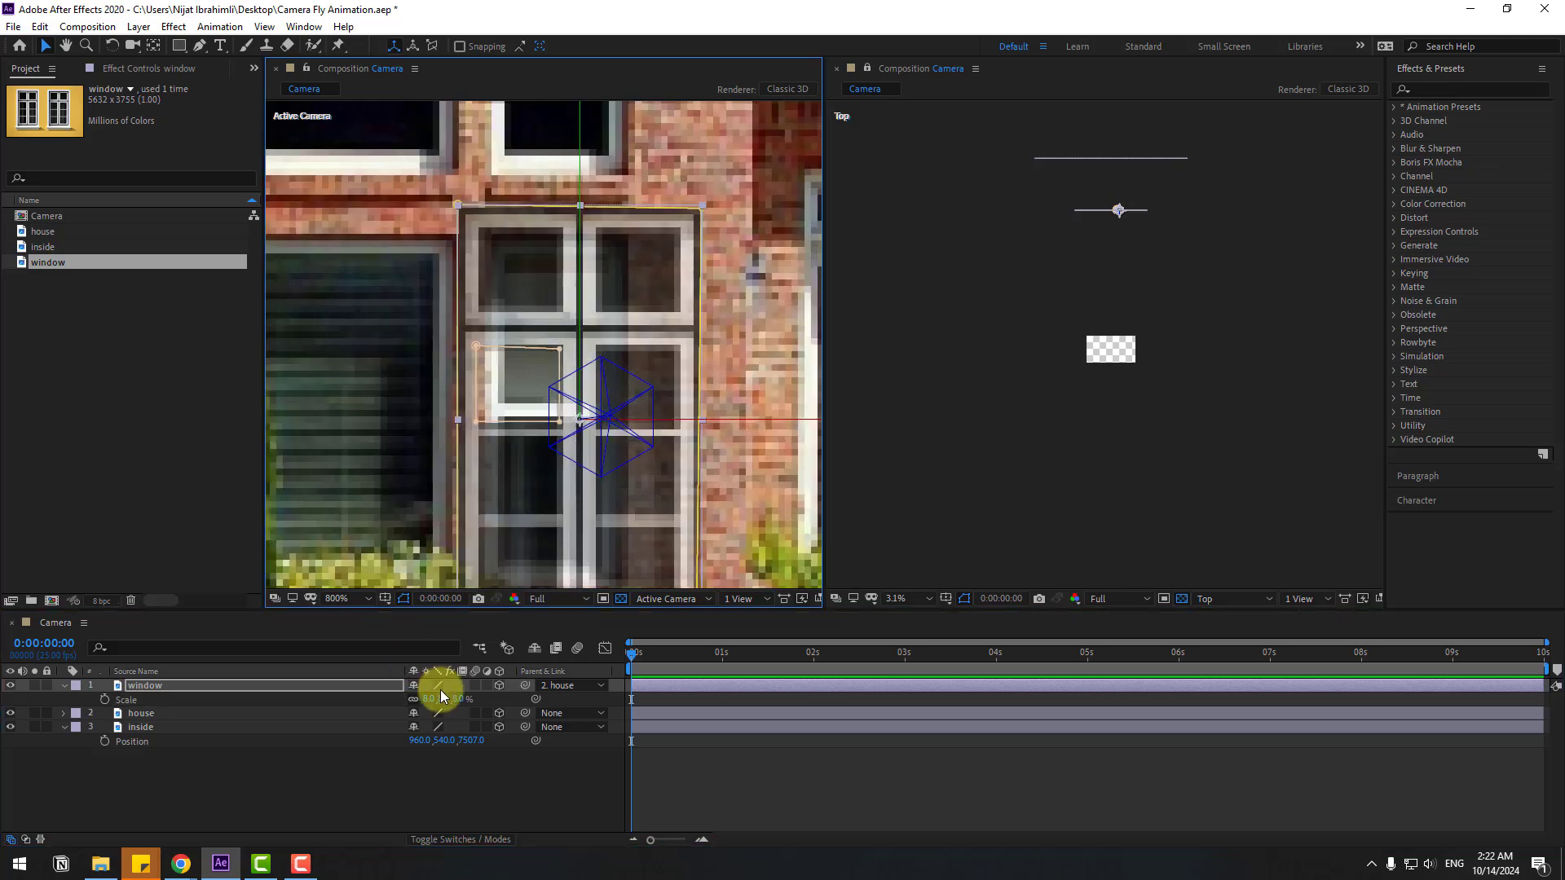
{"action": "left_click_drag", "start_coordinate": [440, 695], "coordinate": [533, 499]}
{"action": "scroll", "coordinate": [522, 482], "scroll_direction": "down", "scroll_amount": 1}
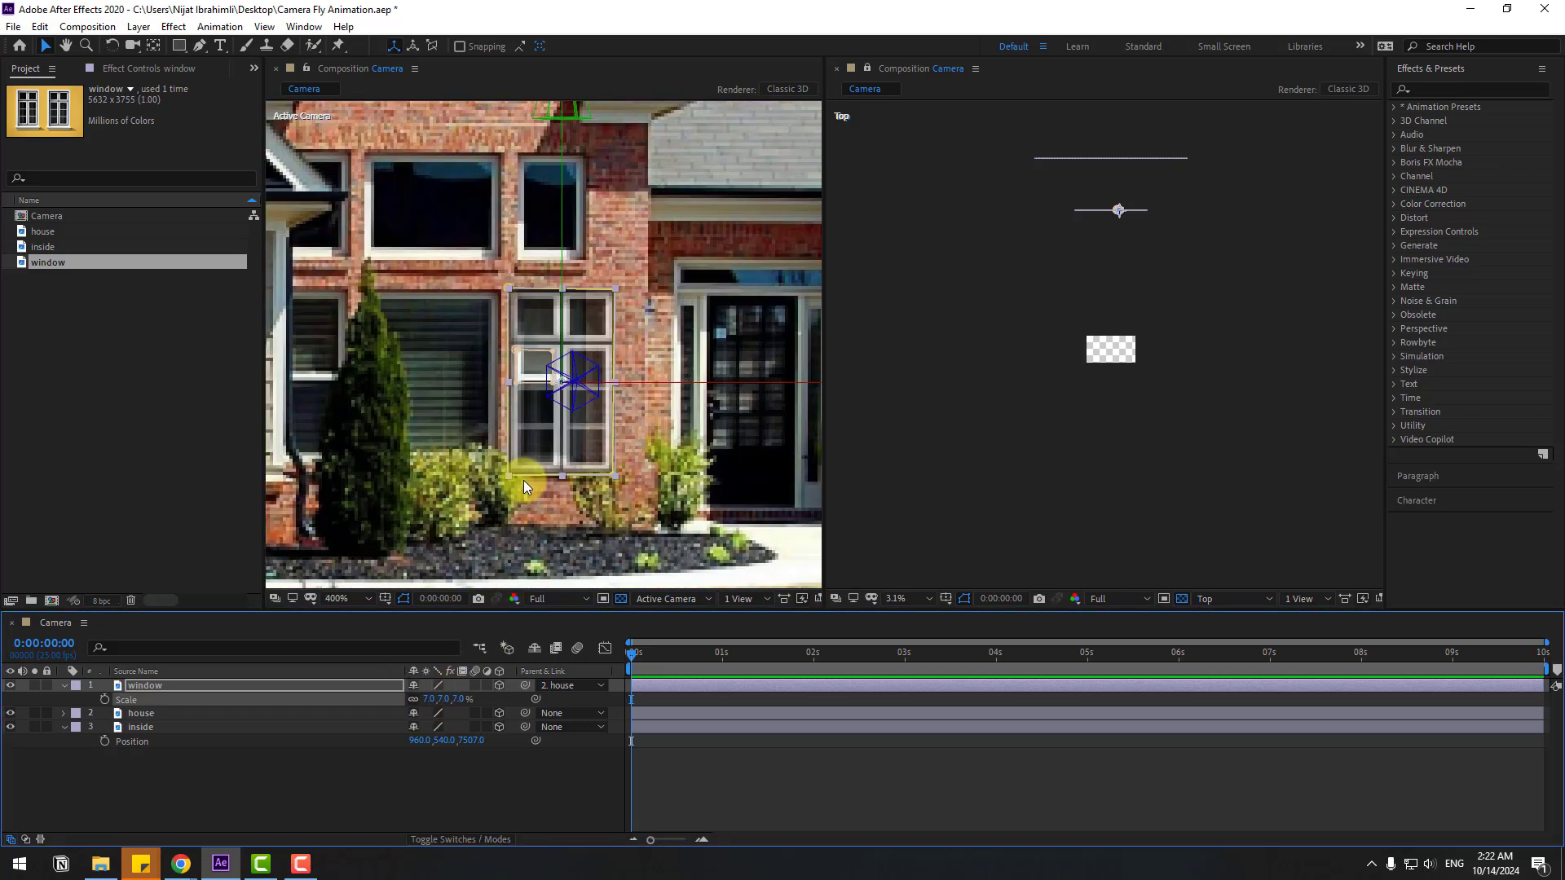
{"action": "left_click", "coordinate": [336, 789]}
{"action": "scroll", "coordinate": [473, 505], "scroll_direction": "down", "scroll_amount": 1}
{"action": "scroll", "coordinate": [475, 508], "scroll_direction": "down", "scroll_amount": 1}
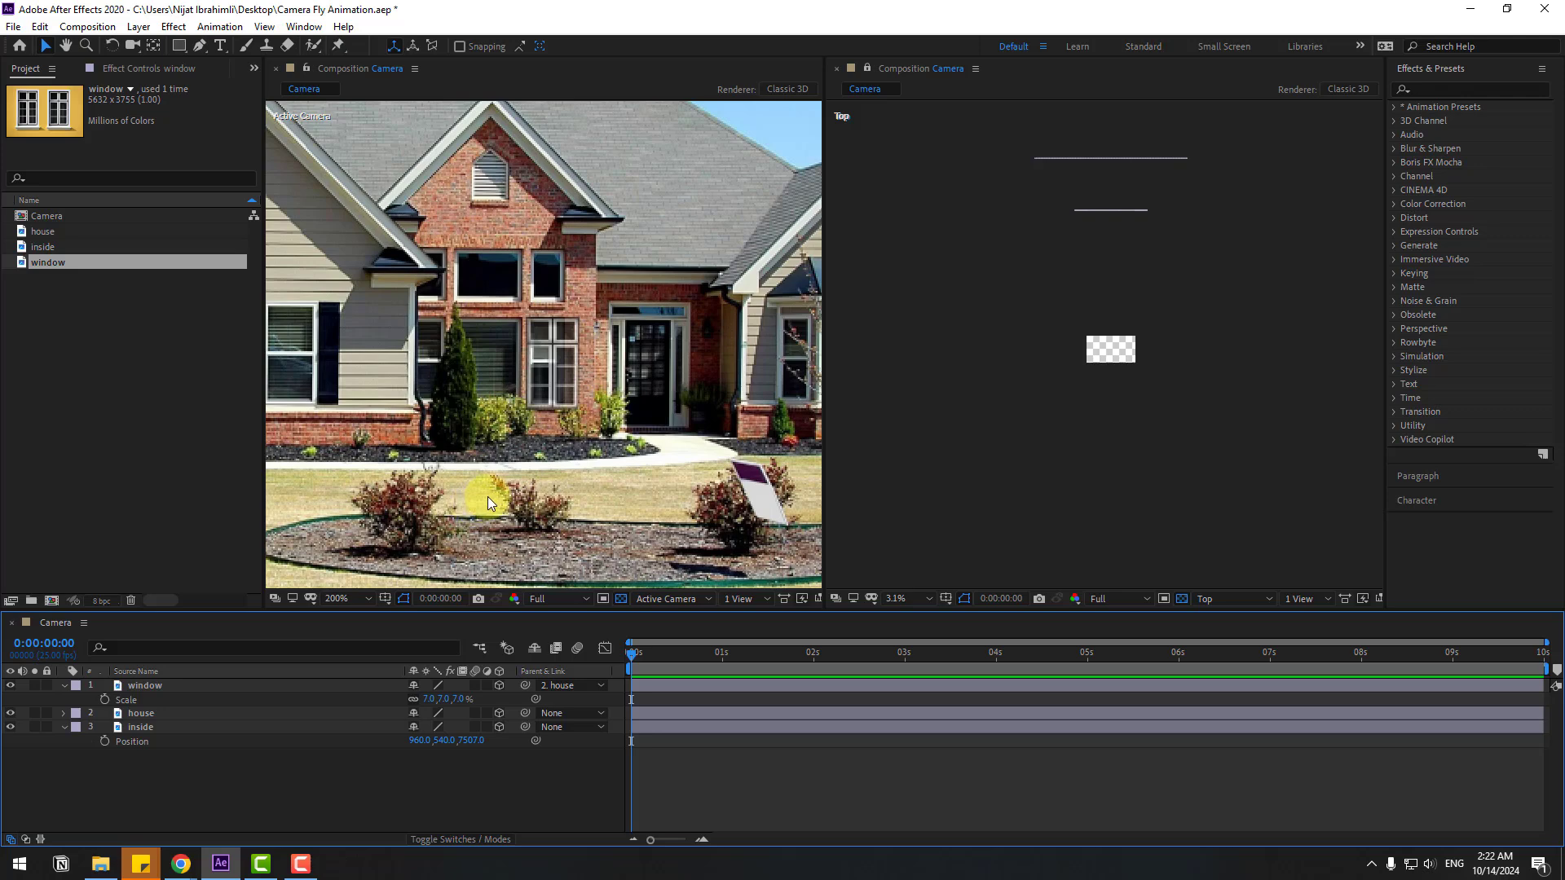
Collapse the layer properties and create Camera 1 with the 15mm lens preset.
{"action": "left_click", "coordinate": [65, 687]}
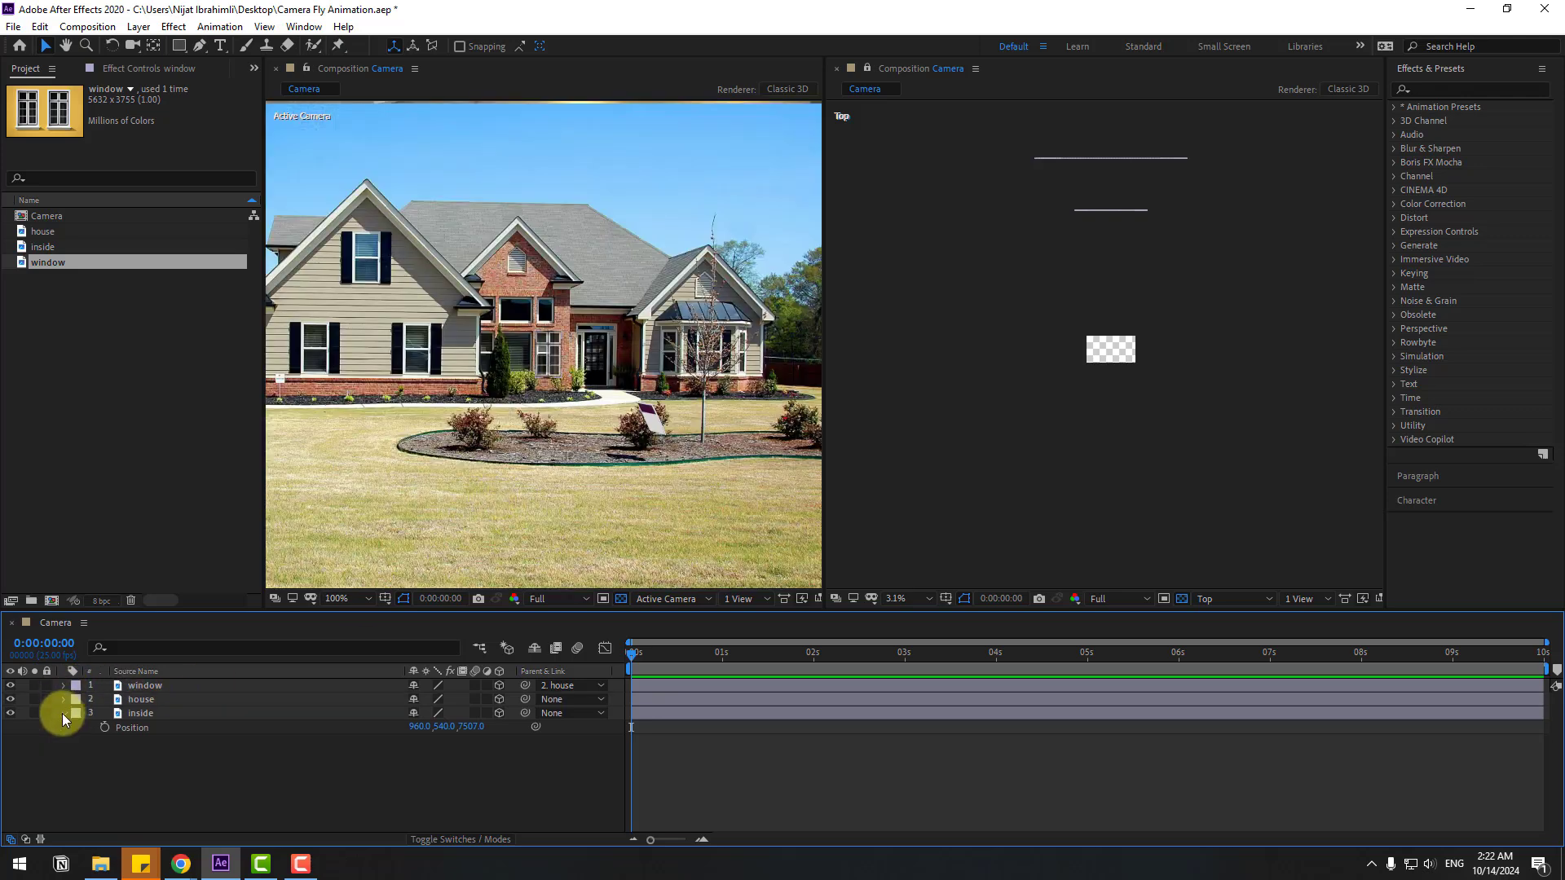
{"action": "left_click", "coordinate": [62, 713]}
{"action": "right_click", "coordinate": [143, 769]}
{"action": "mouse_move", "coordinate": [277, 594]}
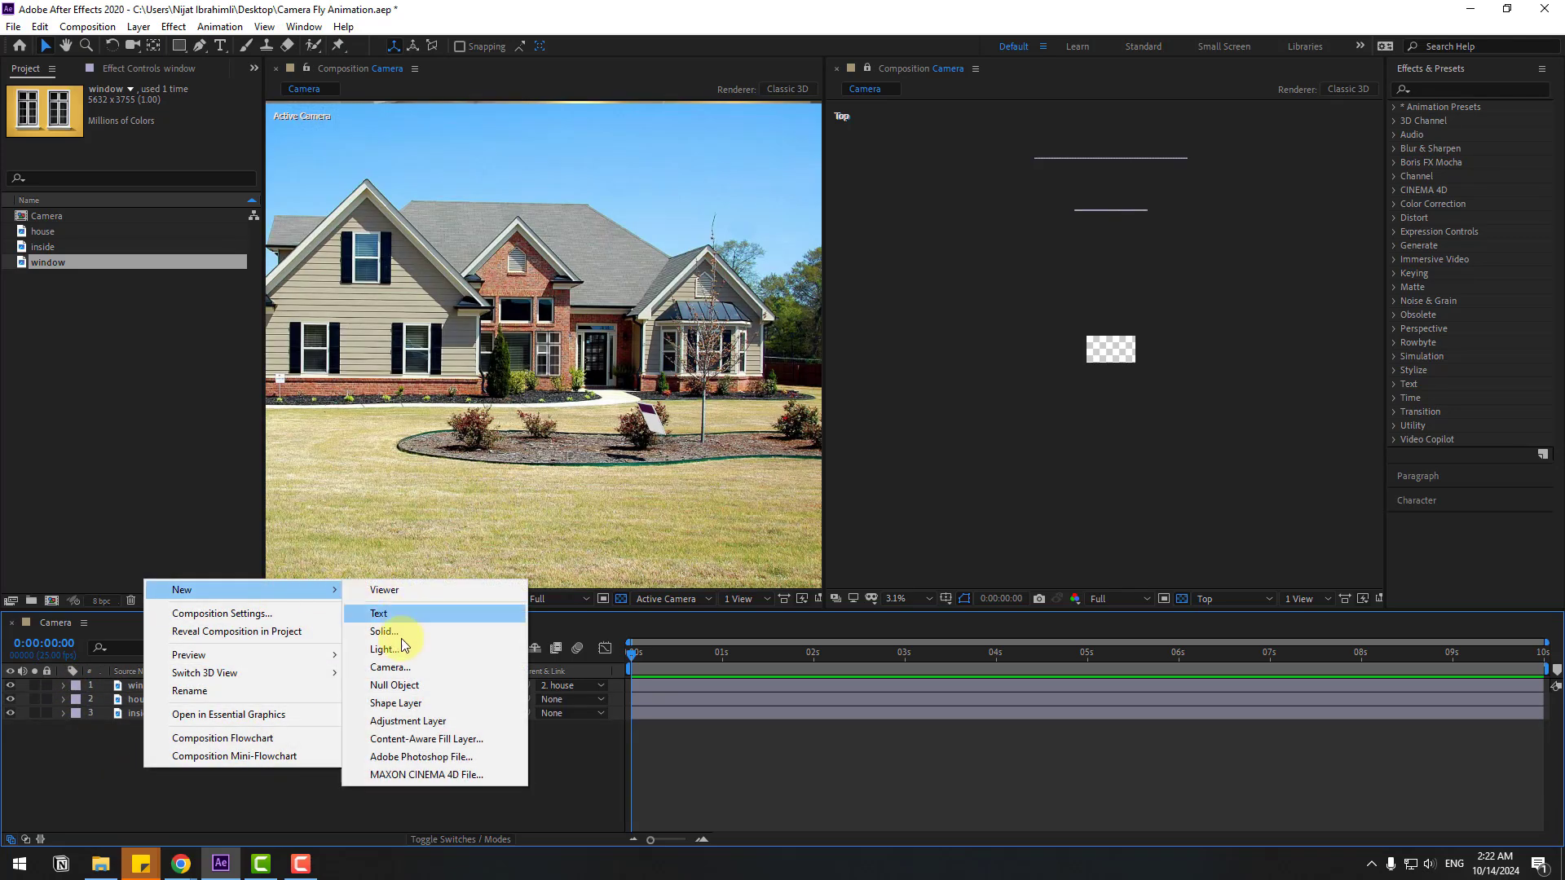
{"action": "left_click", "coordinate": [395, 666]}
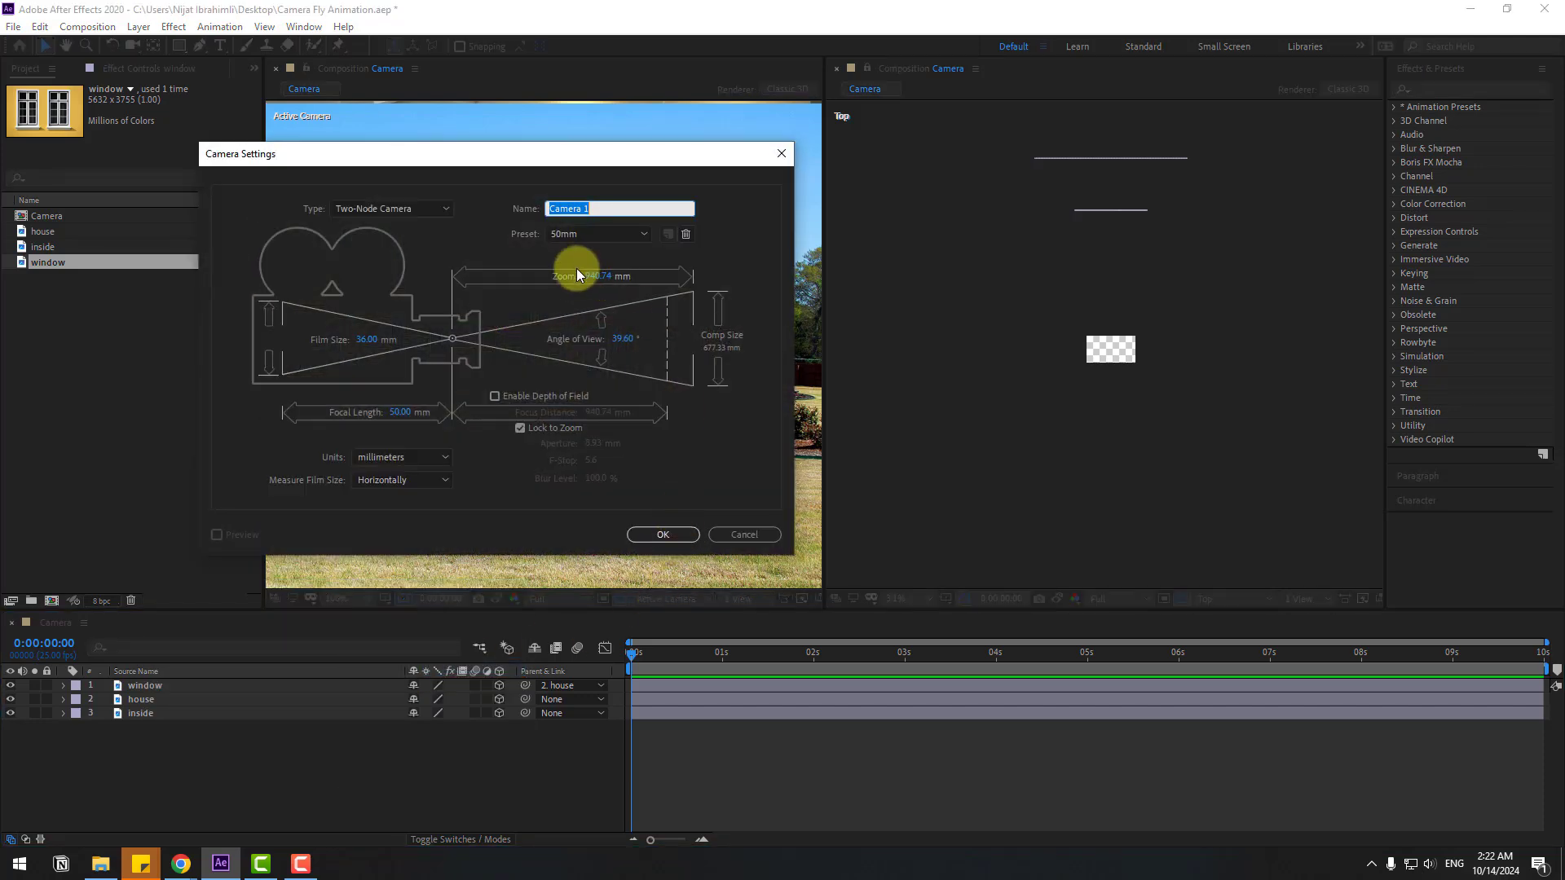
{"action": "left_click", "coordinate": [581, 235]}
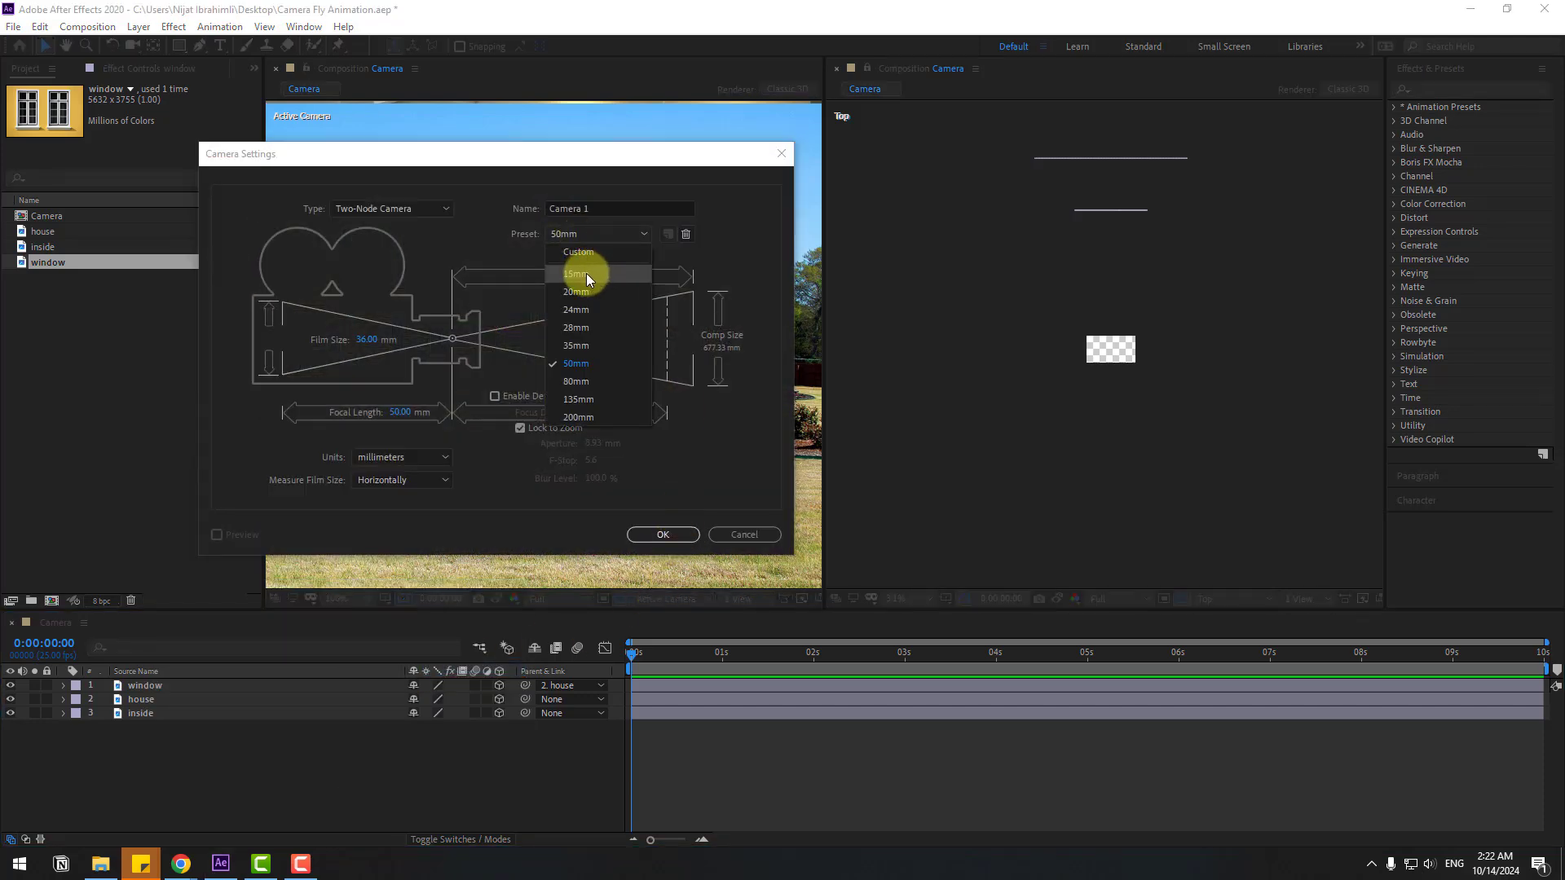
{"action": "left_click", "coordinate": [585, 274]}
{"action": "left_click", "coordinate": [656, 535]}
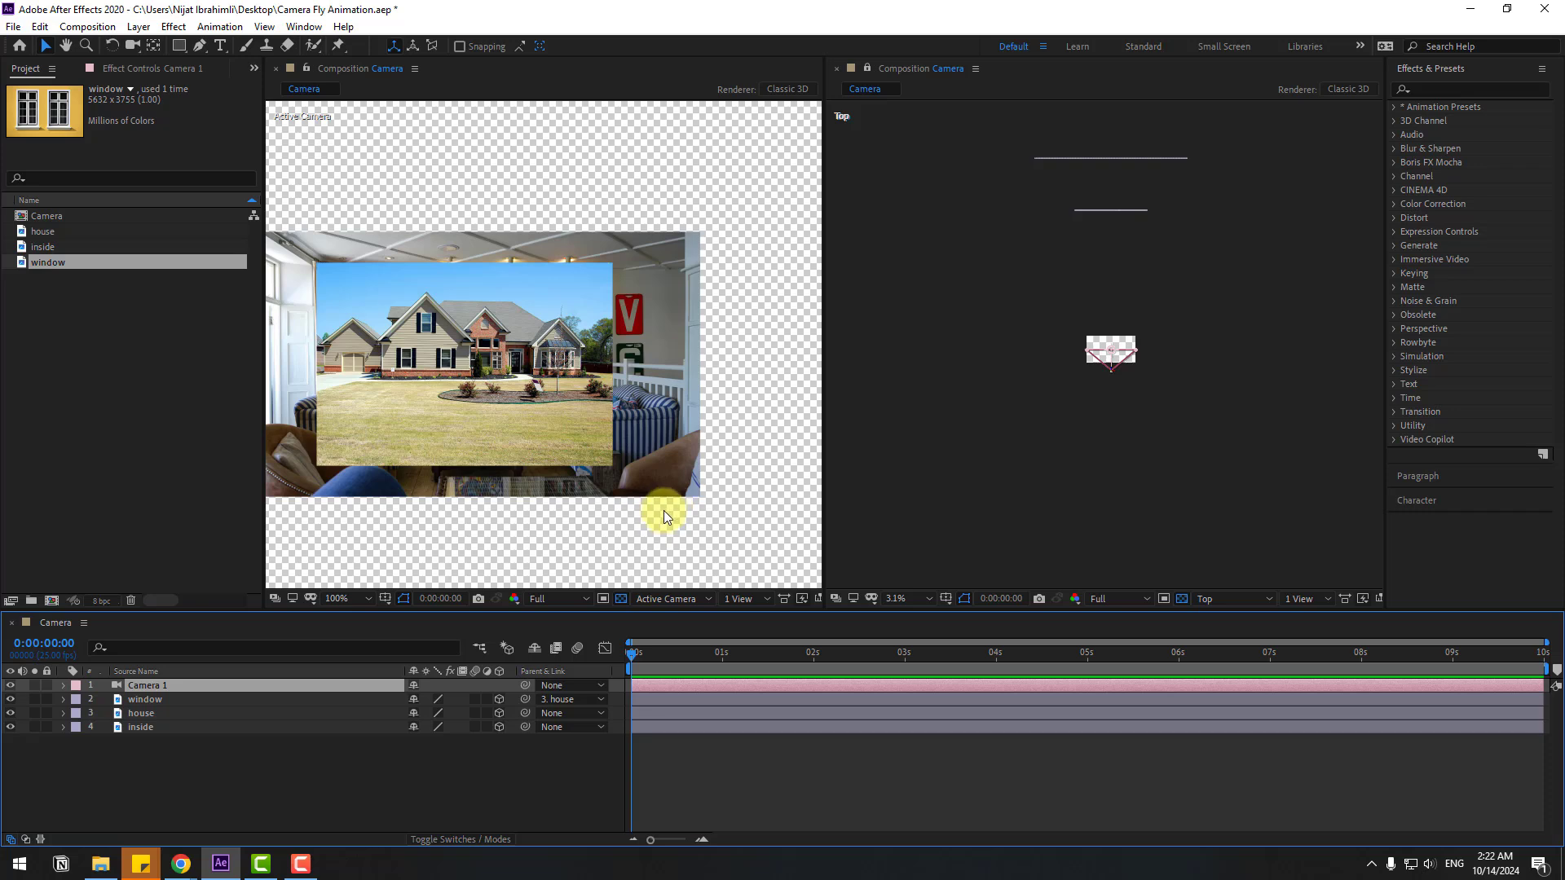
{"action": "left_click_drag", "start_coordinate": [408, 425], "coordinate": [456, 443]}
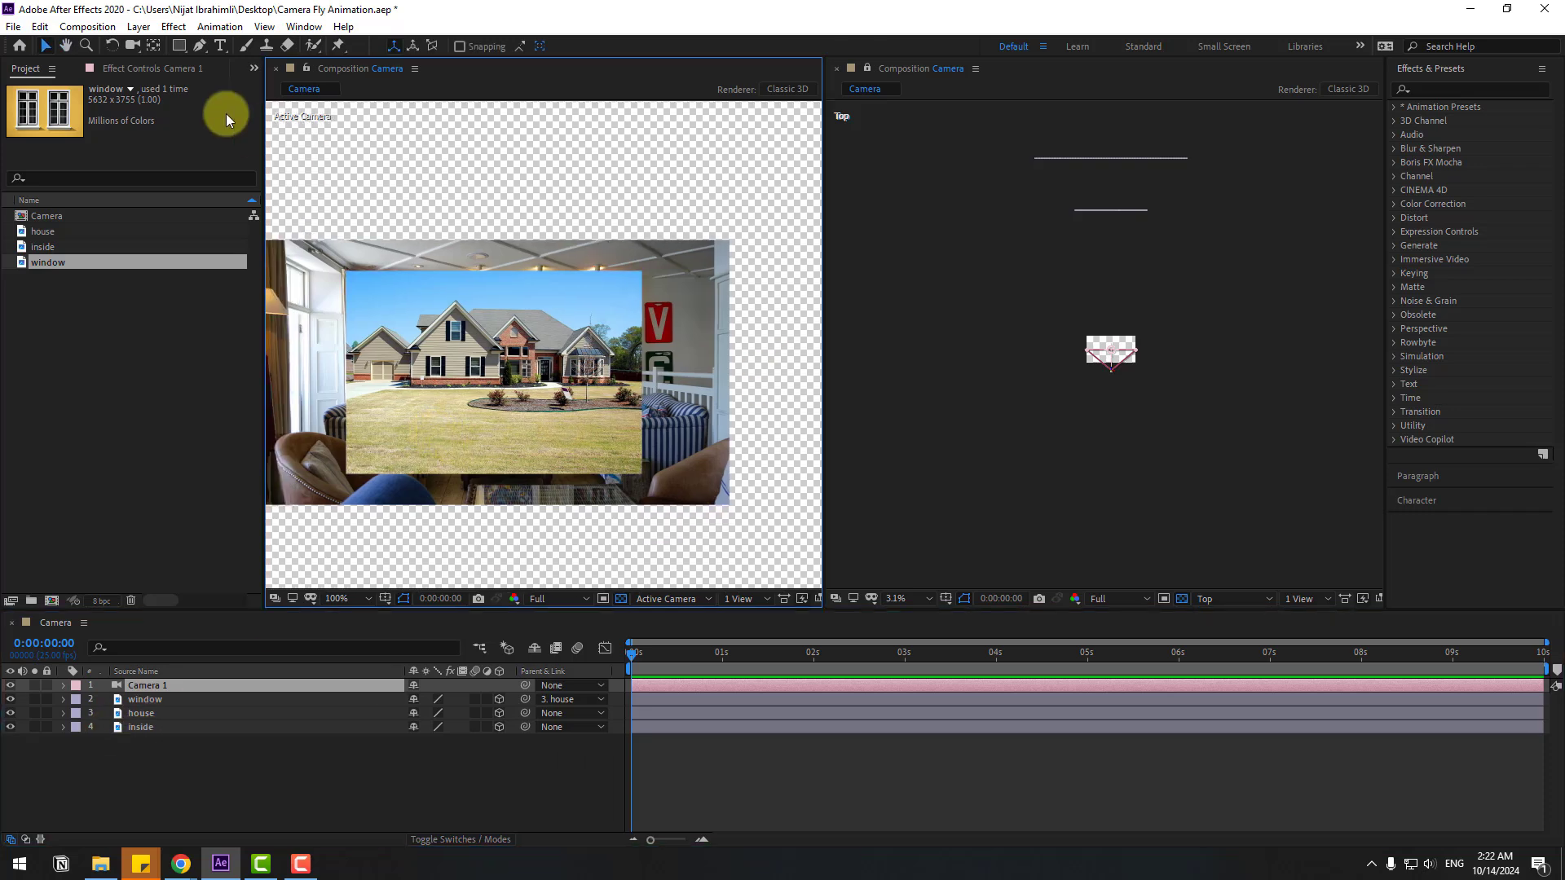
Dolly Camera 1 toward the house with the Orbit Camera tool, with the viewer at Fit.
{"action": "left_click", "coordinate": [133, 46]}
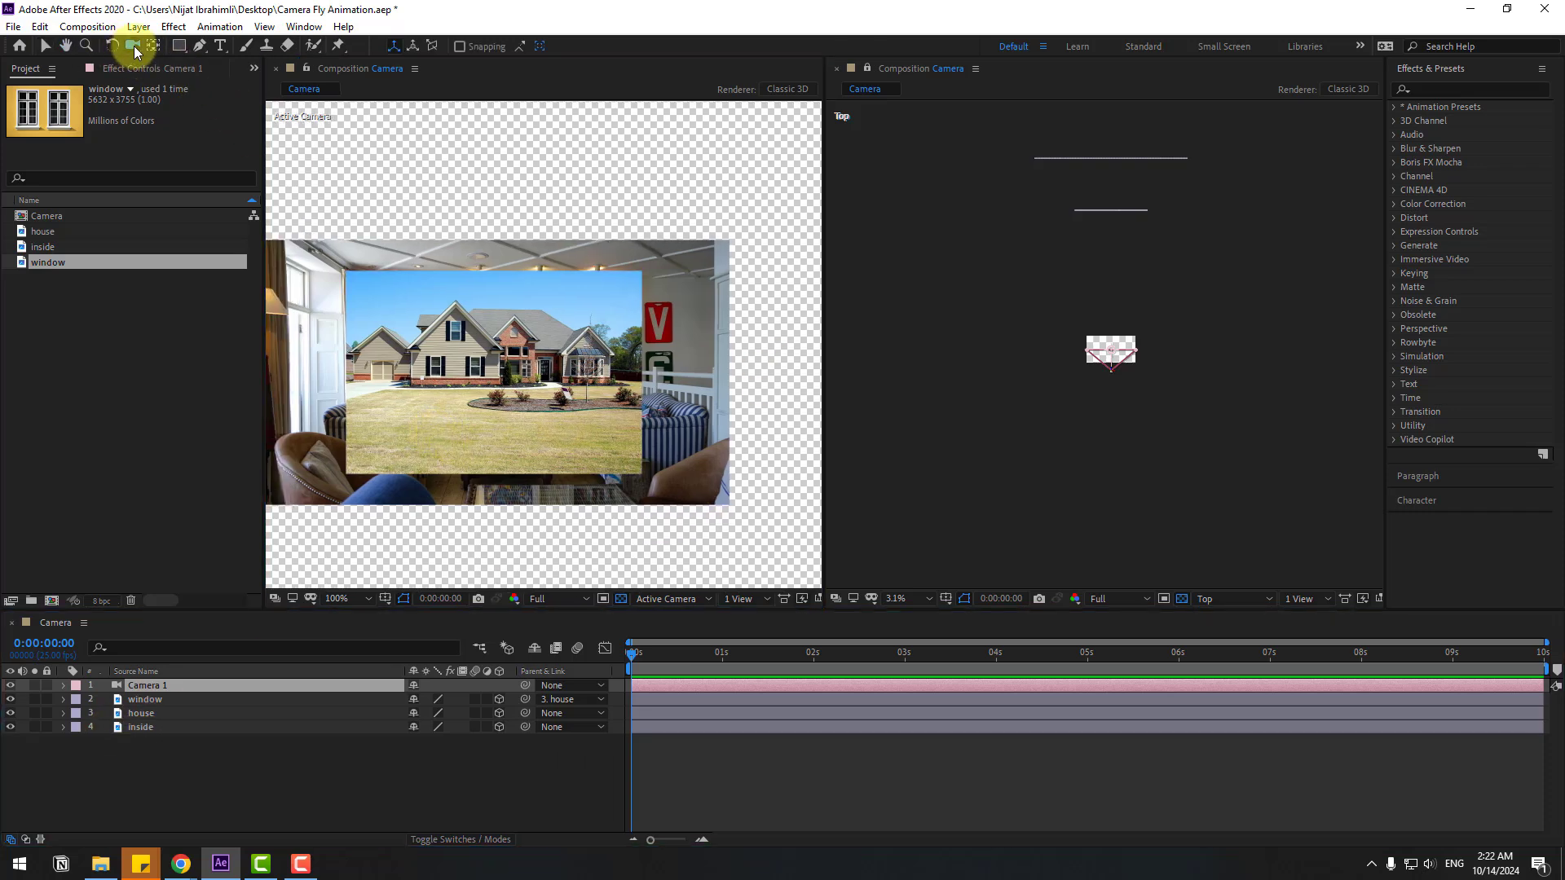
{"action": "left_click", "coordinate": [134, 46]}
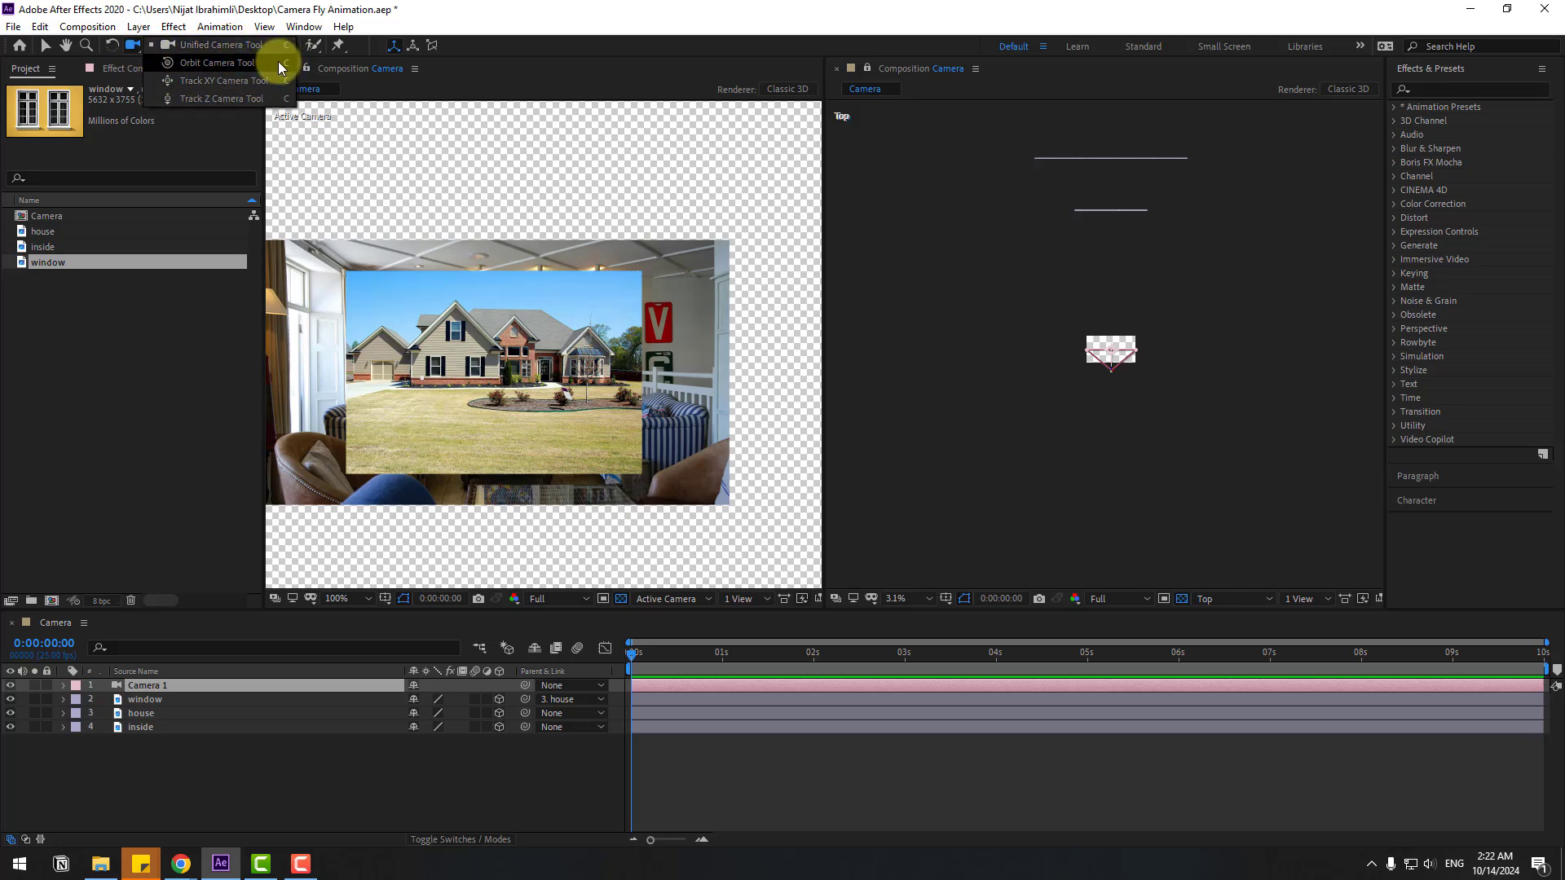
{"action": "left_click", "coordinate": [218, 63]}
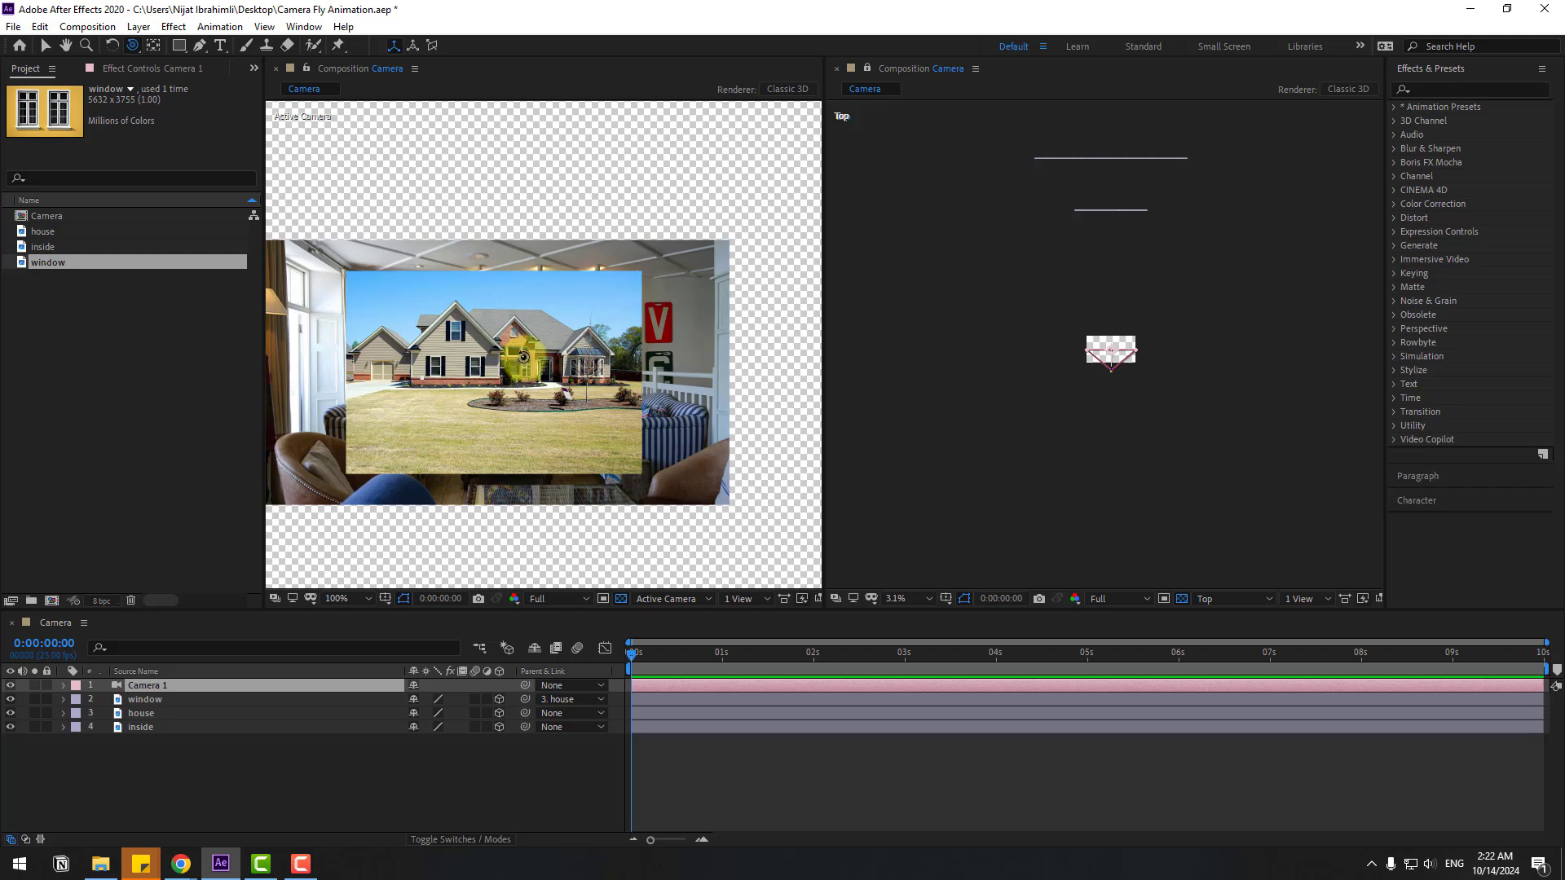
{"action": "left_click", "coordinate": [525, 360]}
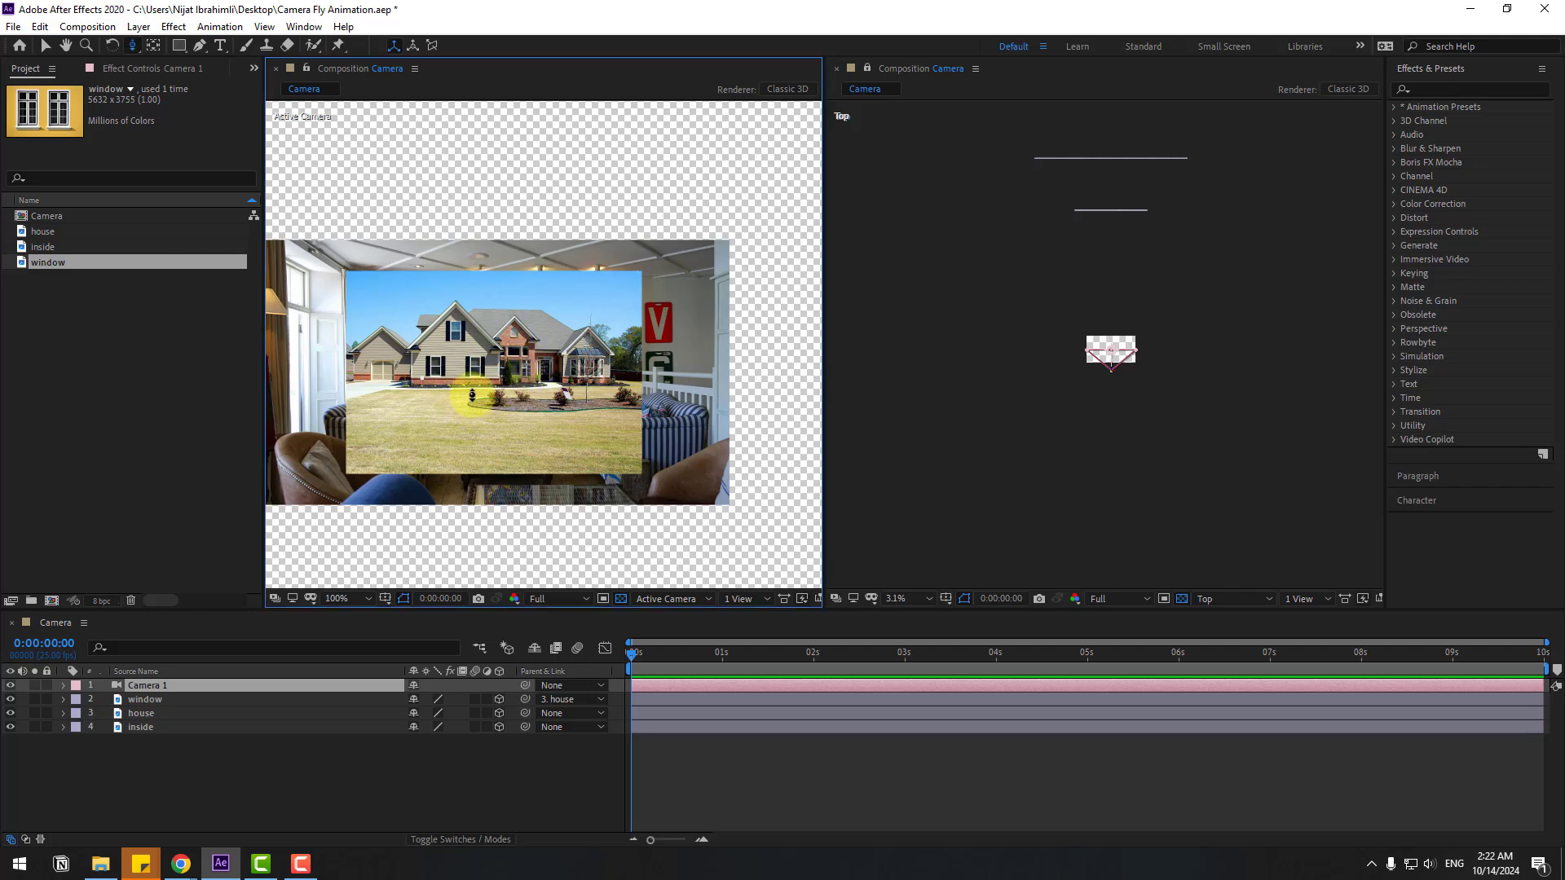
{"action": "left_click_drag", "start_coordinate": [454, 392], "coordinate": [746, 638]}
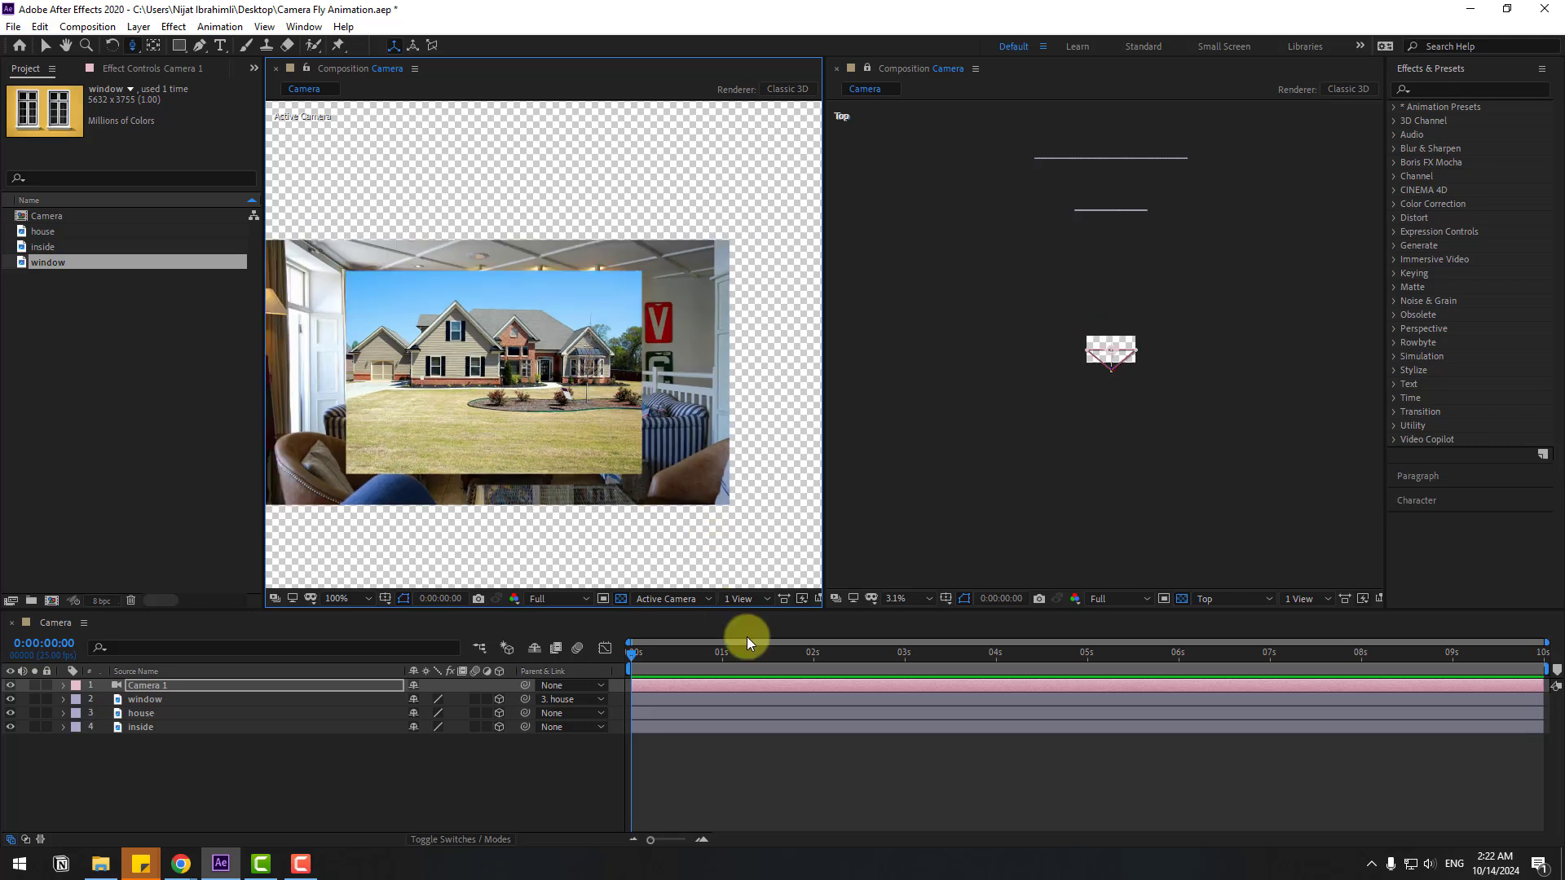
{"action": "left_click", "coordinate": [347, 599]}
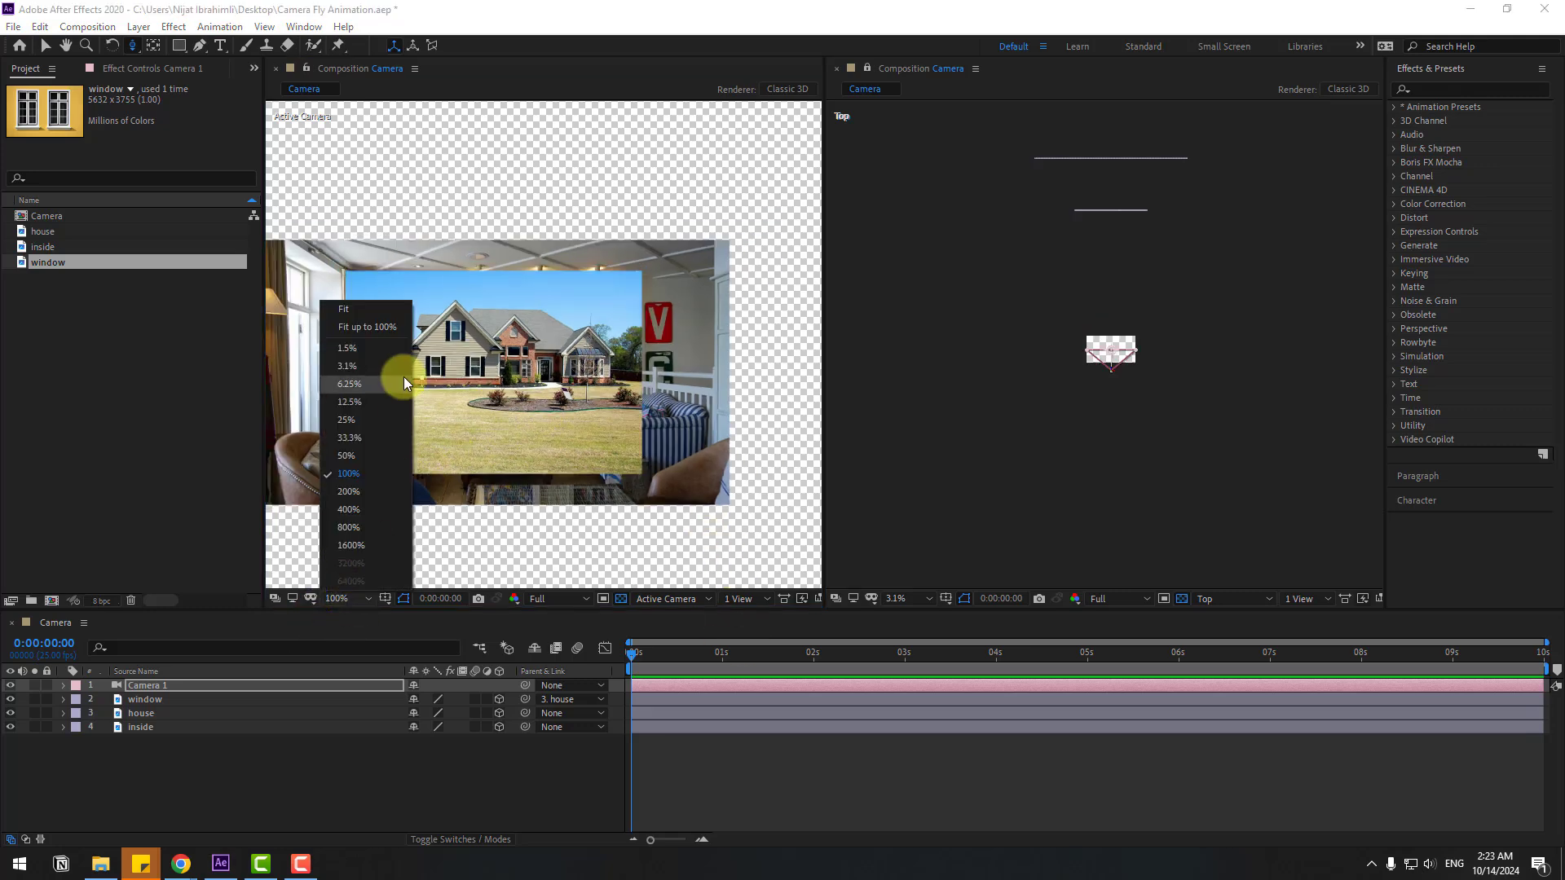
{"action": "left_click", "coordinate": [383, 330]}
{"action": "left_click_drag", "start_coordinate": [578, 438], "coordinate": [562, 292]}
Apply Create Orbit Null to Camera 1, parenting it to a new Null 1.
{"action": "key", "text": "v"}
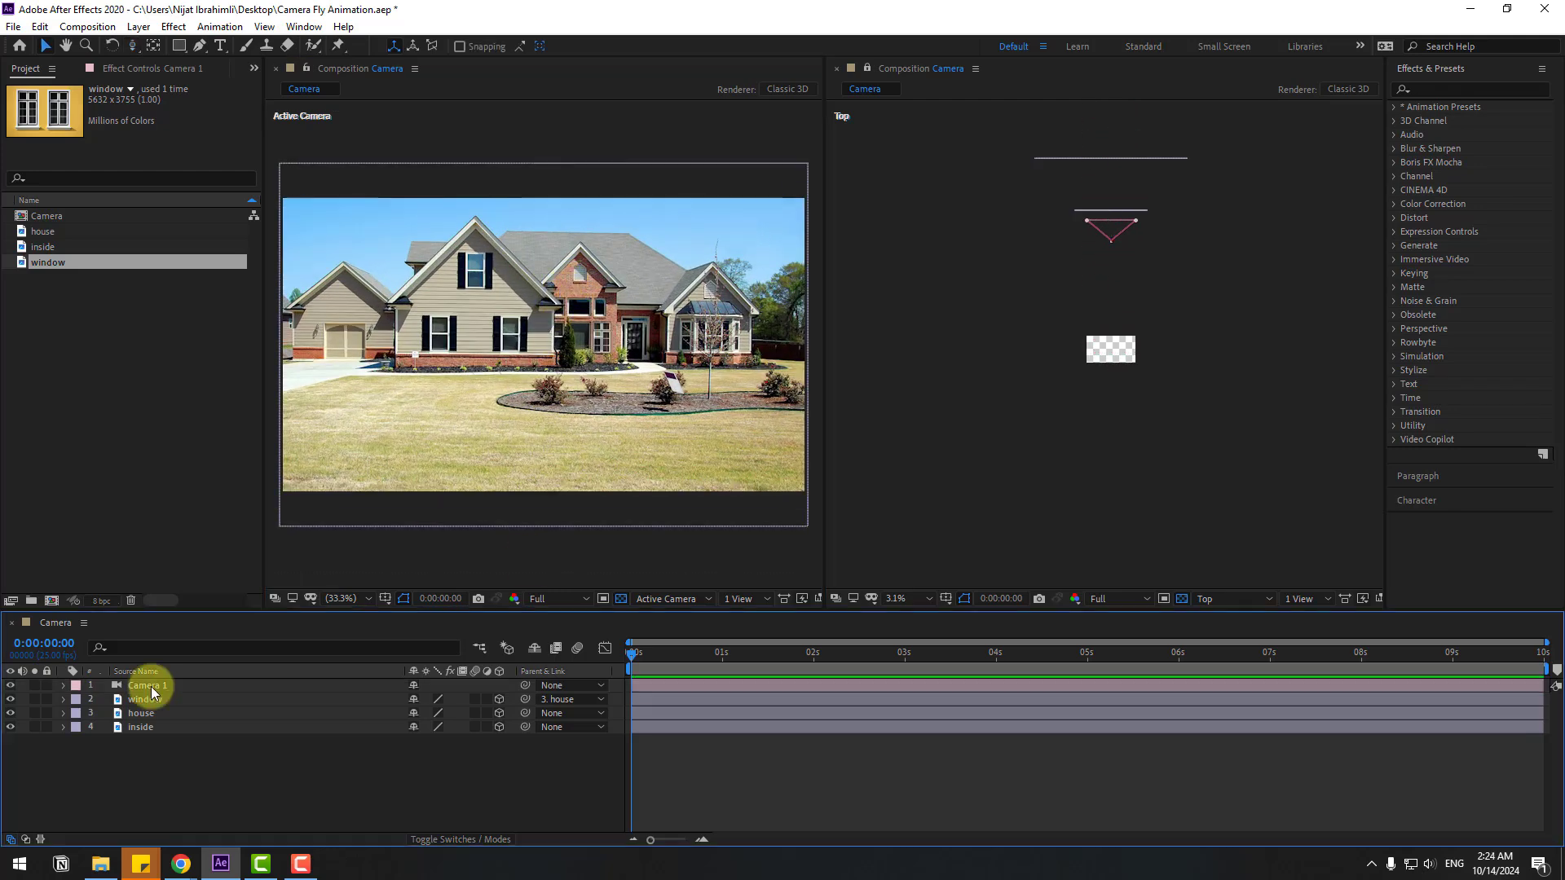
{"action": "left_click", "coordinate": [137, 686]}
{"action": "right_click", "coordinate": [150, 686]}
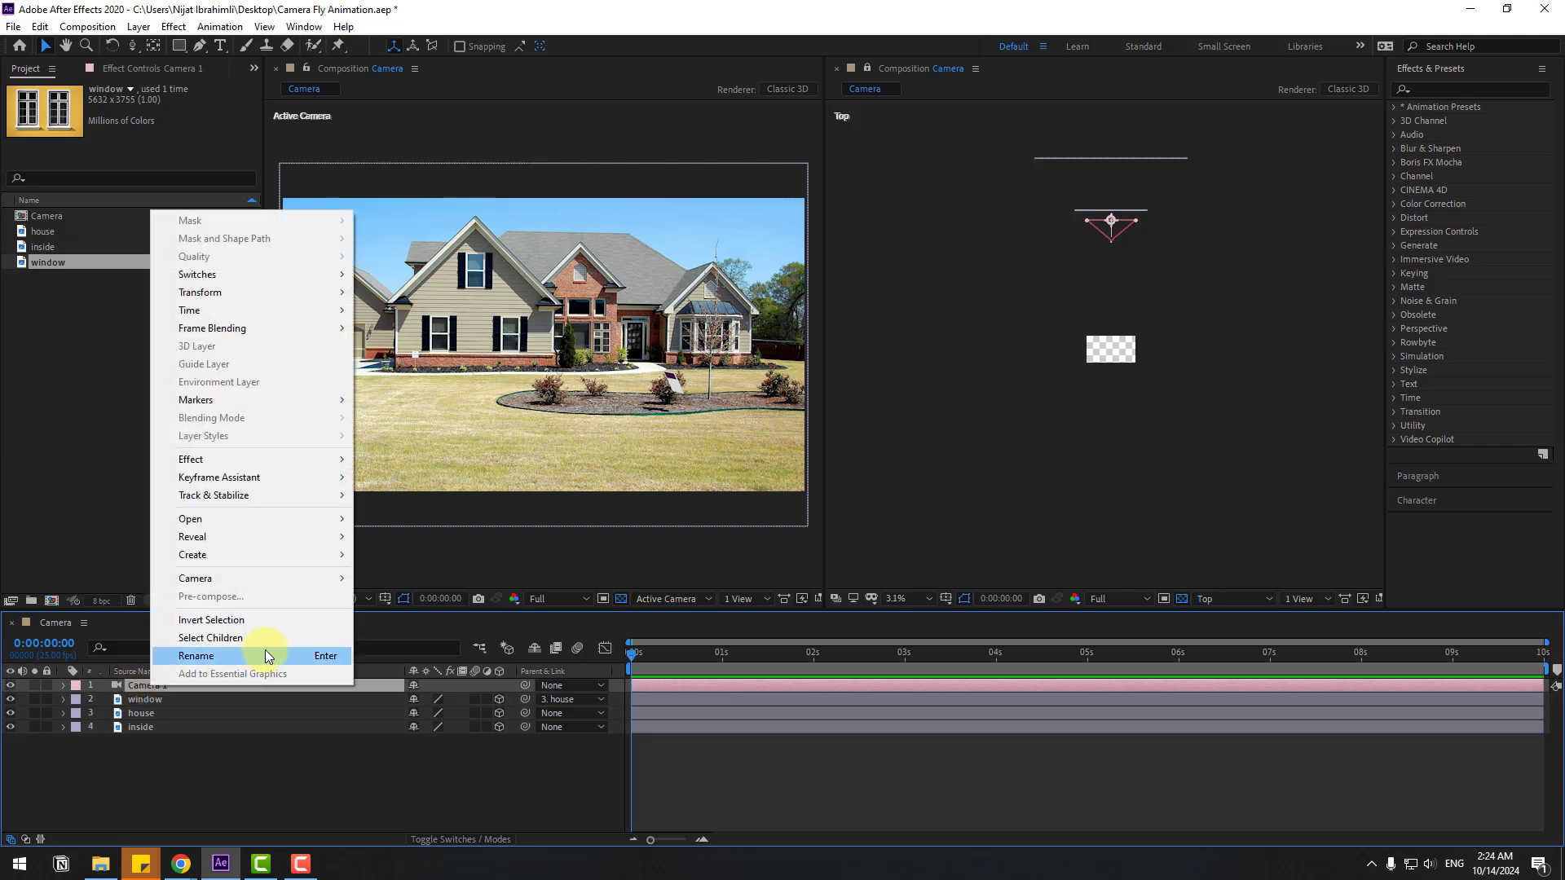
{"action": "mouse_move", "coordinate": [334, 579]}
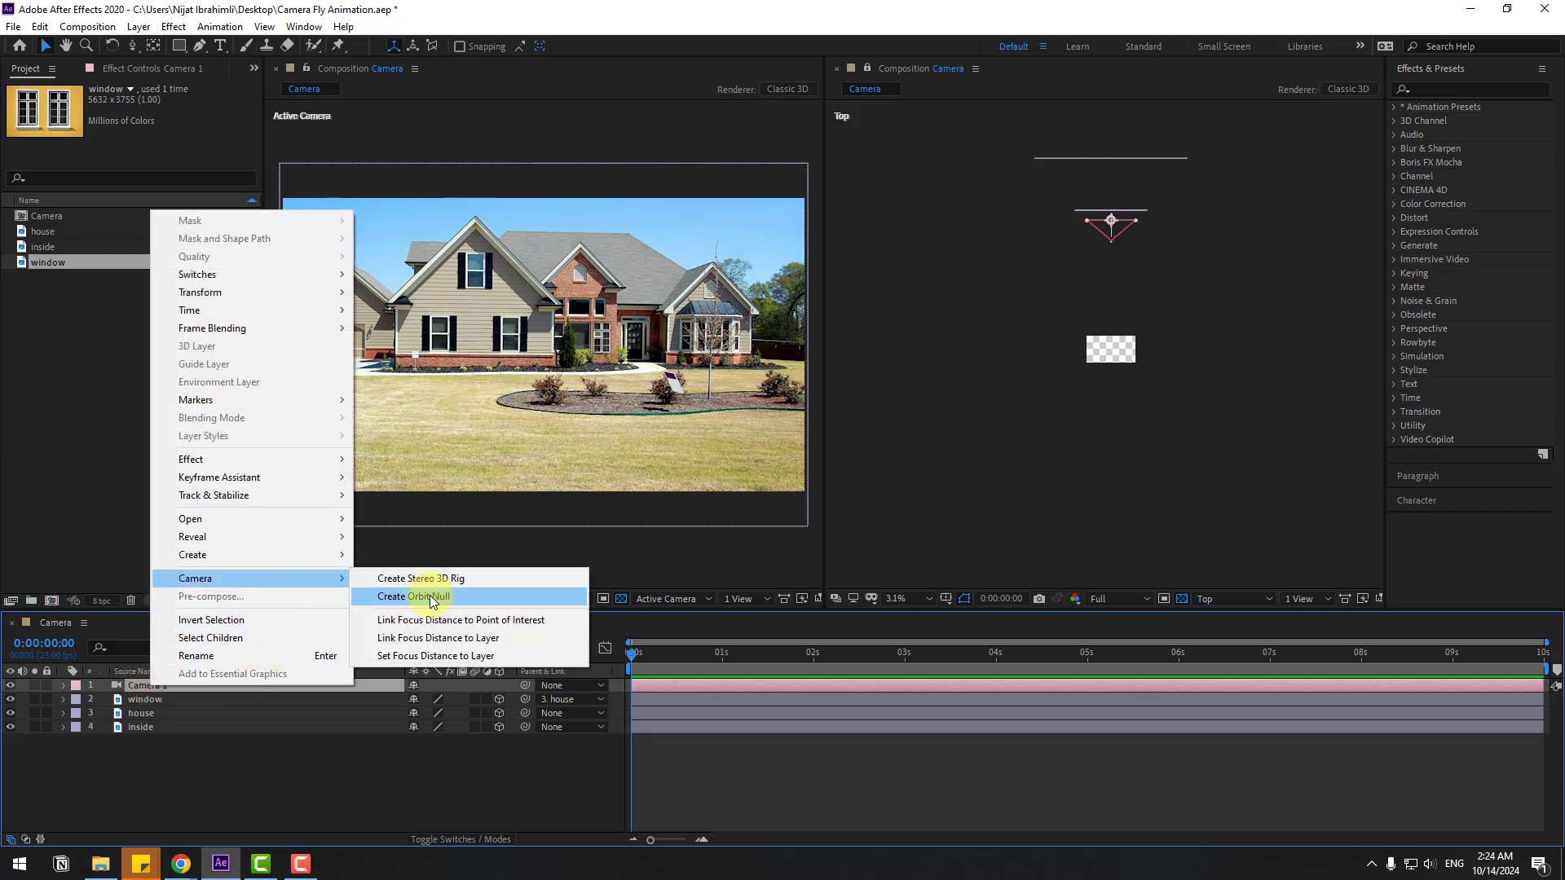
{"action": "left_click", "coordinate": [429, 595]}
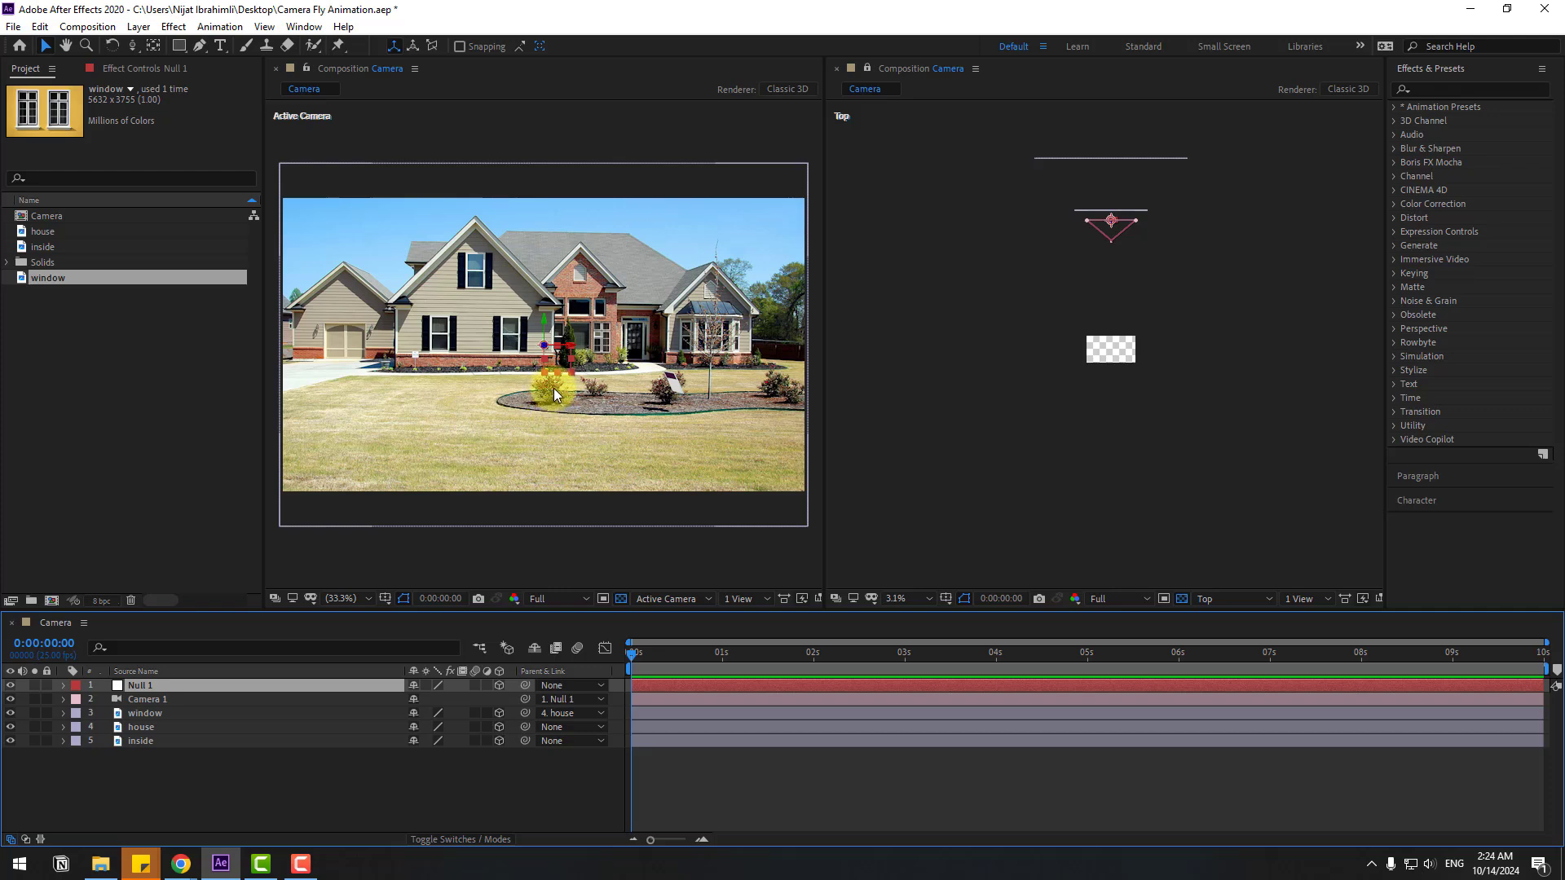
Keyframe Null 1's Position at 5 seconds and set its Z to 6070 at 0 seconds.
{"action": "left_click", "coordinate": [152, 46]}
{"action": "left_click", "coordinate": [45, 47]}
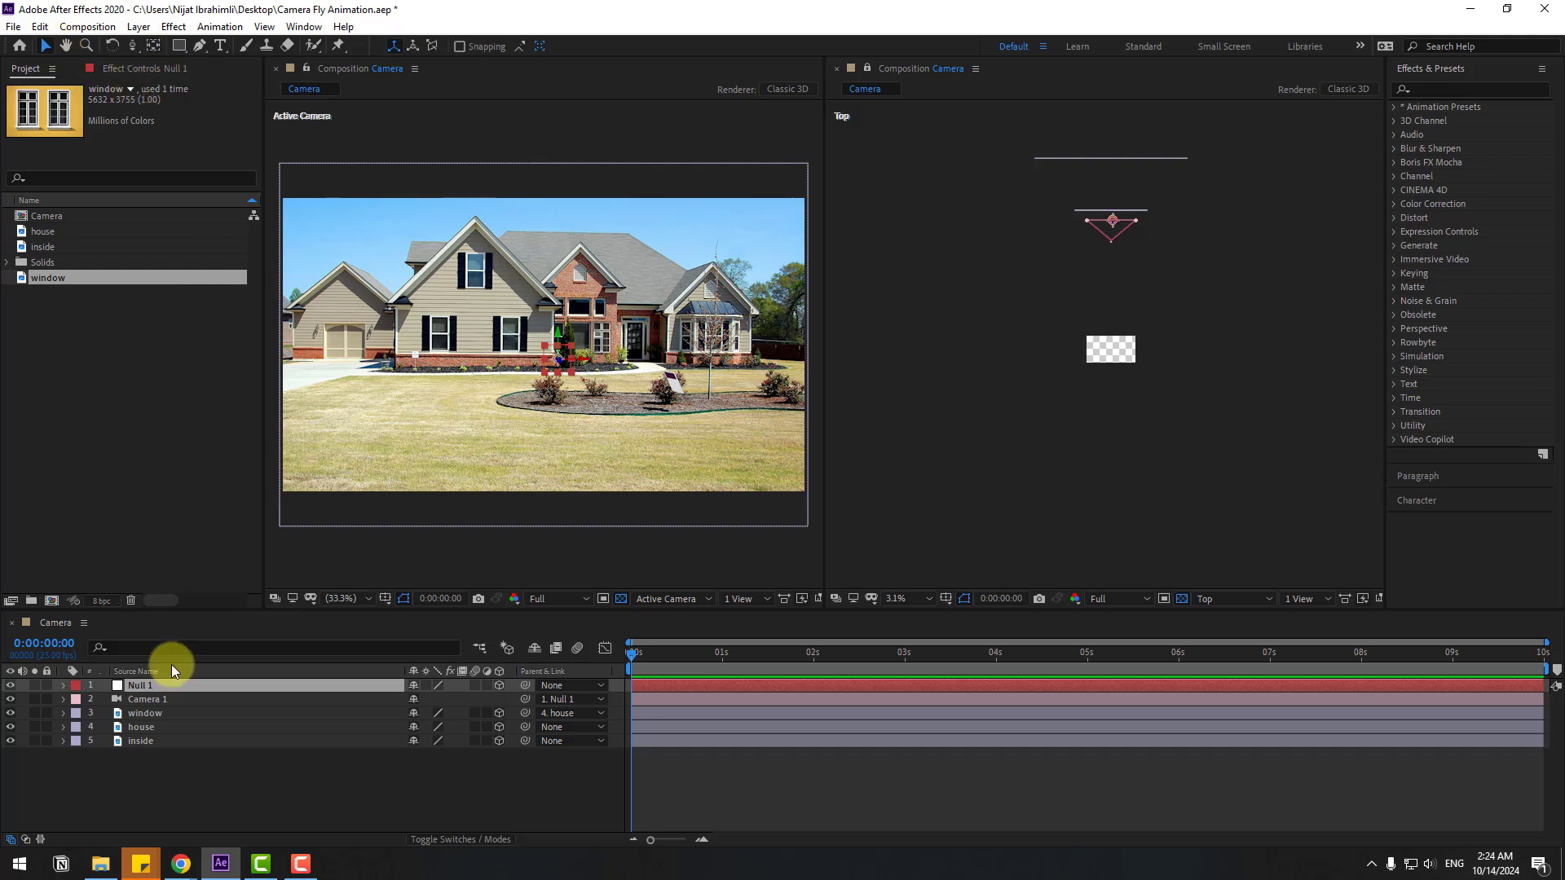
{"action": "left_click", "coordinate": [143, 690]}
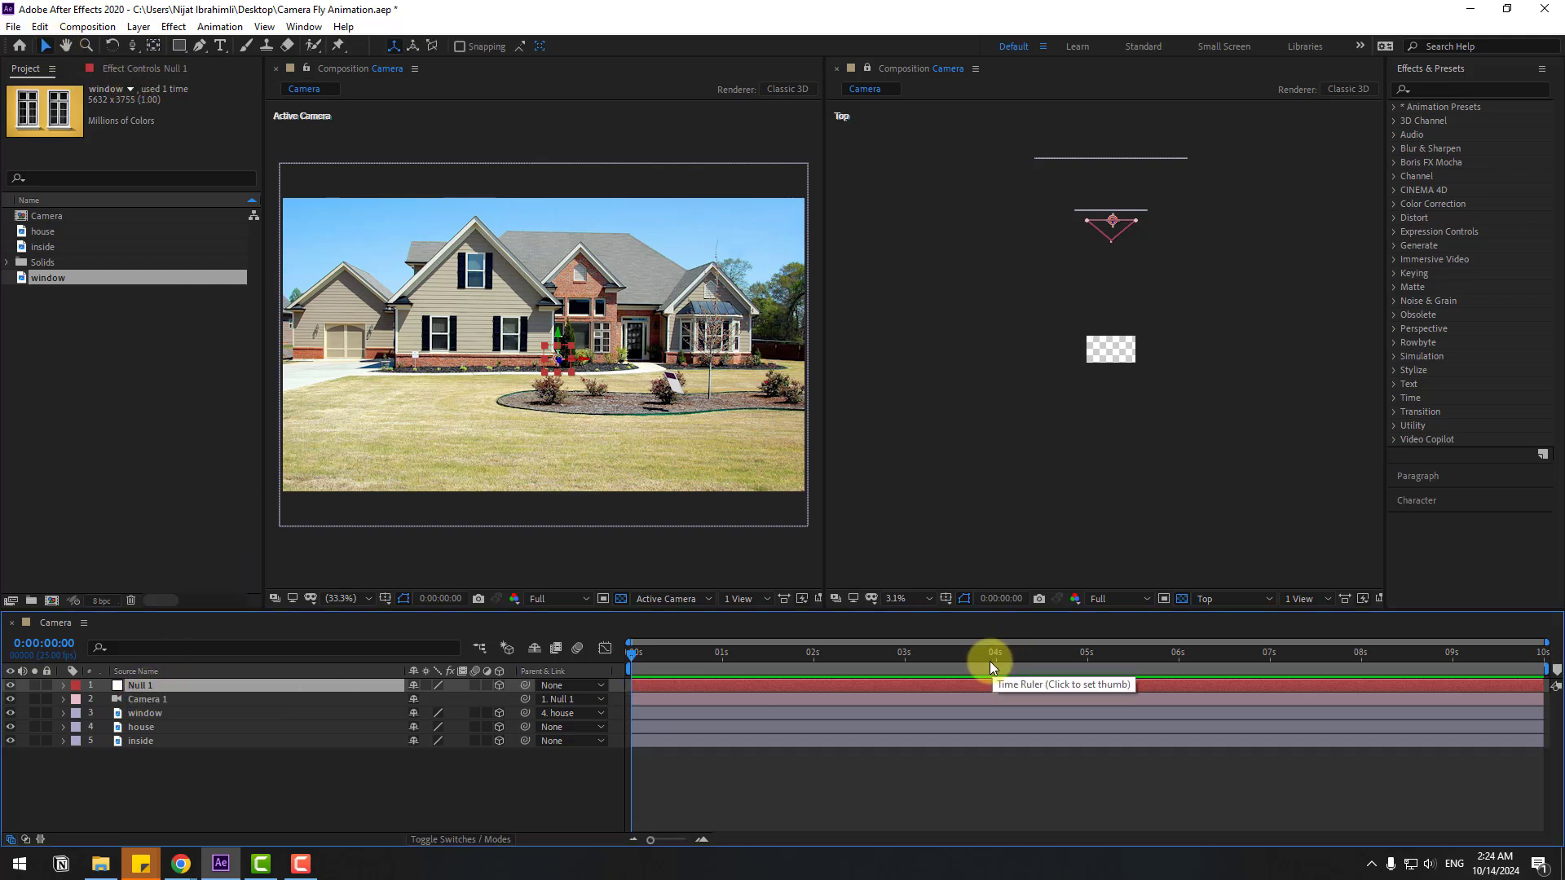
{"action": "left_click_drag", "start_coordinate": [989, 662], "coordinate": [1088, 667]}
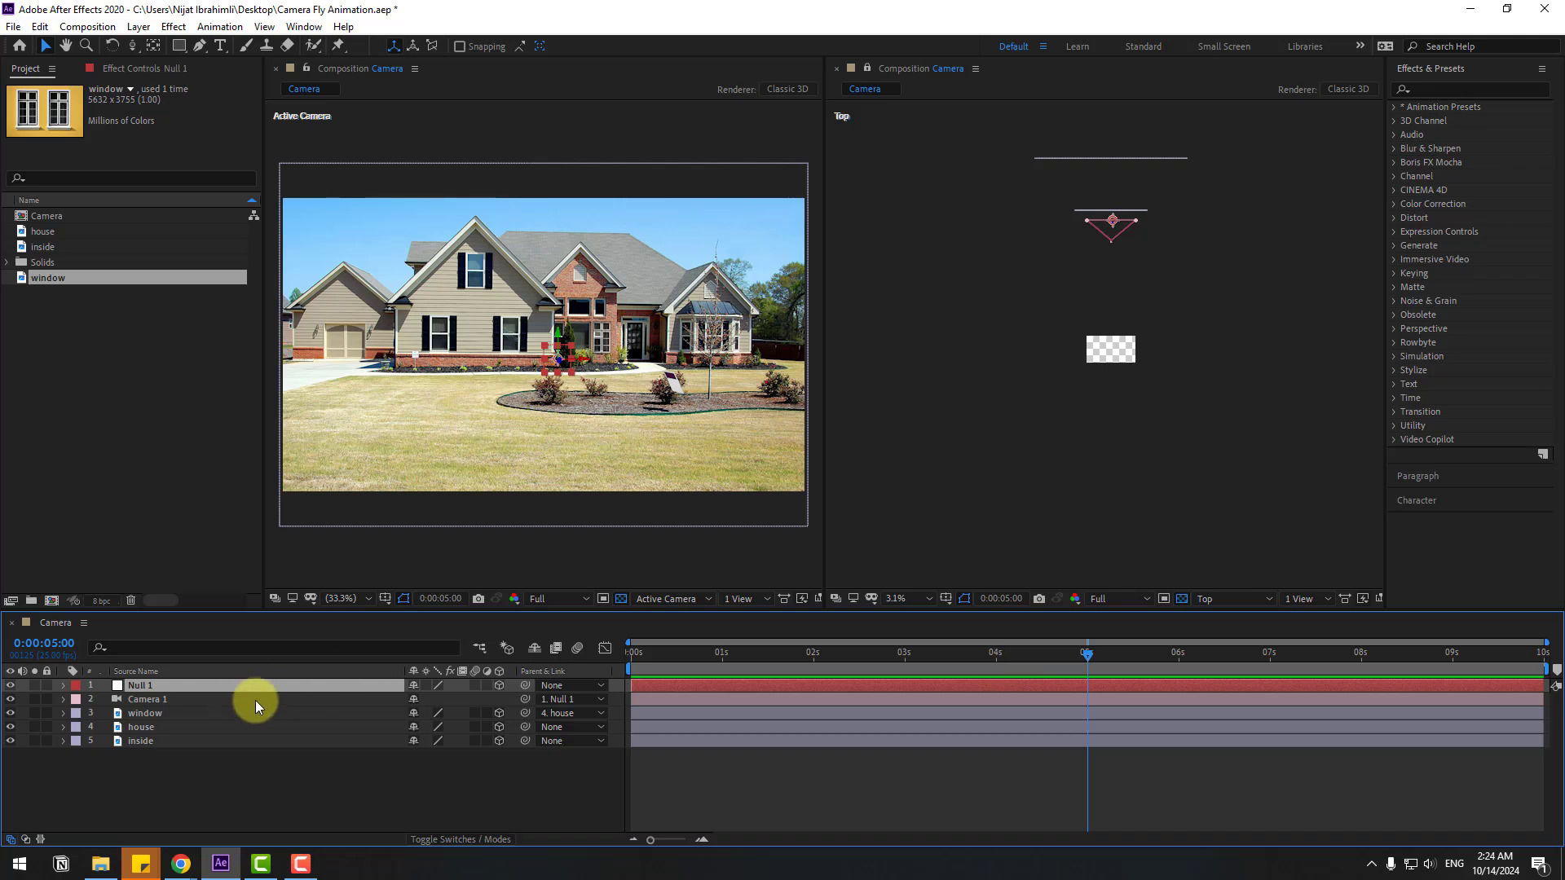
{"action": "key", "text": "p"}
{"action": "left_click", "coordinate": [105, 700]}
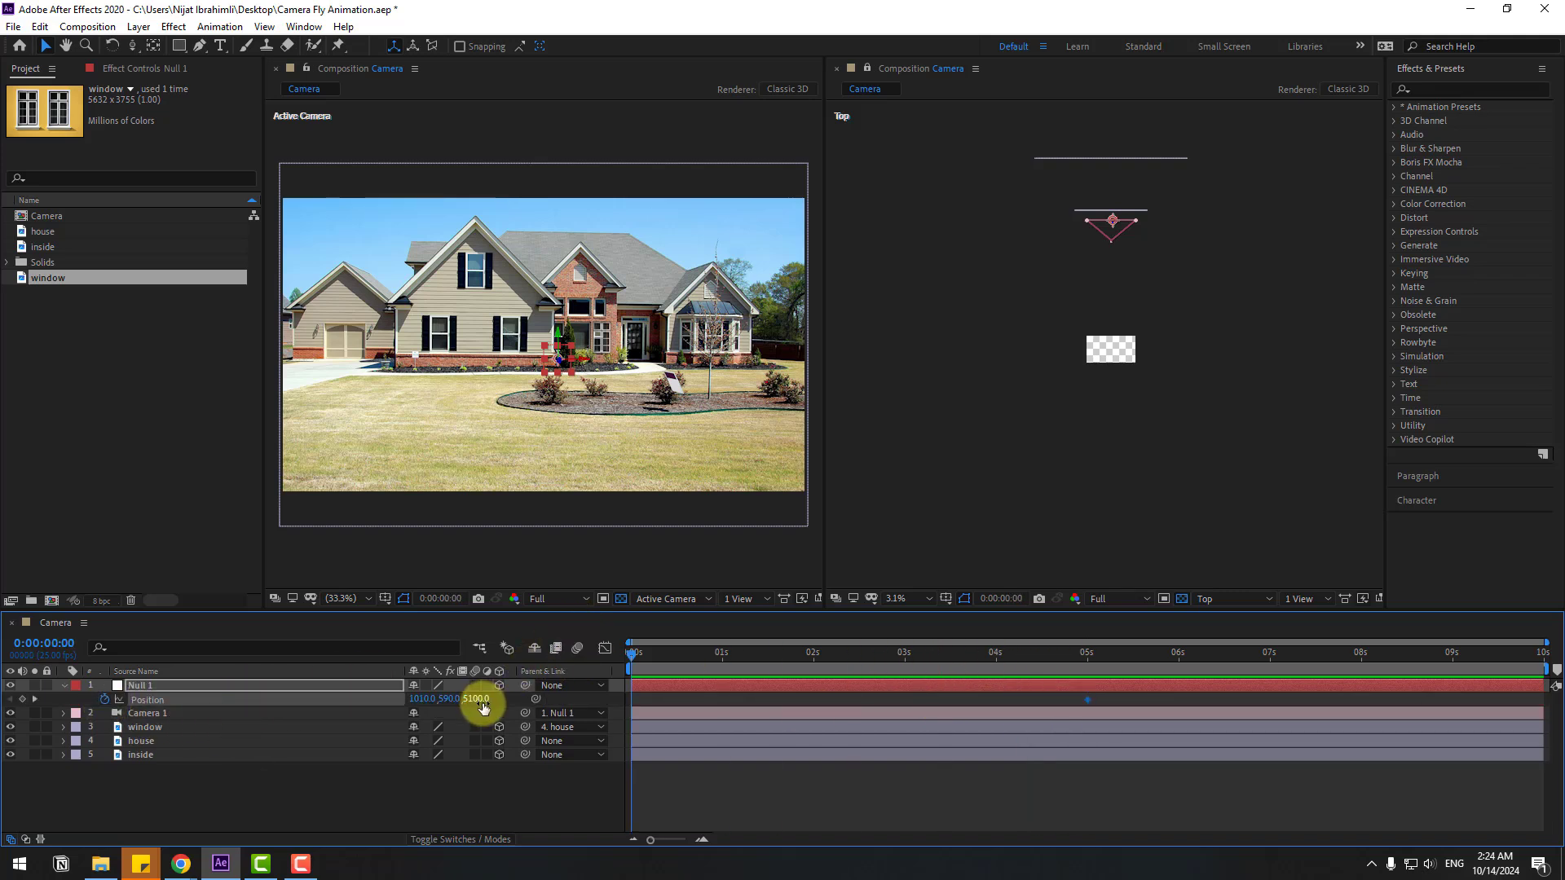
{"action": "left_click_drag", "start_coordinate": [484, 707], "coordinate": [608, 466]}
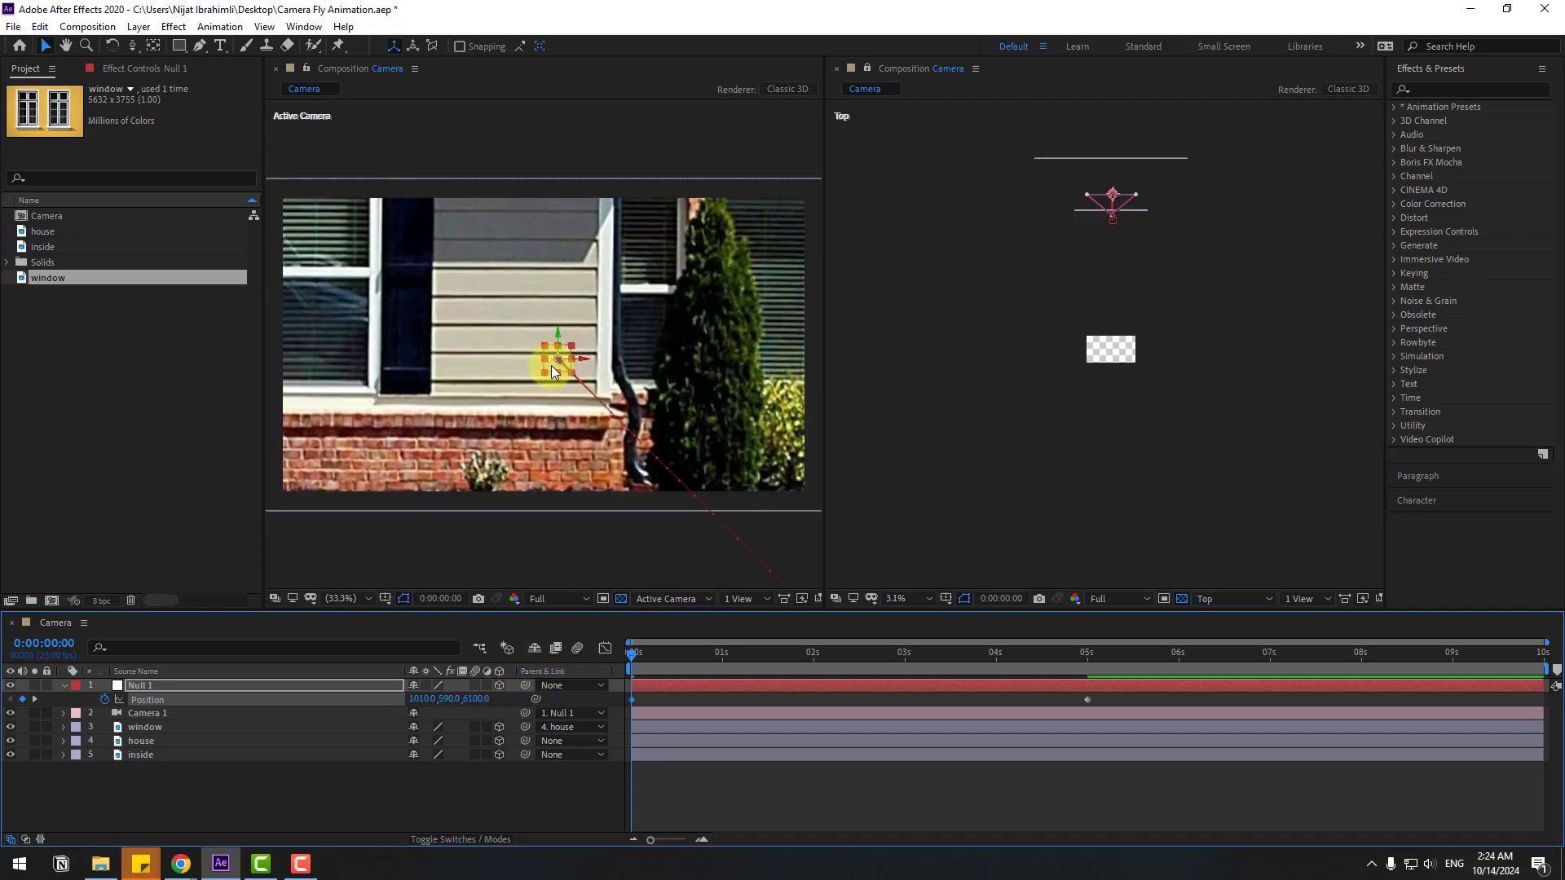
Move Null 1 close to the window and key its Position near 0:00:01:05.
{"action": "left_click_drag", "start_coordinate": [551, 365], "coordinate": [608, 353]}
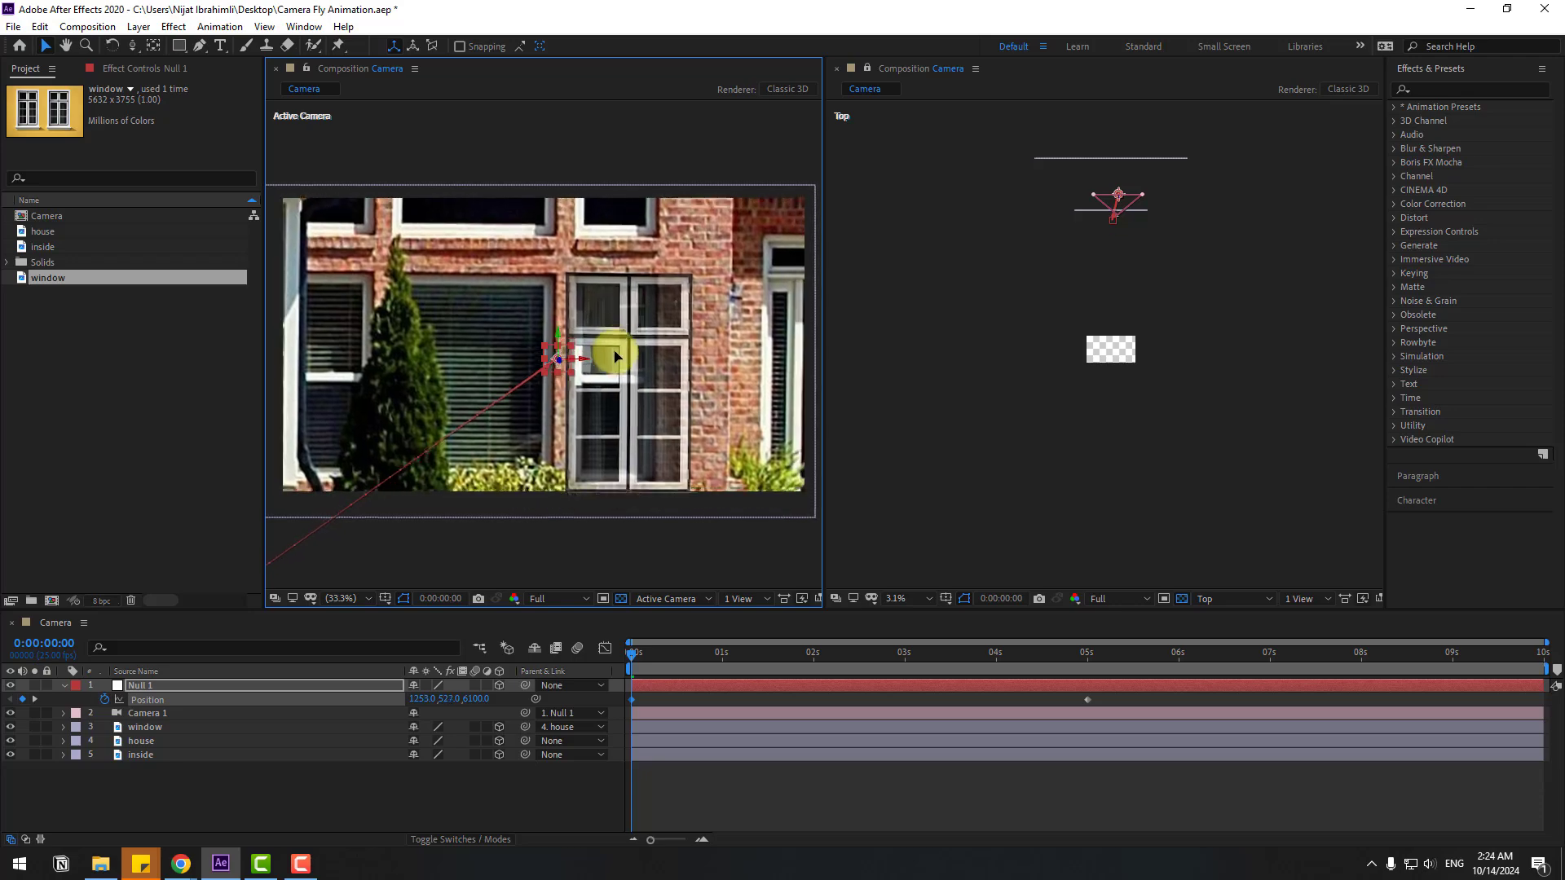
{"action": "left_click_drag", "start_coordinate": [475, 698], "coordinate": [584, 667]}
{"action": "left_click", "coordinate": [447, 708]}
{"action": "left_click_drag", "start_coordinate": [447, 708], "coordinate": [740, 667]}
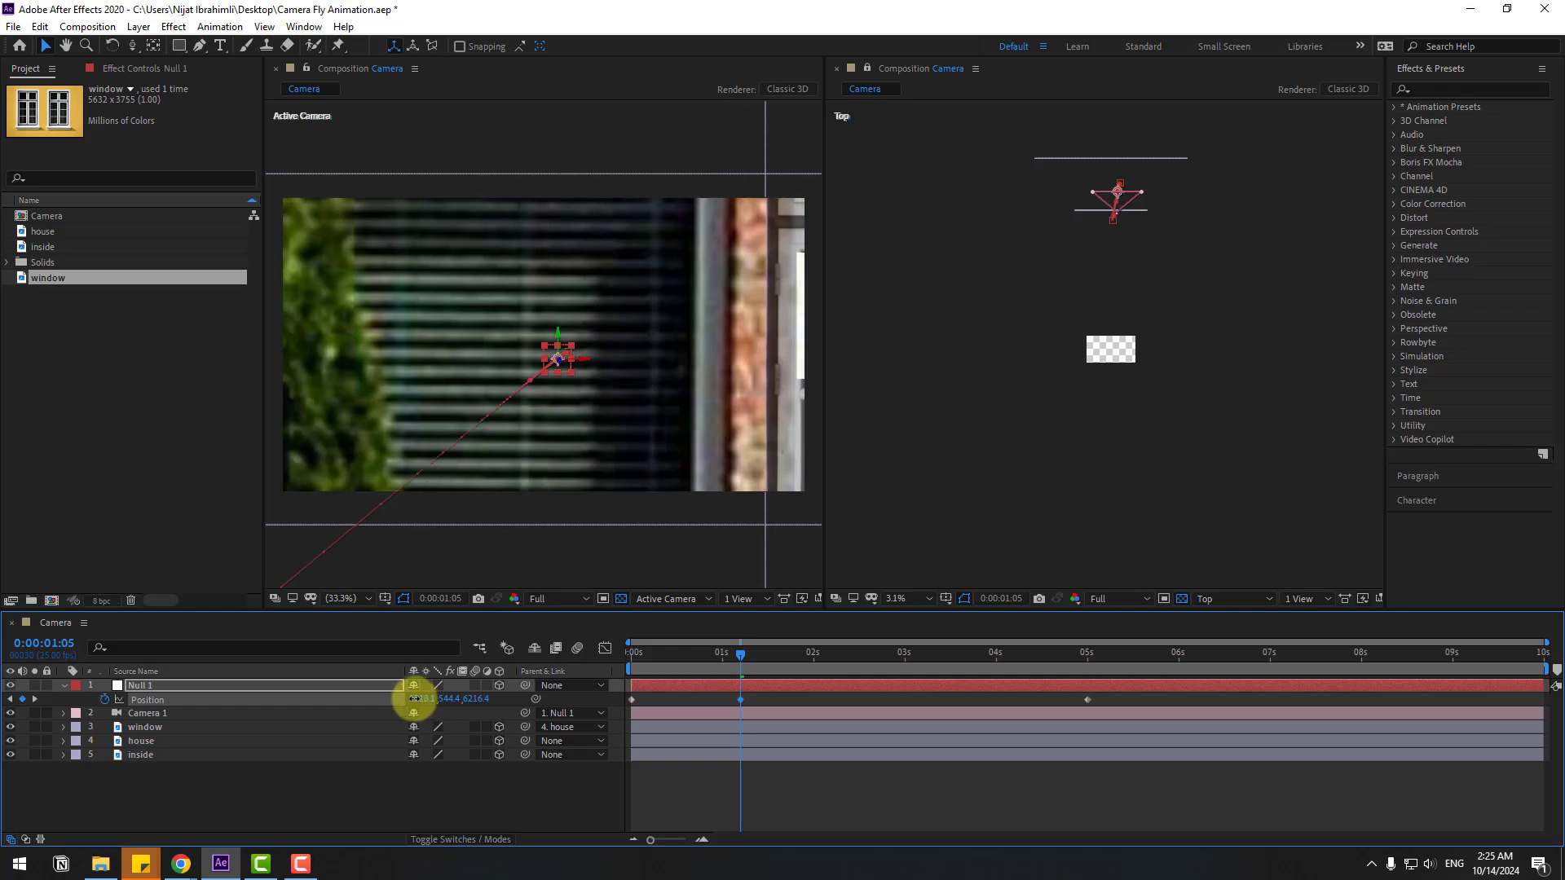
{"action": "left_click_drag", "start_coordinate": [413, 699], "coordinate": [454, 699]}
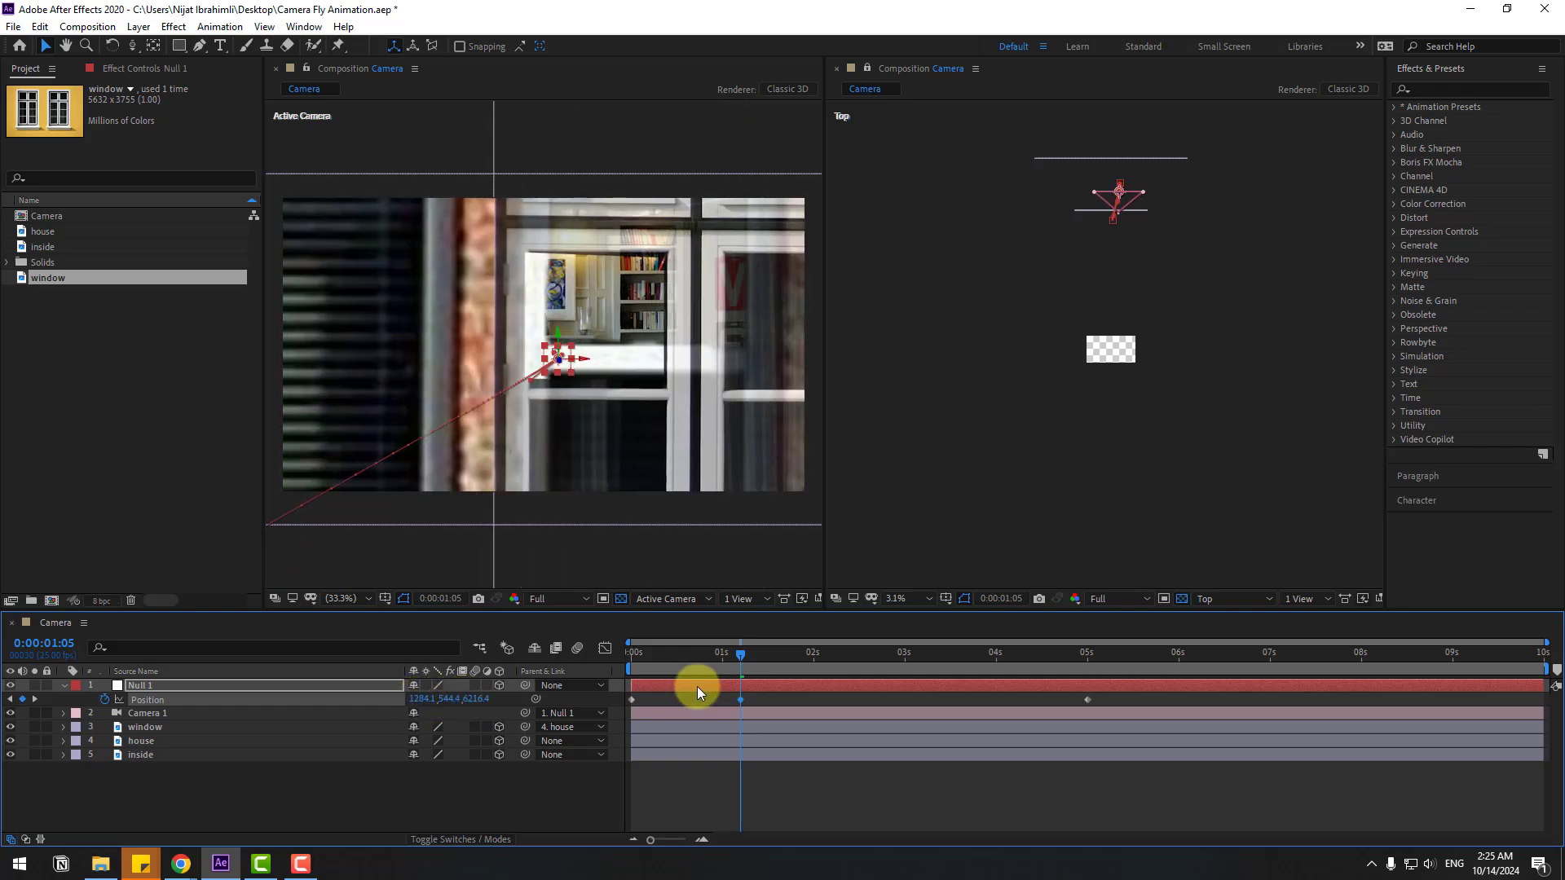
{"action": "mouse_move", "coordinate": [721, 661]}
{"action": "left_mouse_down"}
{"action": "mouse_move", "coordinate": [703, 658]}
{"action": "mouse_move", "coordinate": [808, 660]}
{"action": "mouse_move", "coordinate": [700, 660]}
{"action": "mouse_move", "coordinate": [740, 661]}
{"action": "left_mouse_up"}
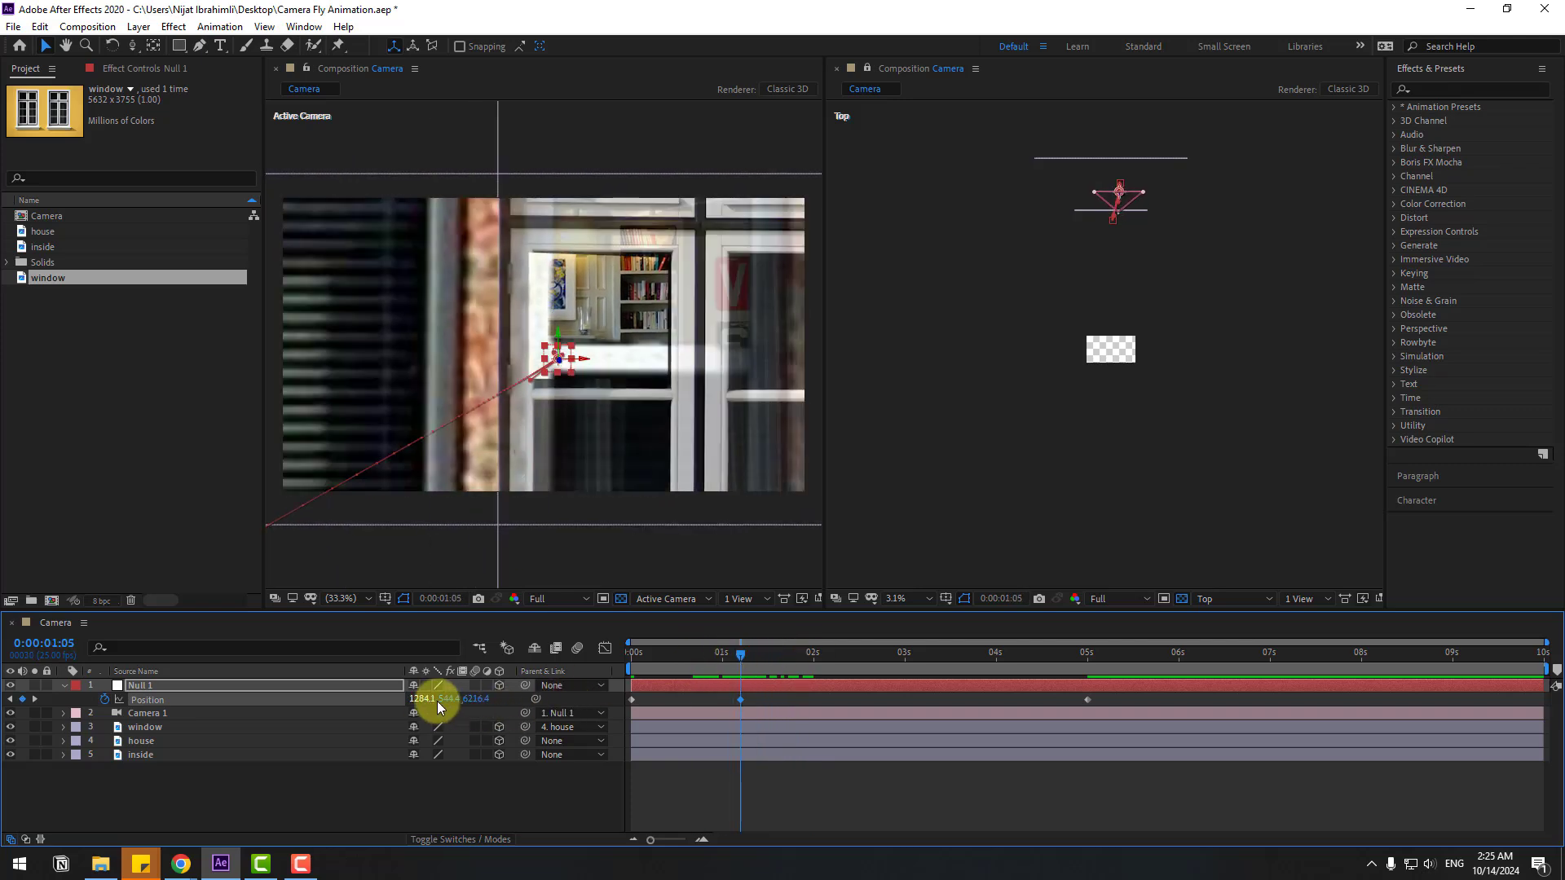
Check the window layer's 100% Opacity, then preview the move and return to 0:00:01:05.
{"action": "left_click", "coordinate": [159, 731]}
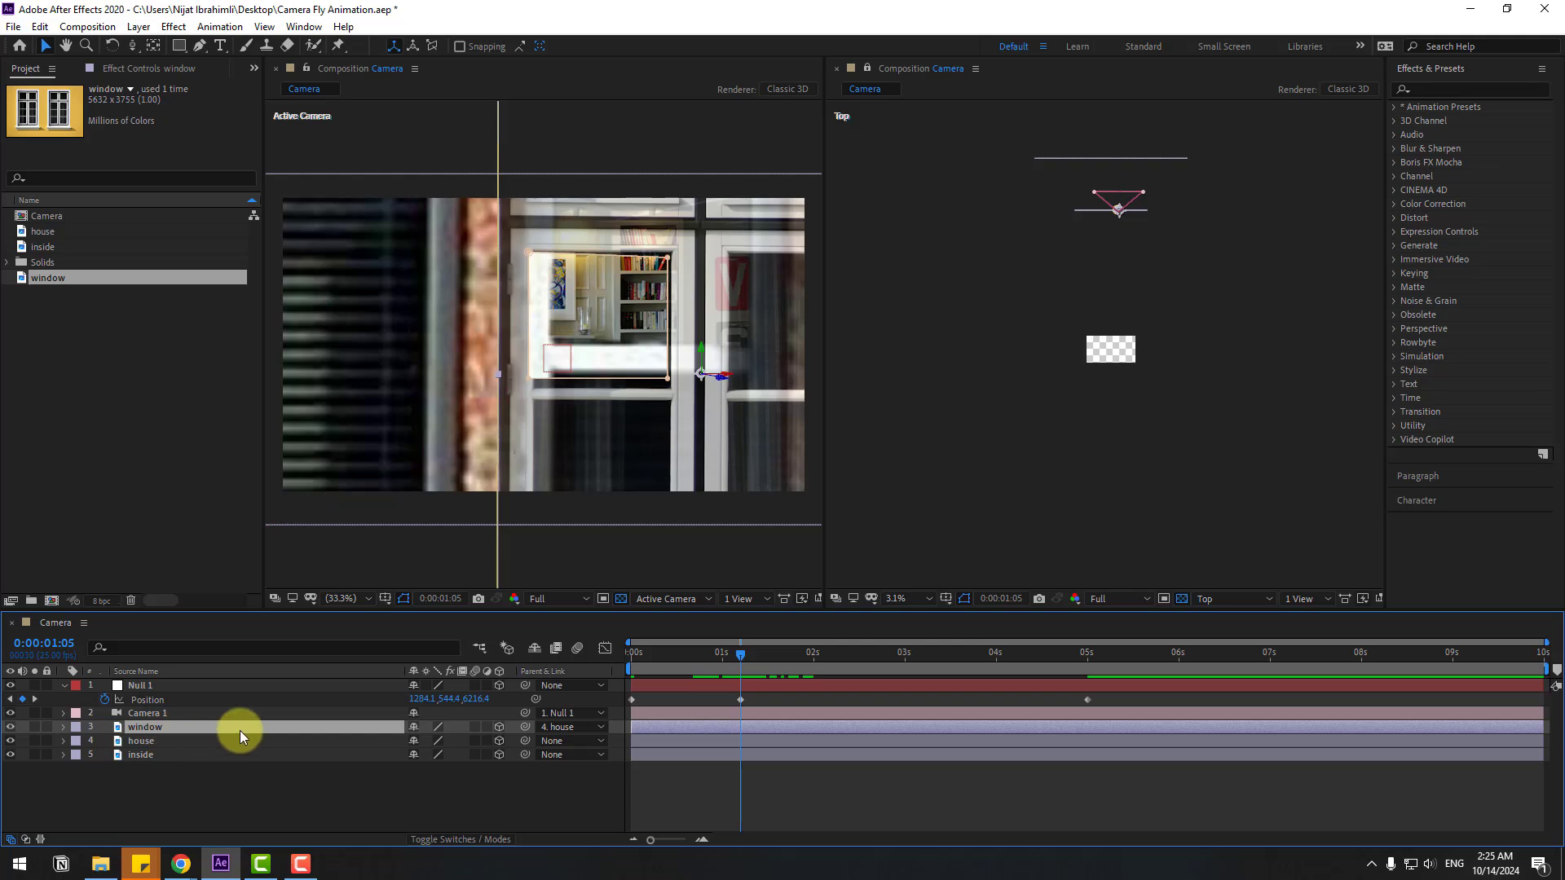
{"action": "key", "text": "t"}
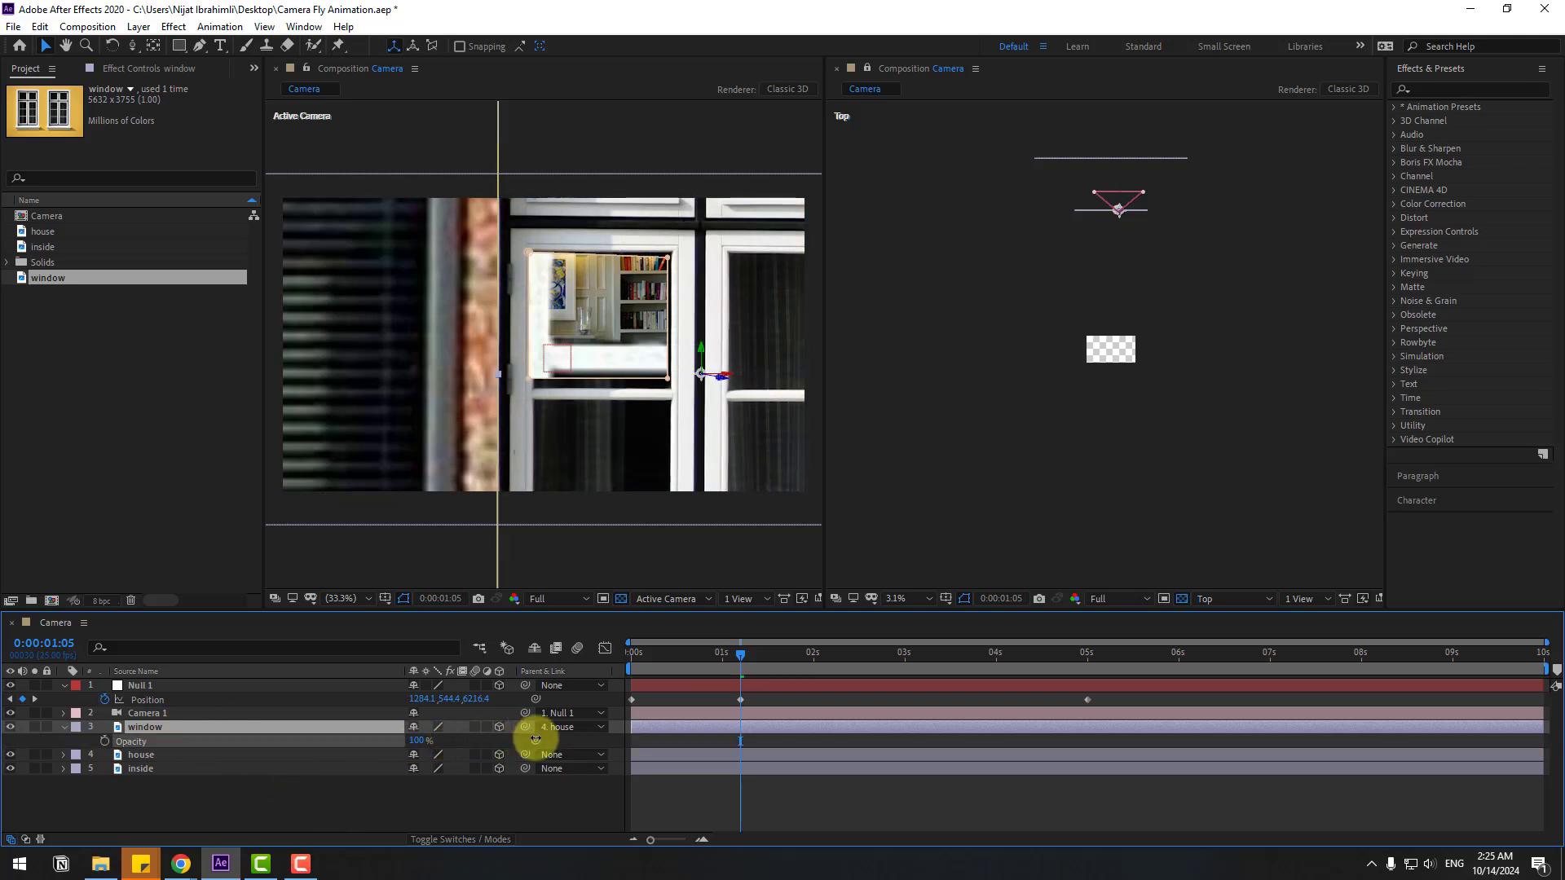
{"action": "left_click", "coordinate": [475, 794]}
{"action": "key", "text": "u"}
{"action": "key", "text": "u"}
{"action": "key", "text": "Home"}
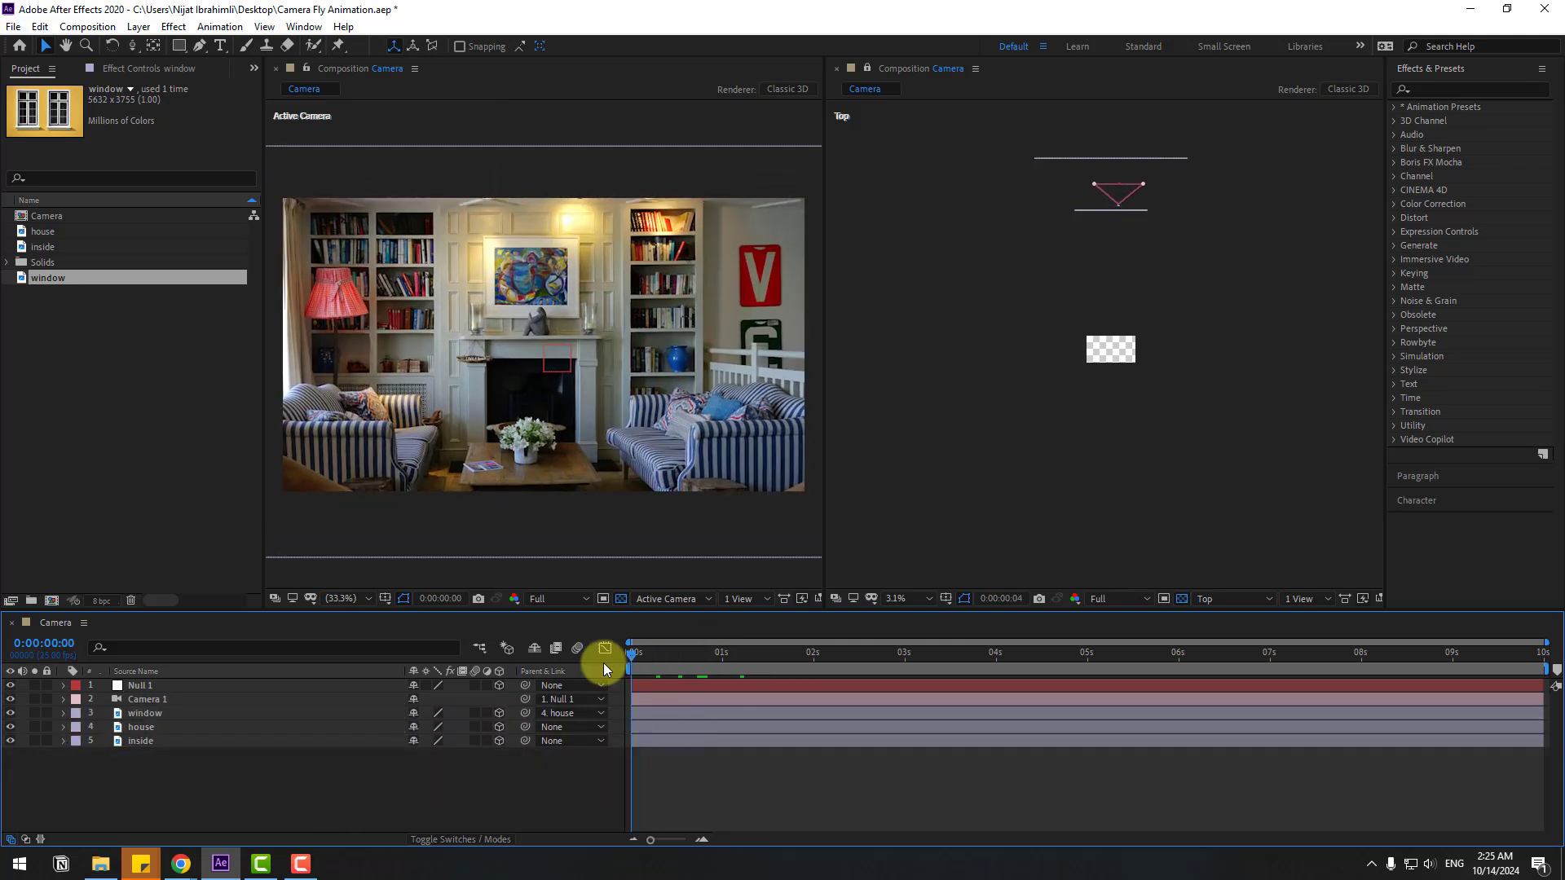
{"action": "key", "text": "space"}
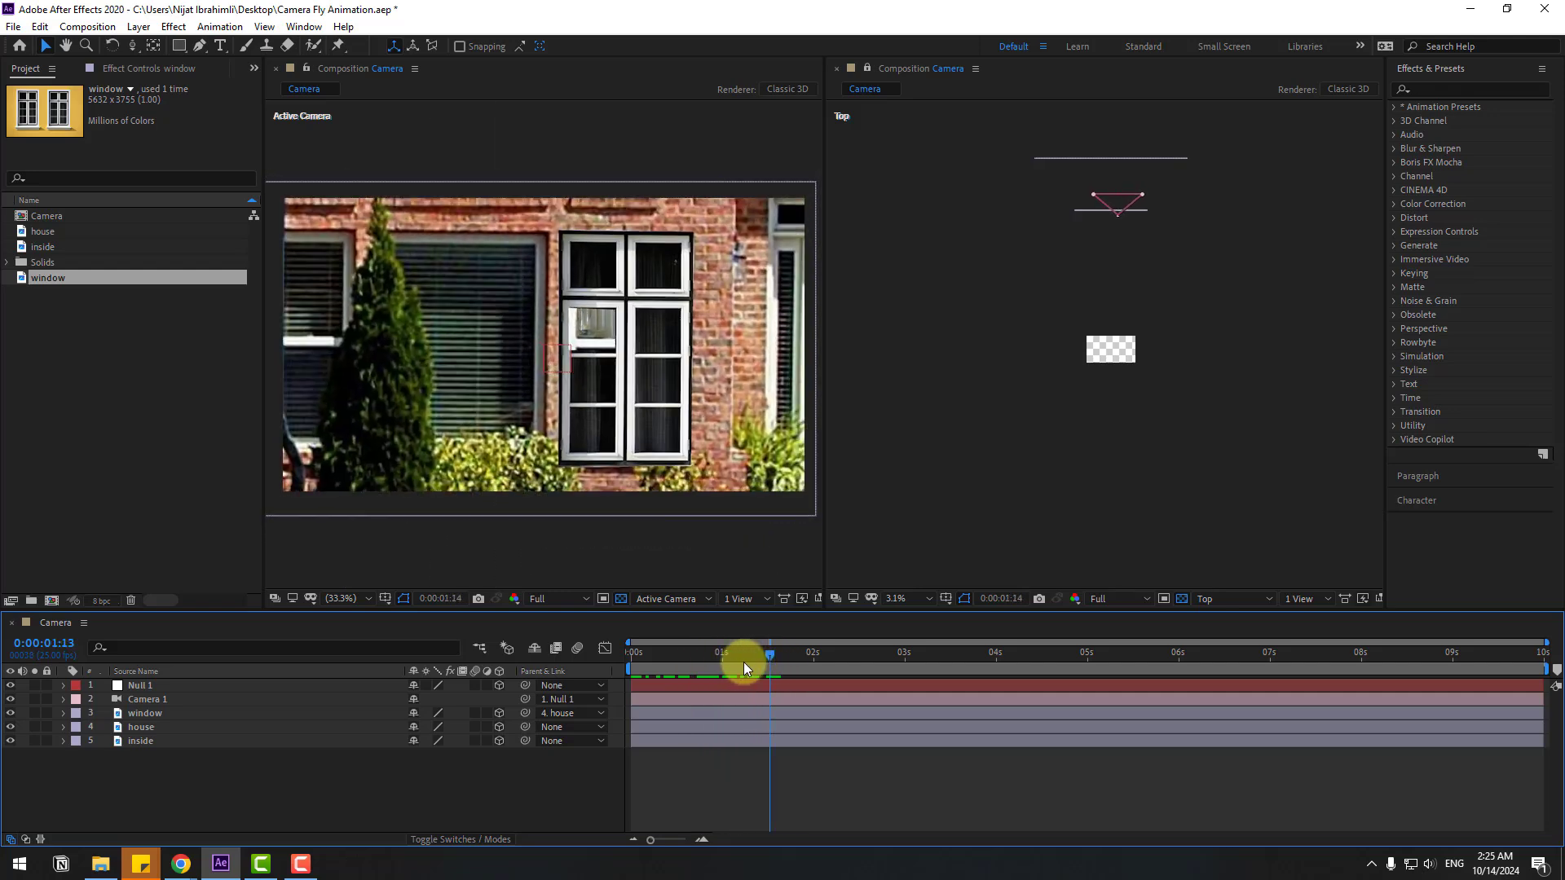
{"action": "left_click_drag", "start_coordinate": [744, 662], "coordinate": [730, 664]}
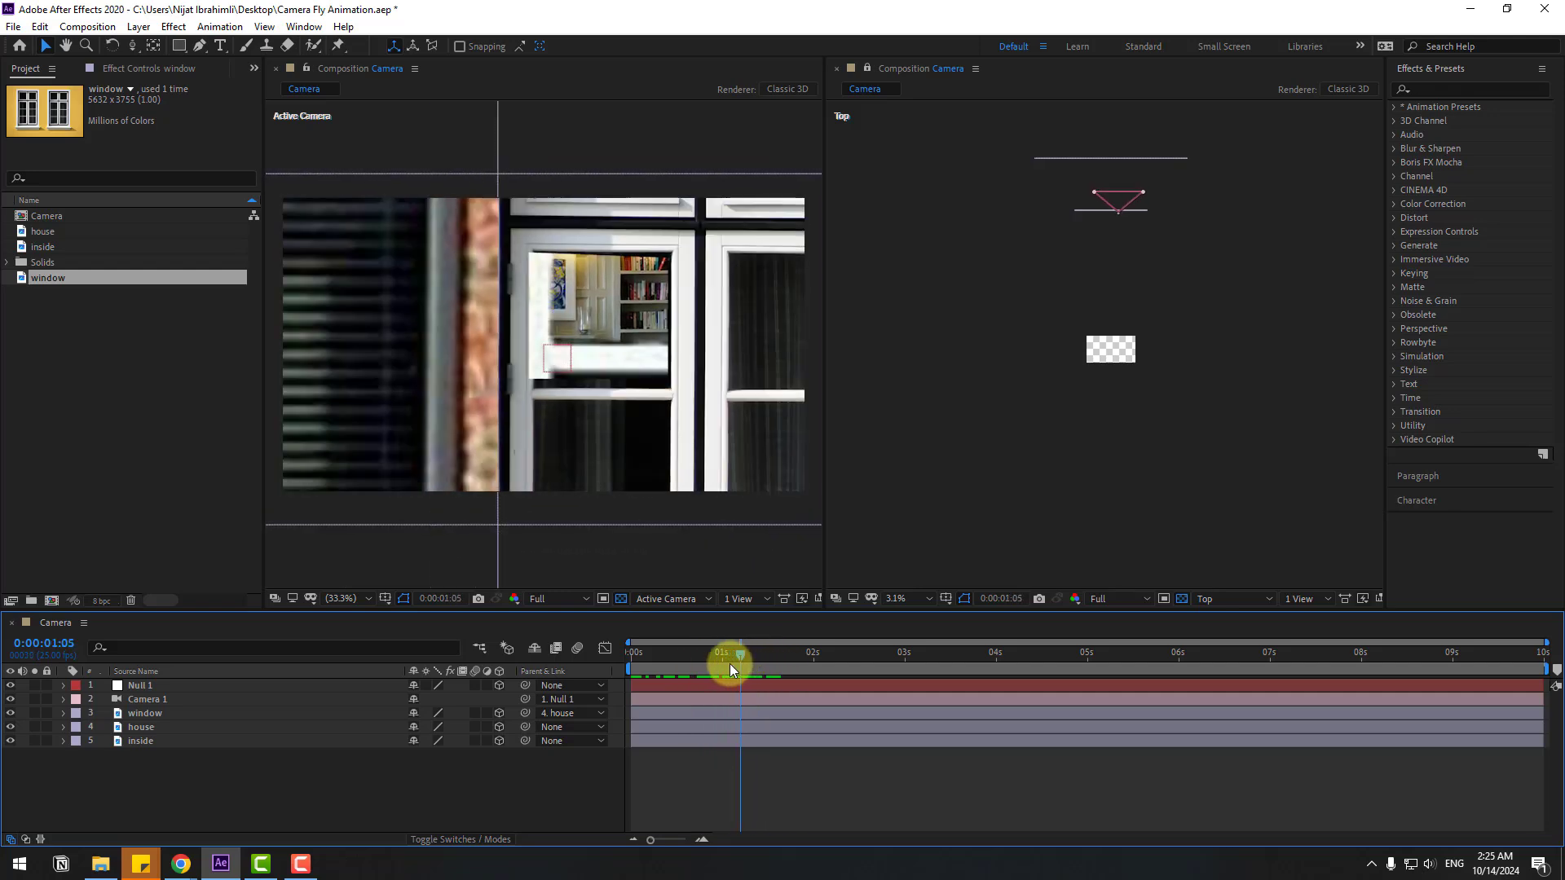
Shift the house mask and drag its three corners onto the window frame corners.
{"action": "left_click", "coordinate": [141, 728]}
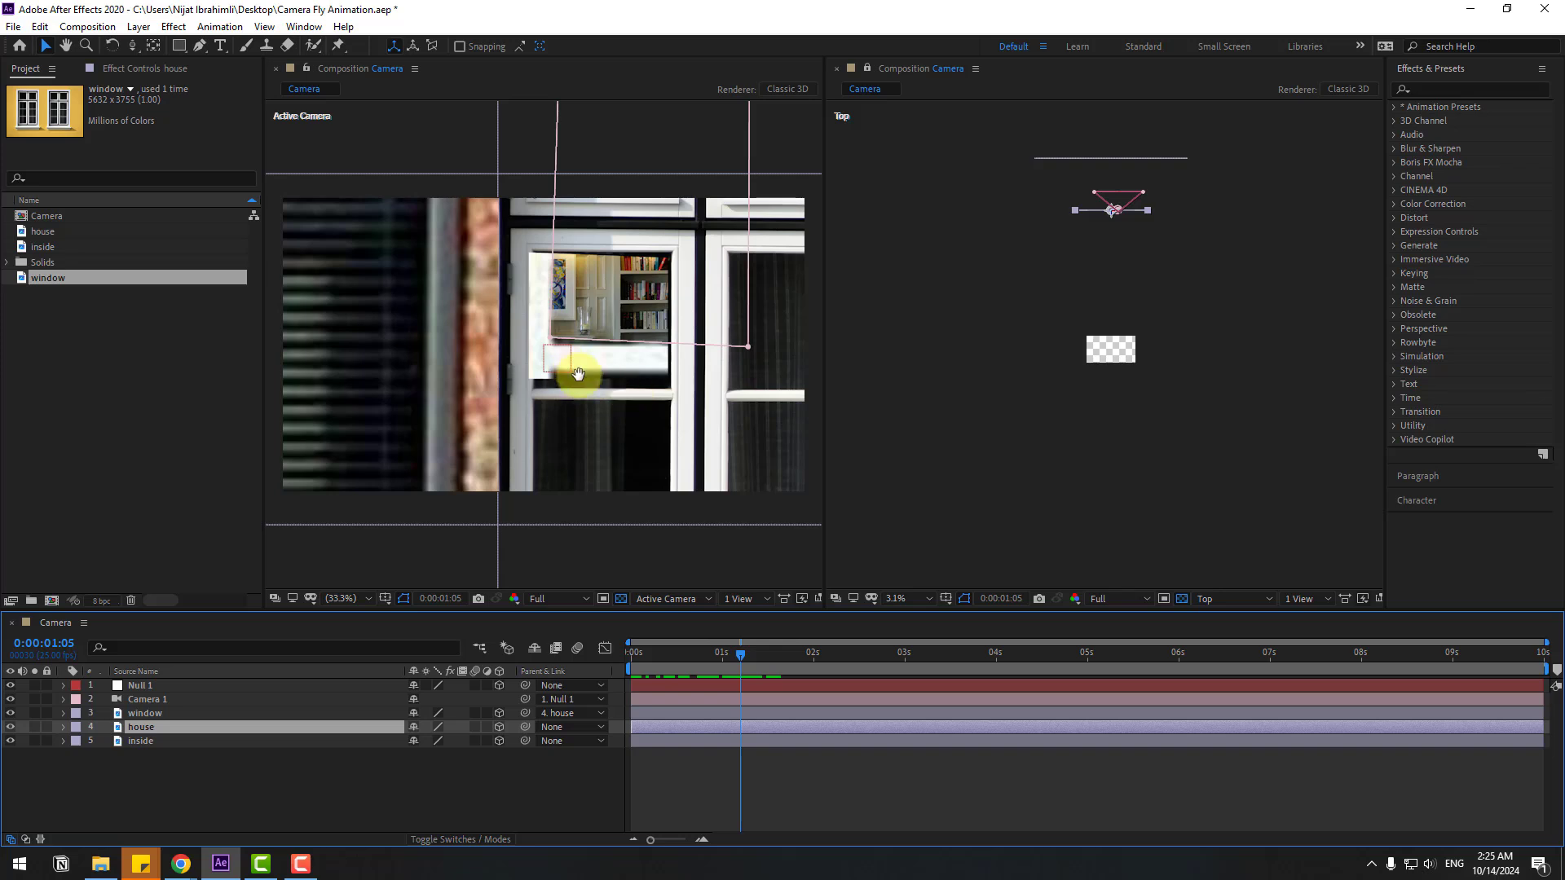
{"action": "left_click", "coordinate": [550, 386]}
{"action": "left_click_drag", "start_coordinate": [562, 381], "coordinate": [538, 424]}
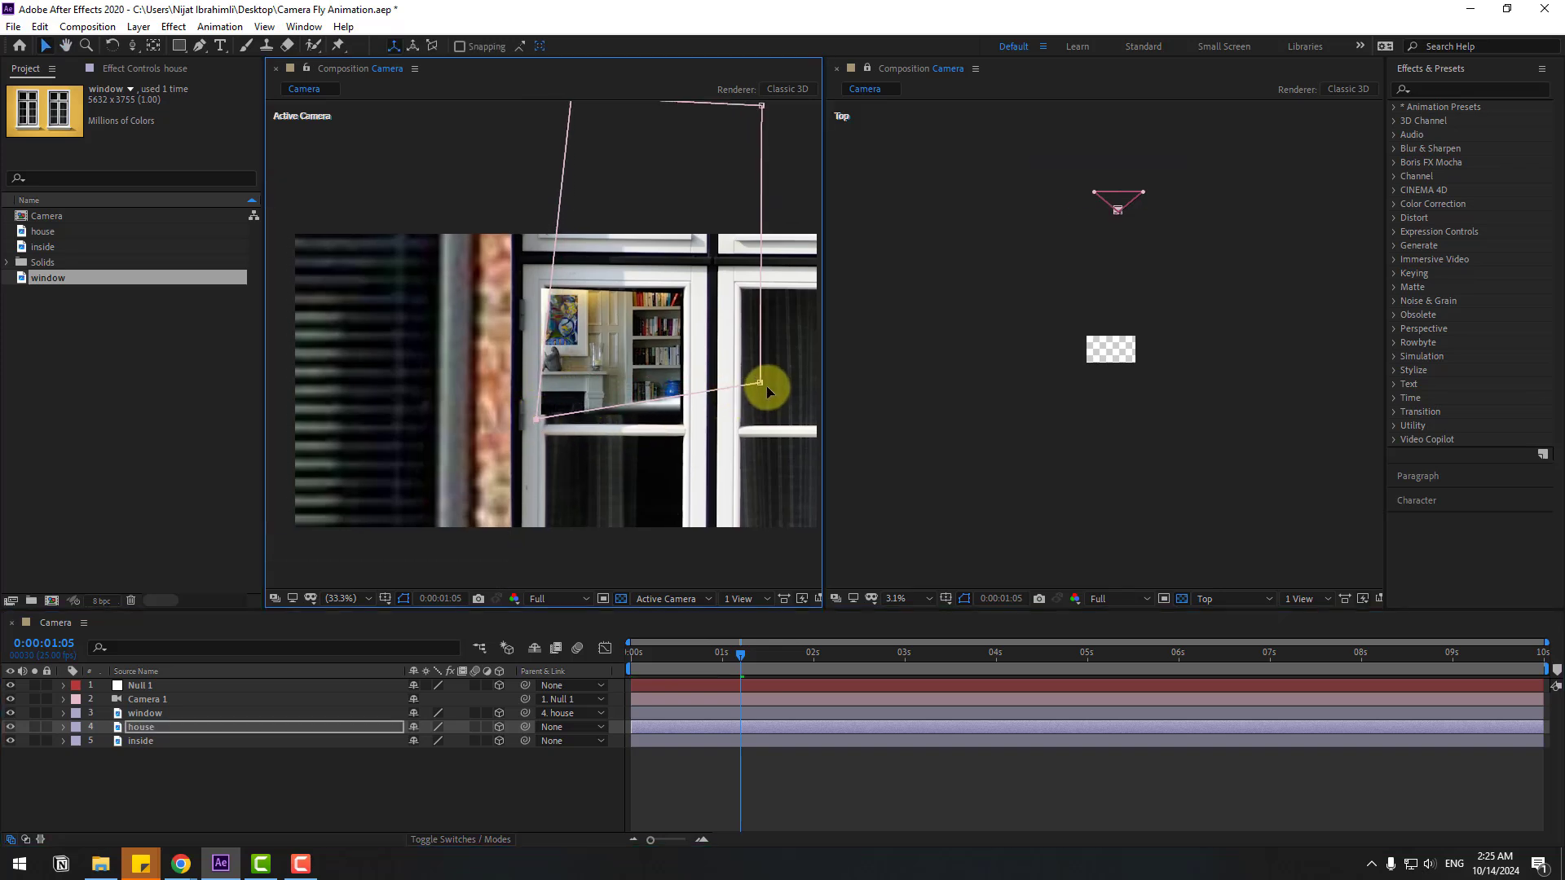
{"action": "left_click_drag", "start_coordinate": [760, 384], "coordinate": [699, 430]}
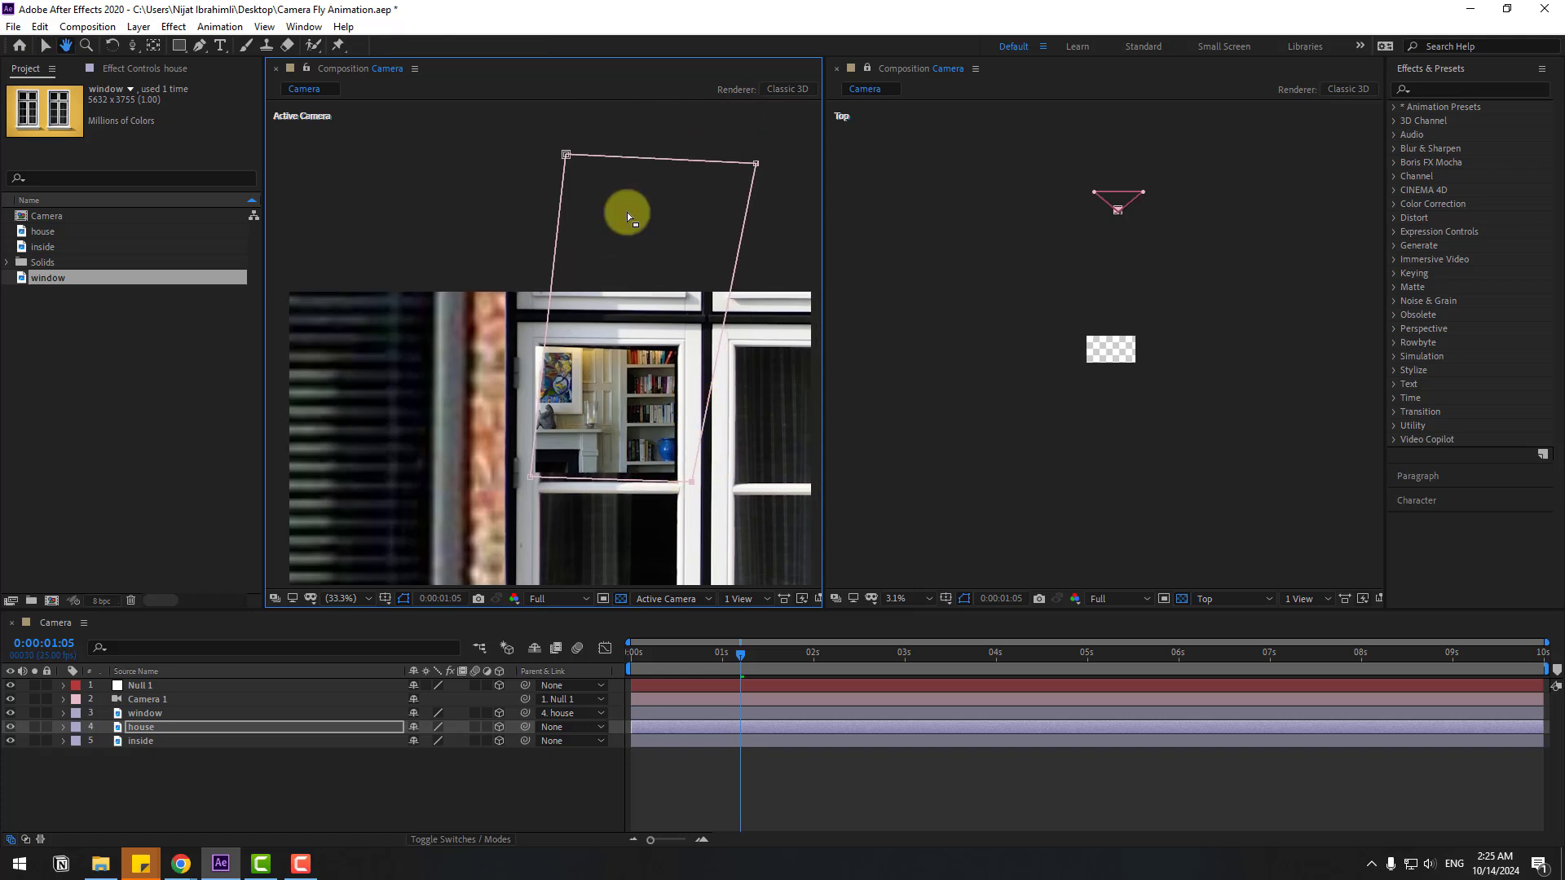
{"action": "left_click_drag", "start_coordinate": [559, 157], "coordinate": [545, 332]}
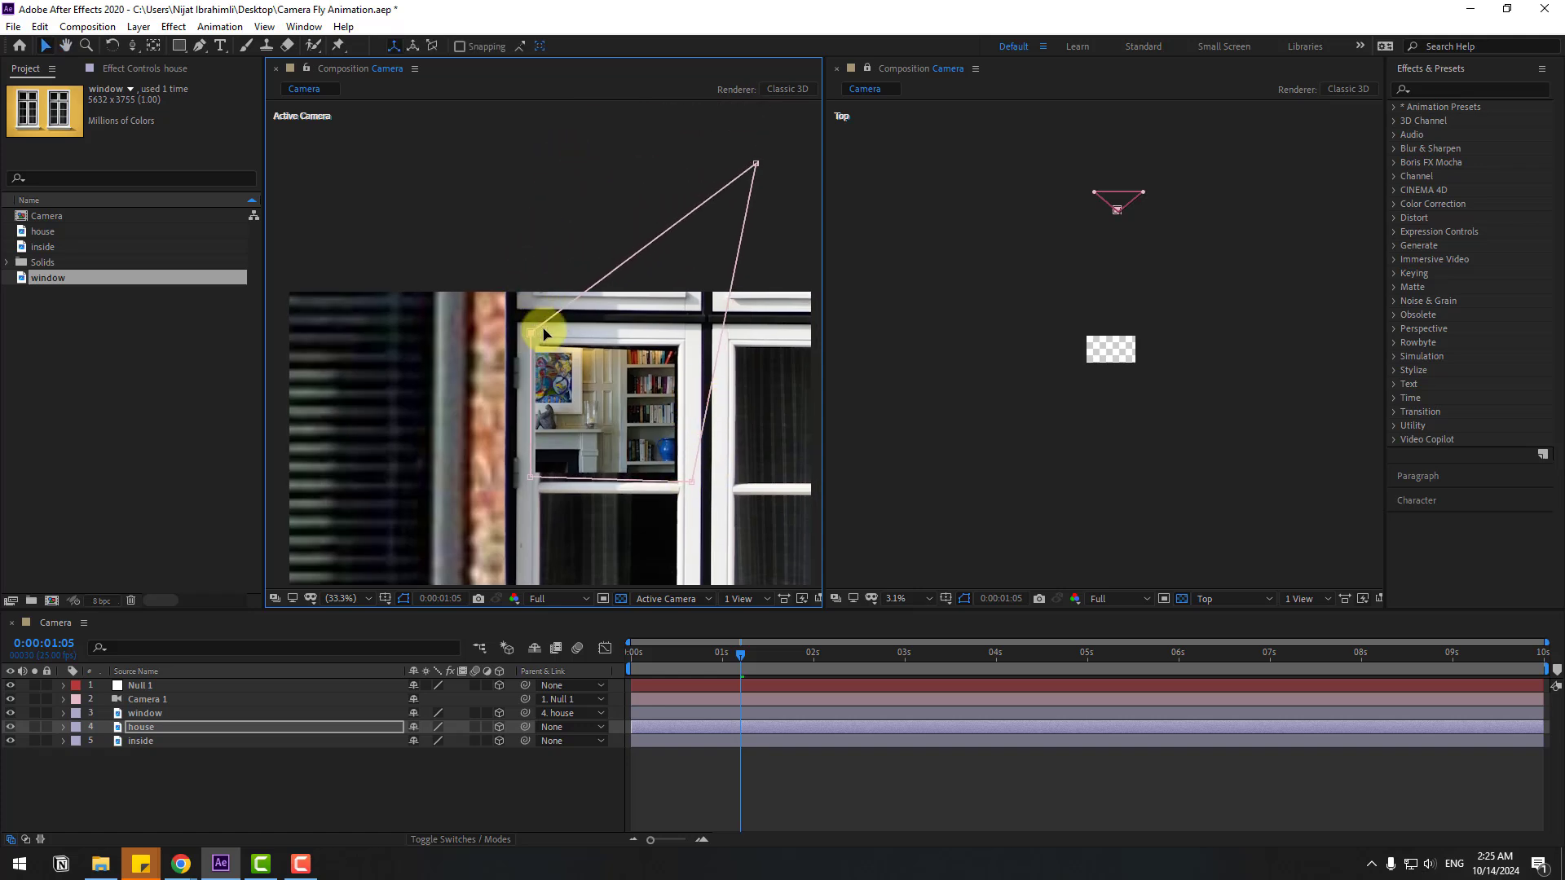
{"action": "left_click_drag", "start_coordinate": [753, 171], "coordinate": [699, 308]}
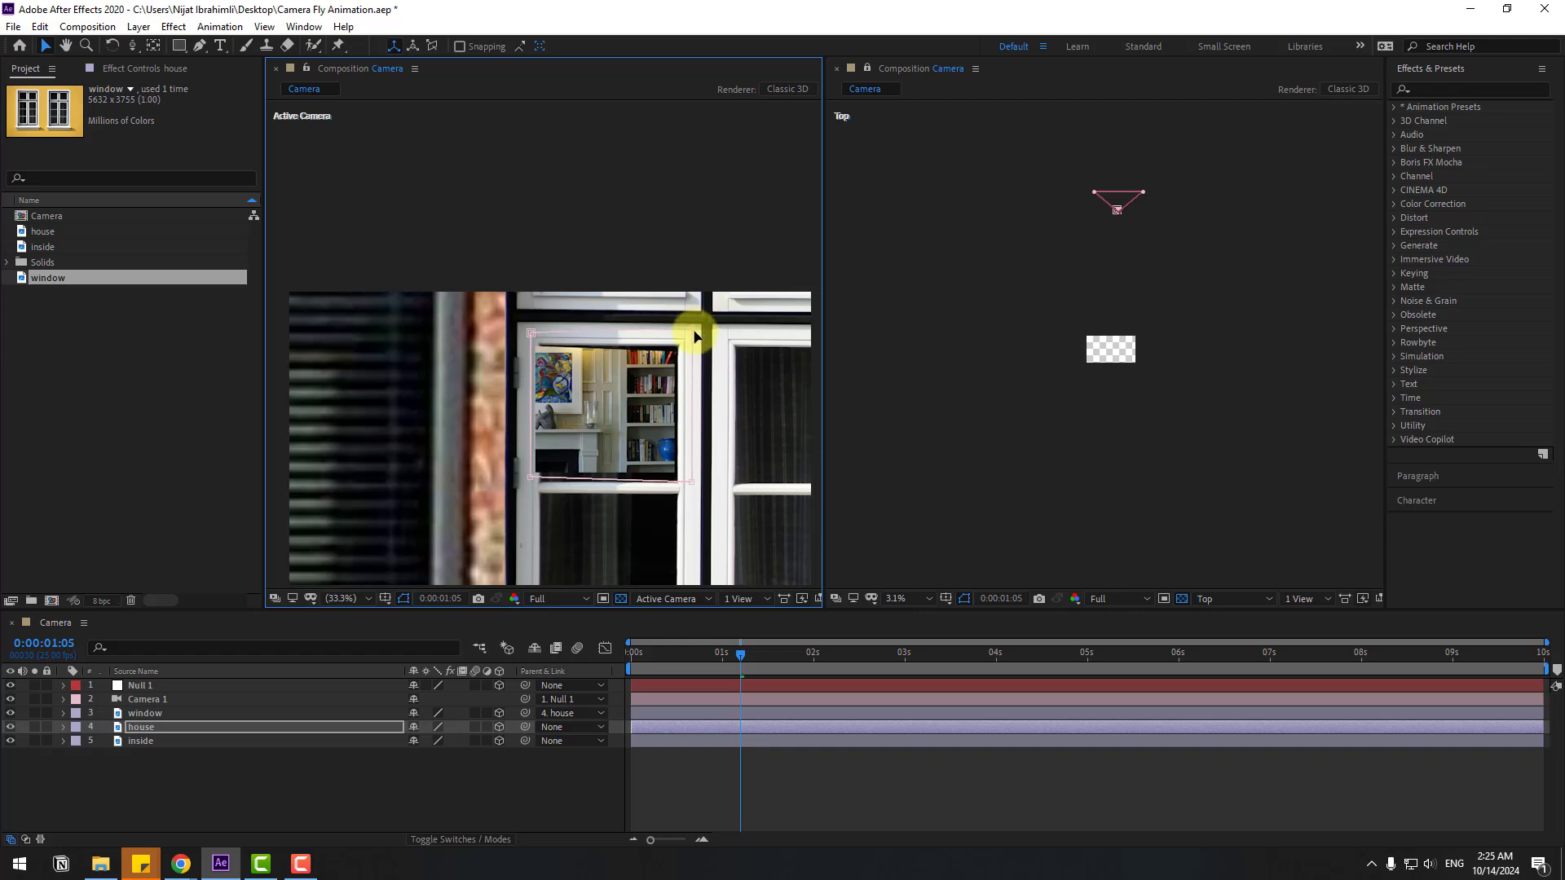
{"action": "left_click_drag", "start_coordinate": [715, 671], "coordinate": [960, 655]}
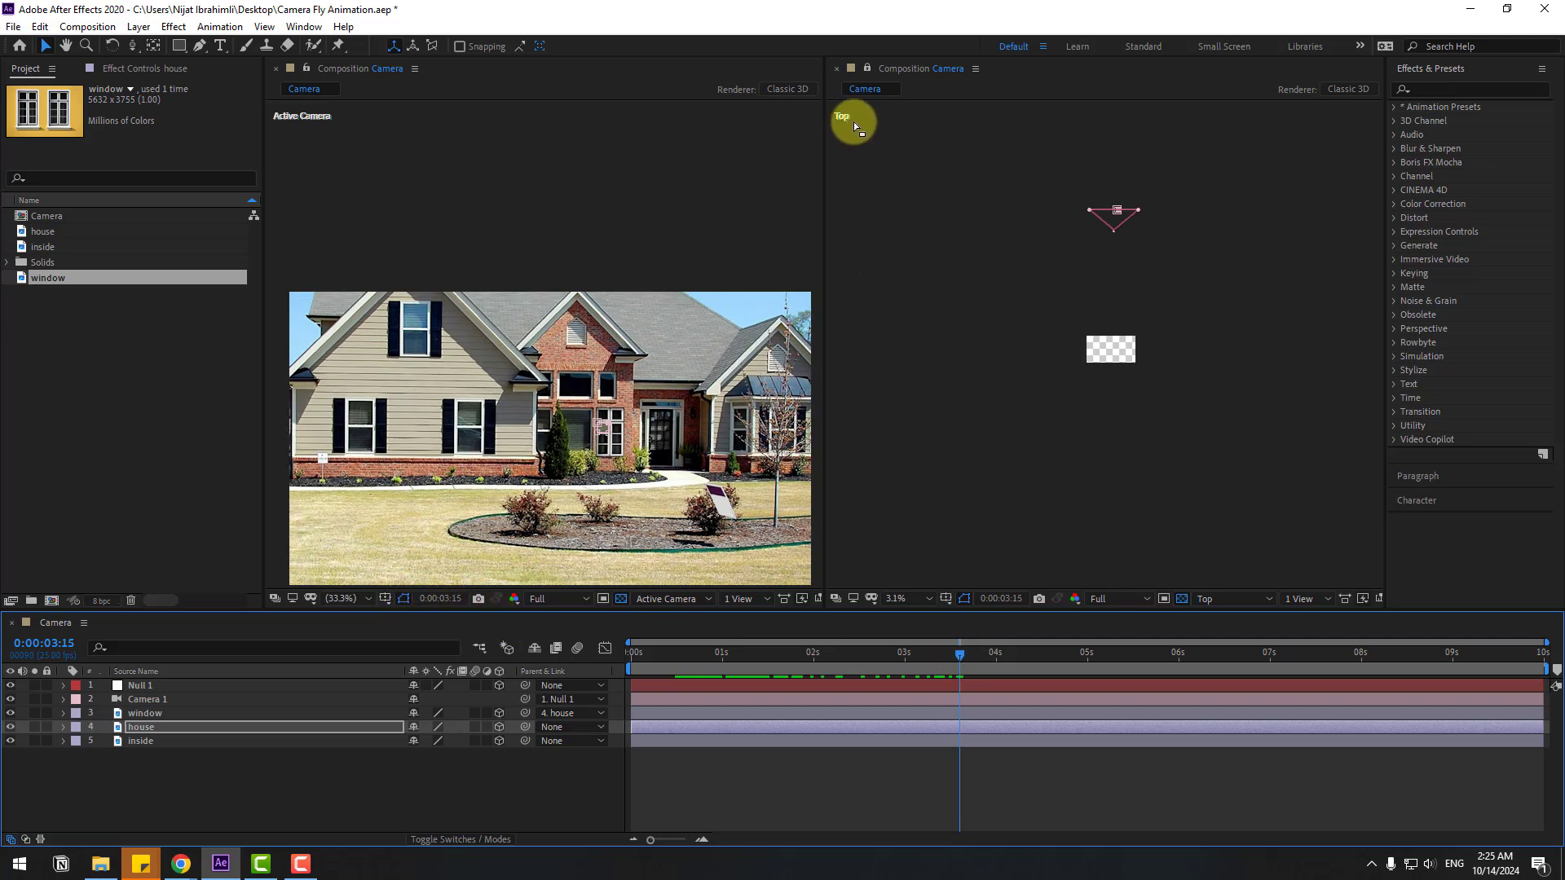
Close the Top view panel and preview the fly-through from the first frame.
{"action": "left_click", "coordinate": [976, 69]}
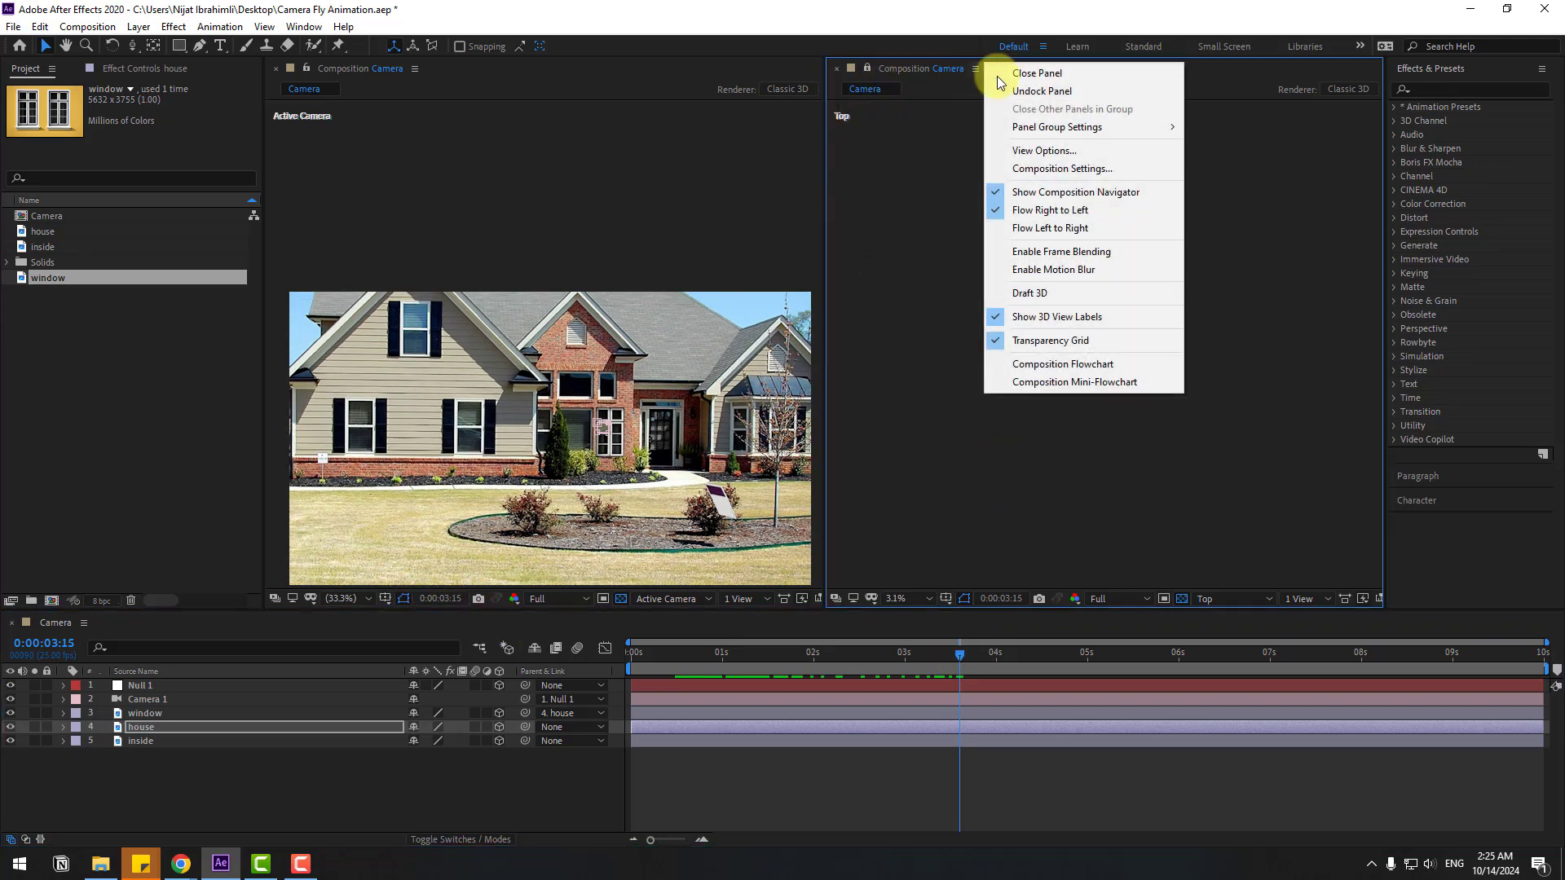
{"action": "left_click", "coordinate": [1009, 73]}
{"action": "key", "text": "Home"}
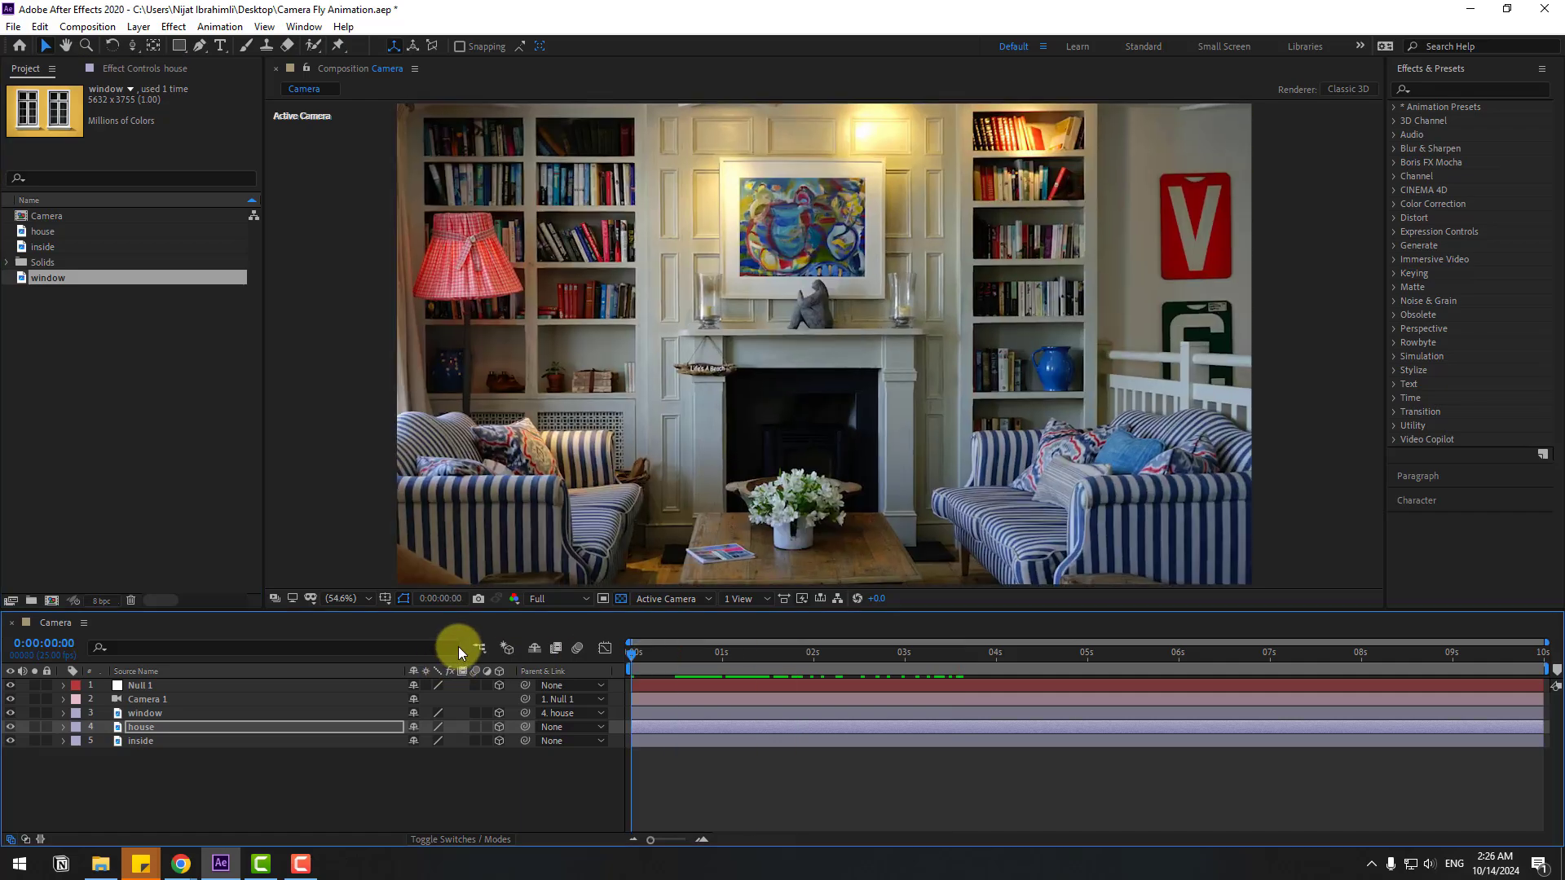
{"action": "key", "text": "space"}
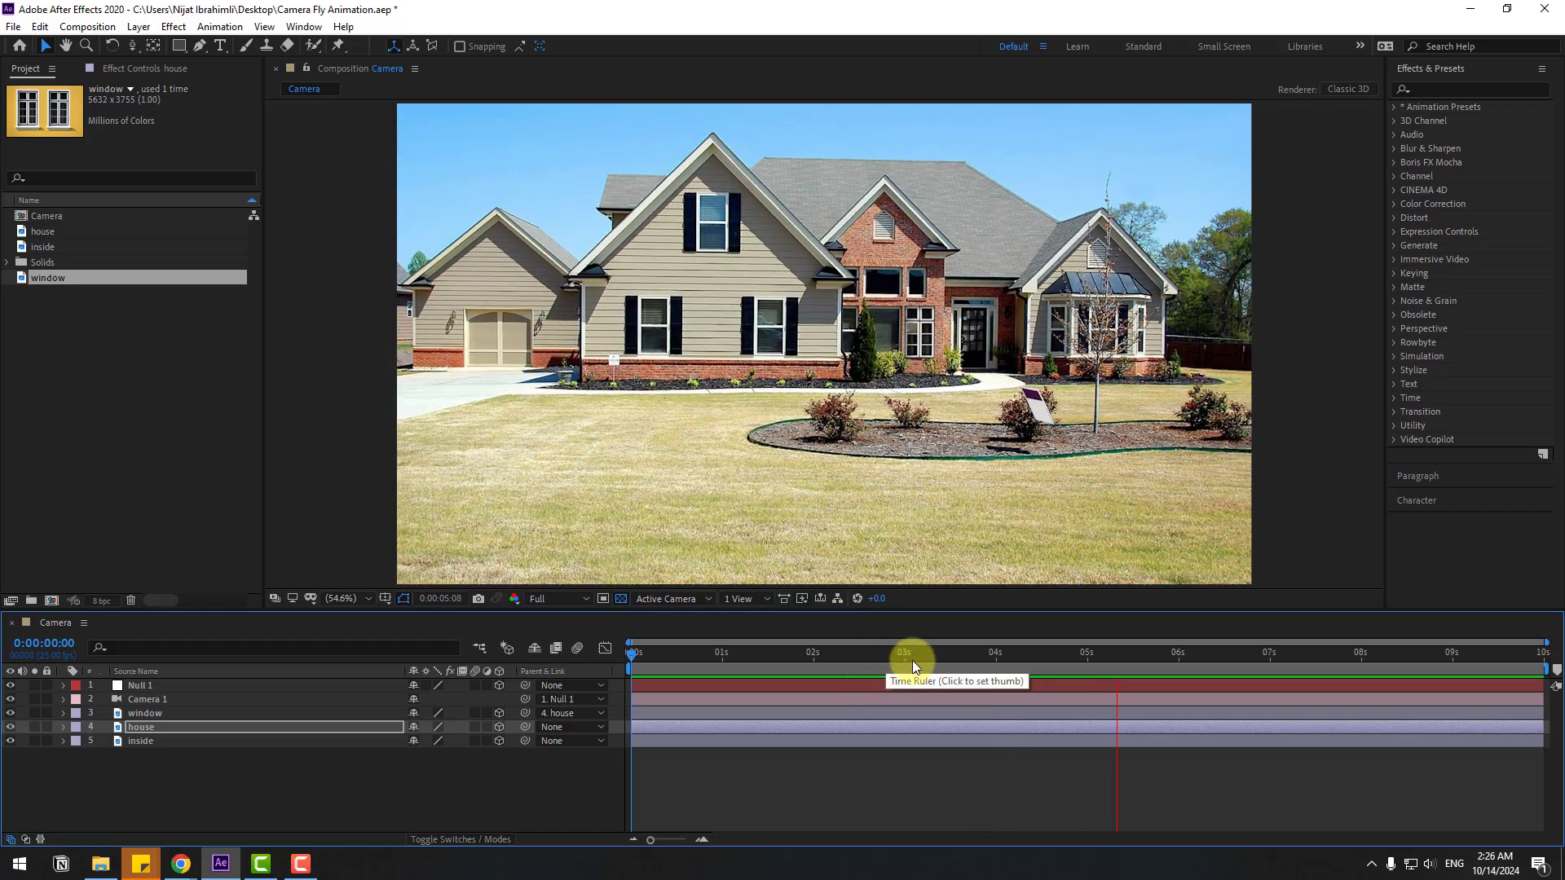
Slide Null 1's middle Position keyframe to about 1.8 seconds and preview the timing.
{"action": "key", "text": "space"}
{"action": "left_click_drag", "start_coordinate": [920, 660], "coordinate": [715, 662]}
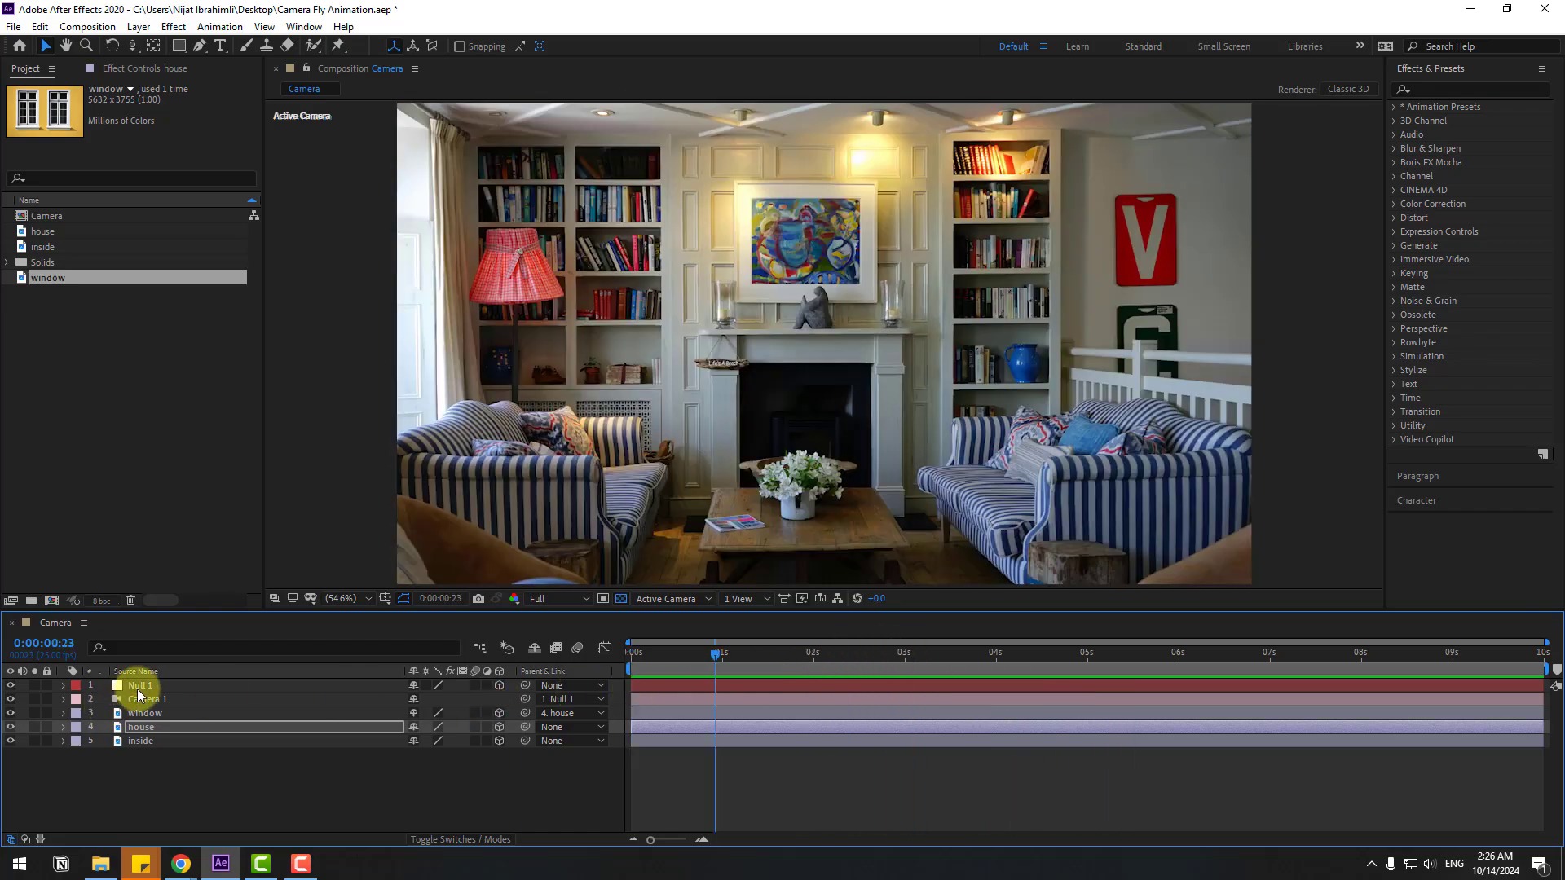
{"action": "left_click", "coordinate": [137, 691]}
{"action": "key", "text": "p"}
{"action": "key", "text": "Home"}
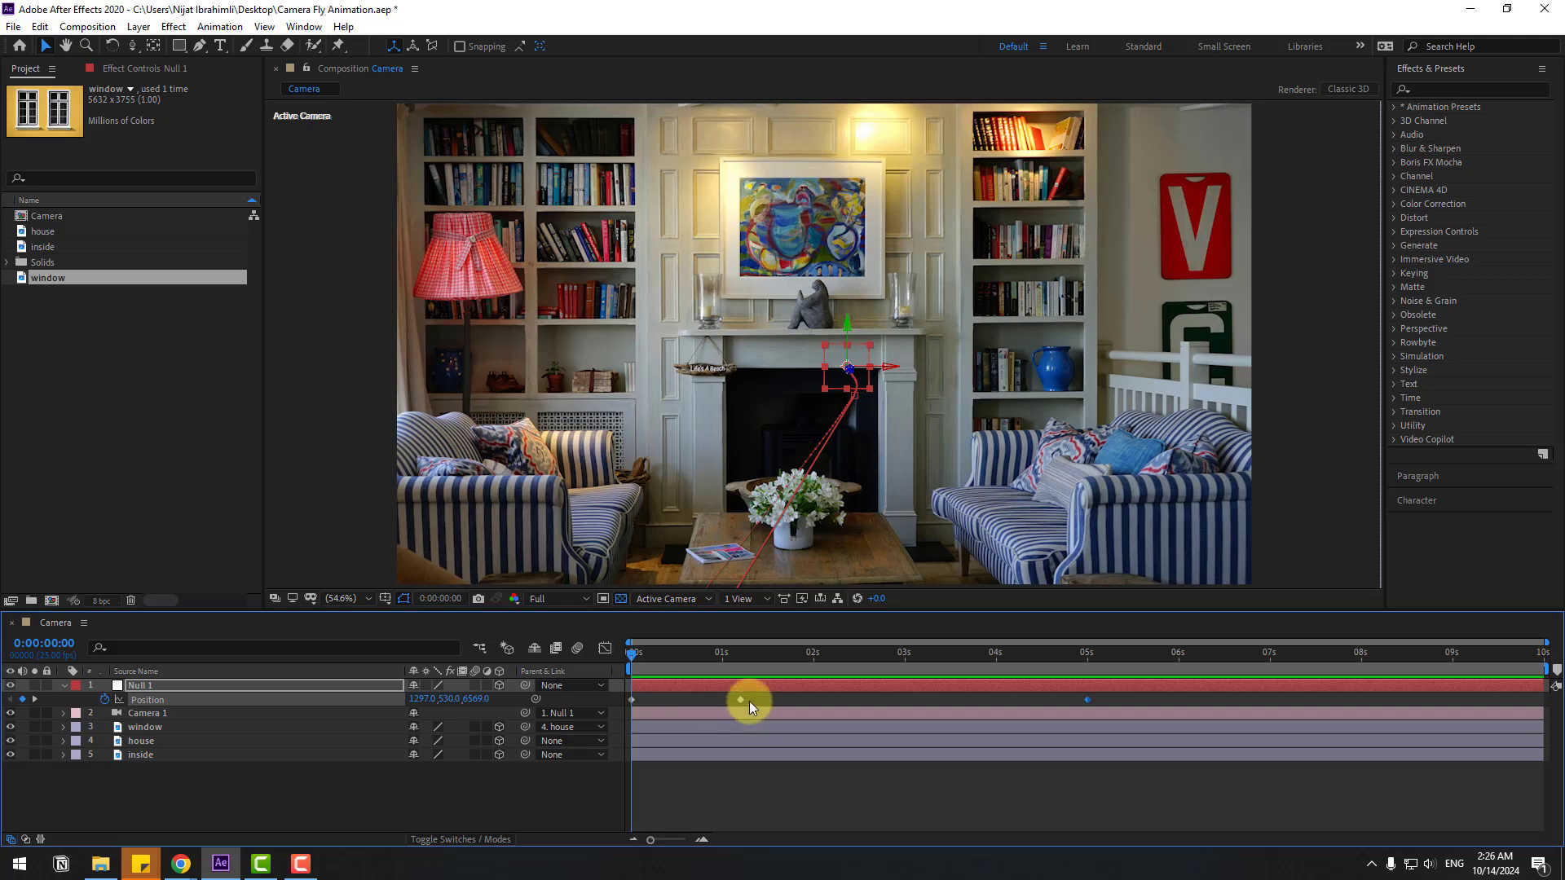
{"action": "left_click_drag", "start_coordinate": [750, 700], "coordinate": [836, 703]}
{"action": "key", "text": "space"}
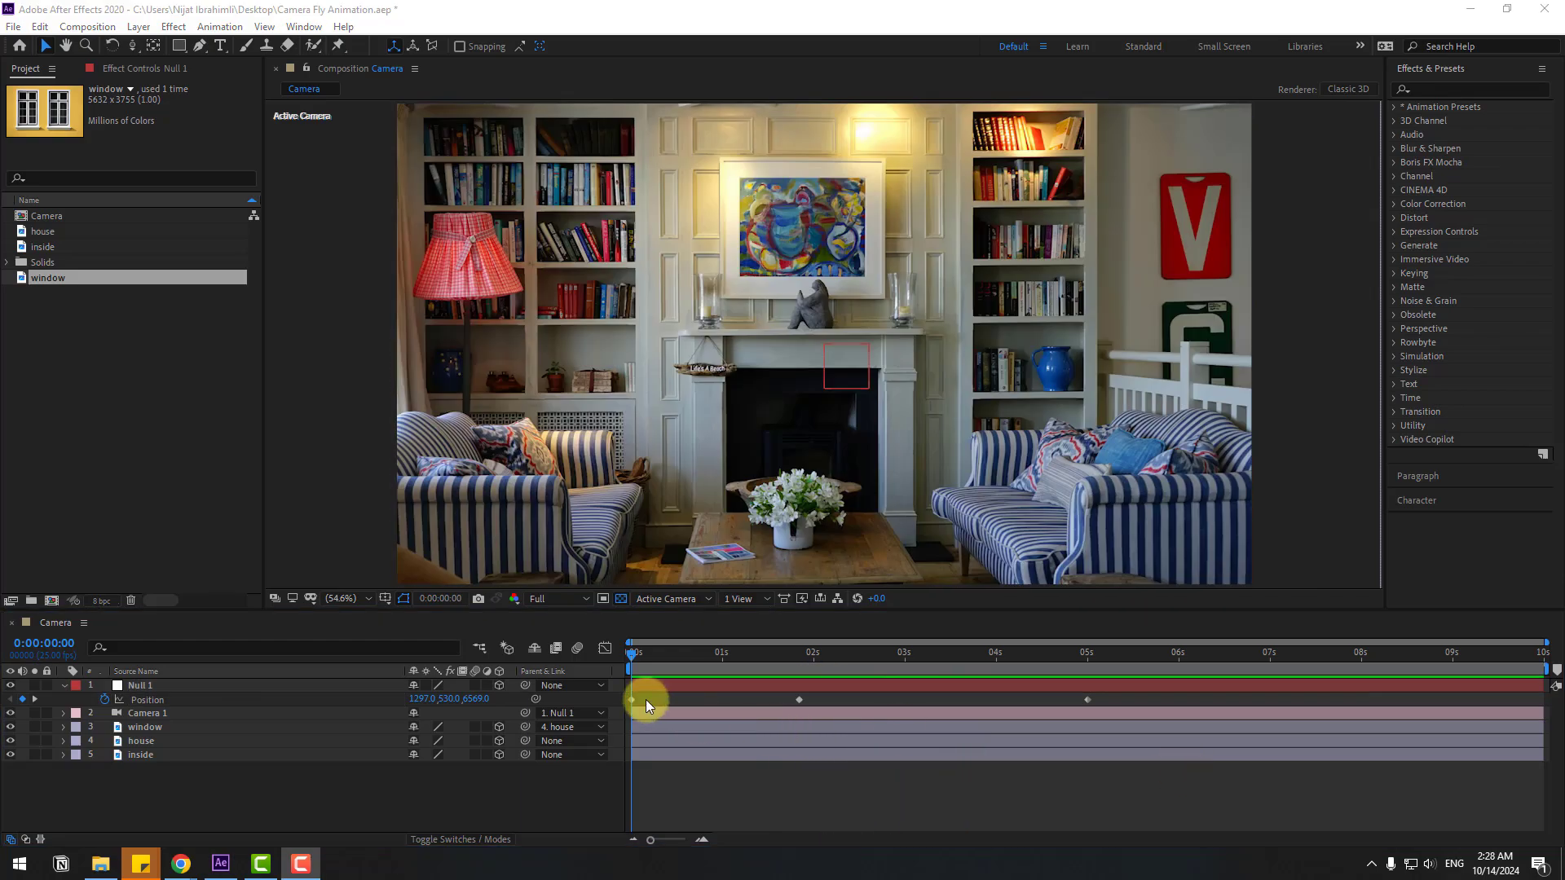
Apply Easy Ease to the first Position keyframe and show its speed graph.
{"action": "left_click", "coordinate": [633, 700]}
{"action": "right_click", "coordinate": [633, 700]}
{"action": "mouse_move", "coordinate": [638, 690]}
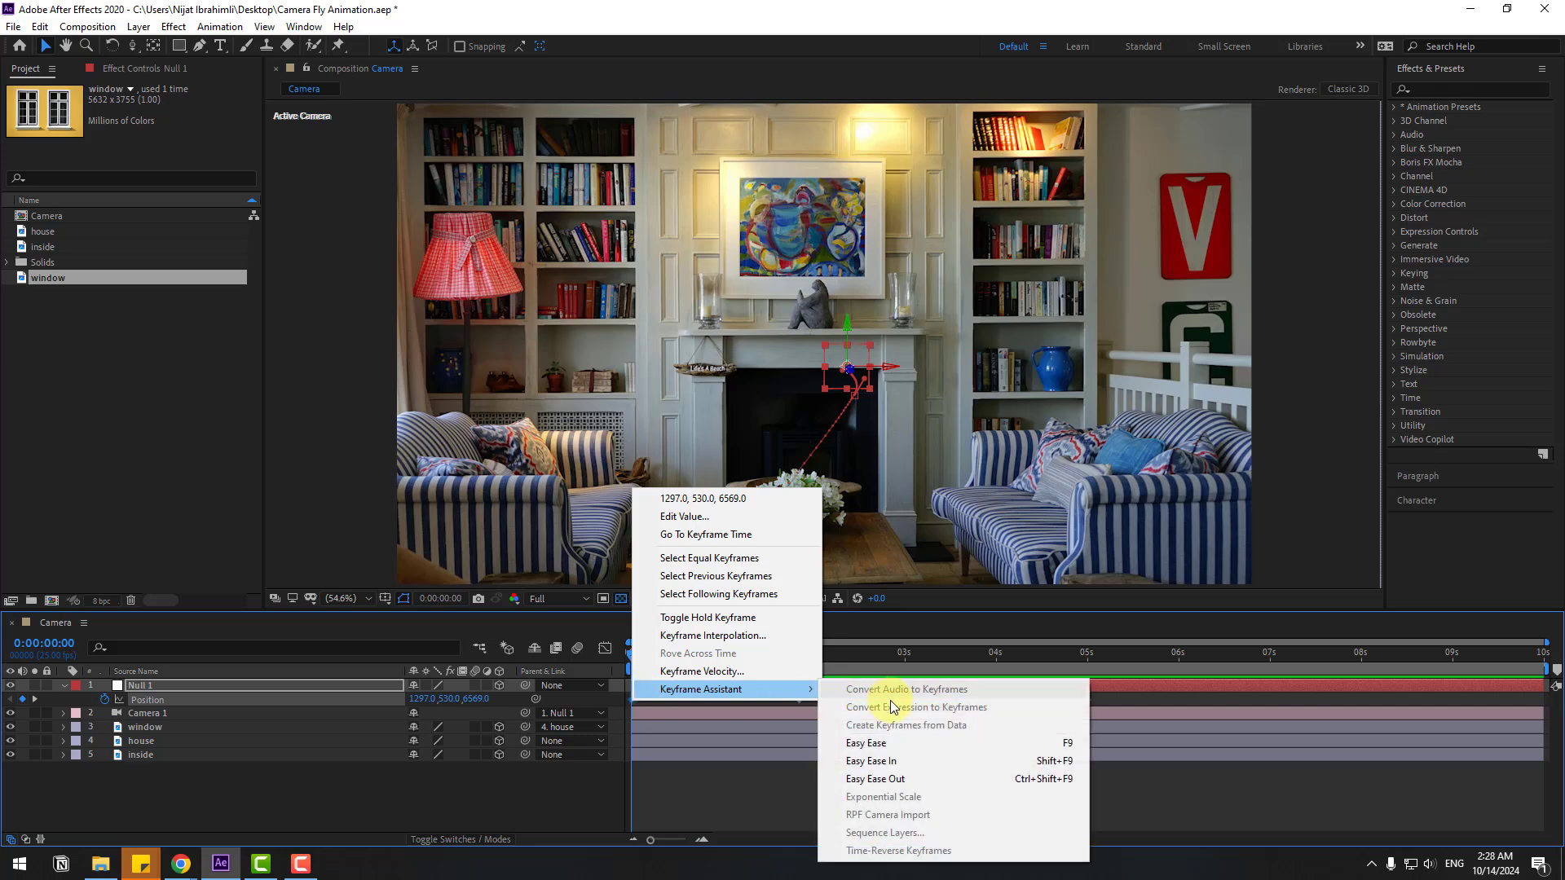
{"action": "left_click", "coordinate": [864, 743]}
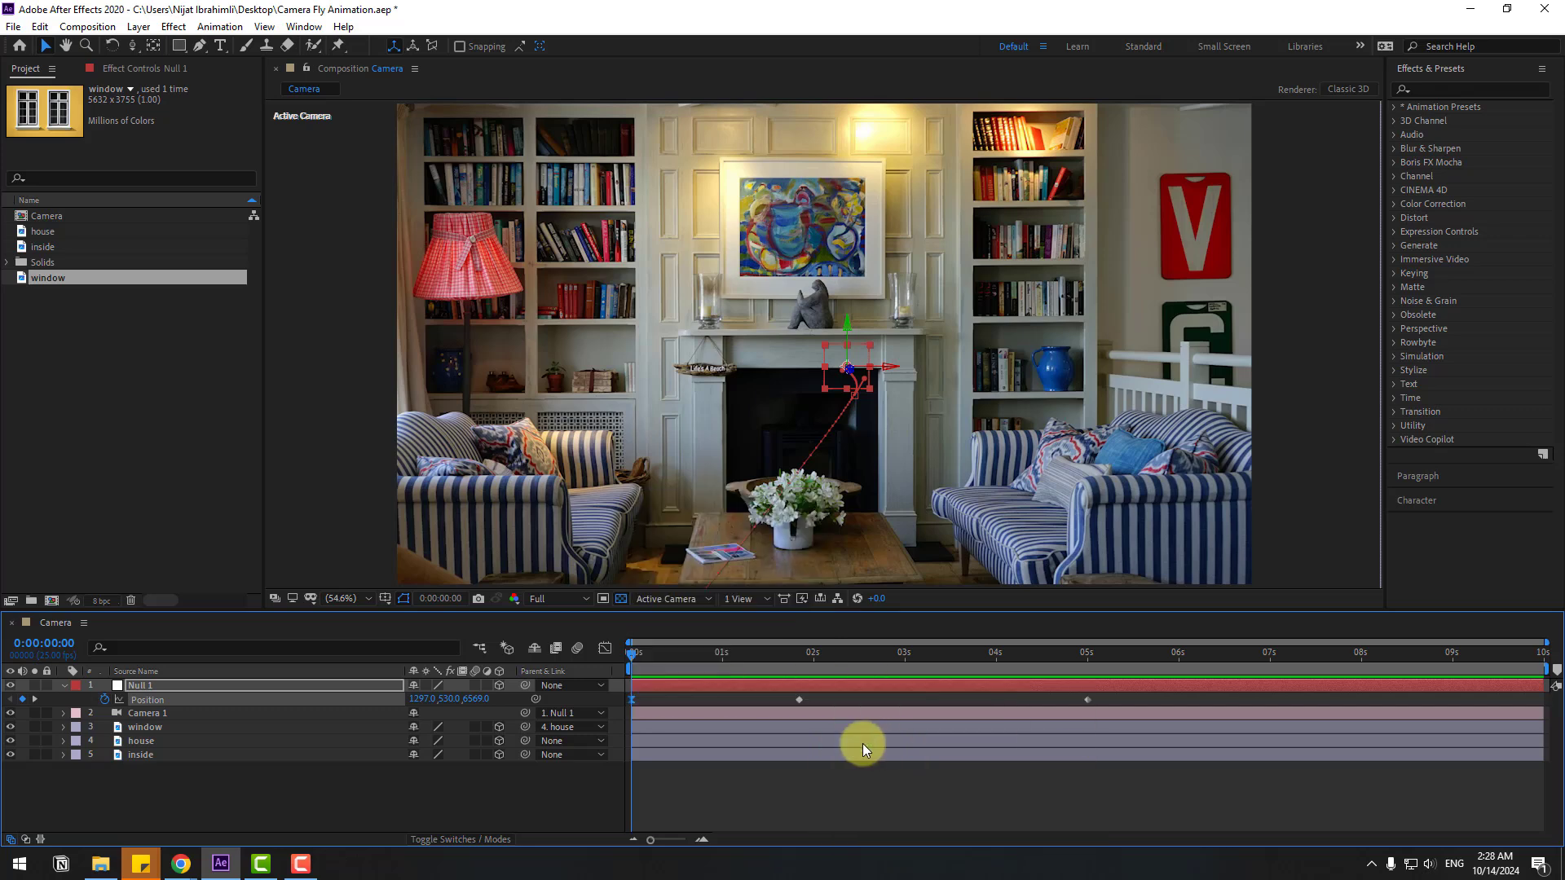
{"action": "left_click", "coordinate": [605, 649]}
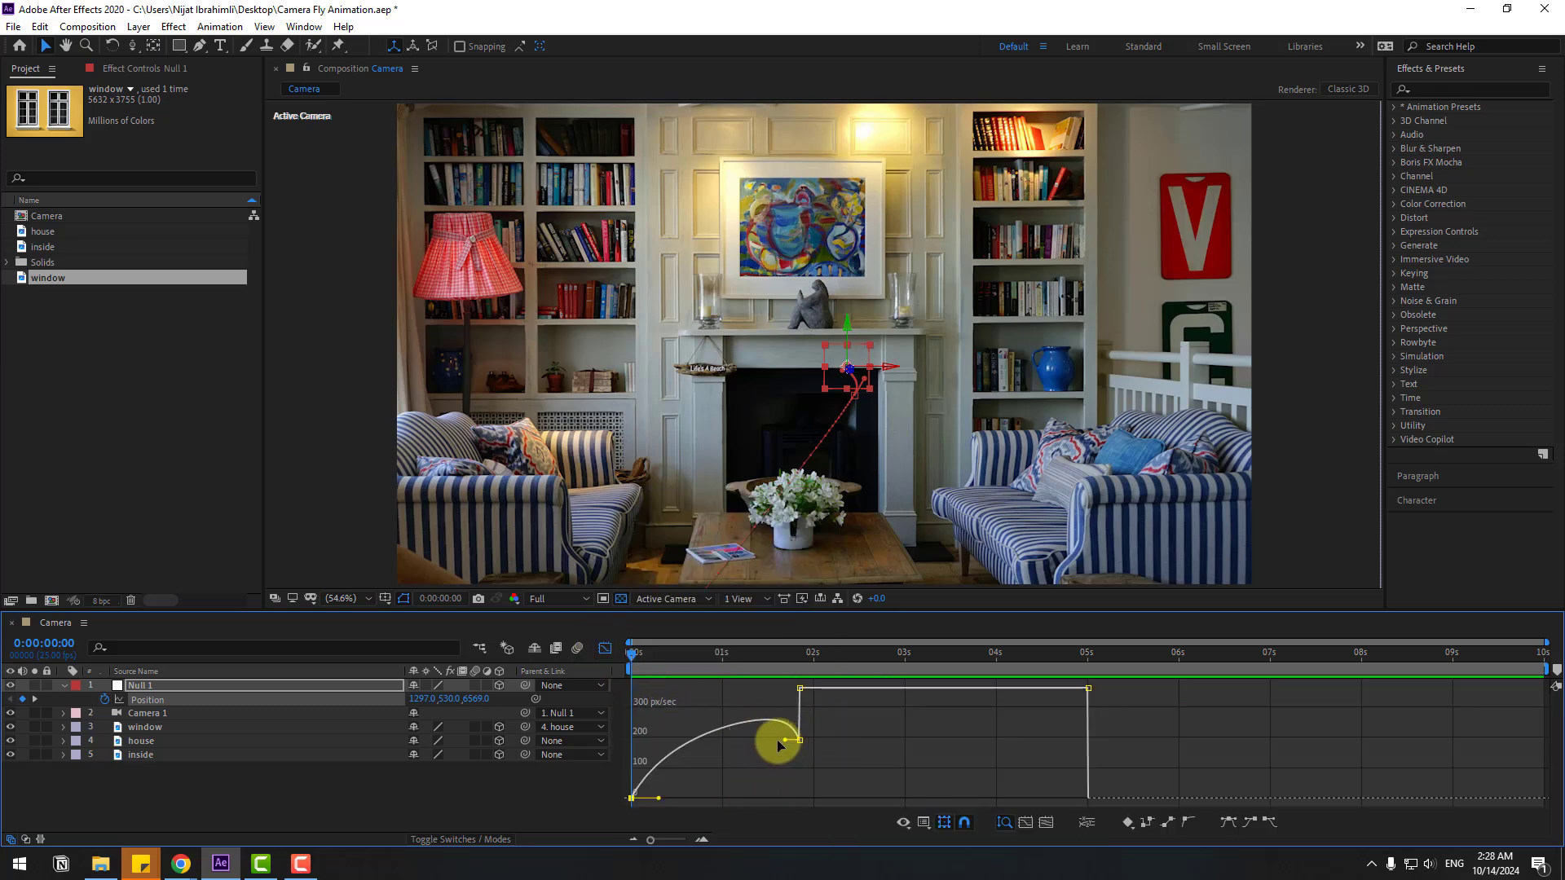
Stretch the speed-curve ease handles to about 88% influence, peaking near 350 px/sec.
{"action": "left_click_drag", "start_coordinate": [782, 741], "coordinate": [726, 762]}
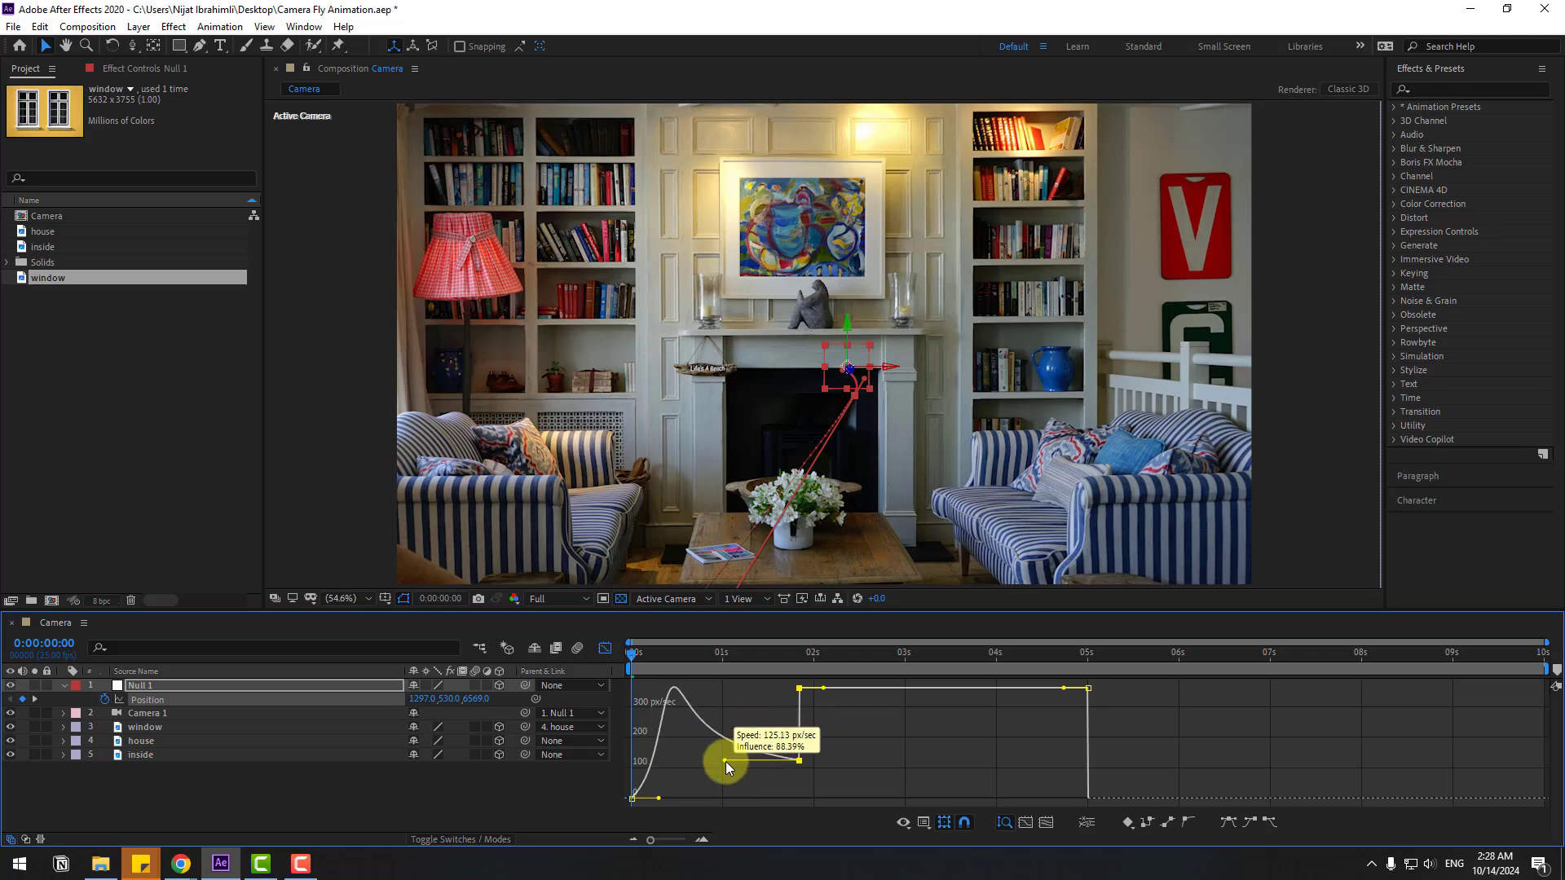
{"action": "key", "text": "space"}
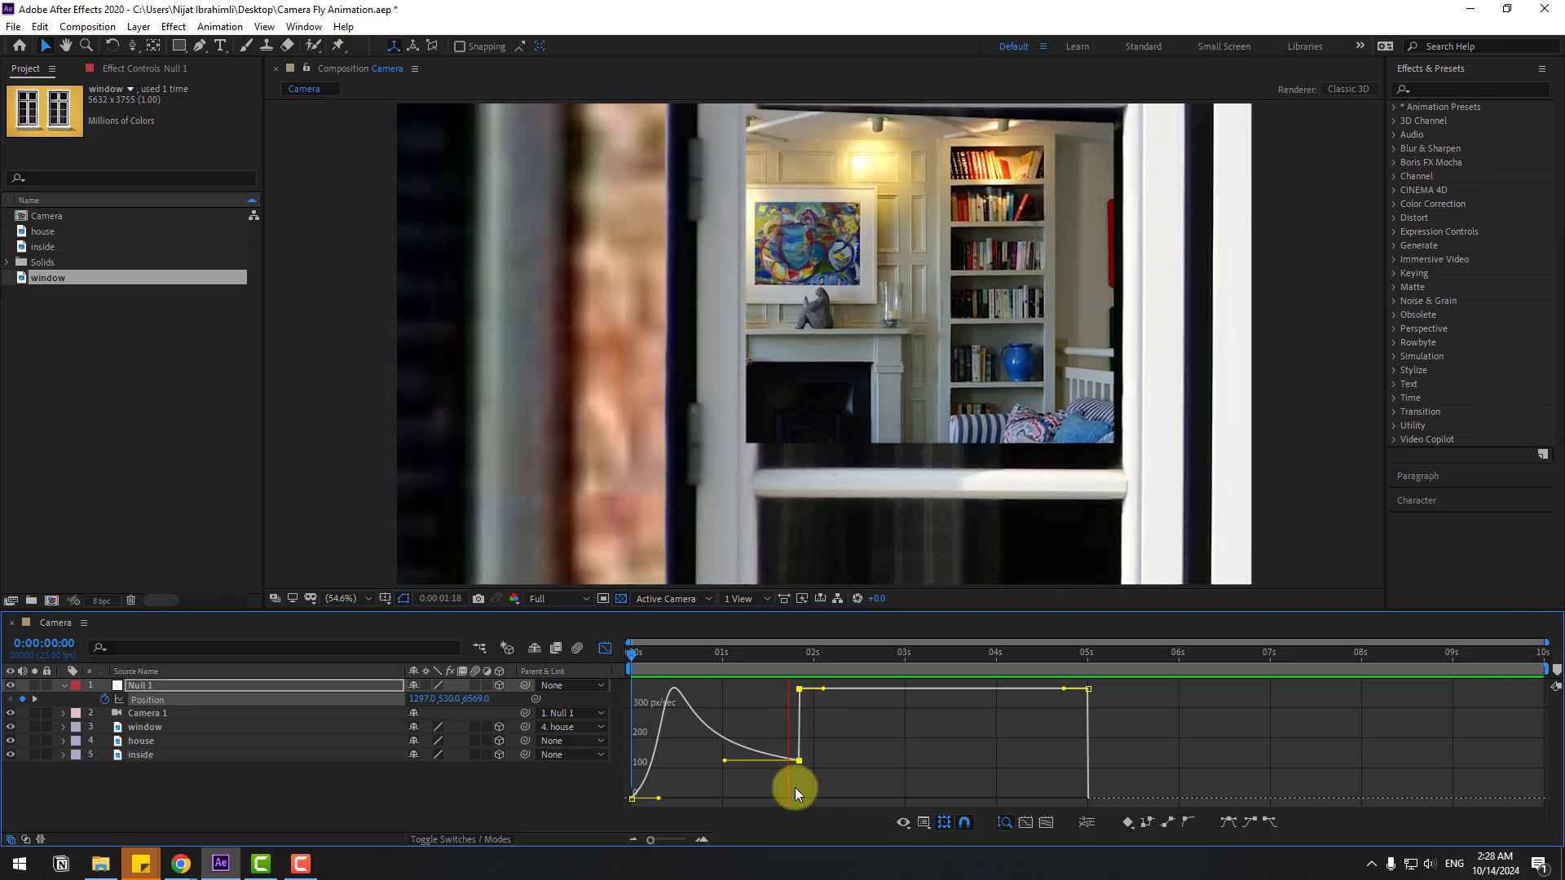
{"action": "key", "text": "space"}
{"action": "left_click_drag", "start_coordinate": [660, 795], "coordinate": [651, 798]}
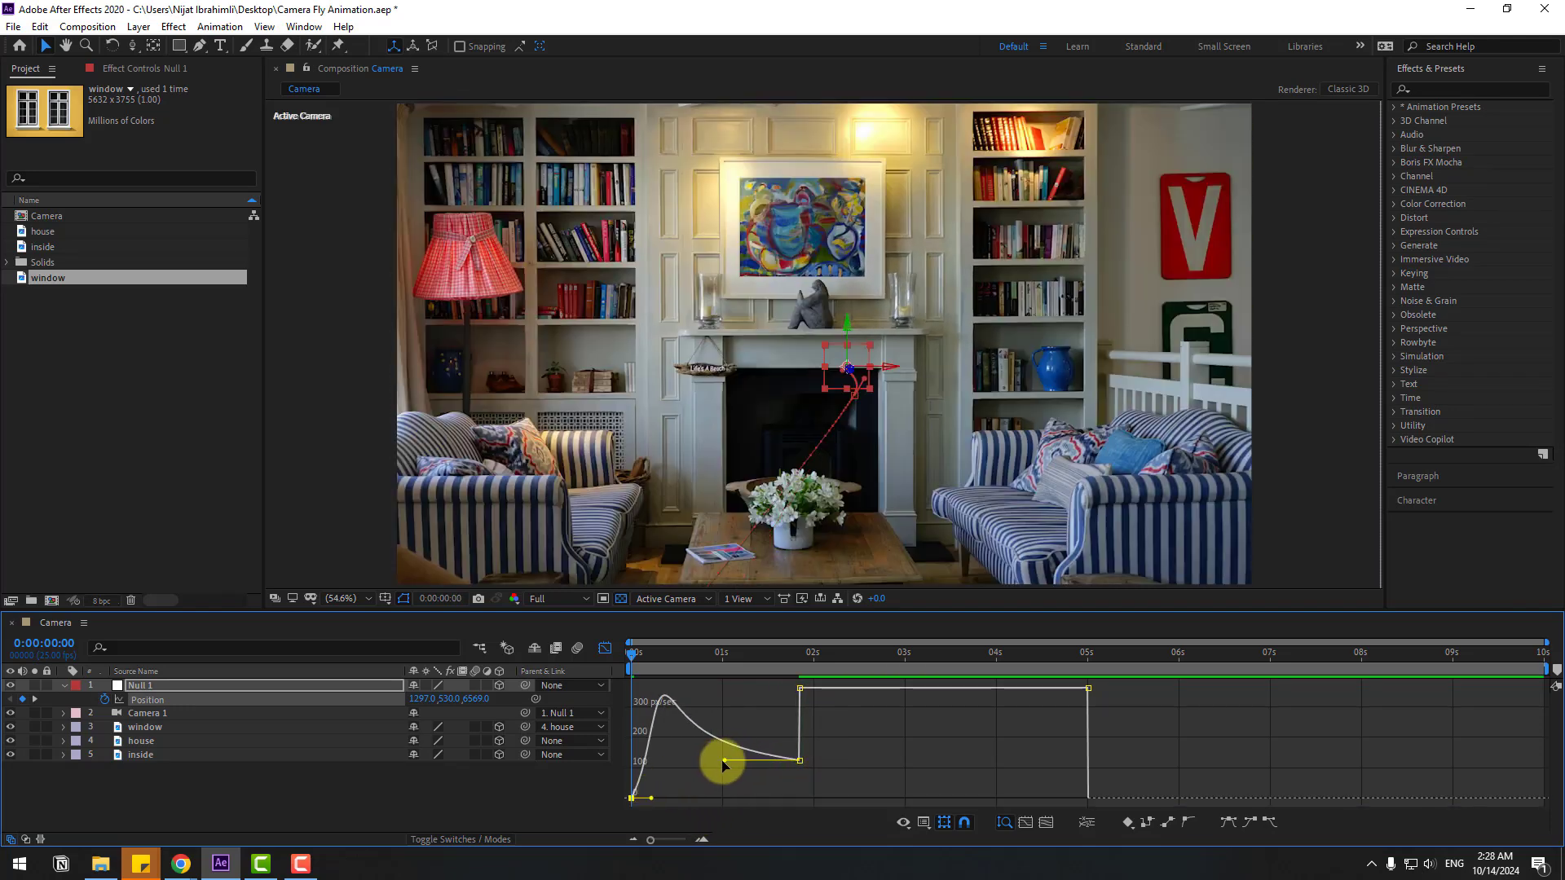
{"action": "left_click_drag", "start_coordinate": [725, 760], "coordinate": [736, 761]}
{"action": "left_click_drag", "start_coordinate": [651, 798], "coordinate": [732, 766]}
{"action": "key", "text": "space"}
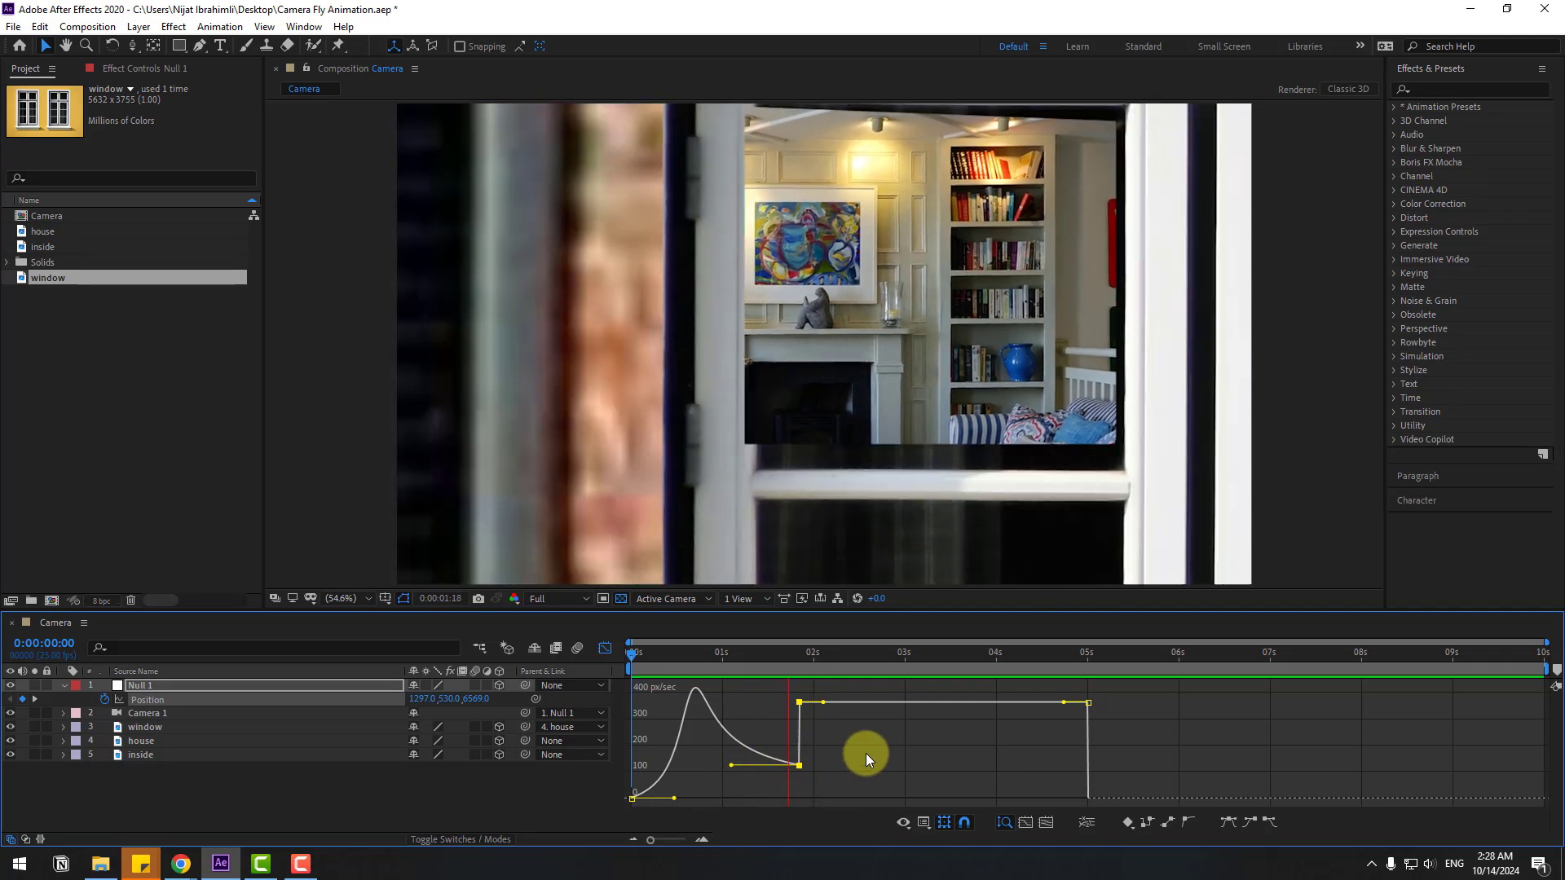
{"action": "key", "text": "space"}
{"action": "left_click", "coordinate": [608, 648]}
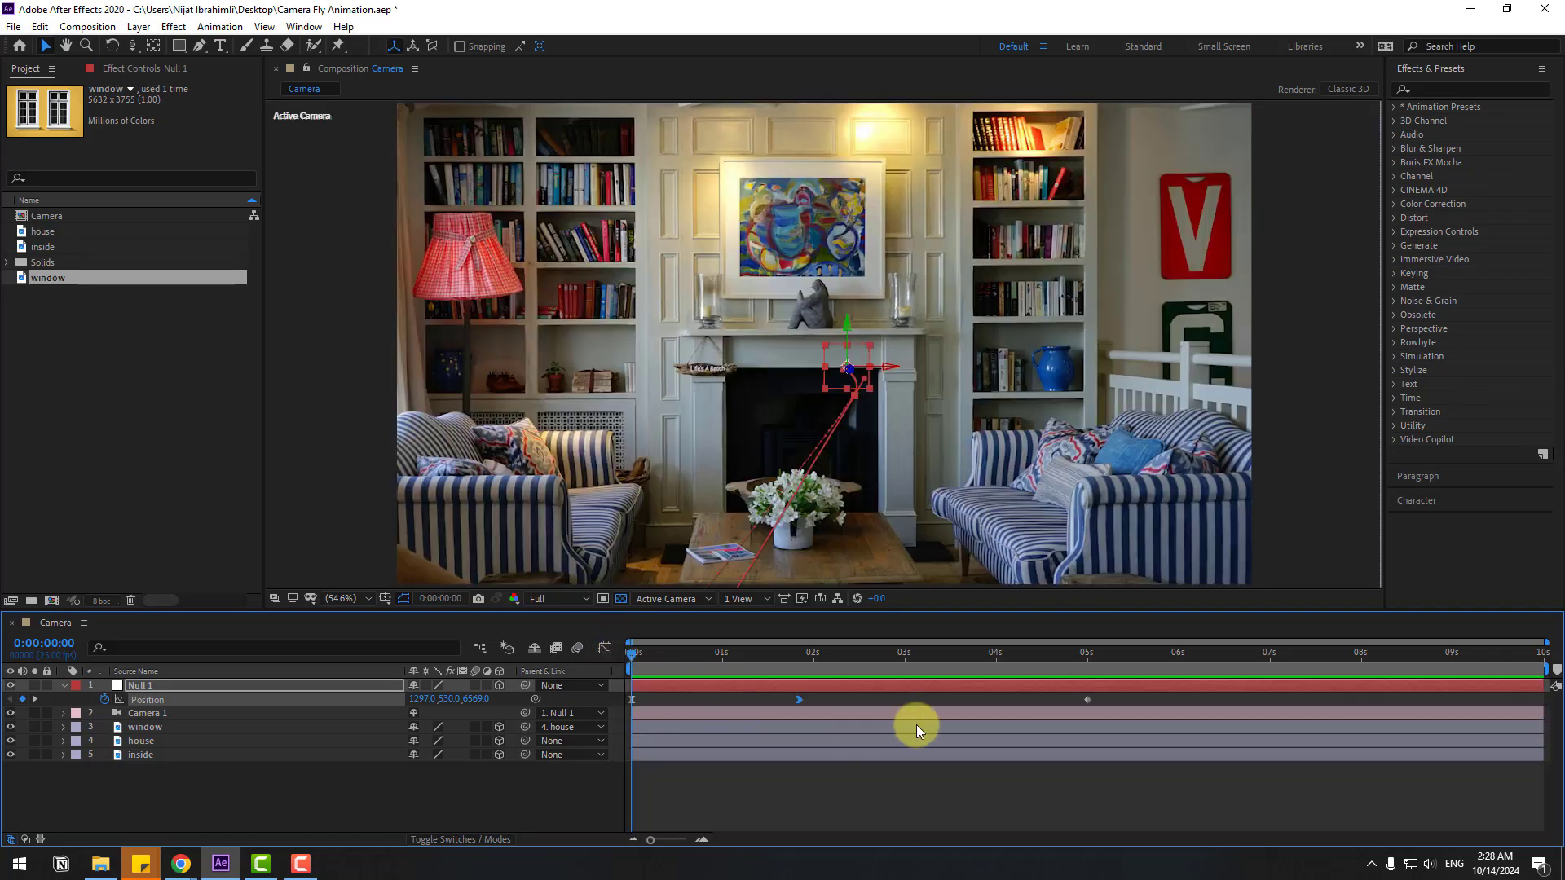
Drag Null 1's last Position keyframe later, to about 7 seconds, and preview the camera fly-in.
{"action": "left_click_drag", "start_coordinate": [1088, 700], "coordinate": [1276, 706]}
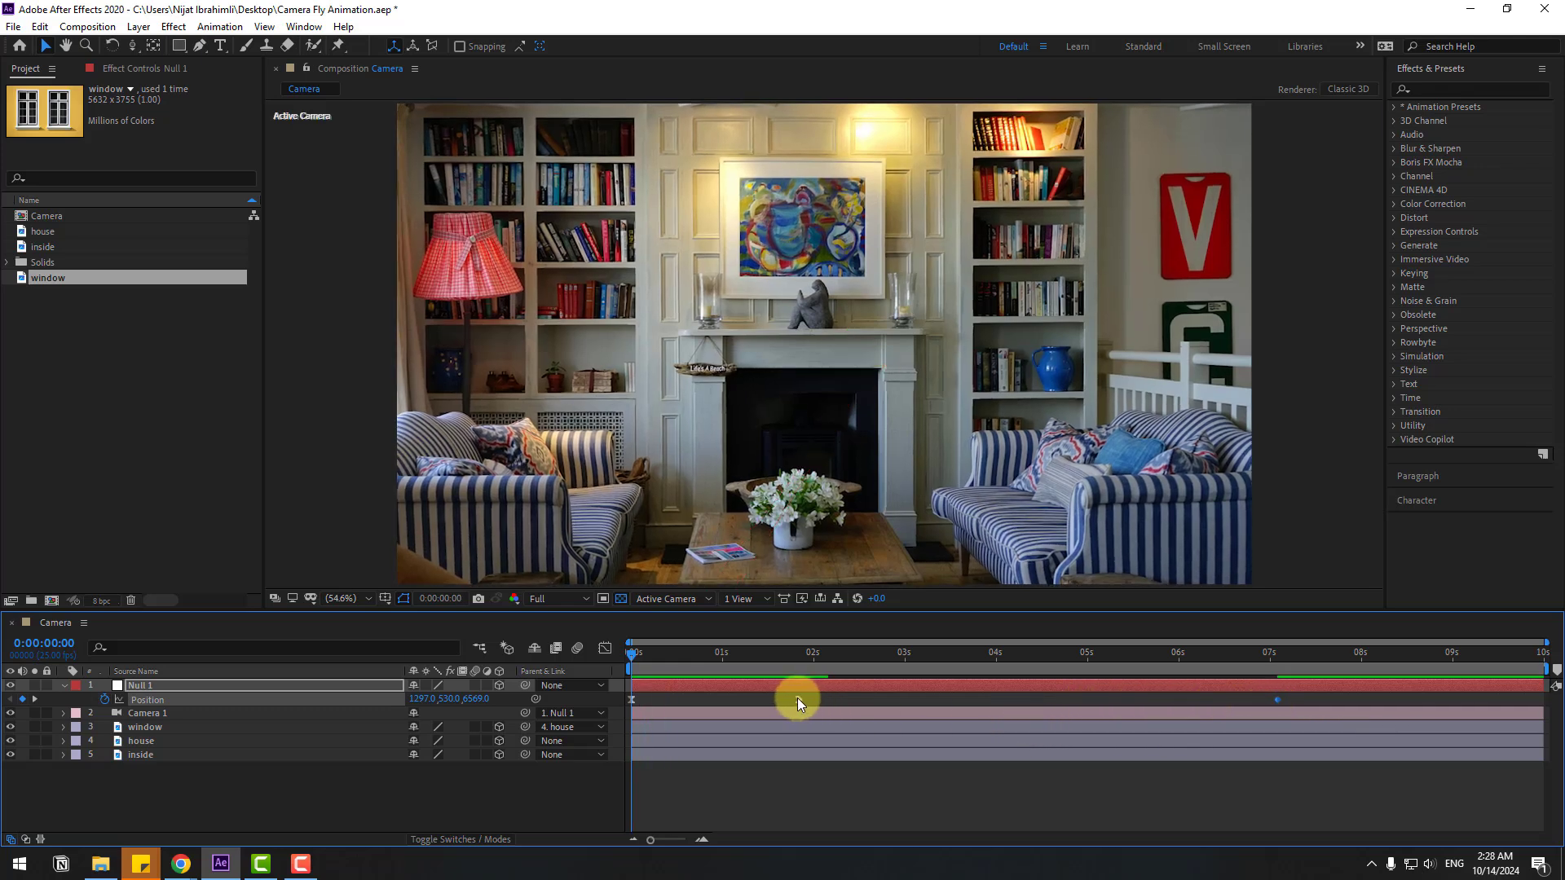
{"action": "key", "text": "space"}
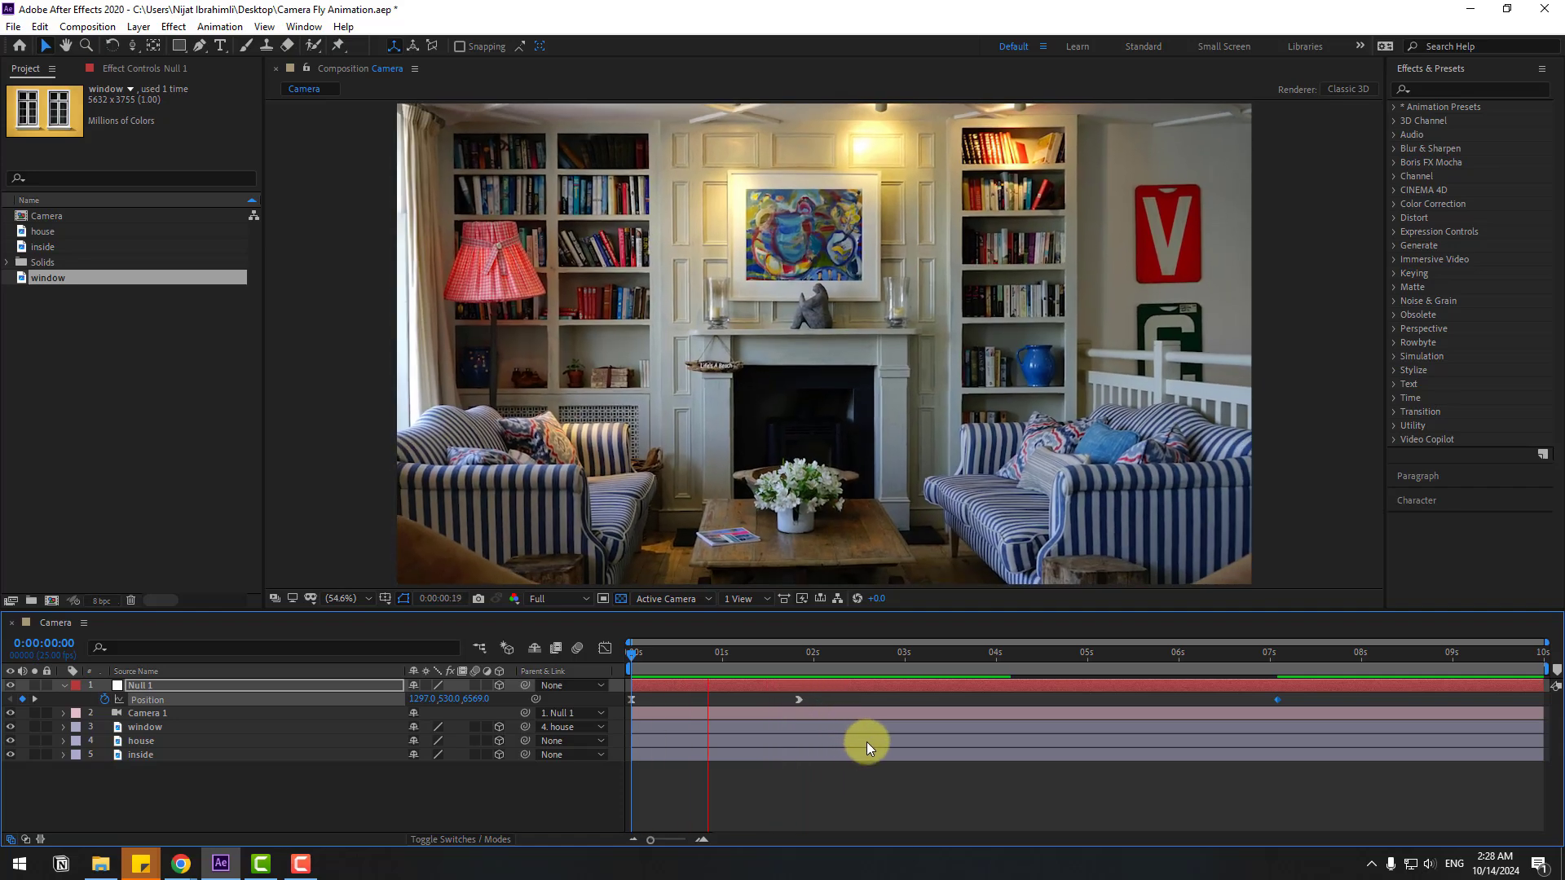
{"action": "key", "text": "space"}
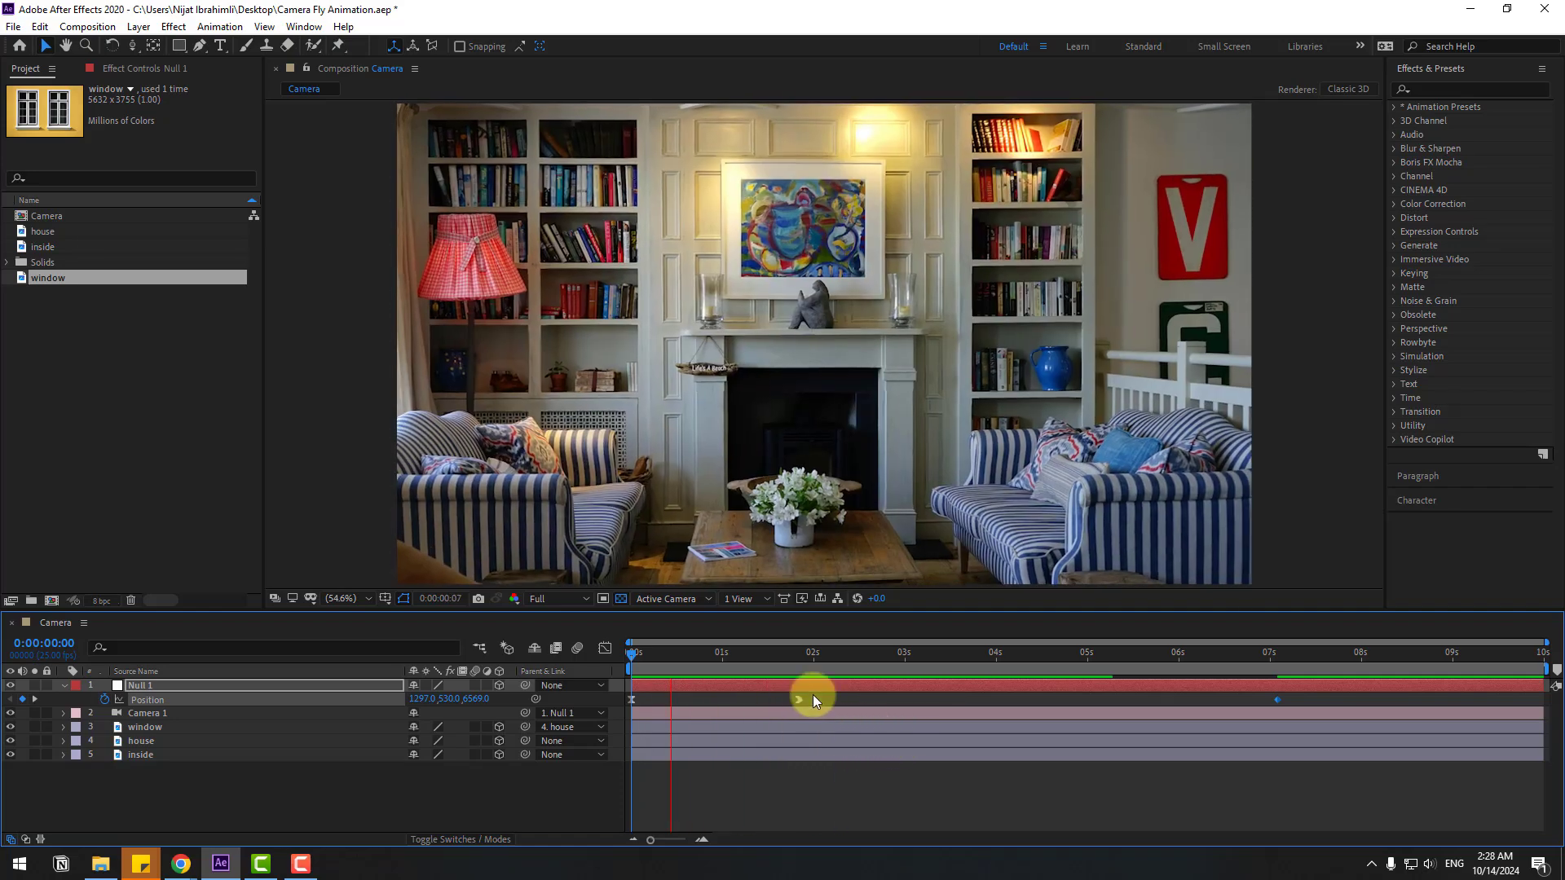
In the speed graph, make the second Position keyframe's velocity continuous at 125.13 px/sec.
{"action": "left_click", "coordinate": [610, 649]}
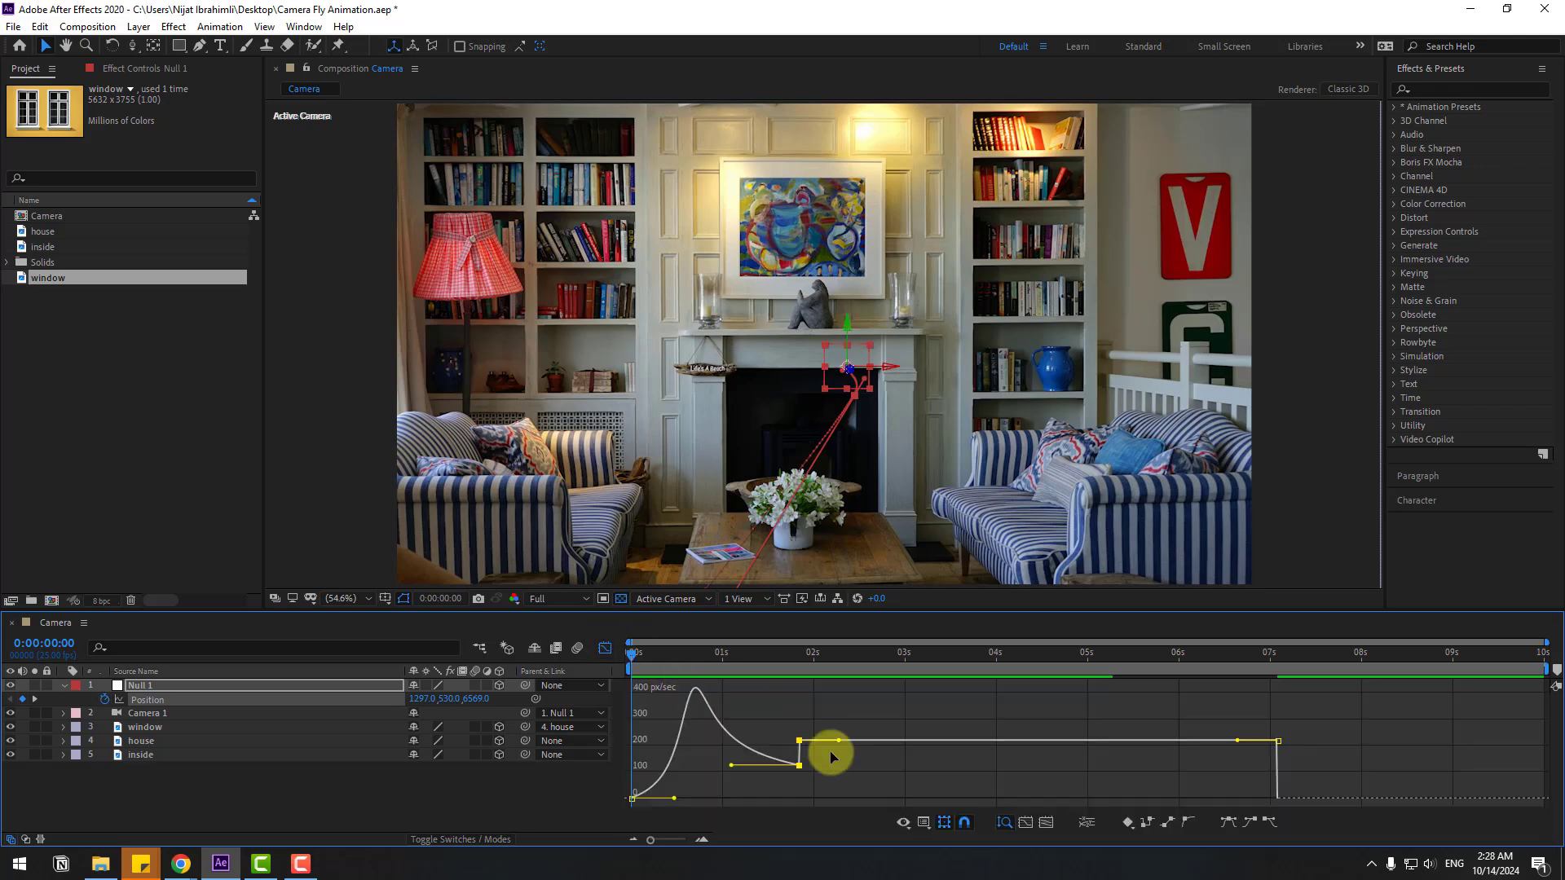
{"action": "right_click", "coordinate": [799, 765]}
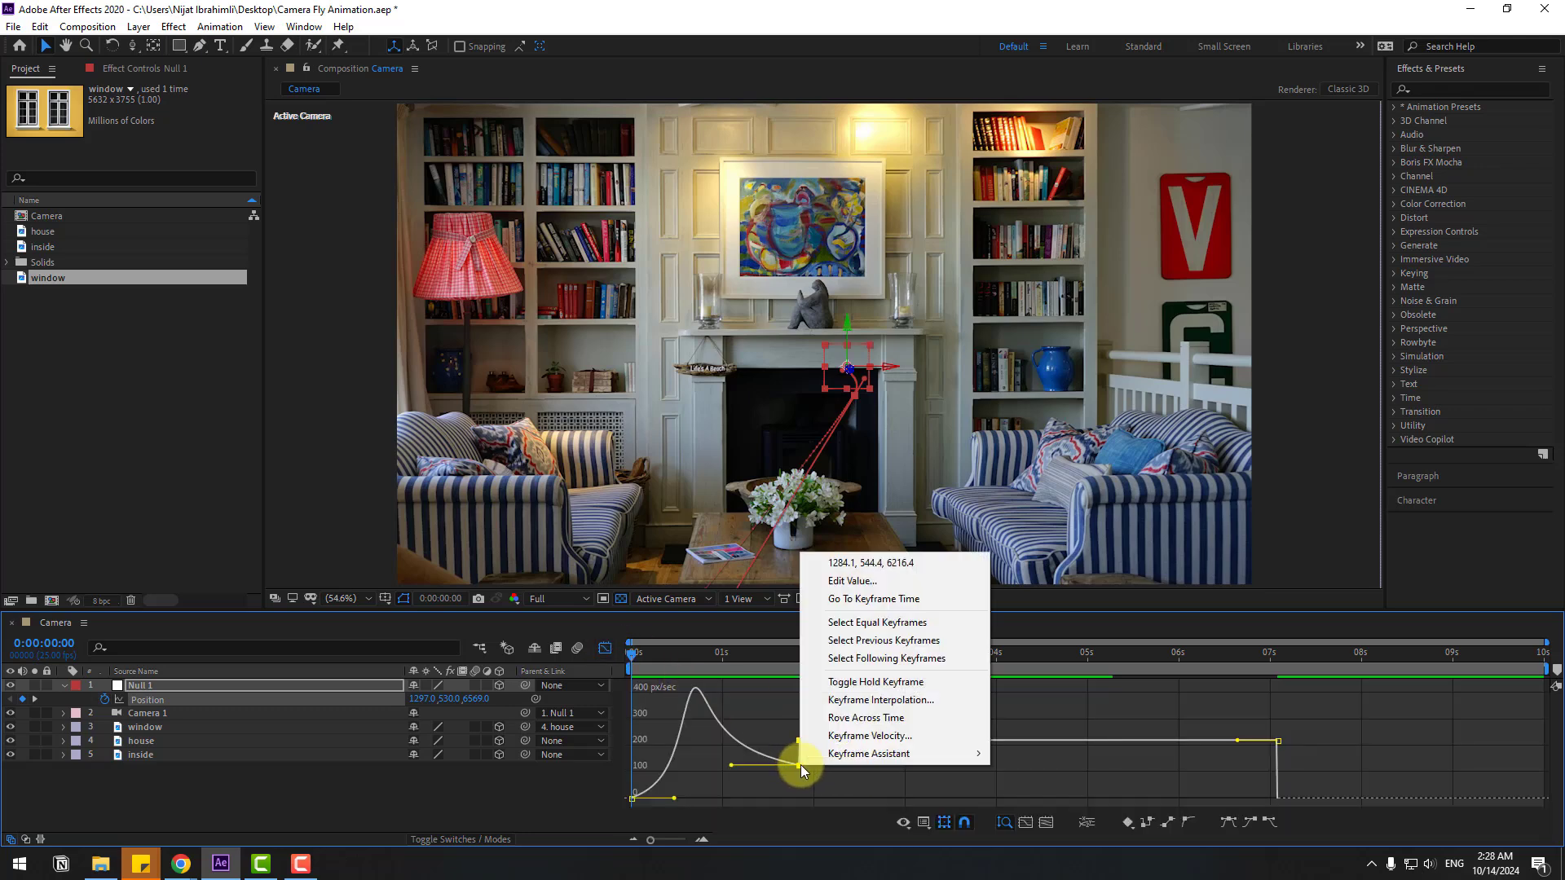
{"action": "left_click", "coordinate": [873, 735]}
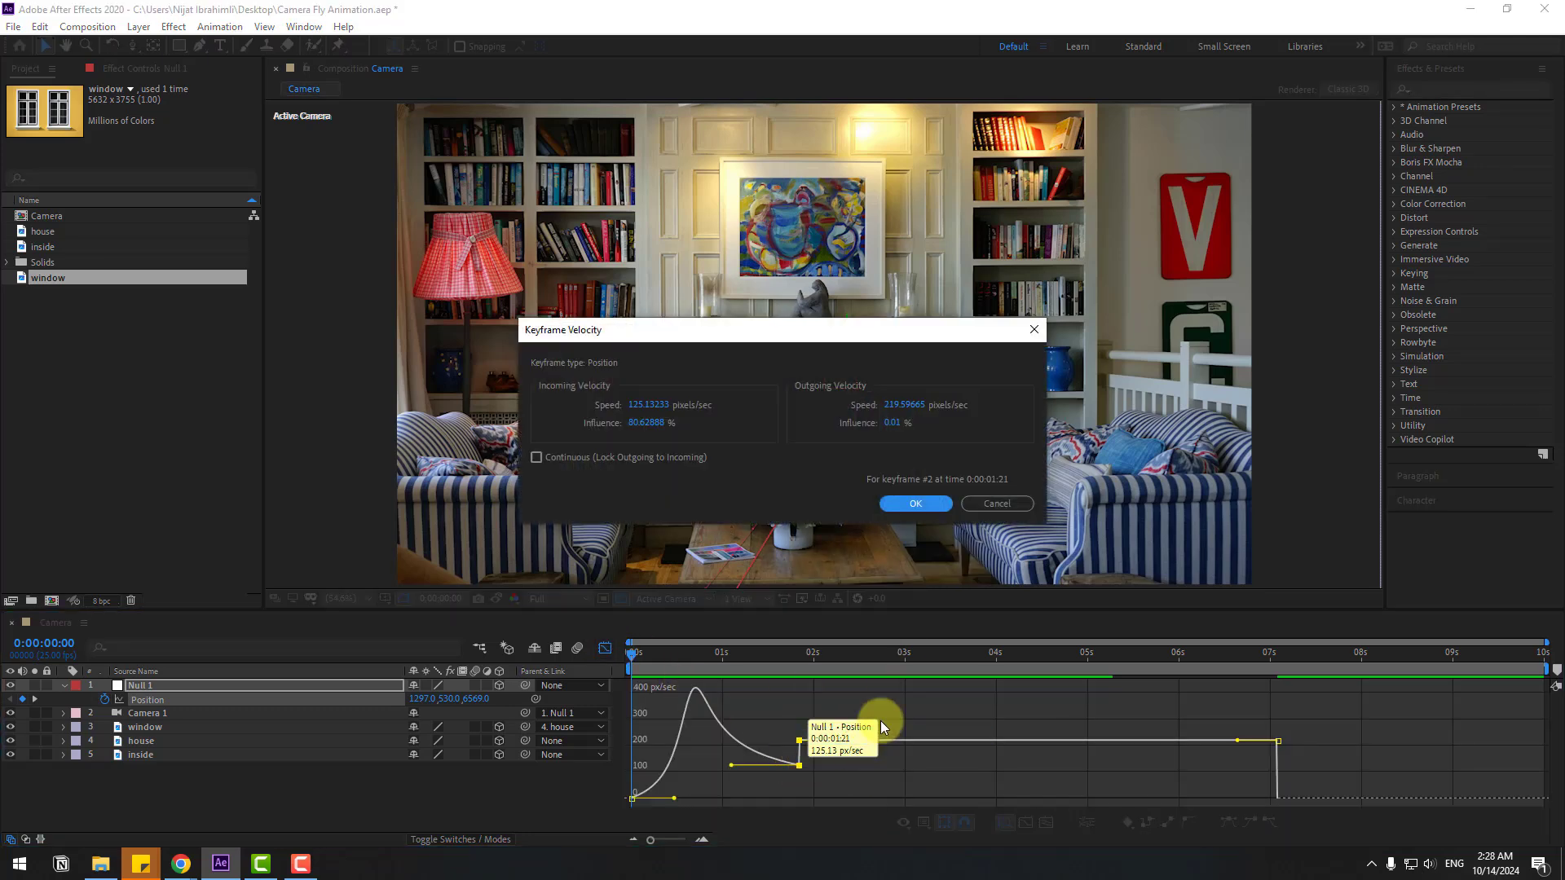
{"action": "left_click", "coordinate": [537, 458]}
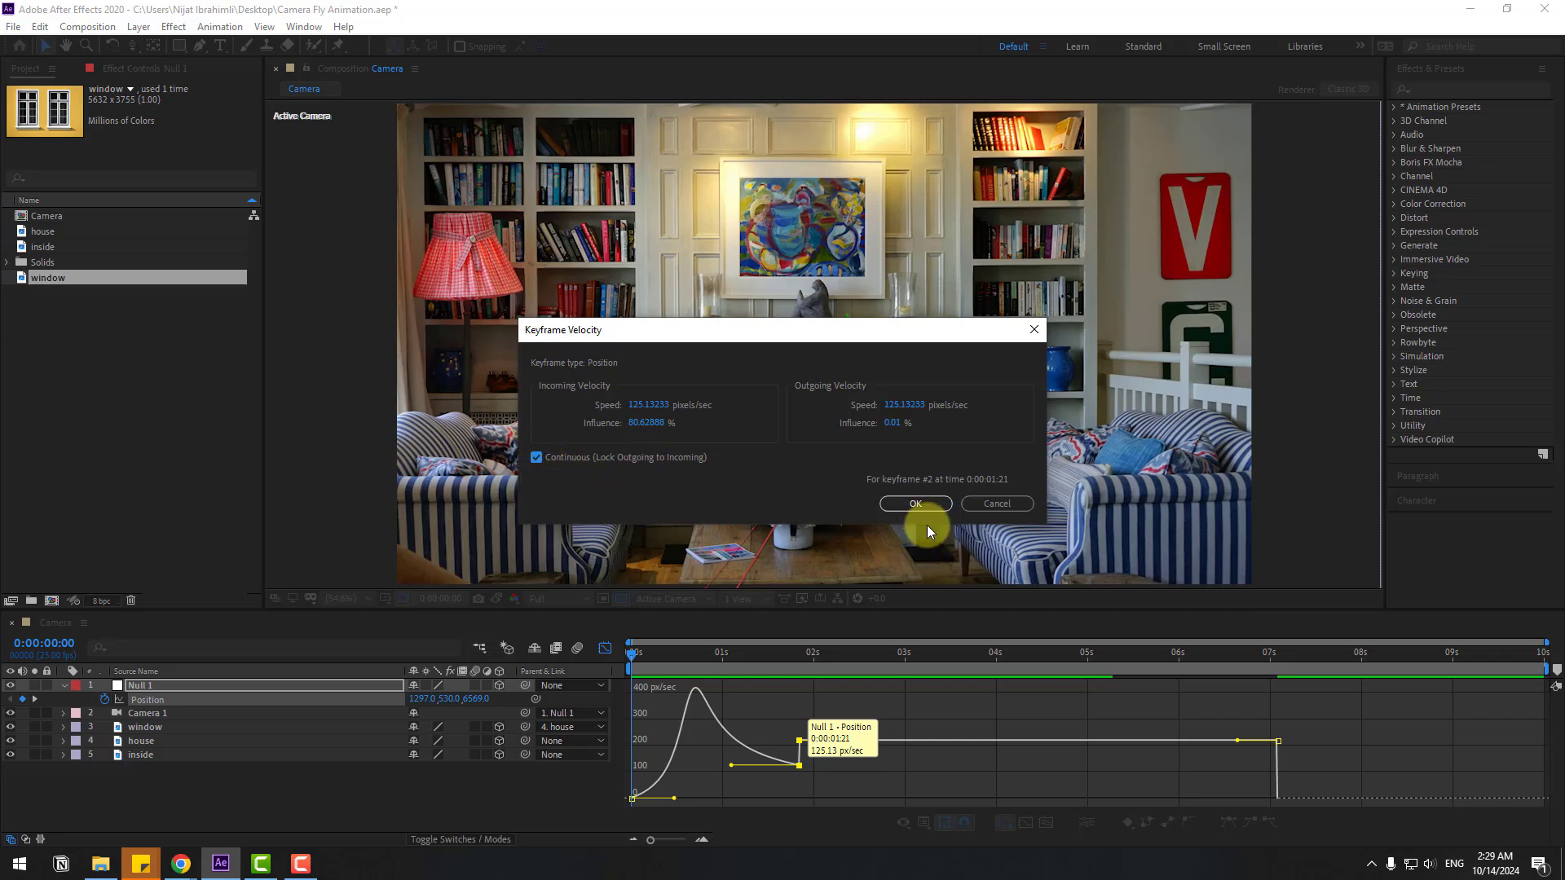
{"action": "left_click", "coordinate": [917, 504]}
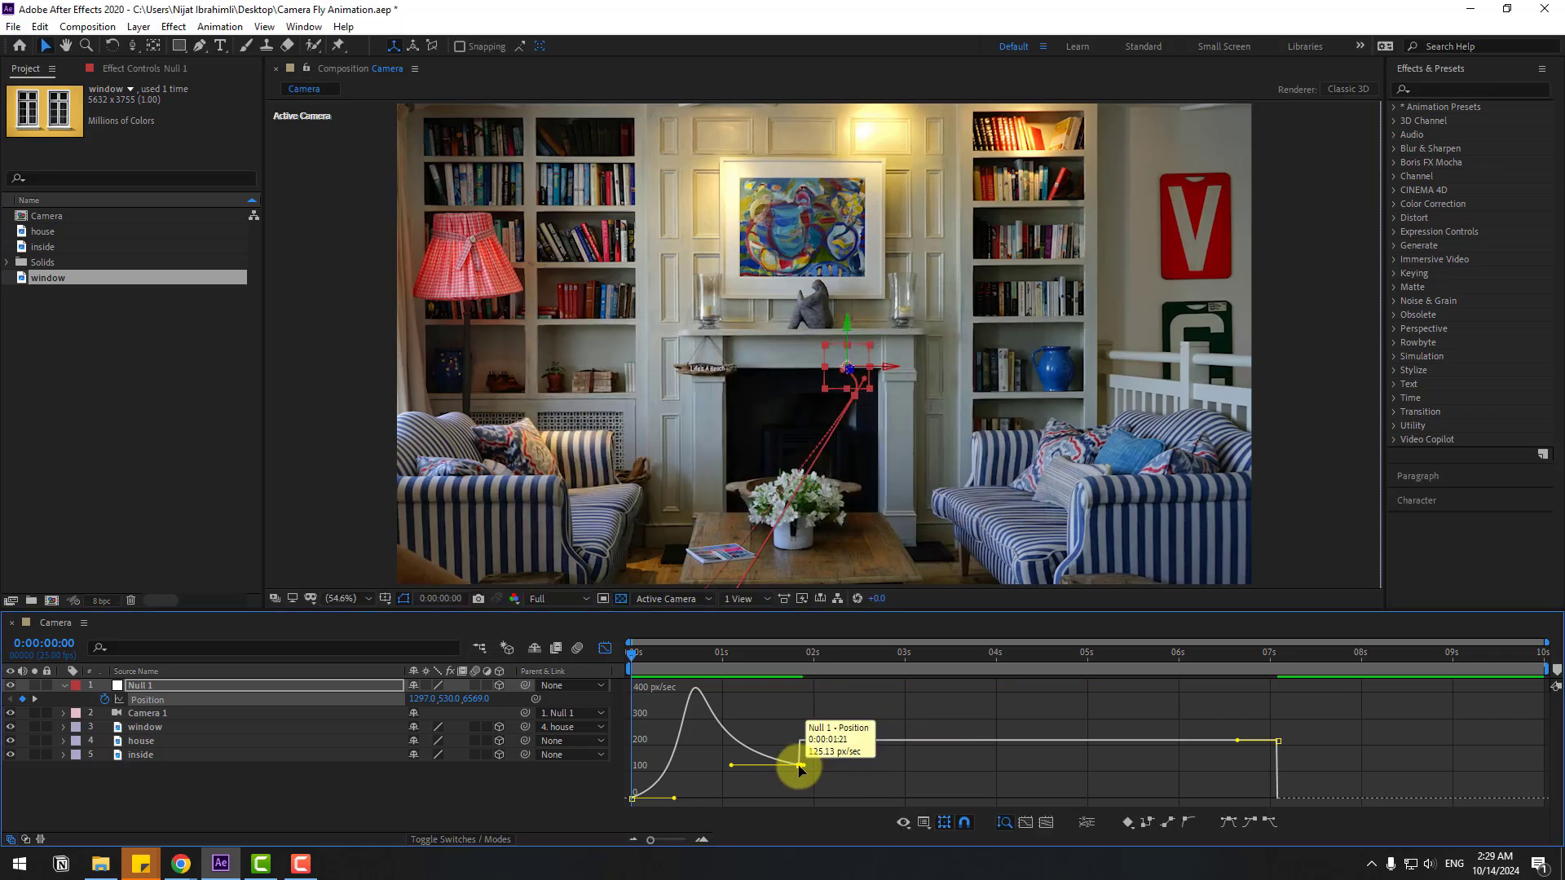
Preview the fly-through, nudge the speed curve at the second keyframe, and preview again.
{"action": "key", "text": "space"}
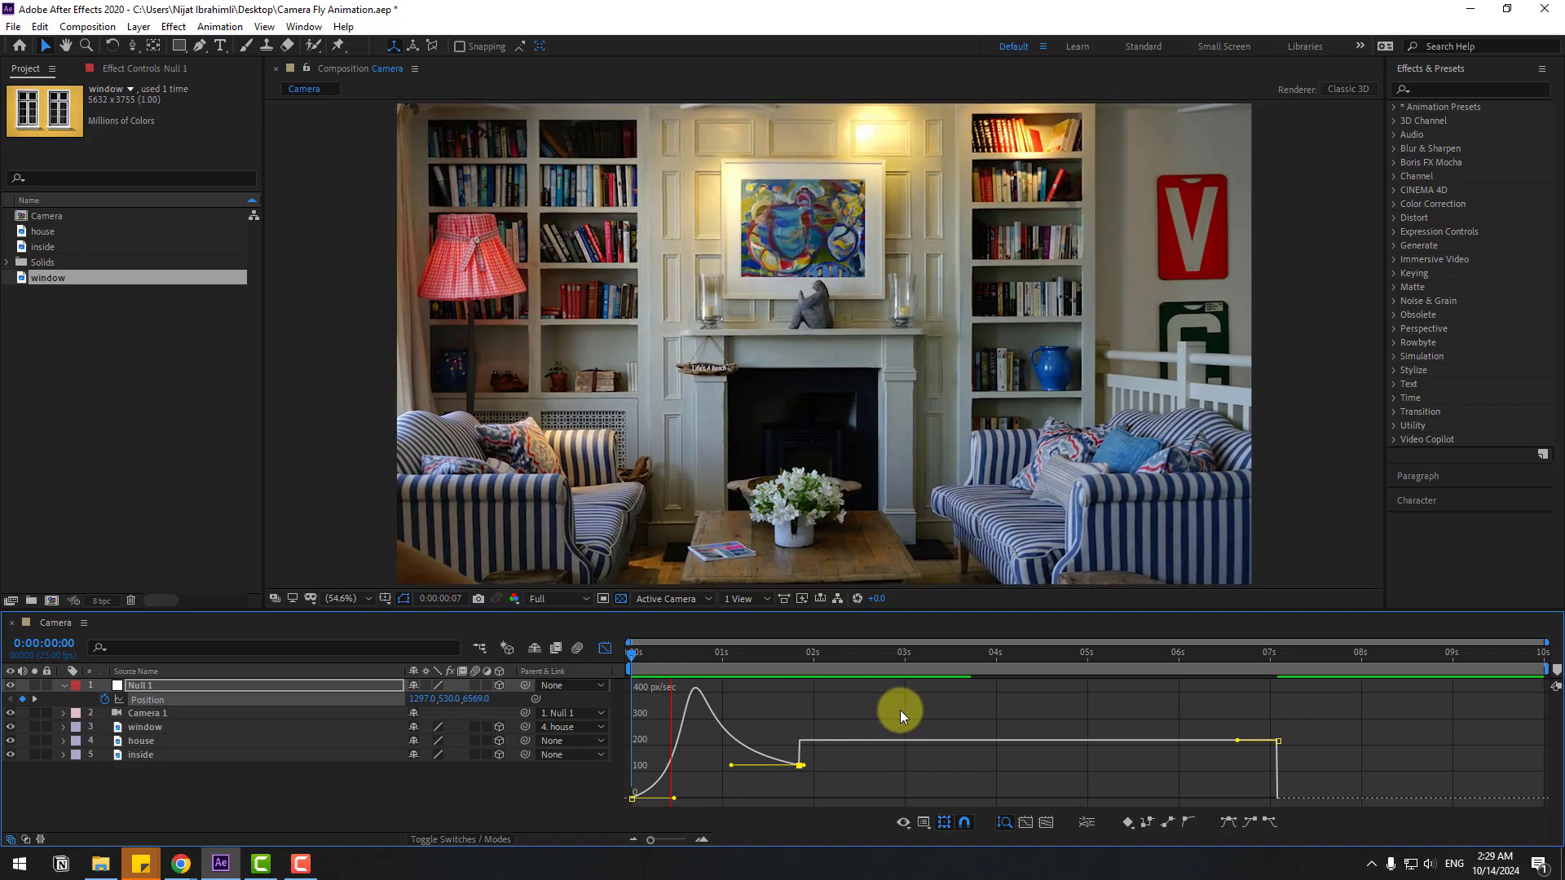
{"action": "key", "text": "space"}
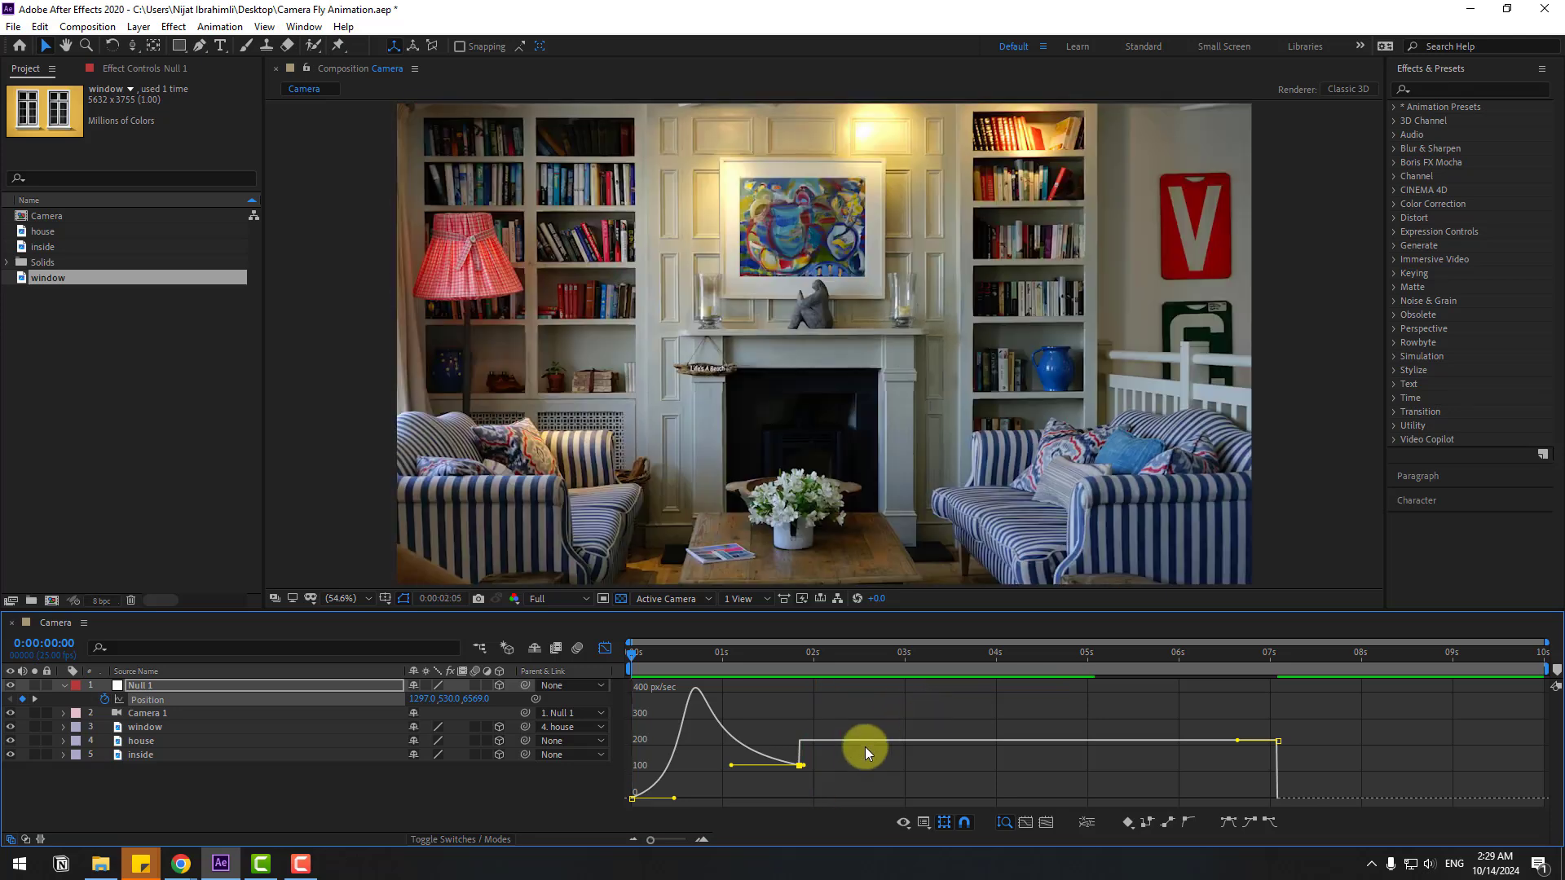
{"action": "key", "text": "space"}
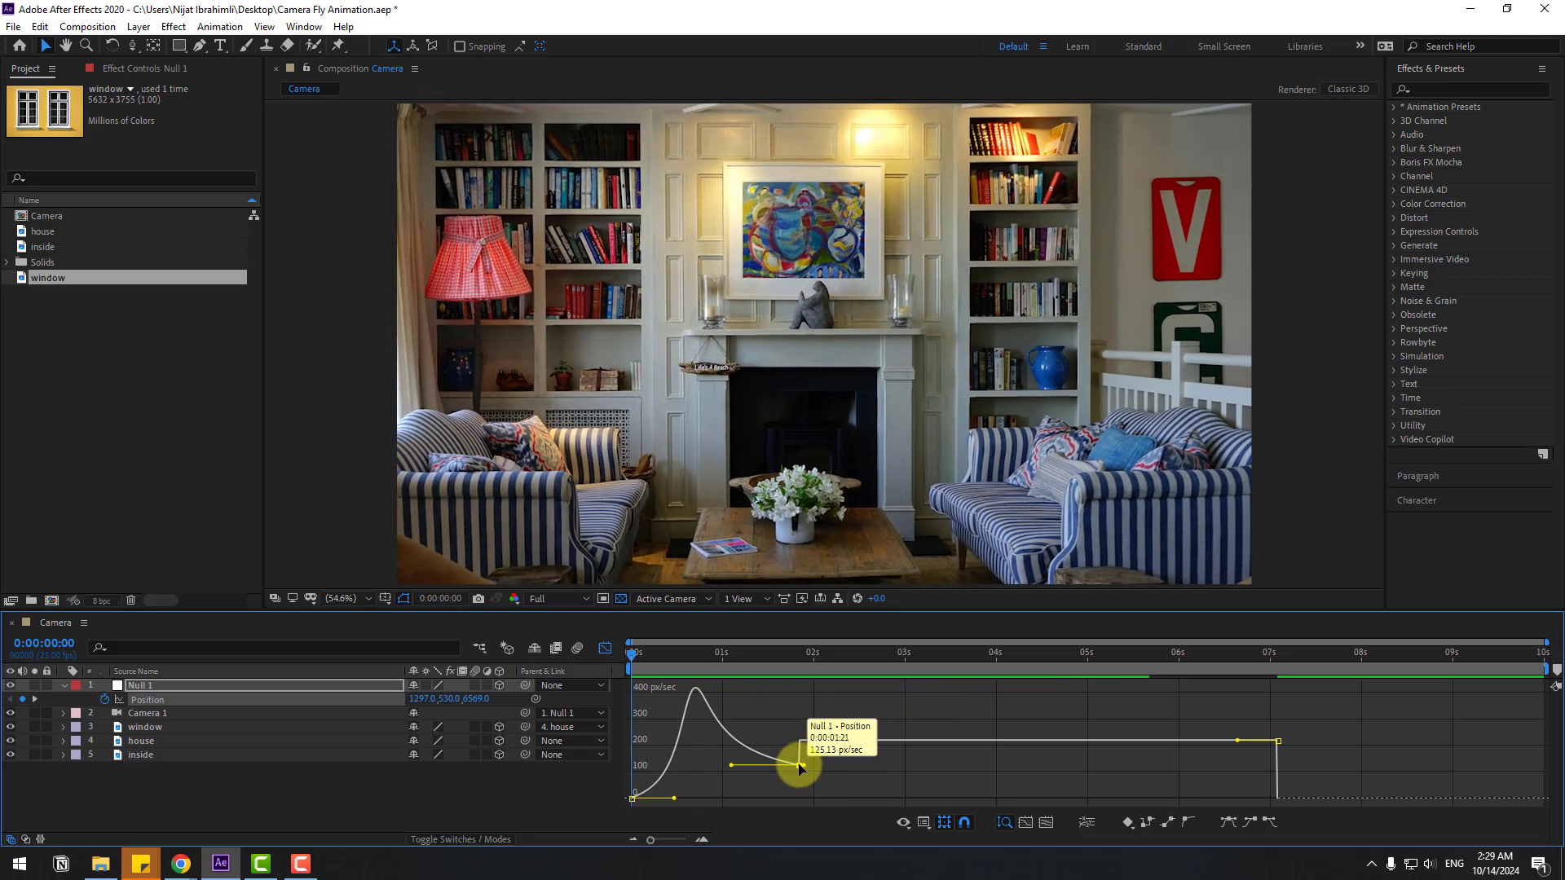
{"action": "key", "text": "space"}
{"action": "left_click_drag", "start_coordinate": [800, 768], "coordinate": [800, 760]}
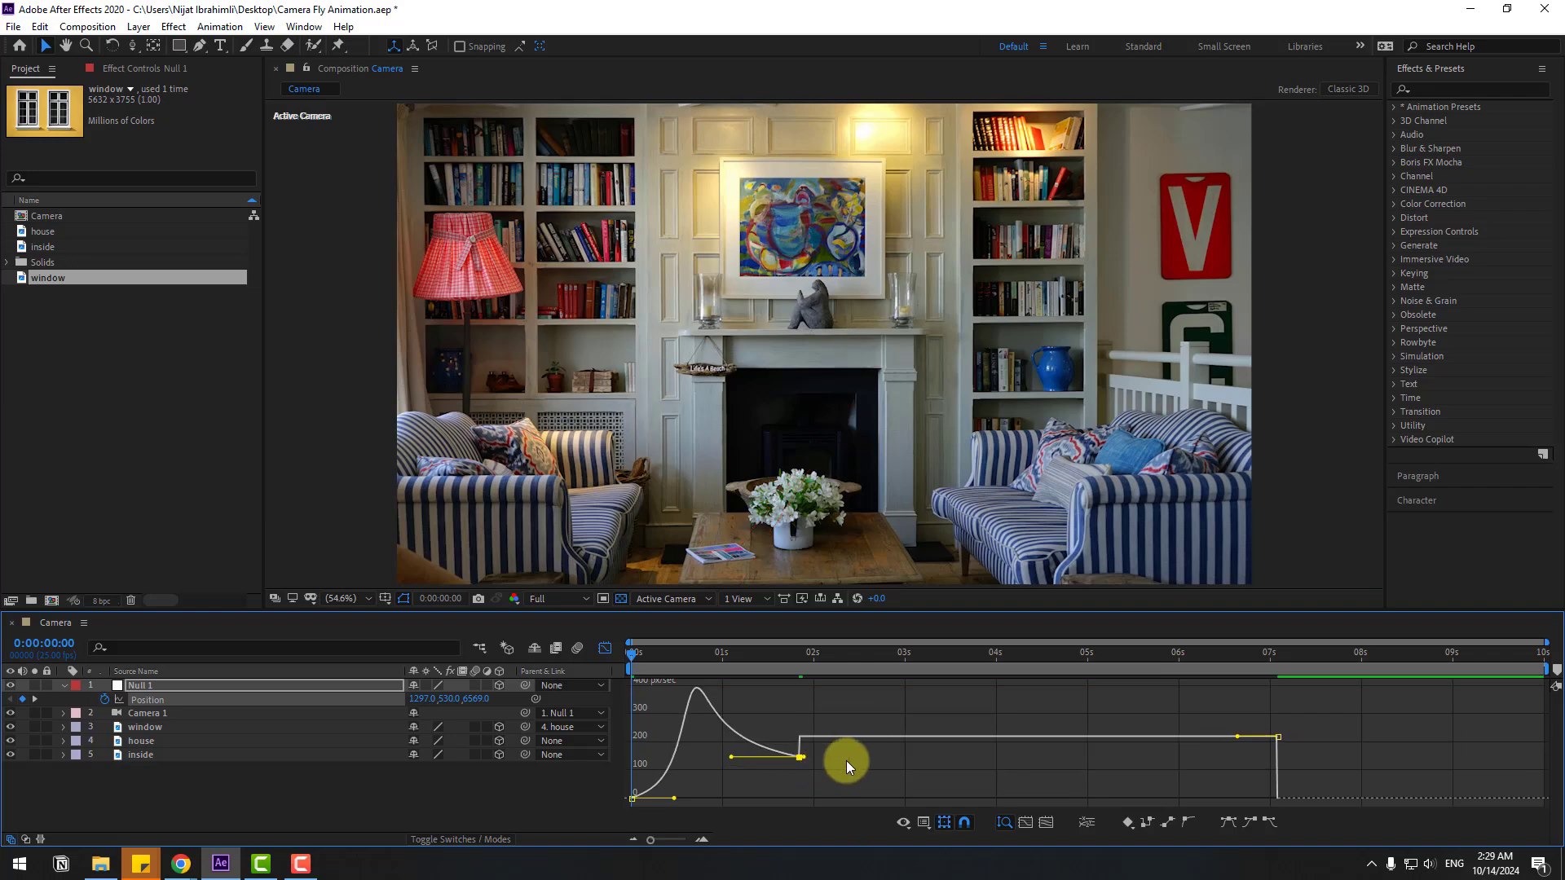
{"action": "key", "text": "space"}
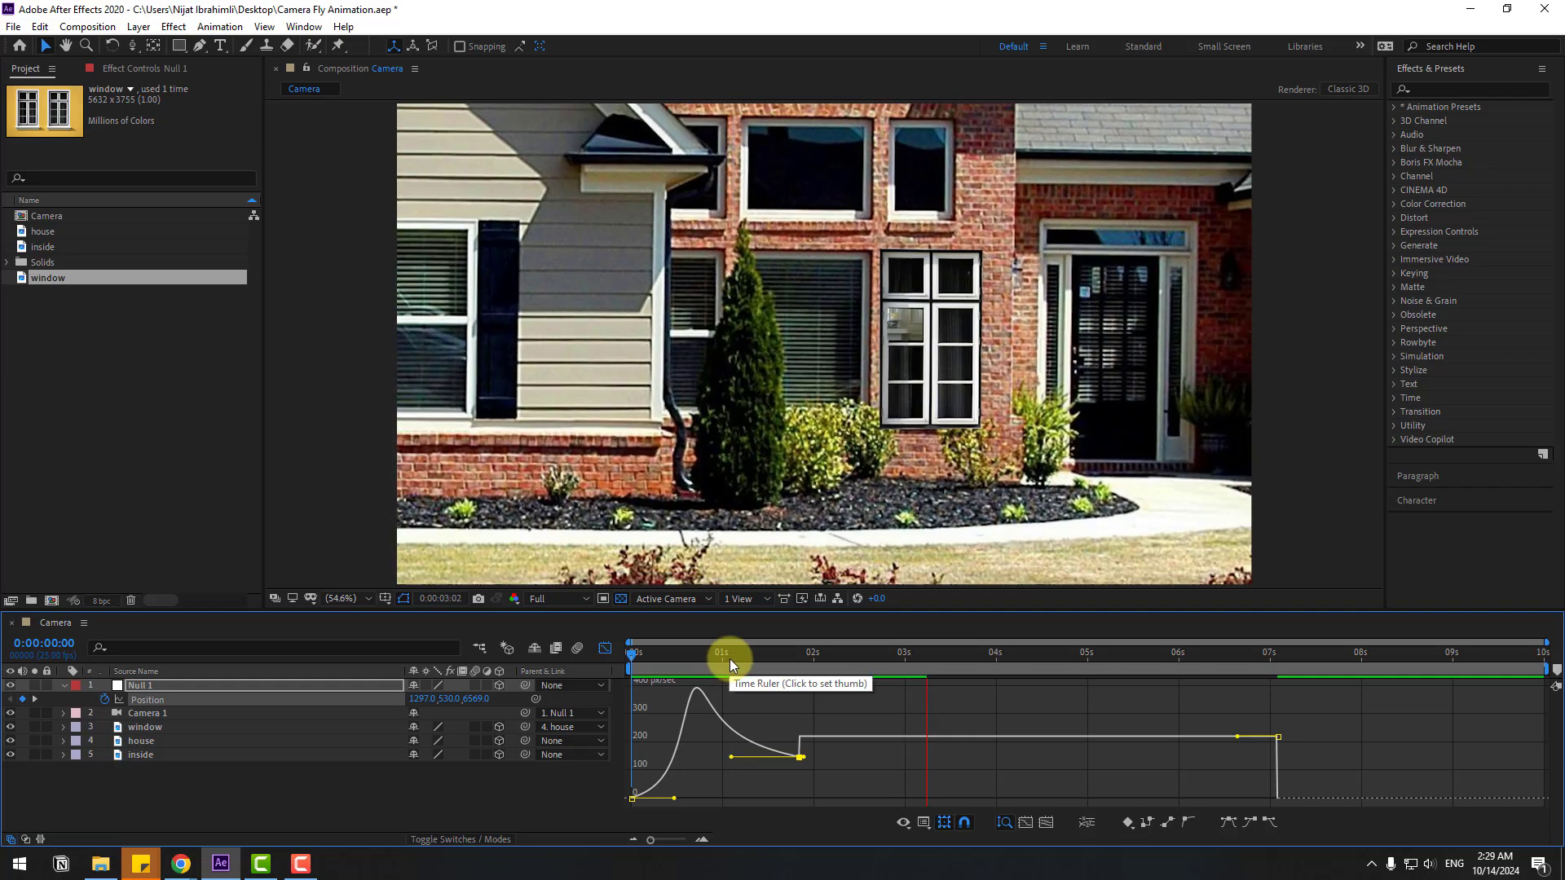
{"action": "key", "text": "space"}
{"action": "key", "text": "space"}
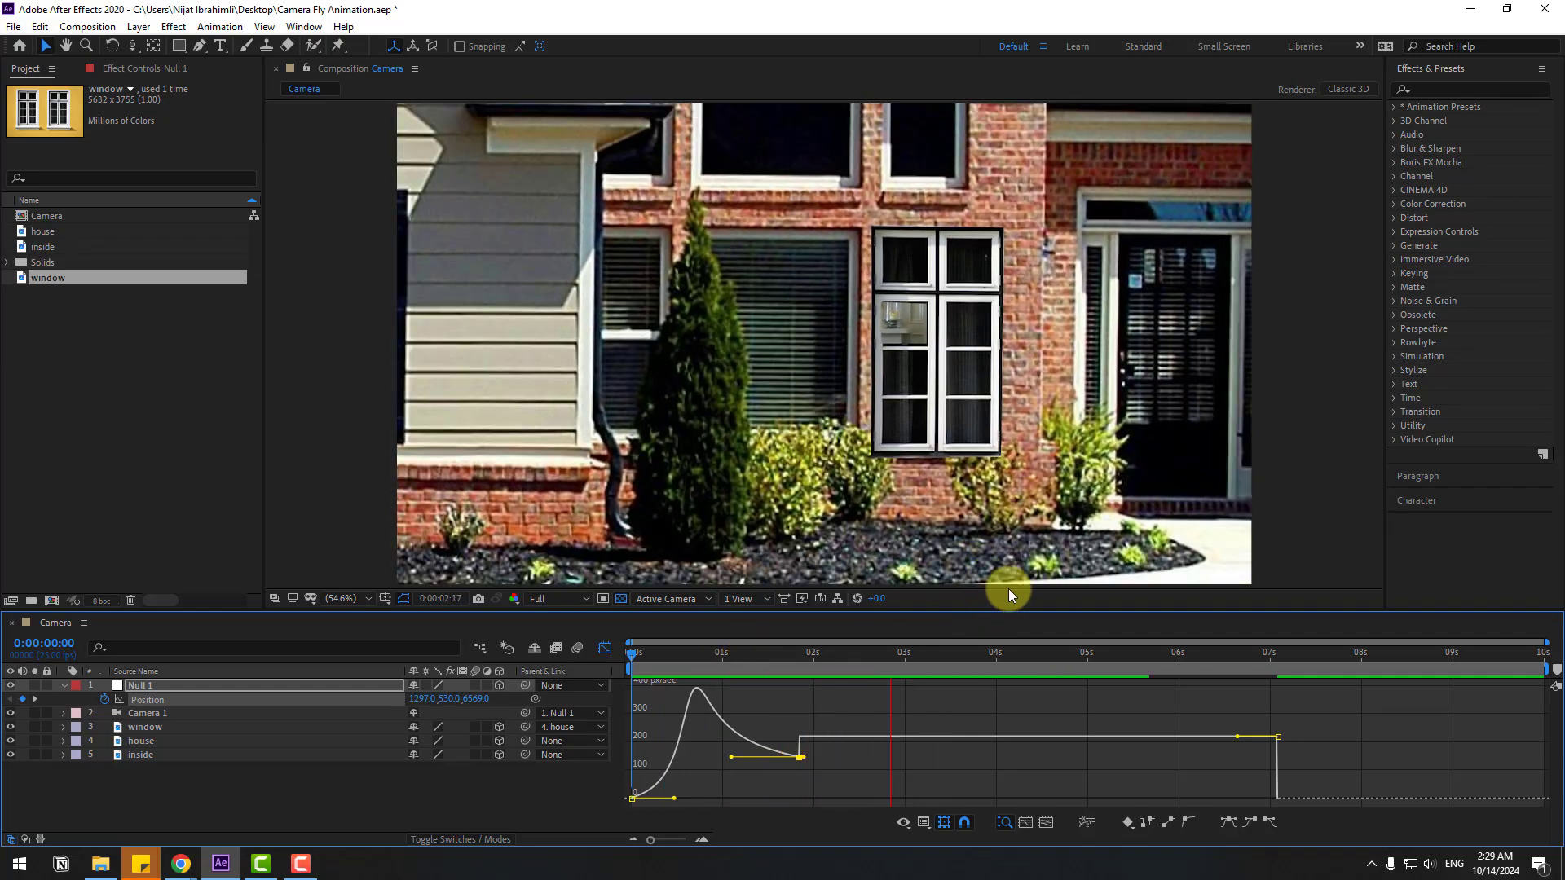
{"action": "left_click", "coordinate": [654, 772]}
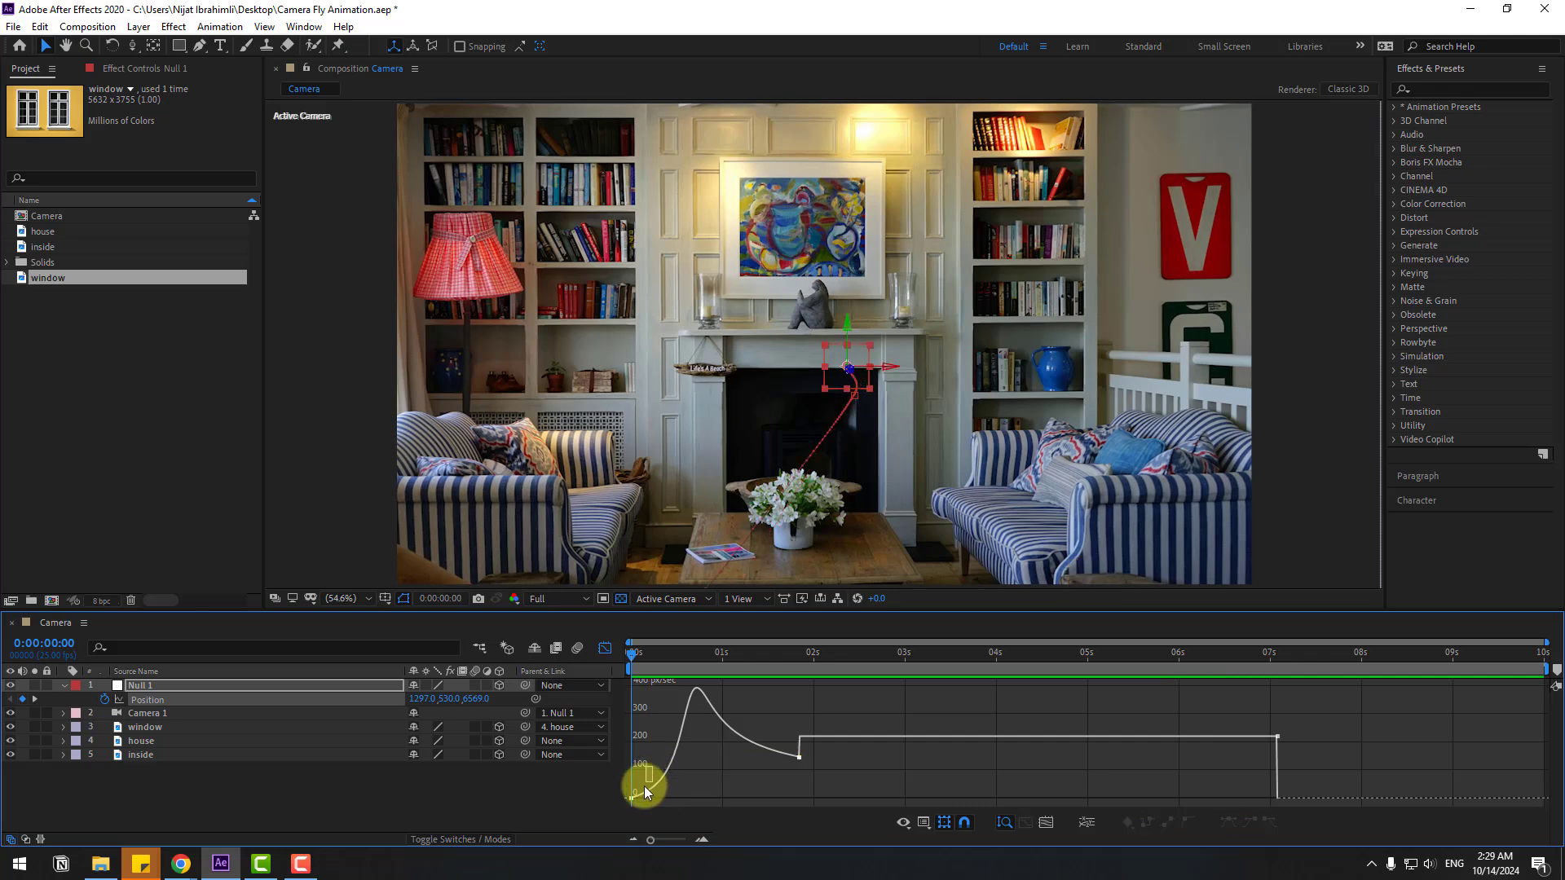
Widen the Position ease to about 64% influence and preview the gentler camera acceleration.
{"action": "mouse_move", "coordinate": [643, 819]}
{"action": "left_mouse_down"}
{"action": "mouse_move", "coordinate": [605, 807]}
{"action": "mouse_move", "coordinate": [631, 779]}
{"action": "mouse_move", "coordinate": [696, 795]}
{"action": "mouse_move", "coordinate": [649, 800]}
{"action": "left_mouse_up"}
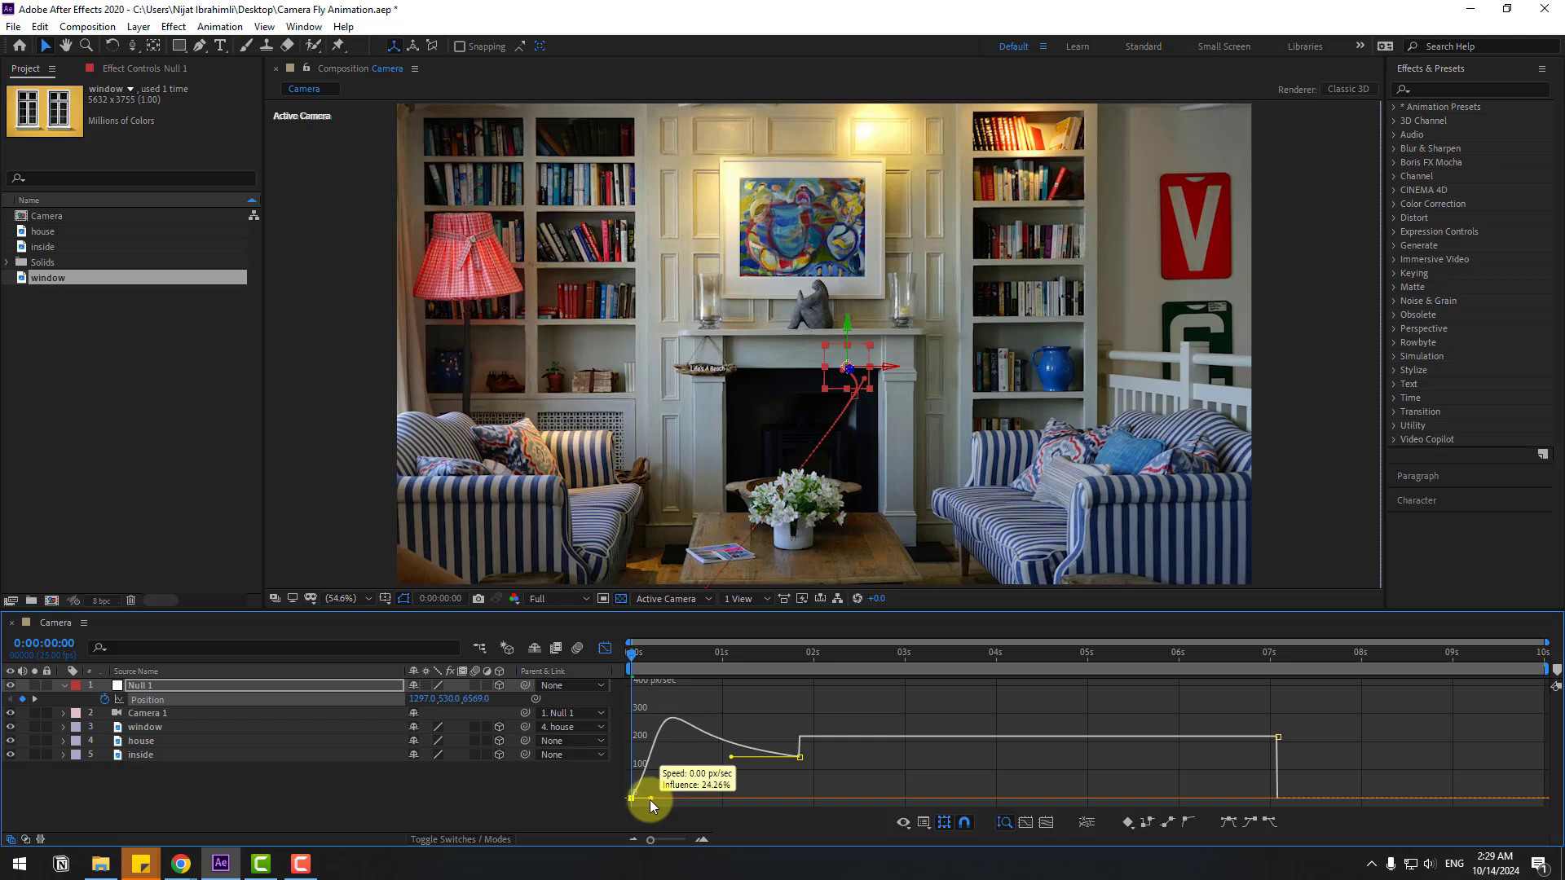
{"action": "left_click_drag", "start_coordinate": [731, 740], "coordinate": [742, 746]}
{"action": "key", "text": "space"}
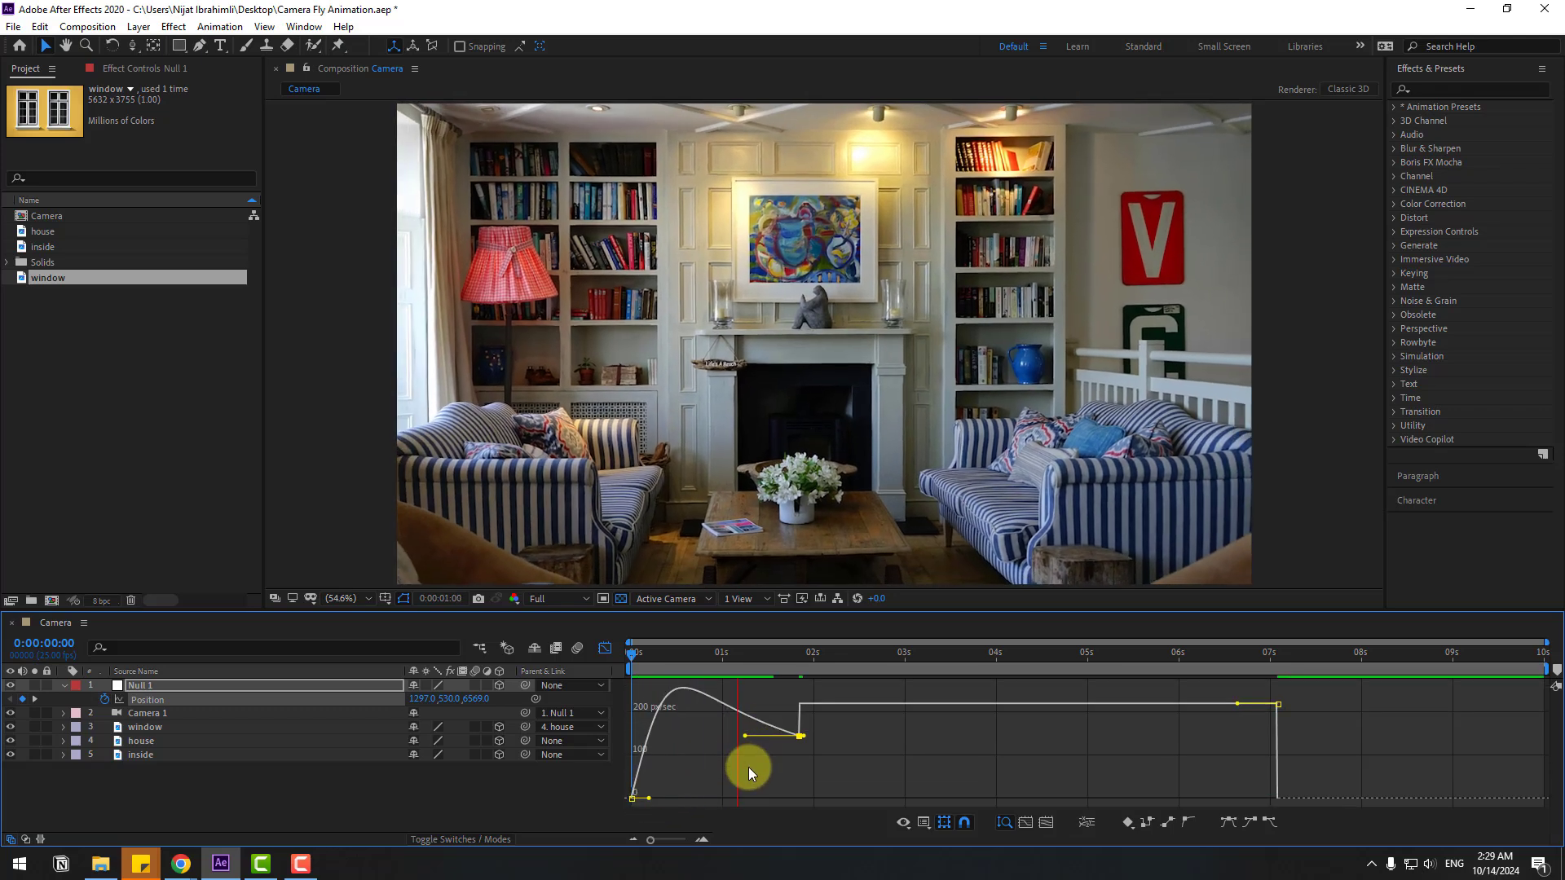
{"action": "key", "text": "space"}
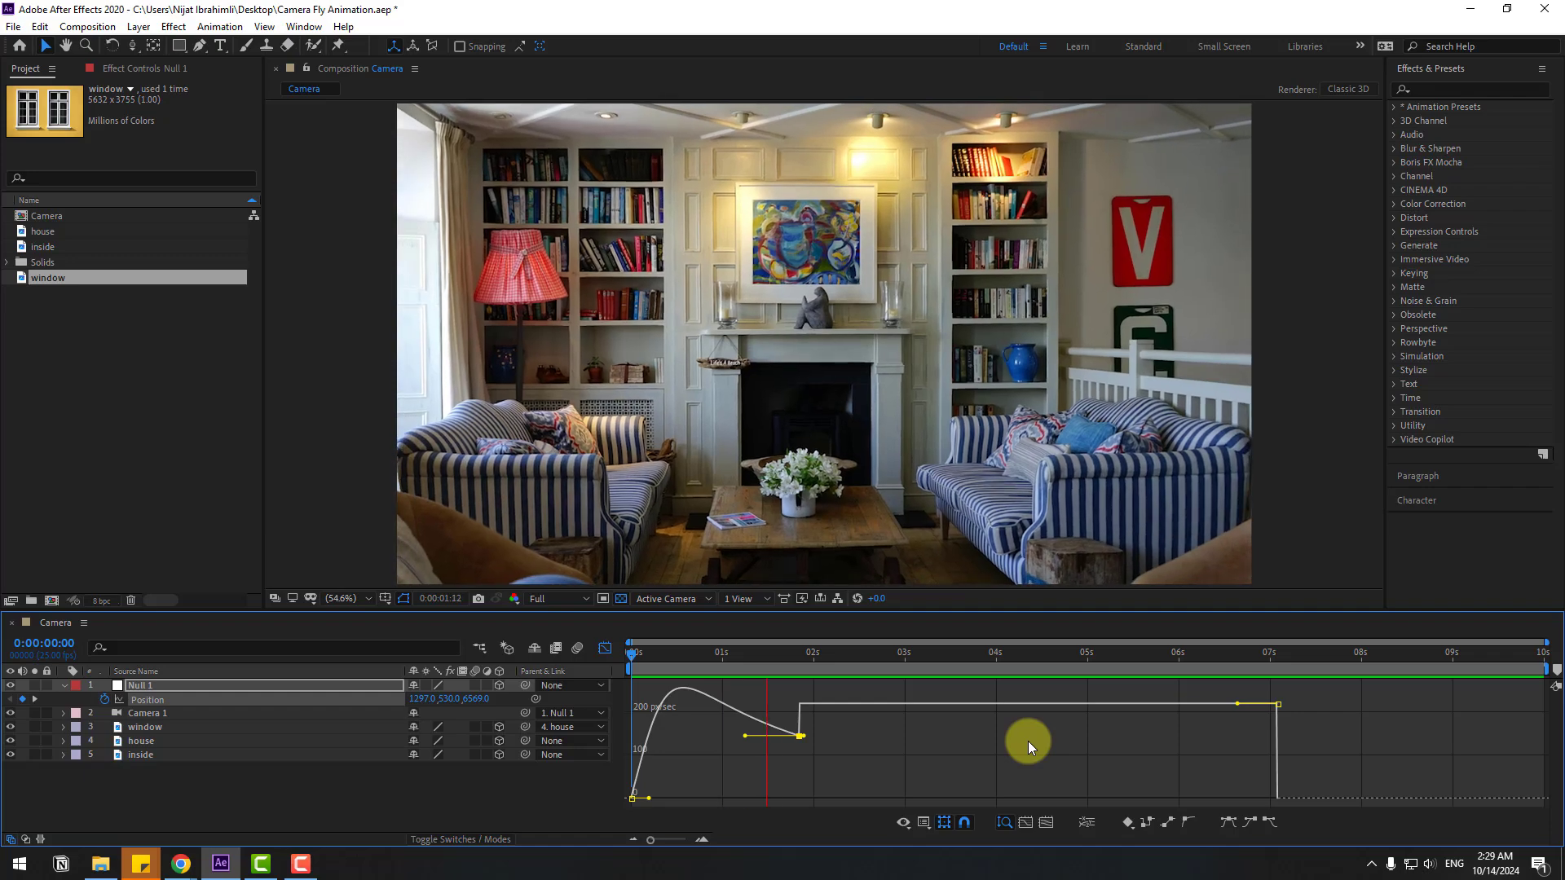
{"action": "key", "text": "space"}
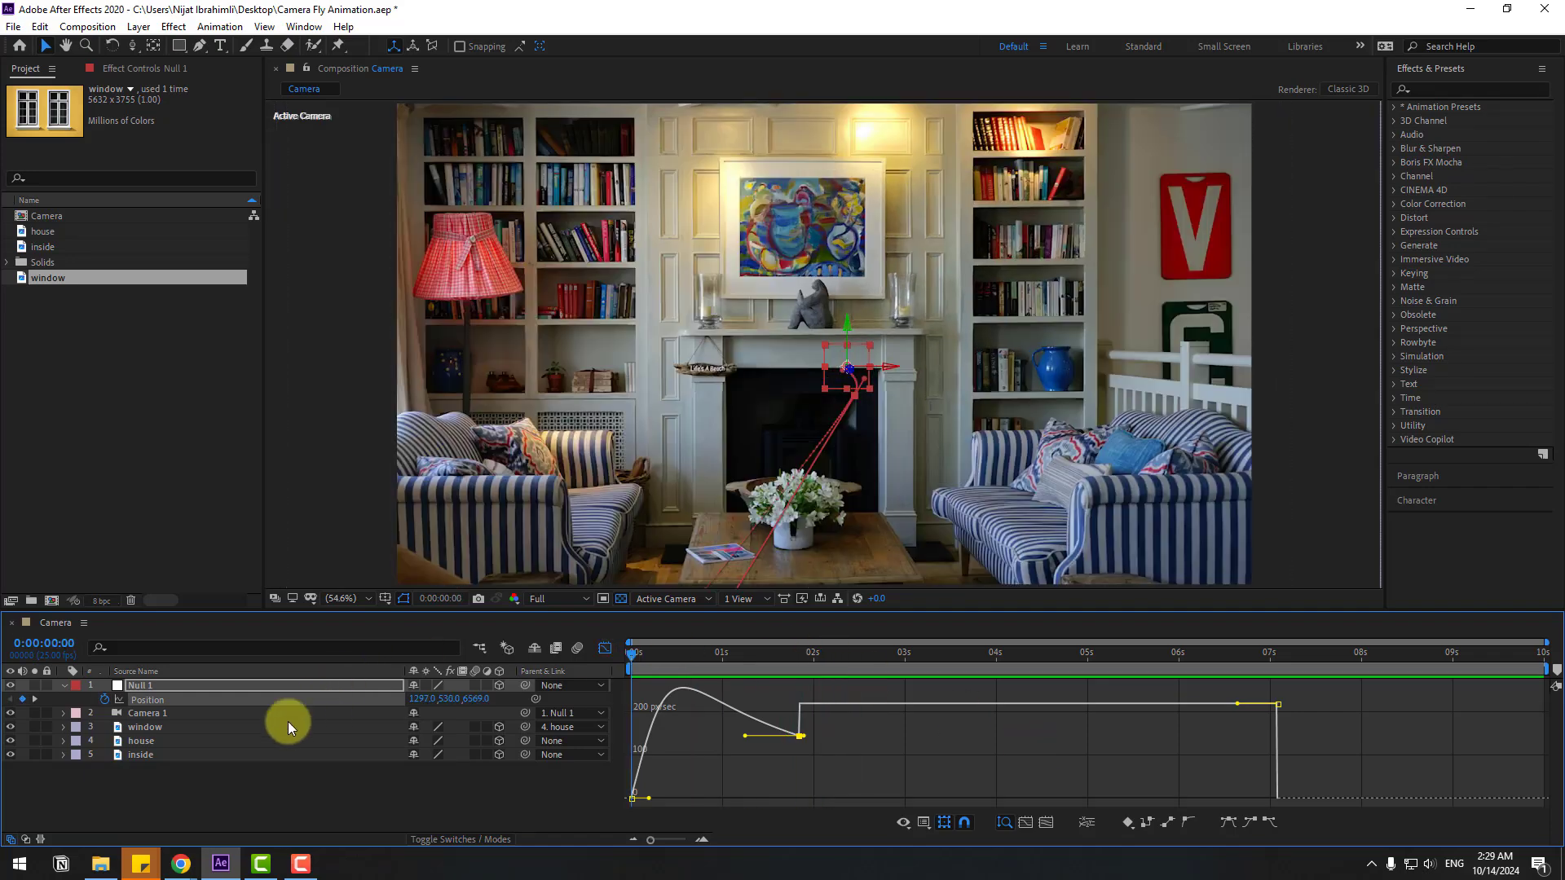
{"action": "left_click", "coordinate": [144, 687]}
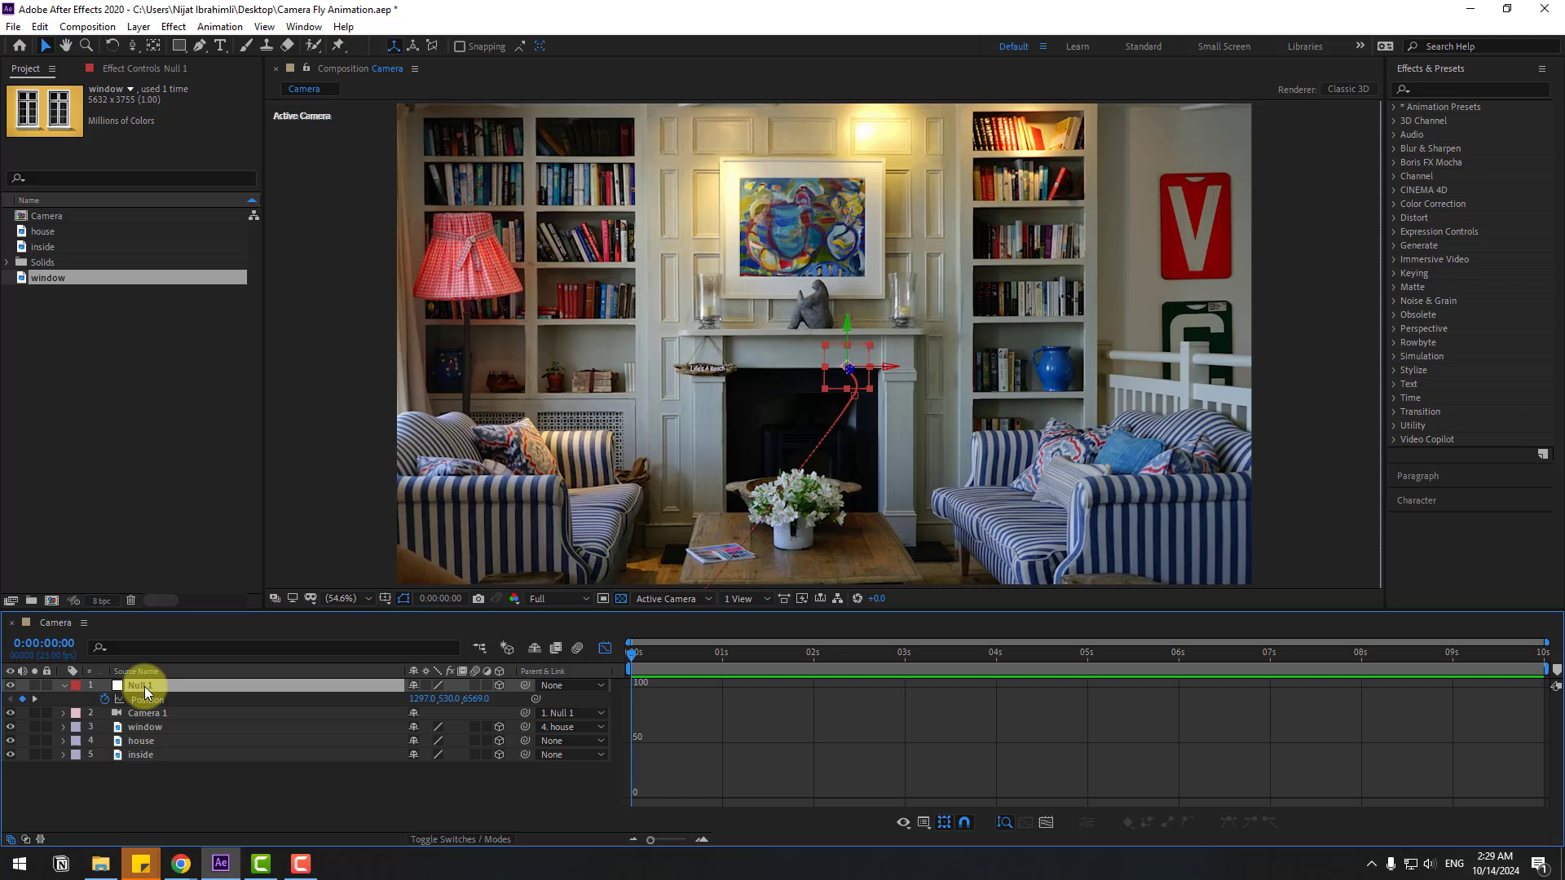
Add X, Y and Z Rotation keyframes to Null 1 and move them to 3 seconds.
{"action": "left_click", "coordinate": [604, 647]}
{"action": "key", "text": "shift+r"}
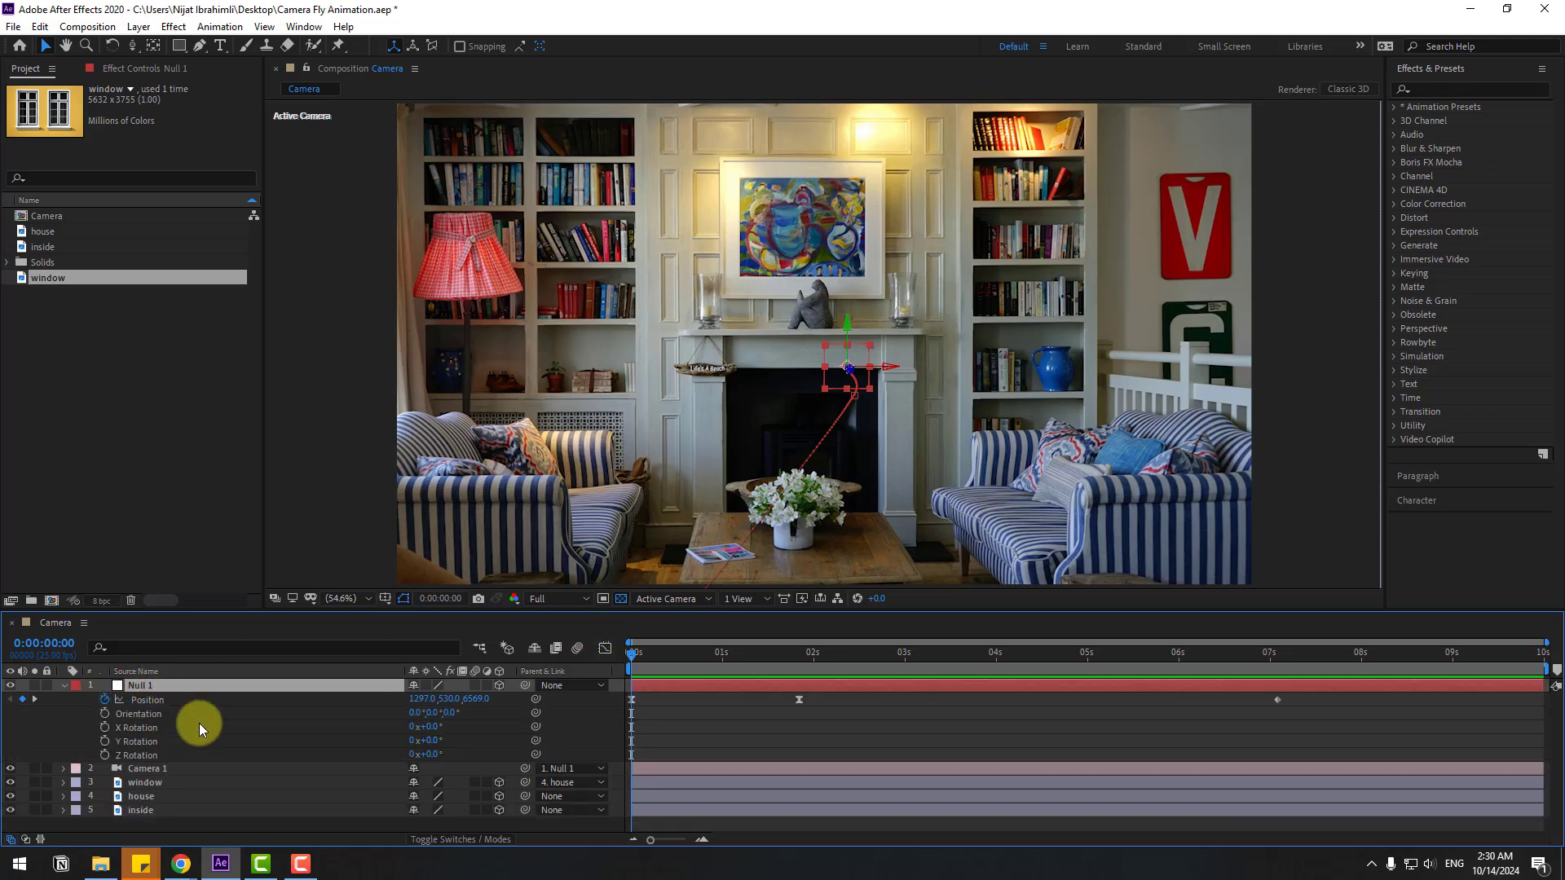
{"action": "left_click", "coordinate": [104, 727]}
{"action": "left_click", "coordinate": [105, 741]}
{"action": "left_click", "coordinate": [104, 755]}
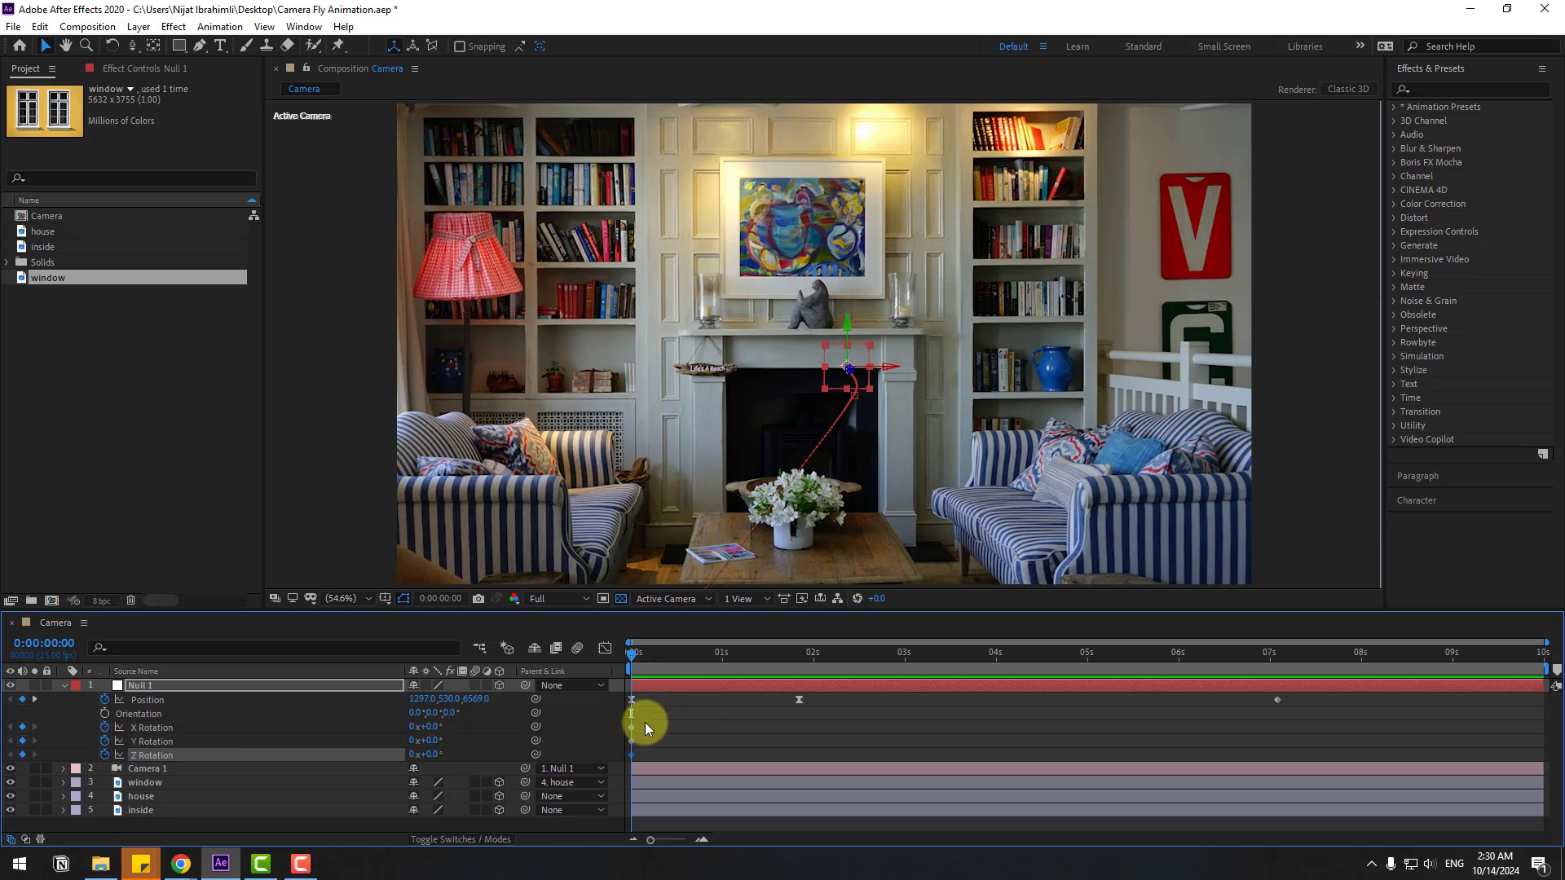
{"action": "left_click_drag", "start_coordinate": [644, 722], "coordinate": [919, 729]}
{"action": "left_click", "coordinate": [760, 731]}
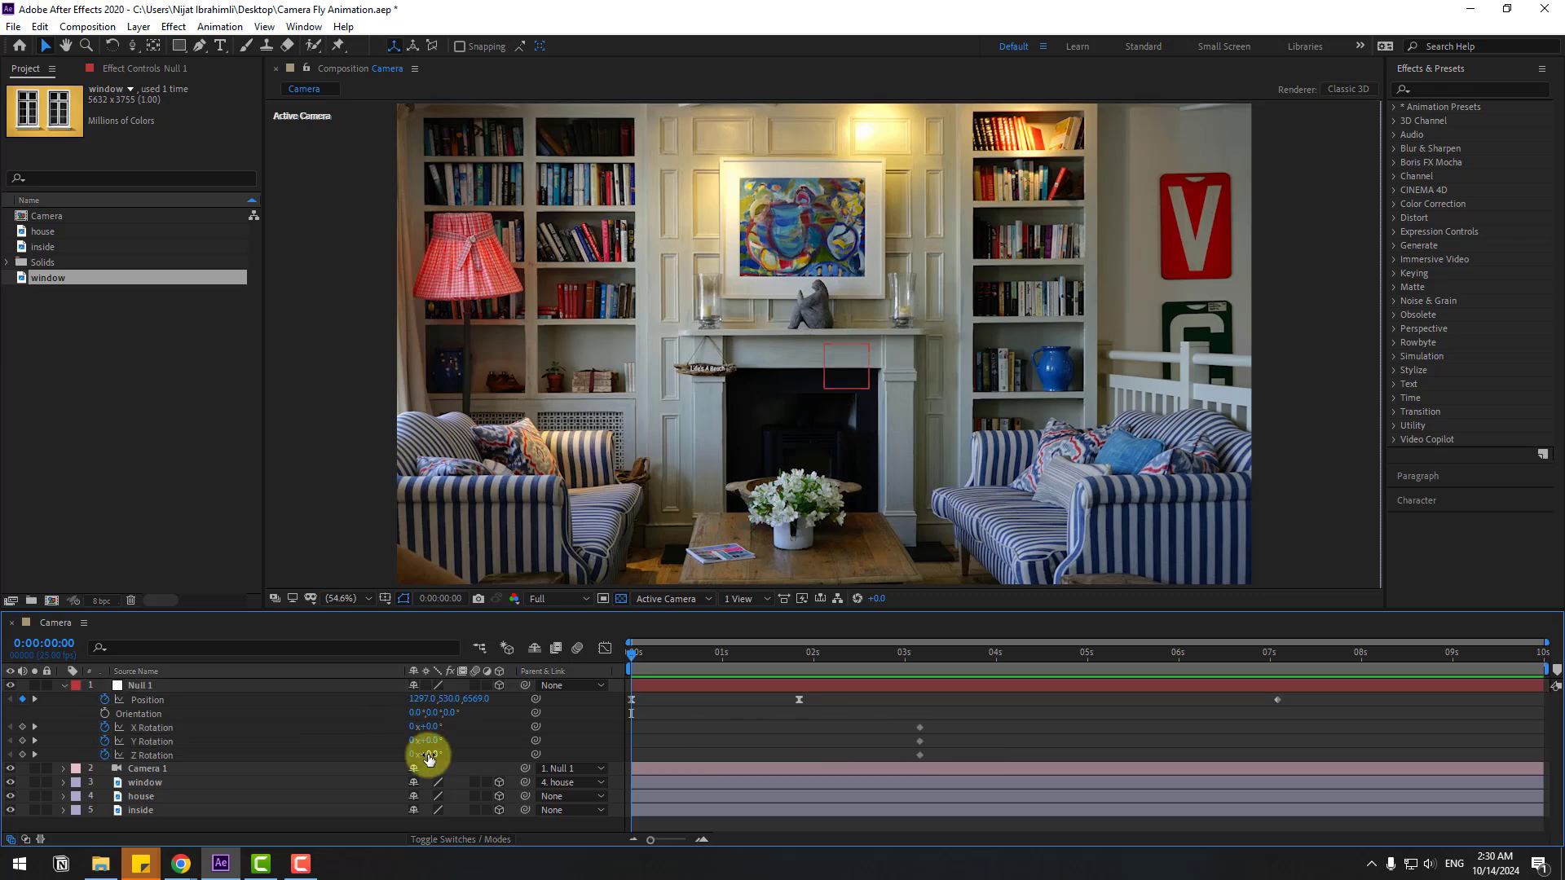
Set the starting Z Rotation to 3° and Y Rotation to 5° at 0 seconds.
{"action": "left_click", "coordinate": [429, 755]}
{"action": "type", "text": "3"}
{"action": "key", "text": "Return"}
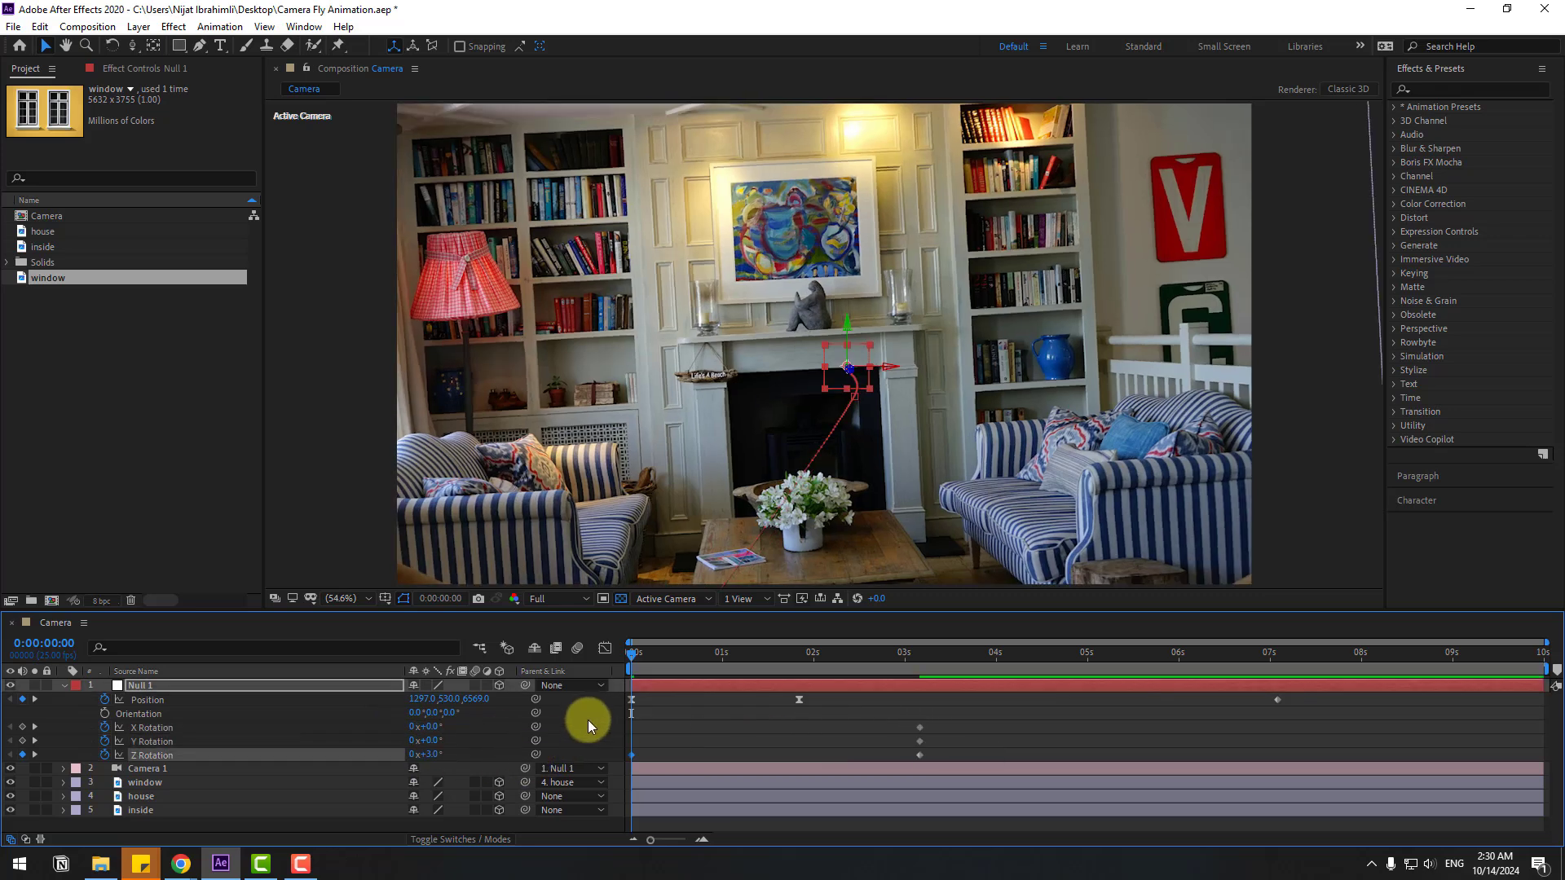
{"action": "left_click", "coordinate": [442, 741]}
{"action": "type", "text": "2"}
{"action": "key", "text": "Return"}
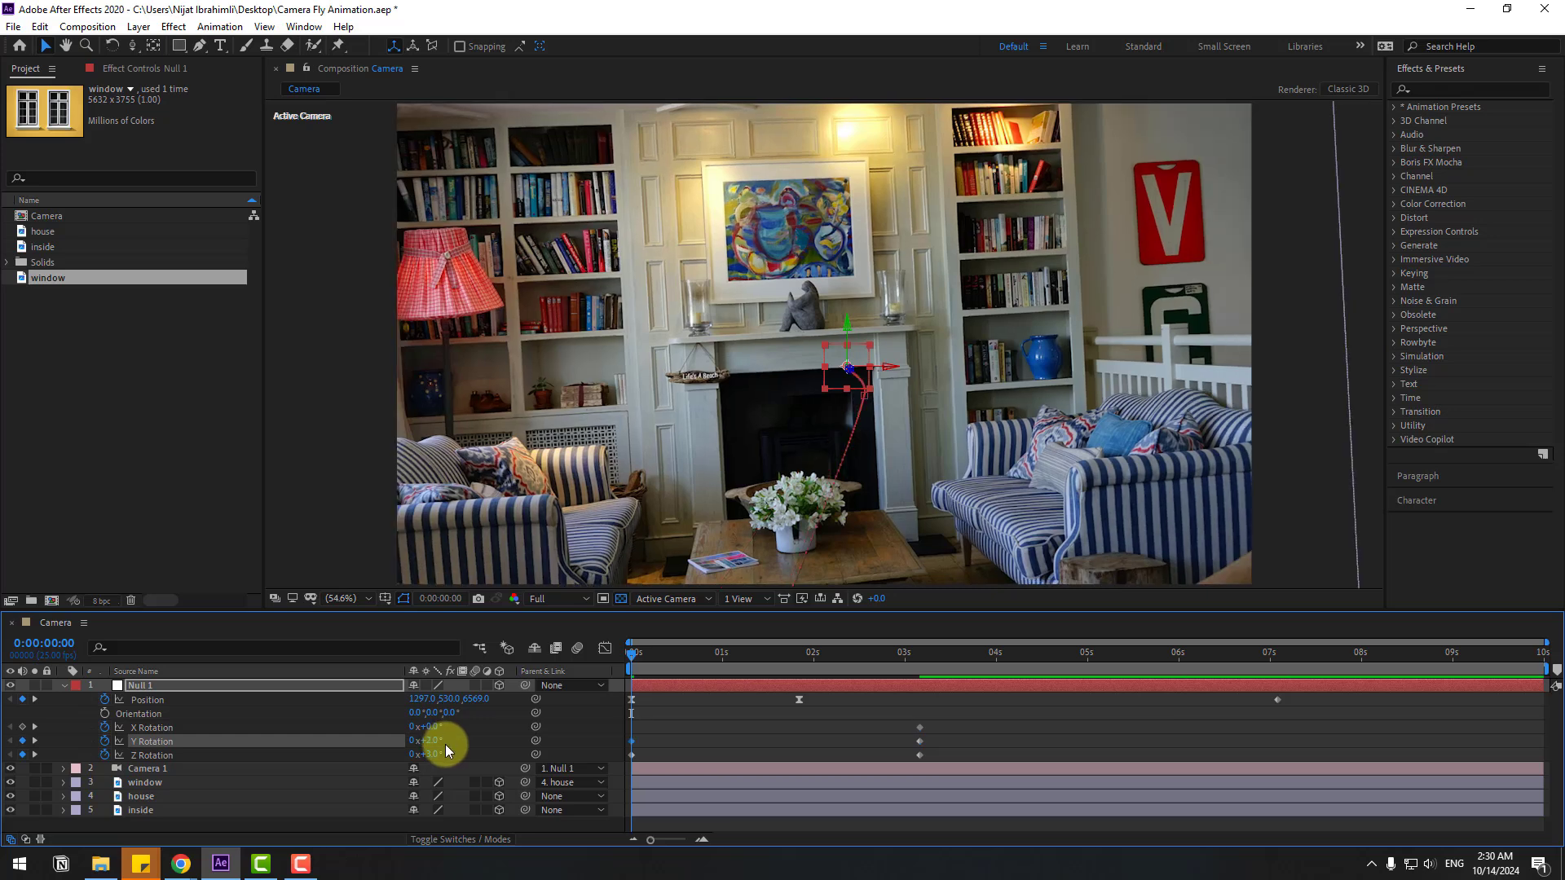
{"action": "left_click", "coordinate": [422, 741]}
{"action": "type", "text": "5"}
{"action": "key", "text": "Return"}
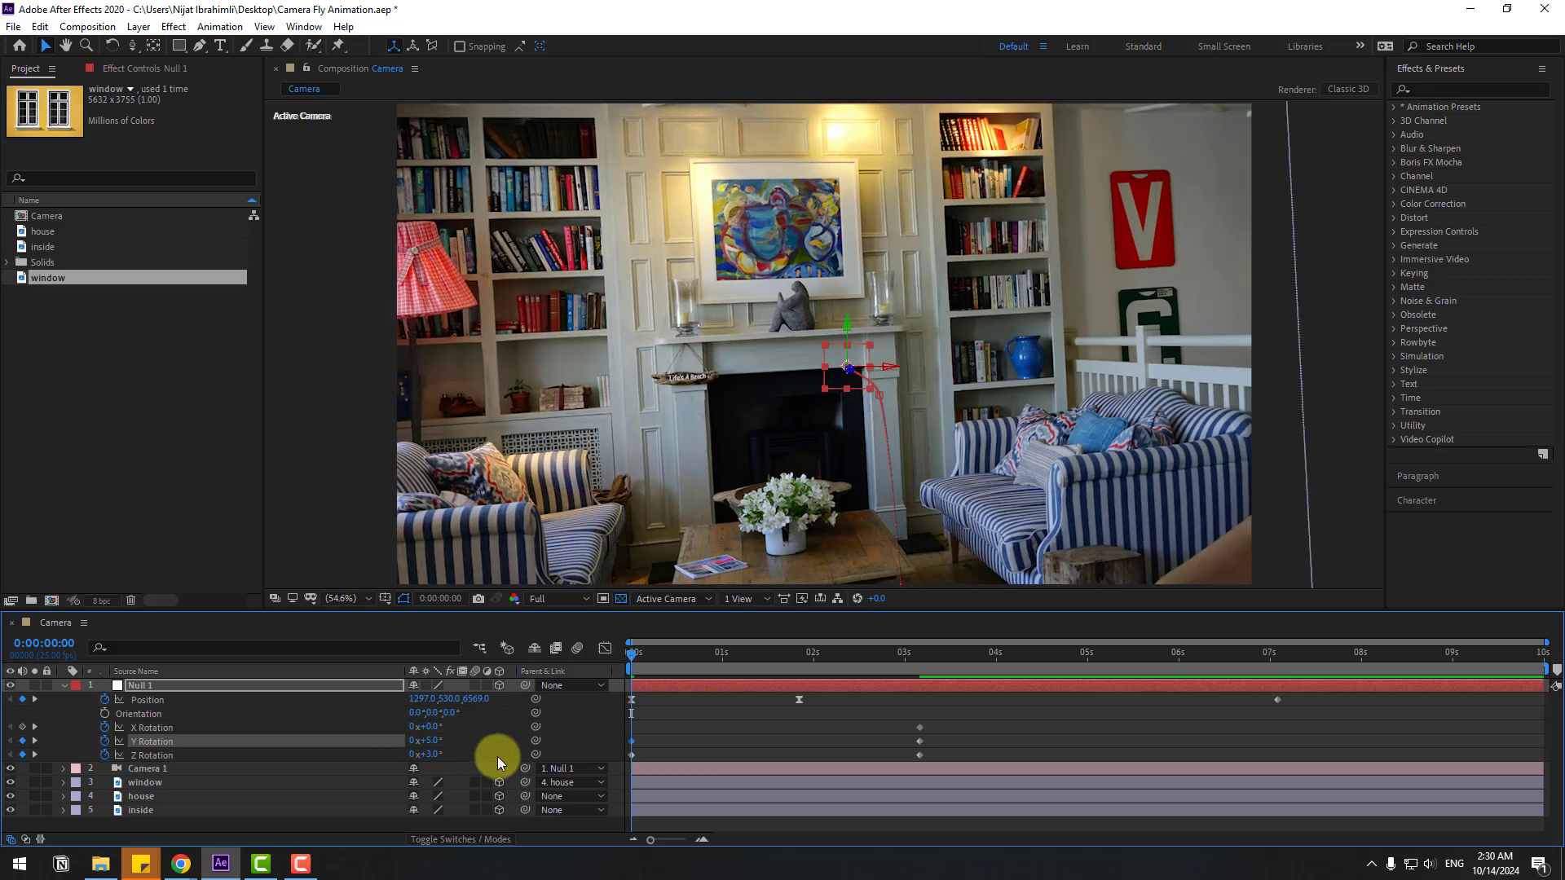
Scrub to check the drift, then set the starting X Rotation to 3°.
{"action": "mouse_move", "coordinate": [634, 657]}
{"action": "left_mouse_down"}
{"action": "mouse_move", "coordinate": [742, 649]}
{"action": "mouse_move", "coordinate": [632, 654]}
{"action": "left_mouse_up"}
{"action": "left_click", "coordinate": [426, 726]}
{"action": "type", "text": "2"}
{"action": "key", "text": "Return"}
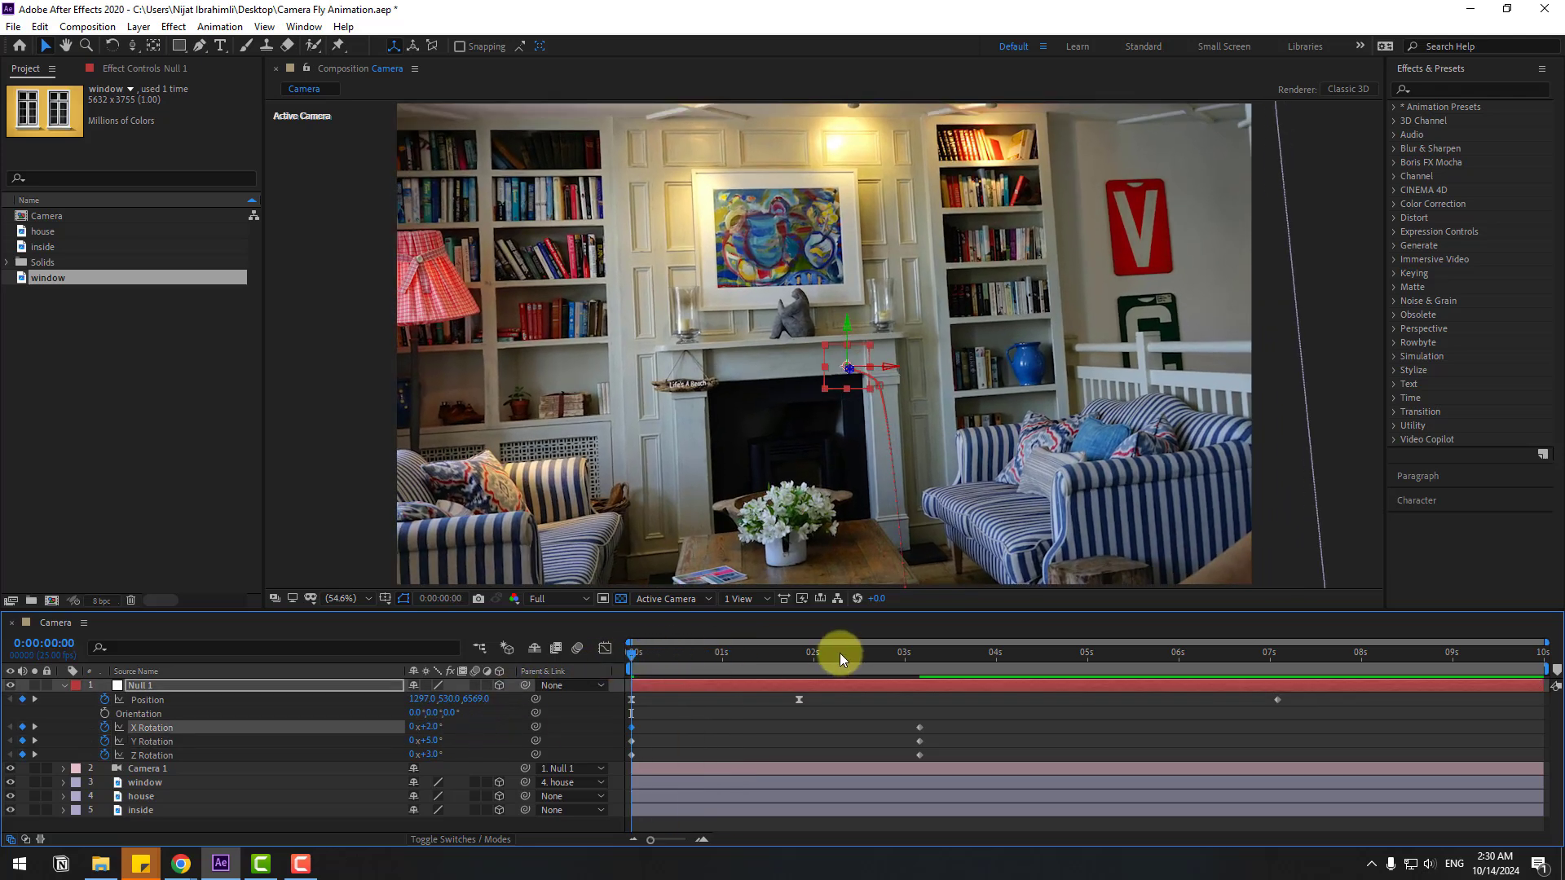
{"action": "left_click", "coordinate": [430, 726]}
{"action": "type", "text": "3"}
{"action": "key", "text": "Return"}
Shift the rotation keyframes to about 1.5 seconds and apply Easy Ease to them.
{"action": "left_click_drag", "start_coordinate": [658, 654], "coordinate": [786, 650]}
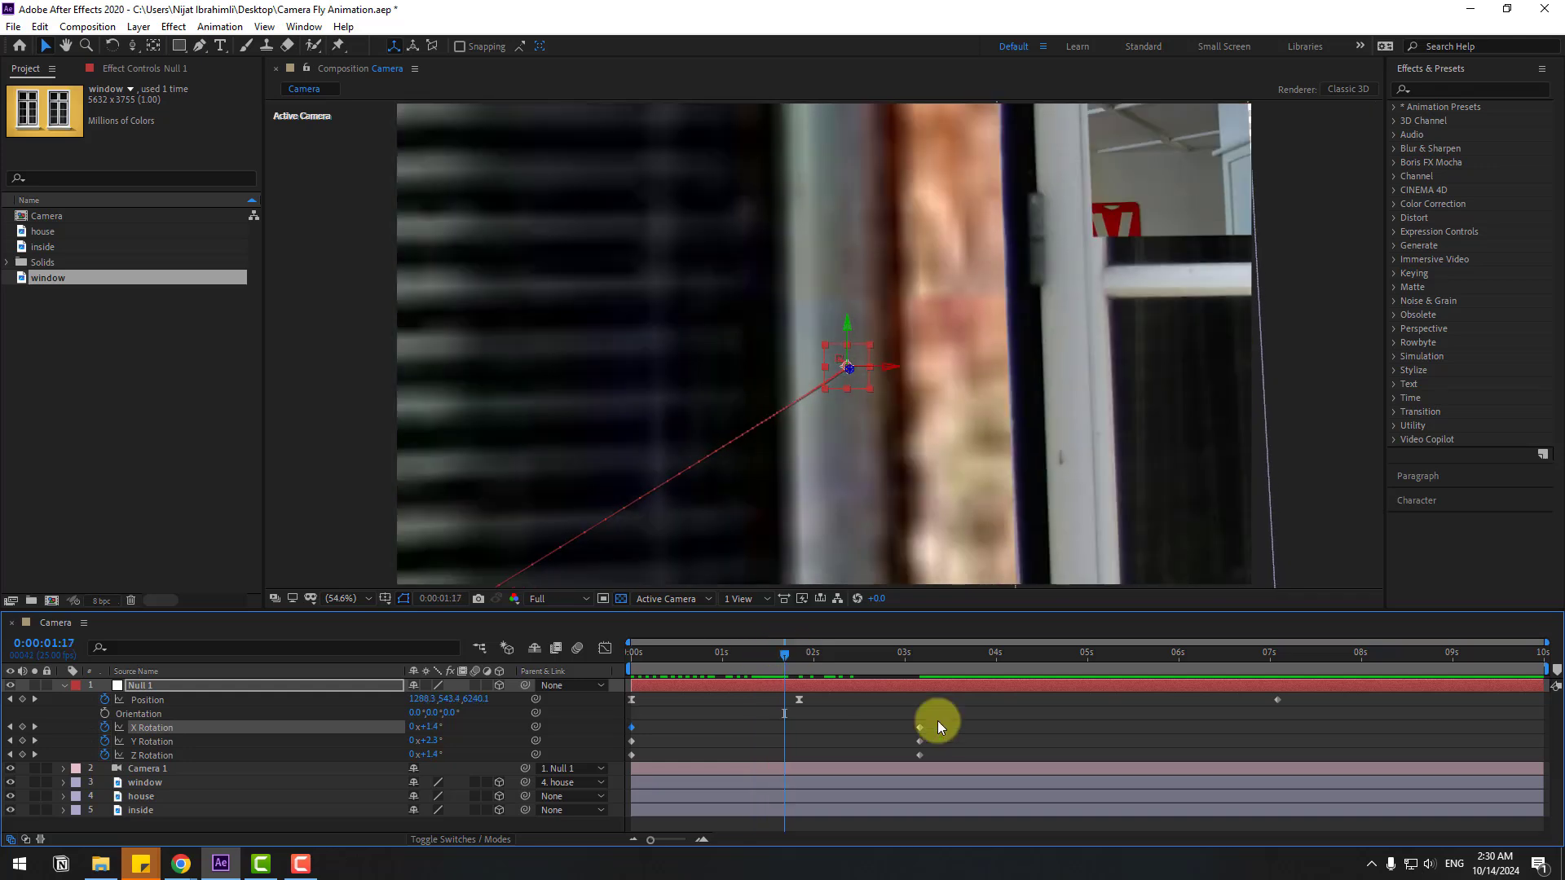
{"action": "mouse_move", "coordinate": [945, 722]}
{"action": "left_mouse_down"}
{"action": "mouse_move", "coordinate": [911, 754]}
{"action": "mouse_move", "coordinate": [626, 760]}
{"action": "left_mouse_up"}
{"action": "right_click", "coordinate": [629, 757]}
{"action": "mouse_move", "coordinate": [717, 743]}
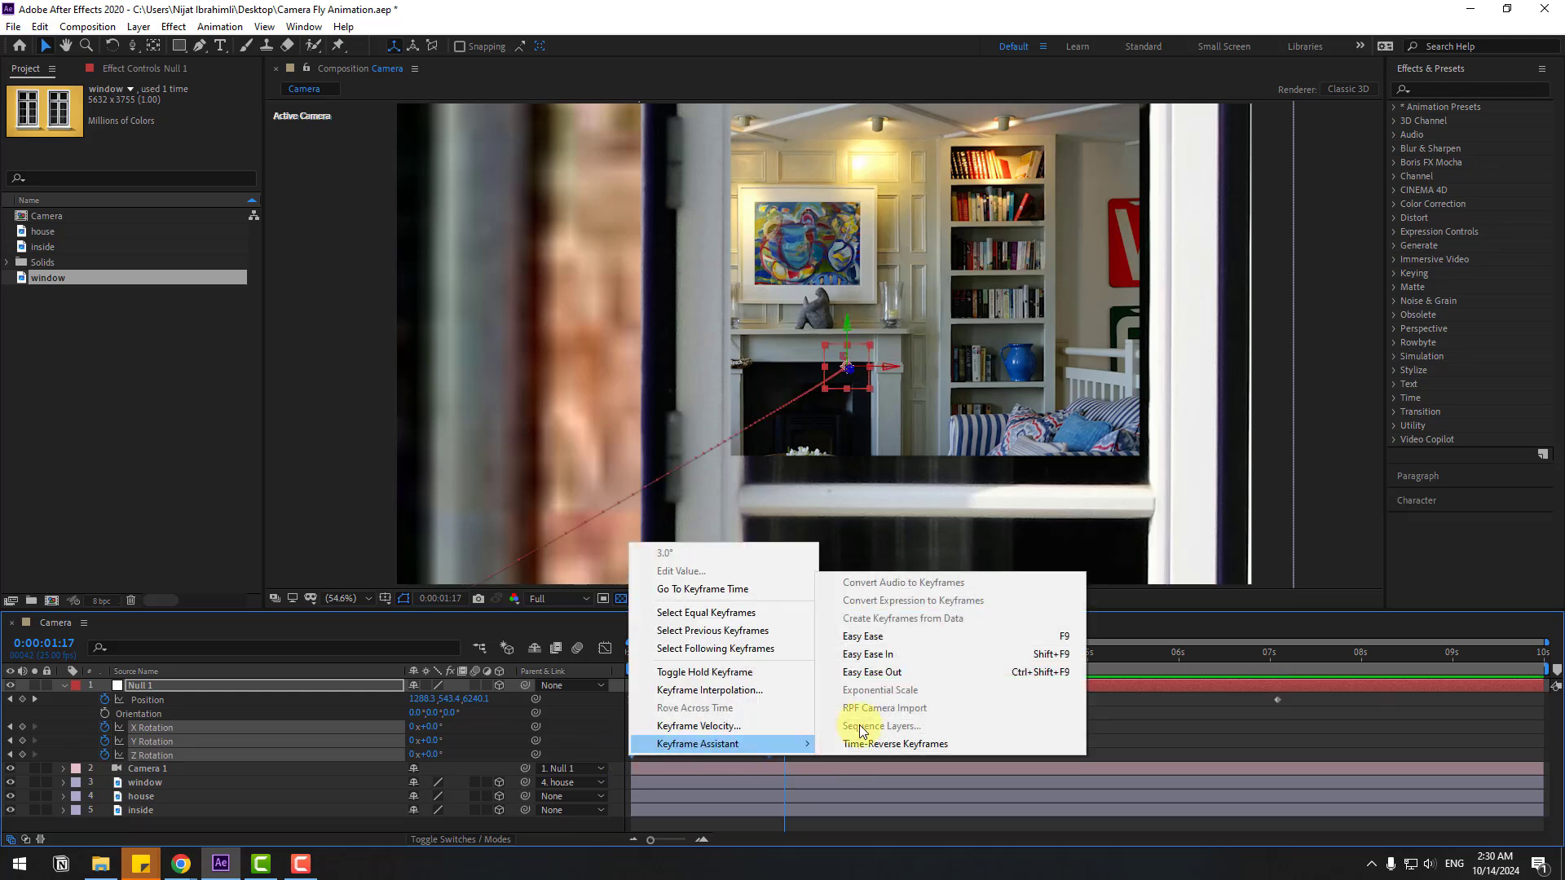
{"action": "left_click", "coordinate": [856, 644]}
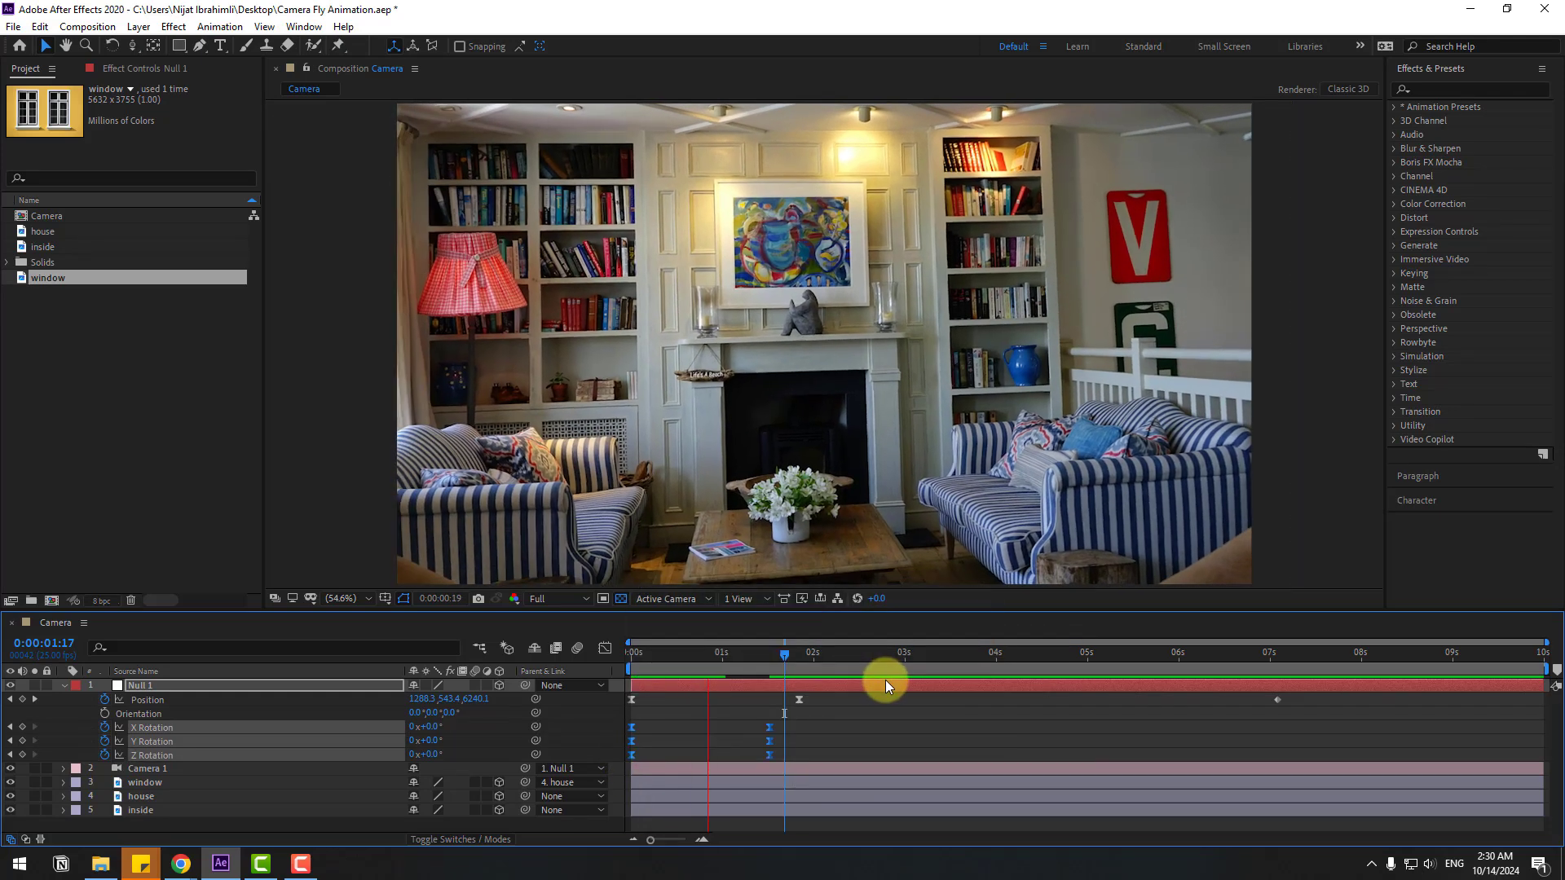